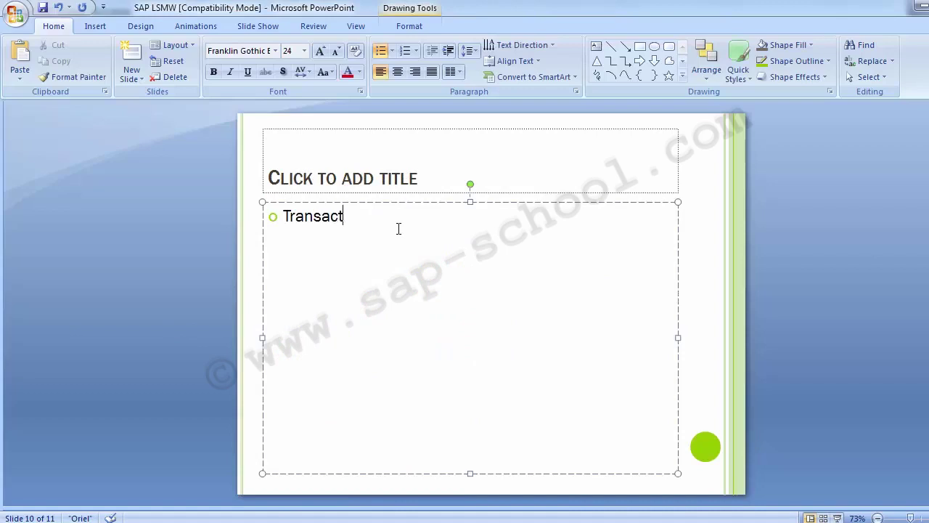
Complete the slide's bullet so that it reads "Transaction Code: LSMW" and highlight the code LSMW
key("BackSpace")
type("ion COde")
key("BackSpace")
key("BackSpace")
key("BackSpace")
type("ode: LSMW")
key("Return")
key("BackSpace")
left_click_drag(465, 216, 415, 216)
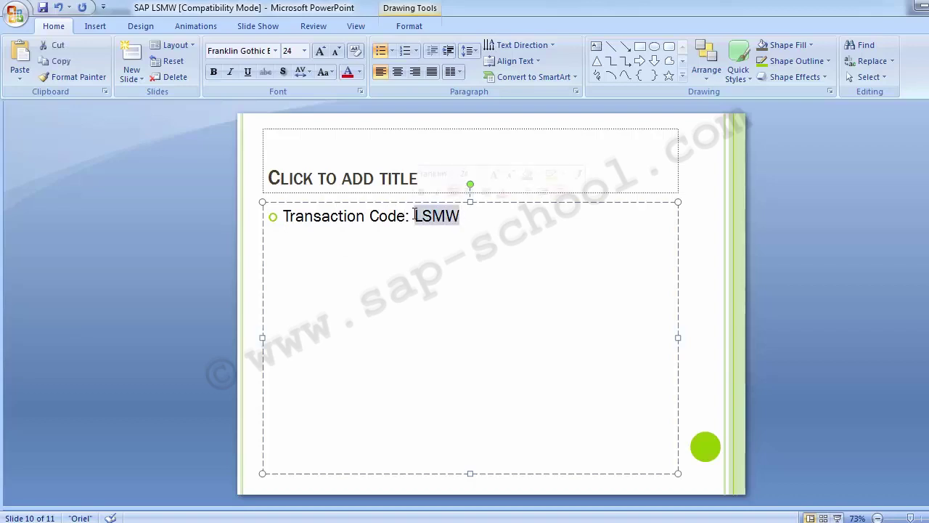
Switch to SAP Easy Access and run transaction LSMW
left_click(461, 490)
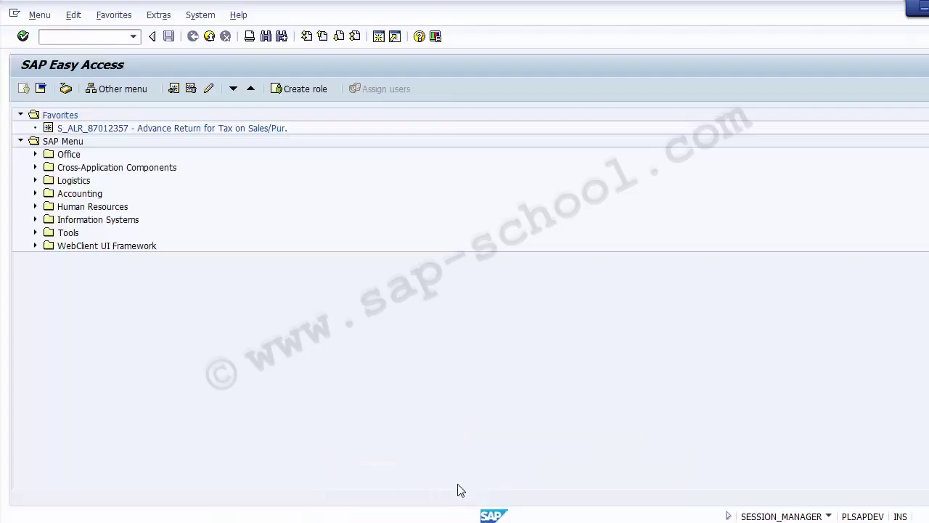
left_click(89, 37)
type("LSMW")
key("Return")
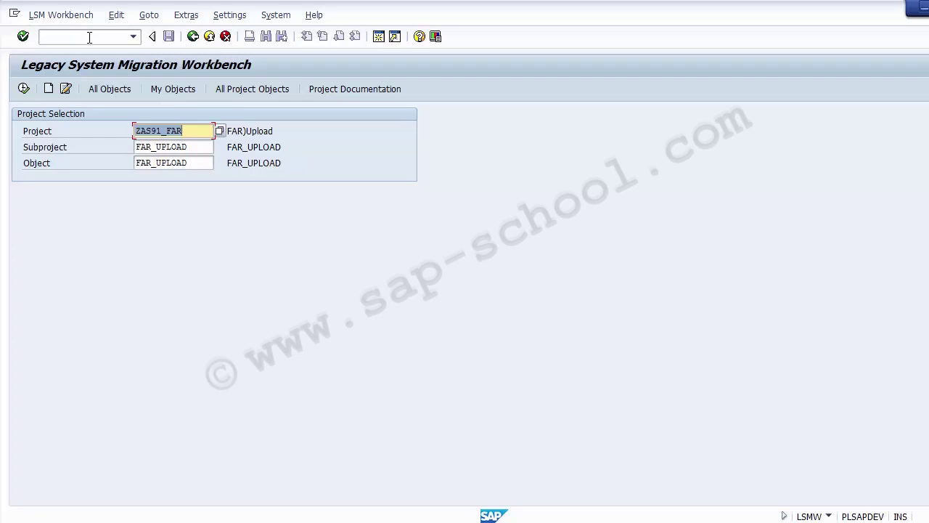
Clear the Project, Subproject and Object fields in the project selection
key("Delete")
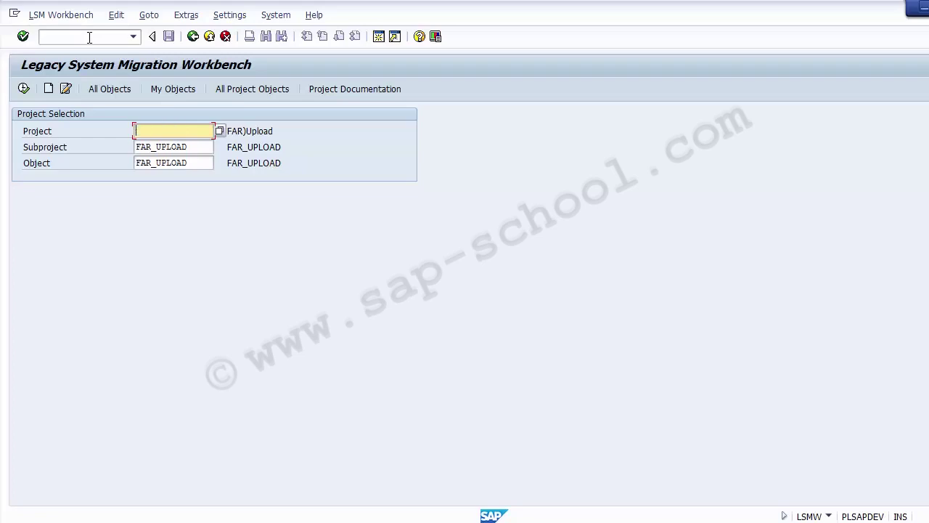
key("Tab")
key("Delete")
key("Delete")
key("Delete")
key("Delete")
key("Delete")
key("Delete")
key("Delete")
key("Delete")
key("Delete")
key("Delete")
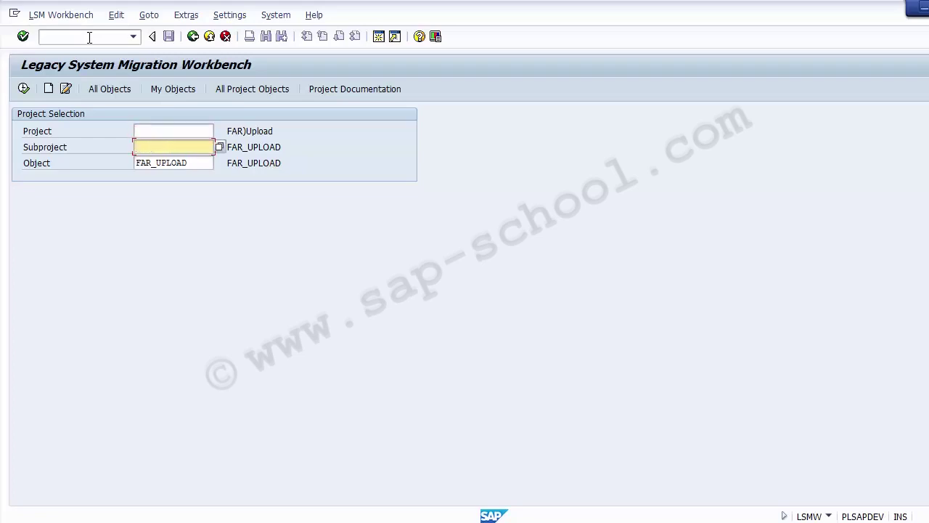
key("Tab")
key("Delete")
key("Delete")
key("Delete")
key("Delete")
key("Delete")
key("Delete")
key("Delete")
key("Delete")
key("Delete")
key("Delete")
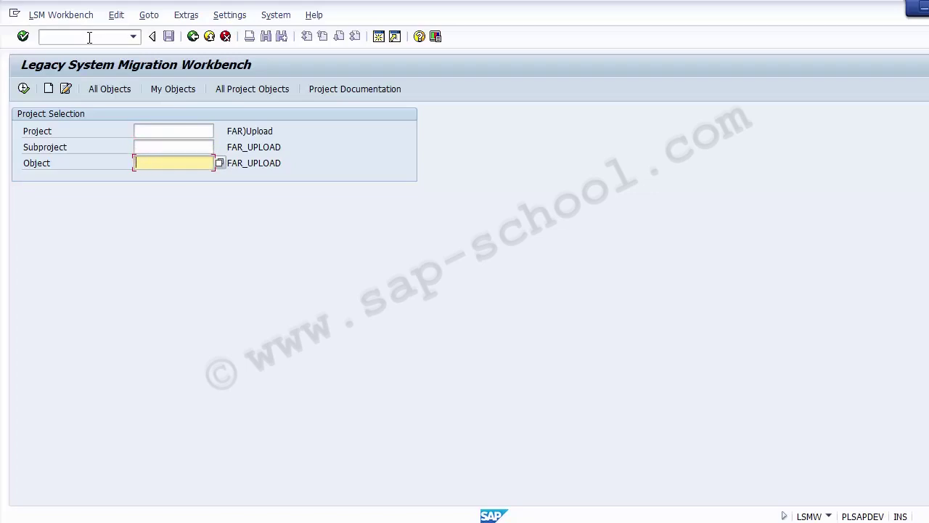
left_click(41, 130)
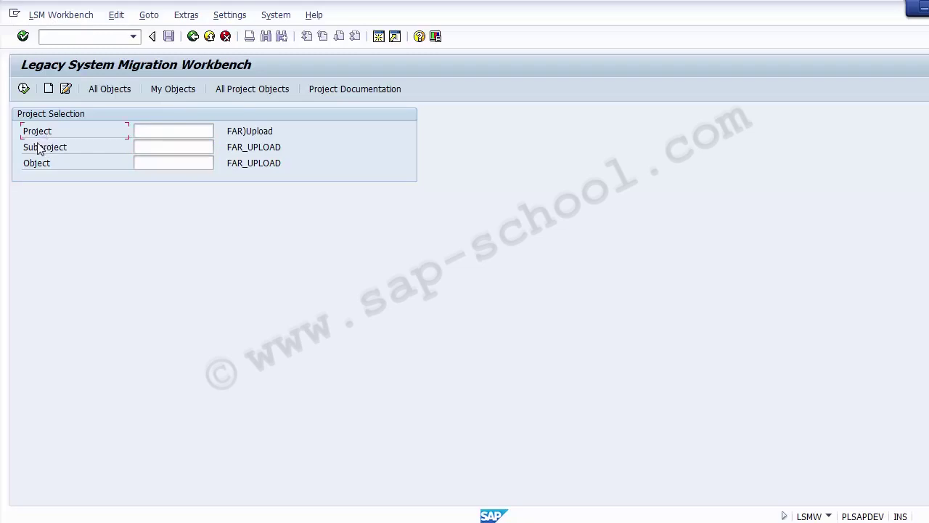
Start creating a new LSMW project and name it Project_IBM
left_click(49, 89)
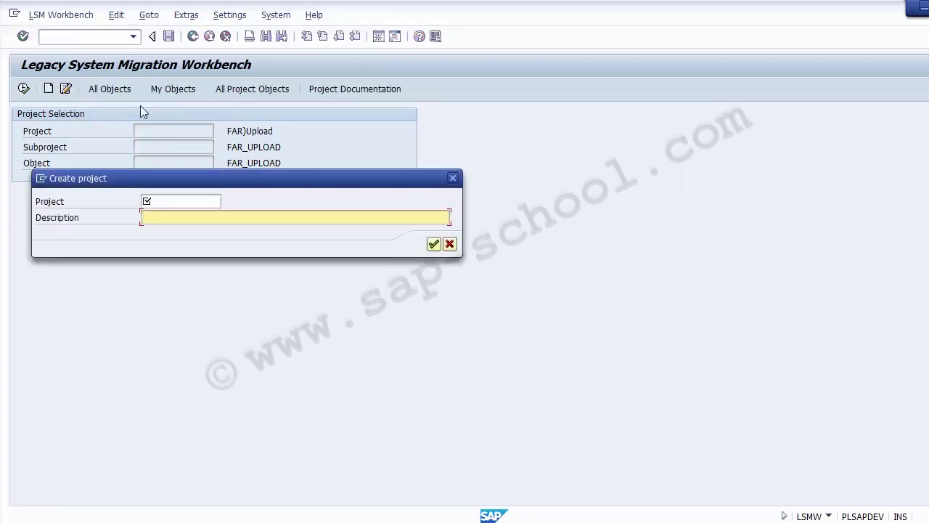
left_click(160, 202)
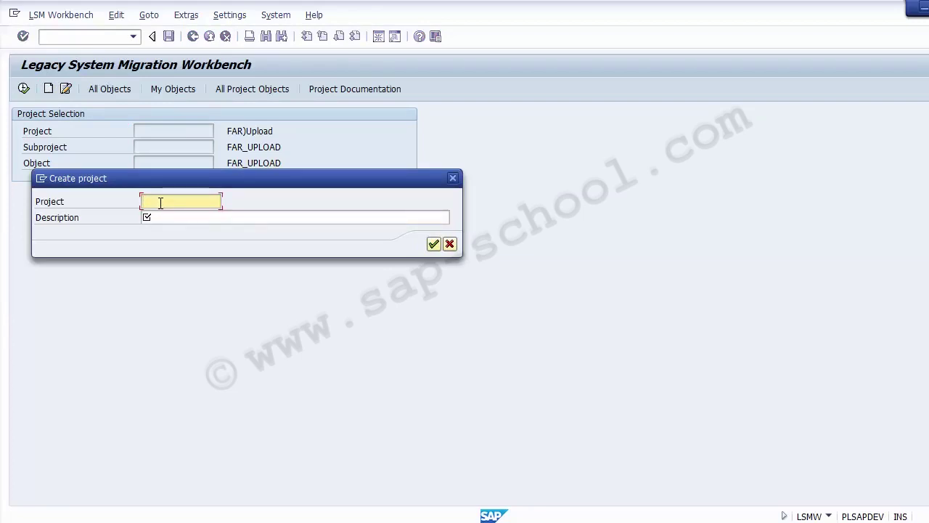
type("Project_IBM")
key("Tab")
key("shift+Tab")
key("shift+End")
type("200300")
key("Tab")
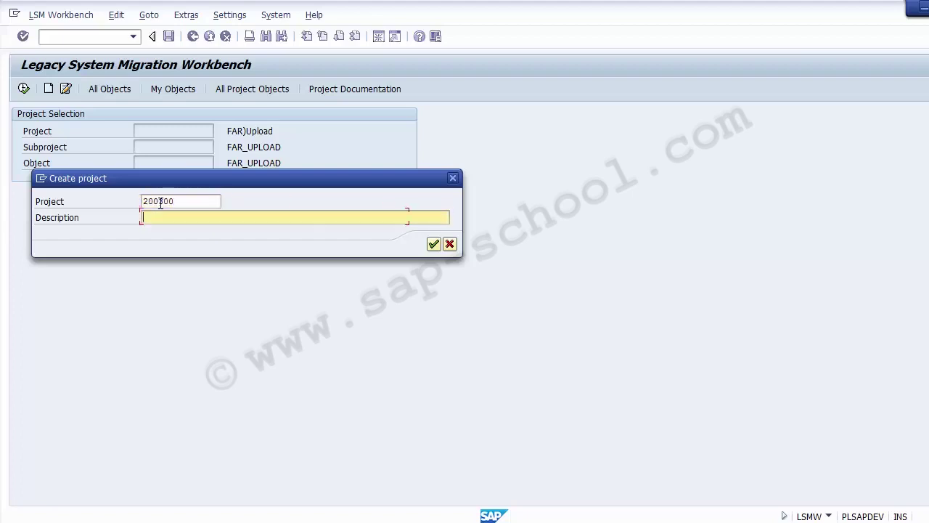
key("shift+Tab")
key("ctrl+z")
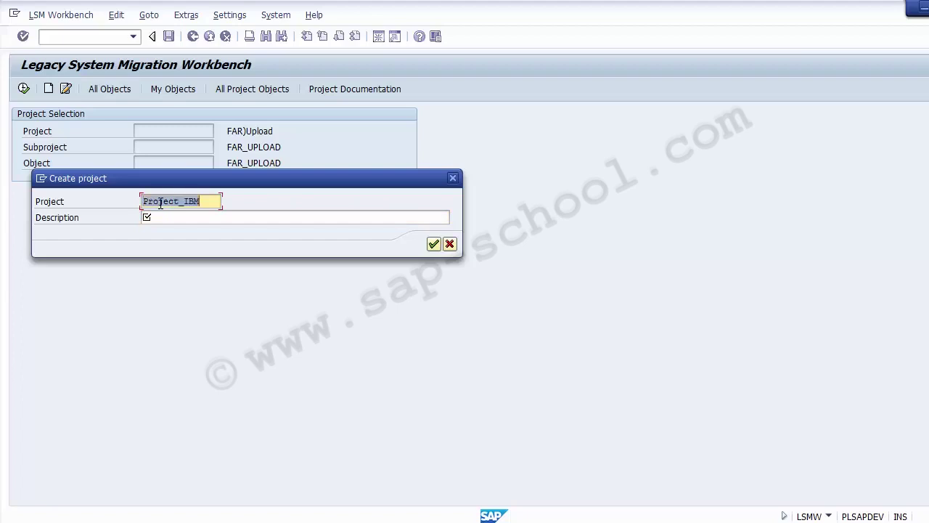
Copy the project name Project_IBM into the description and confirm the new project
key("ctrl+c")
key("Tab")
key("ctrl+v")
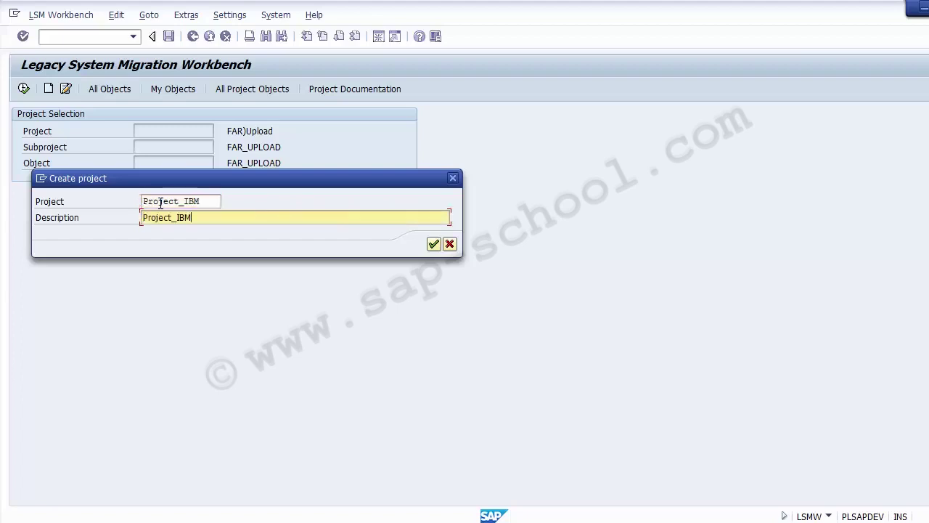
key("Return")
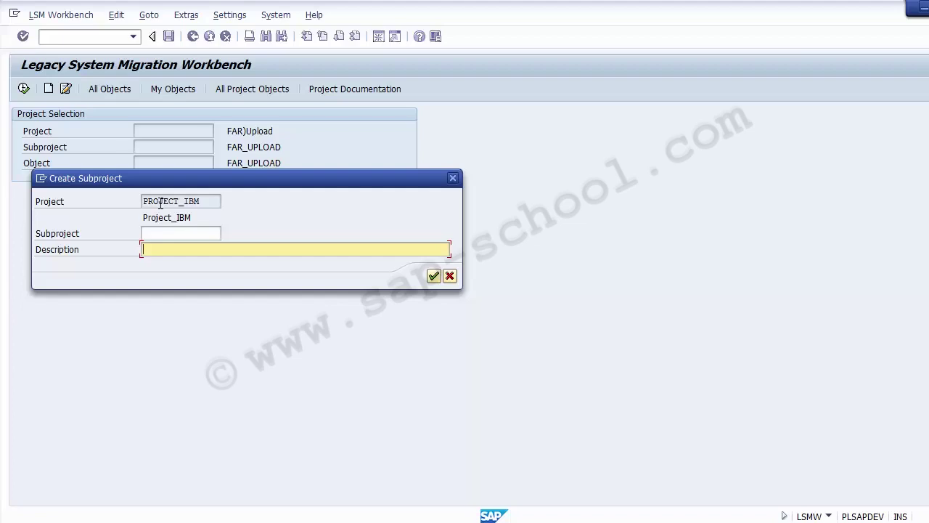
key("shift+Tab")
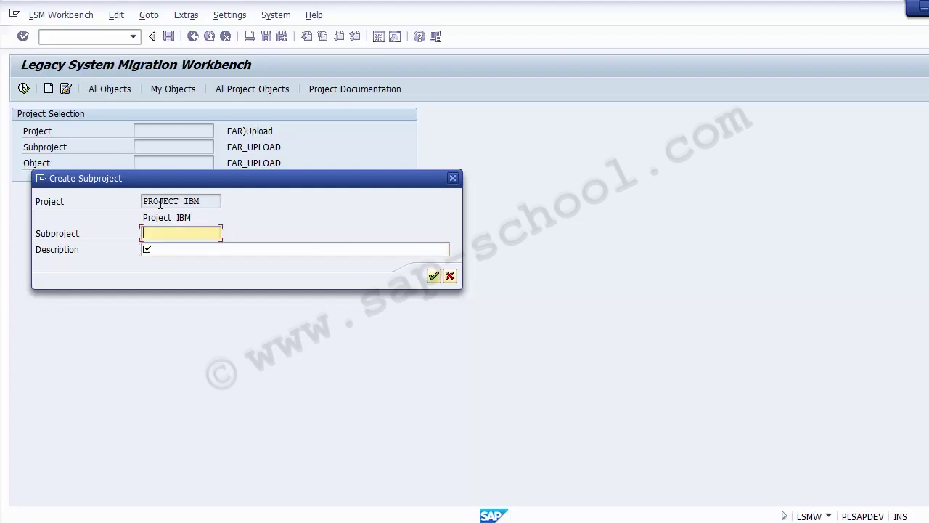
type("GL_Master")
key("Tab")
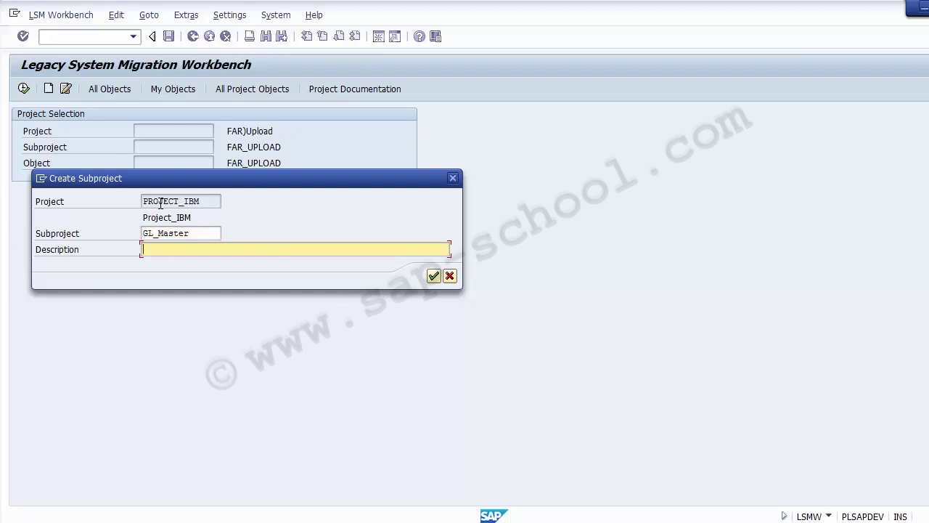
key("shift+Tab")
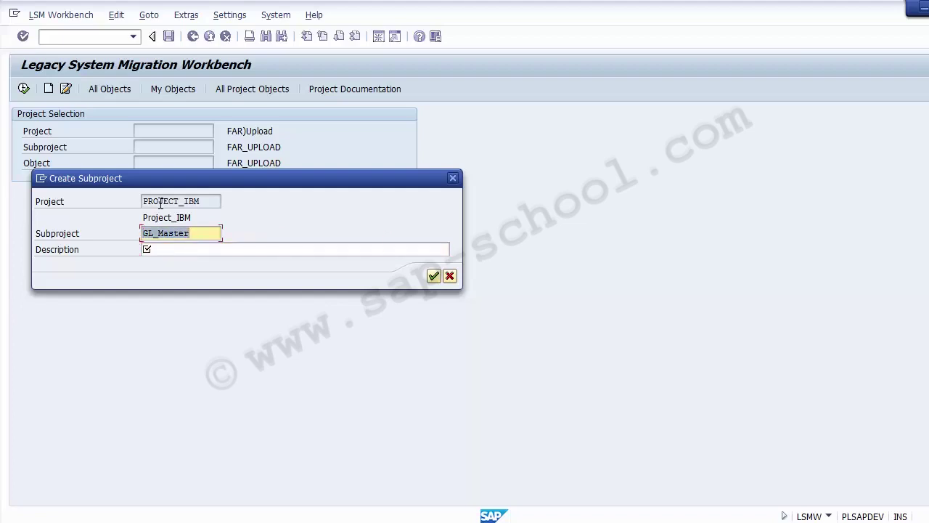
key("Delete")
type("A")
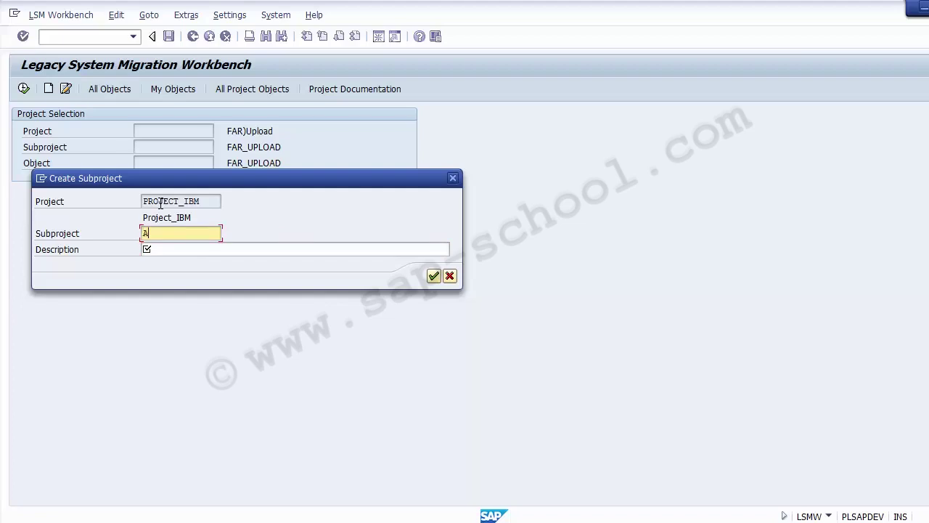
type("ccoounting")
key("Tab")
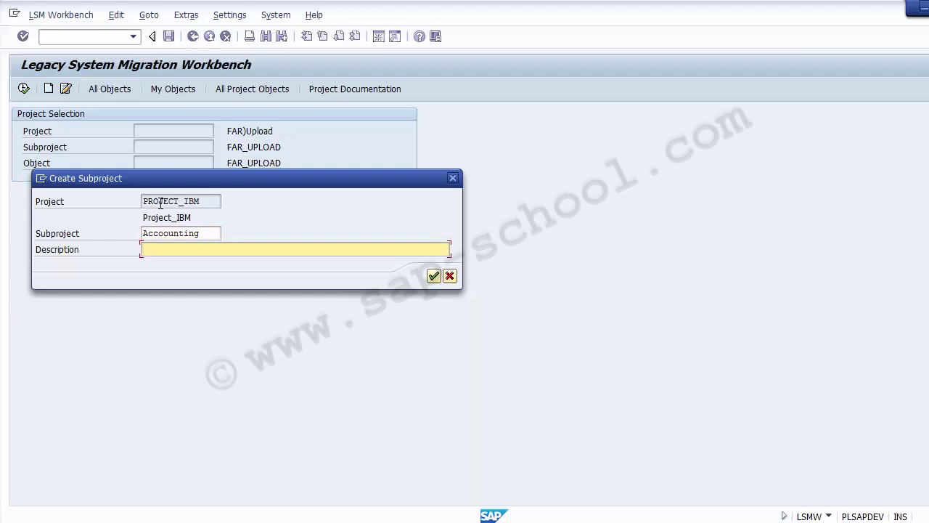
type("GL MAster")
key("Left")
key("Left")
key("Left")
key("BackSpace")
type("a")
key("shift+Tab")
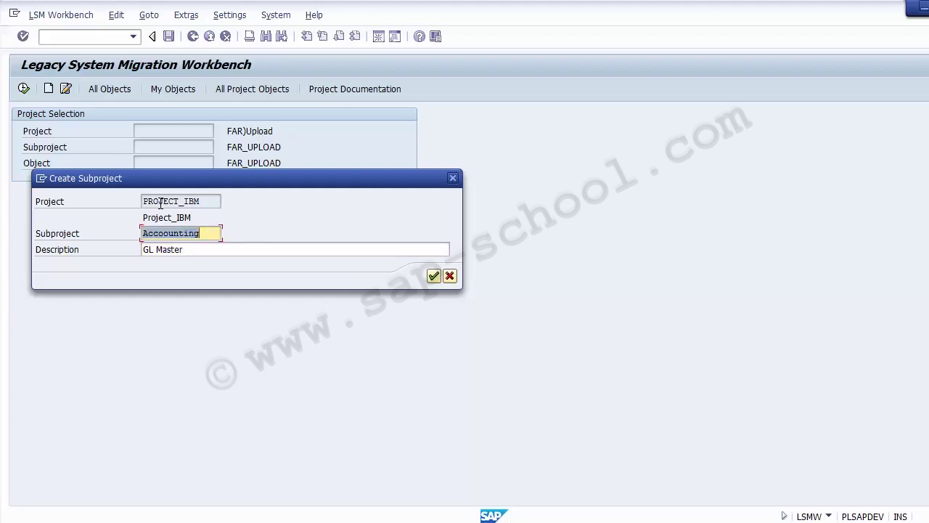
key("Escape")
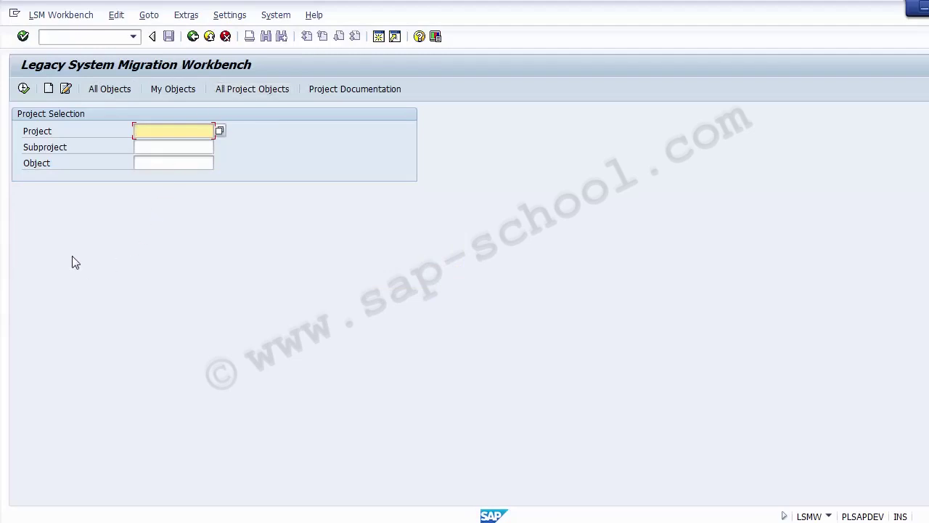
Create a new LSMW project named Project01 with the description "LSMW Demo"
left_click(49, 92)
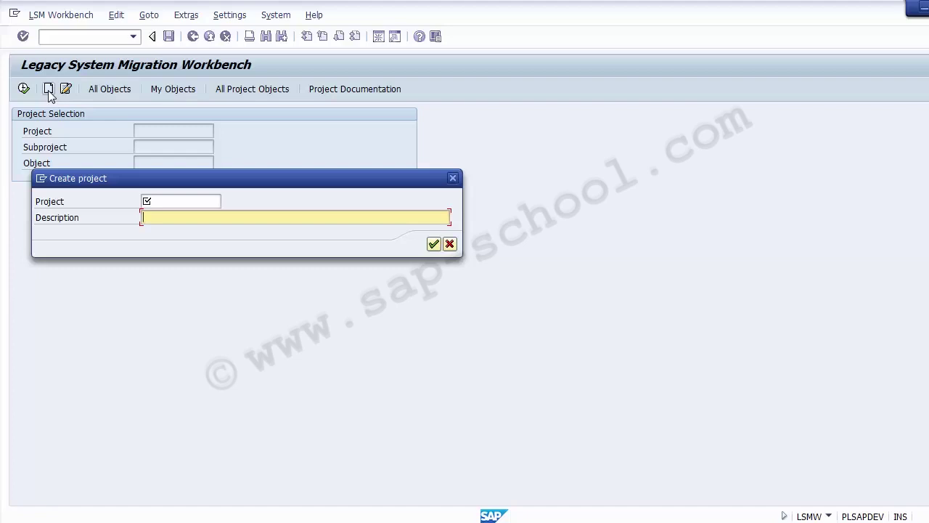
key("shift+Tab")
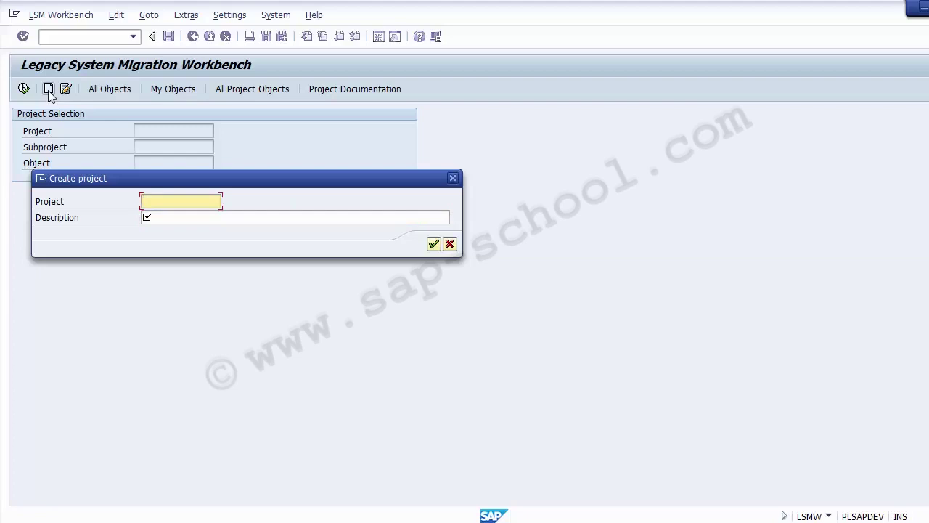
type("Proj")
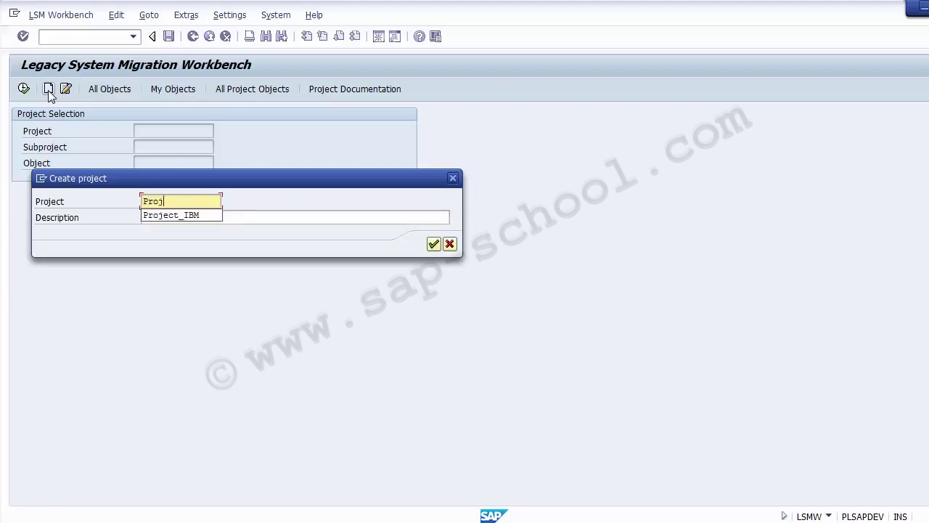
type("ect01")
key("Tab")
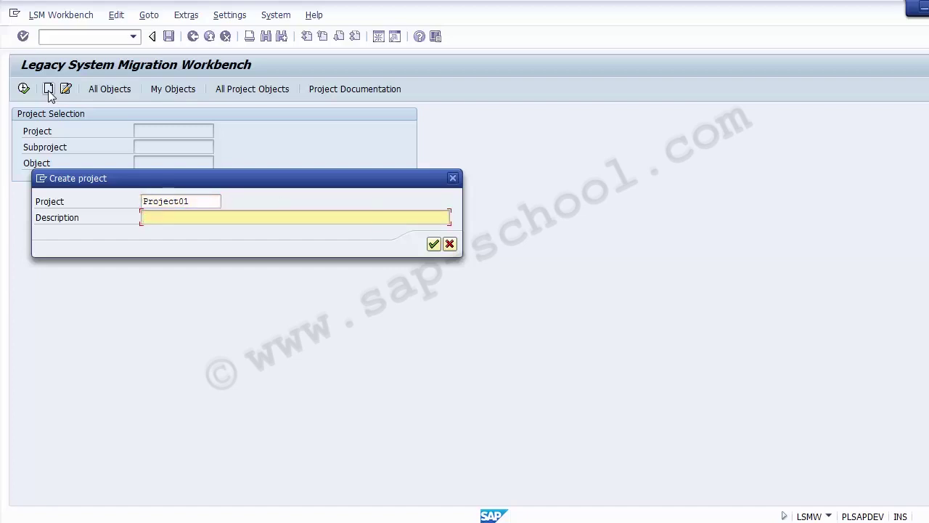
type("P")
key("BackSpace")
type("LSMW Demo")
key("Return")
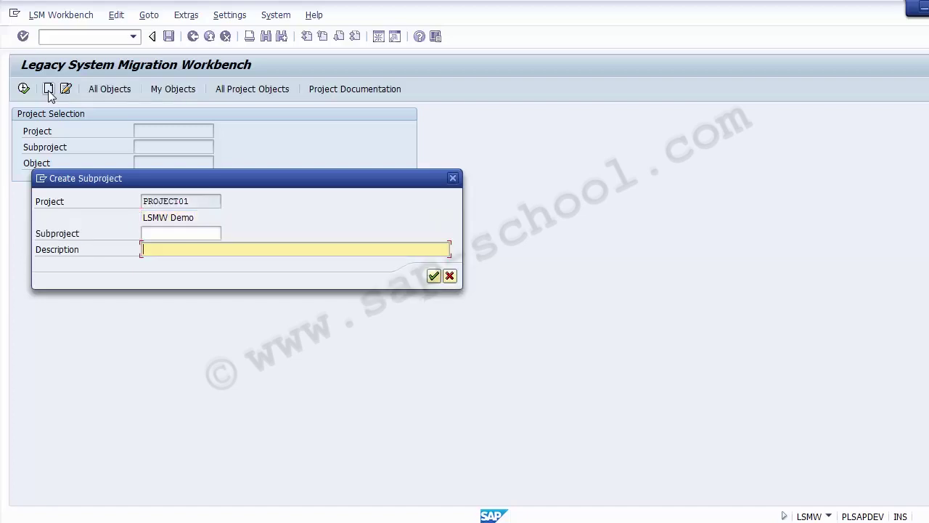
Create a subproject named Accoounting with the description "Accoounting" under Project01
key("shift+Tab")
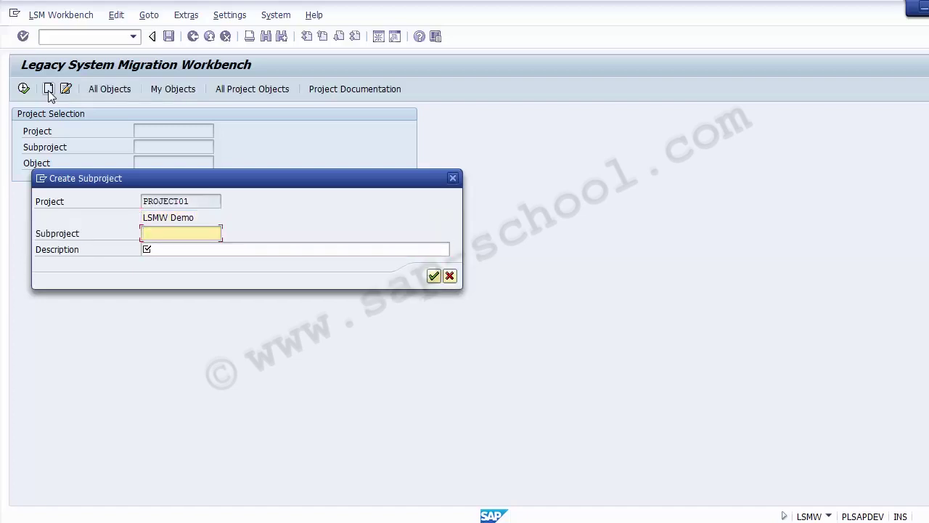
type("Accoin")
key("BackSpace")
key("BackSpace")
key("BackSpace")
key("BackSpace")
key("BackSpace")
key("BackSpace")
type("Accountig")
key("BackSpace")
type("ng")
key("Tab")
key("shift+Tab")
key("shift+End")
type("Accoounting")
key("Tab")
type("Accoounting")
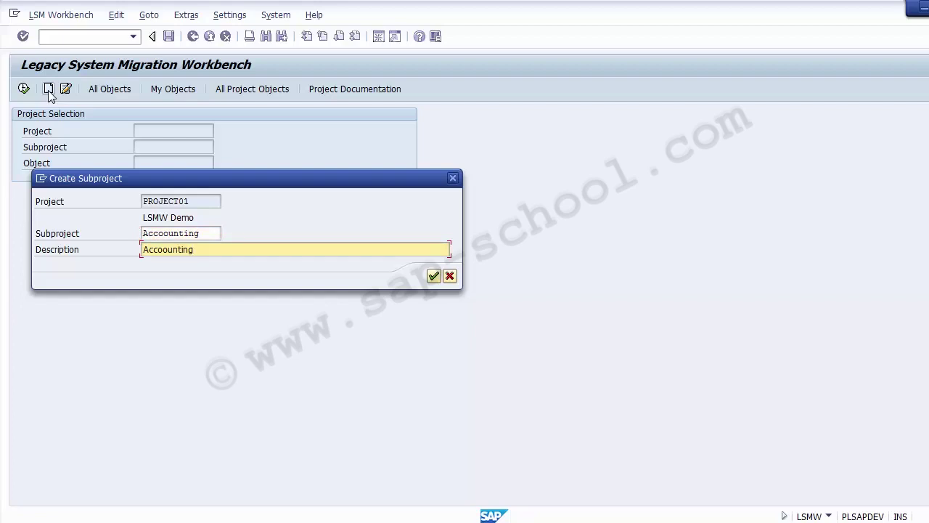
key("Return")
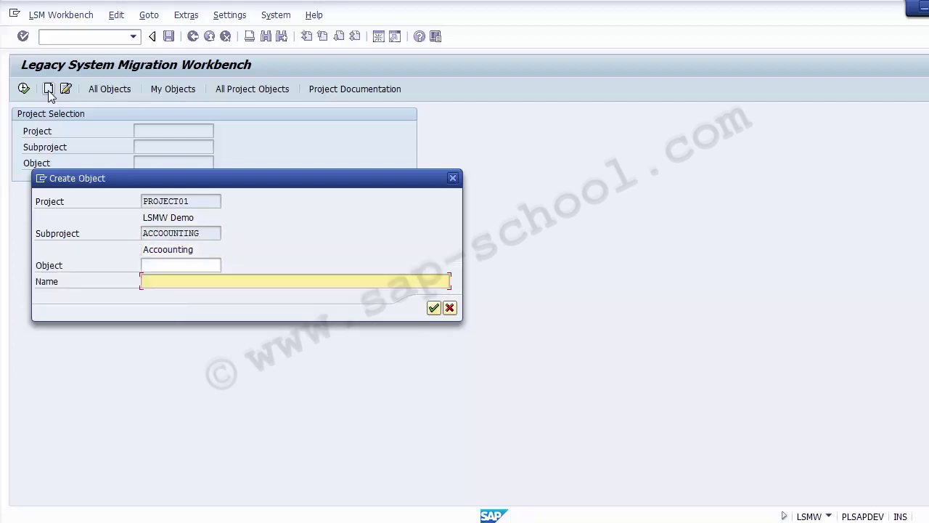
Enter GL Master as the new object with the name "Create GL MAster"
key("shift+Tab")
key("Tab")
key("shift+Tab")
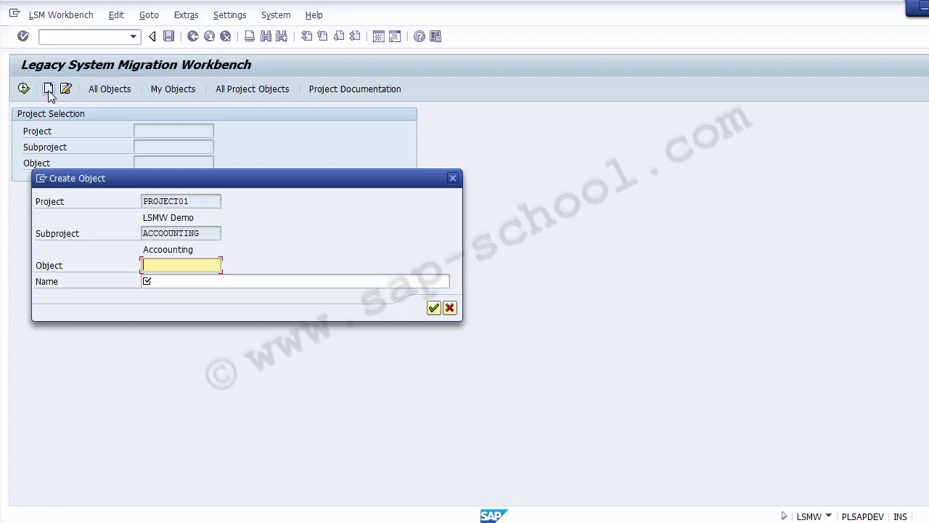
type("GL Master")
key("Tab")
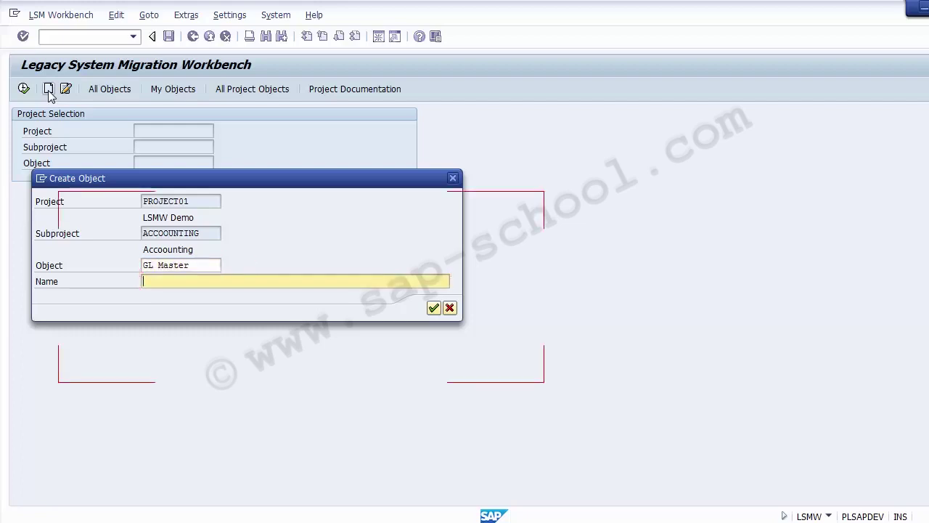
type("Cra")
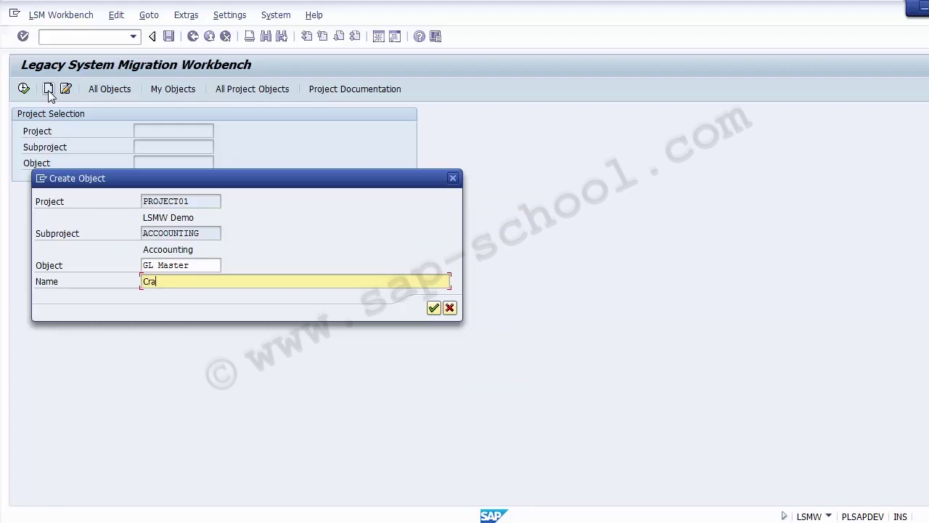
key("BackSpace")
type("eate GL MAster")
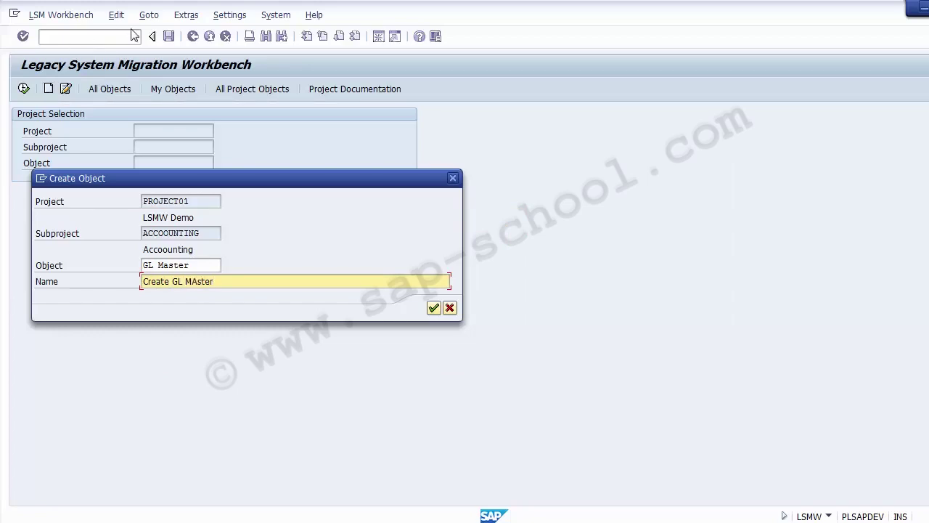
left_click(196, 201)
left_click(200, 263)
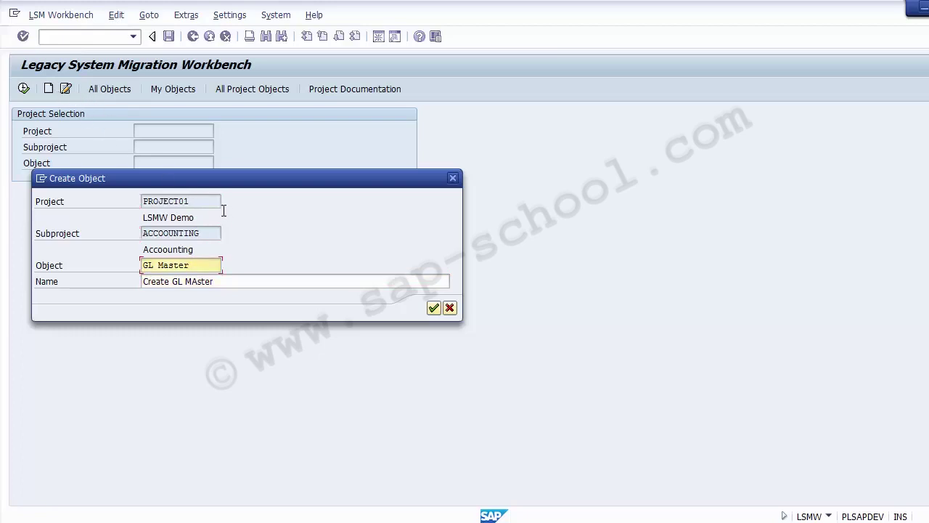
left_click_drag(204, 205, 116, 199)
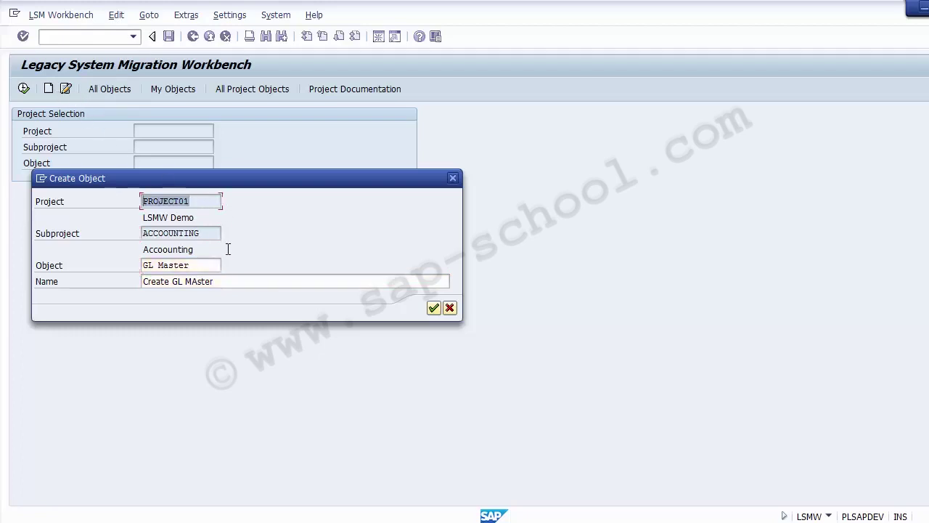
left_click(214, 233)
left_click_drag(214, 233, 144, 233)
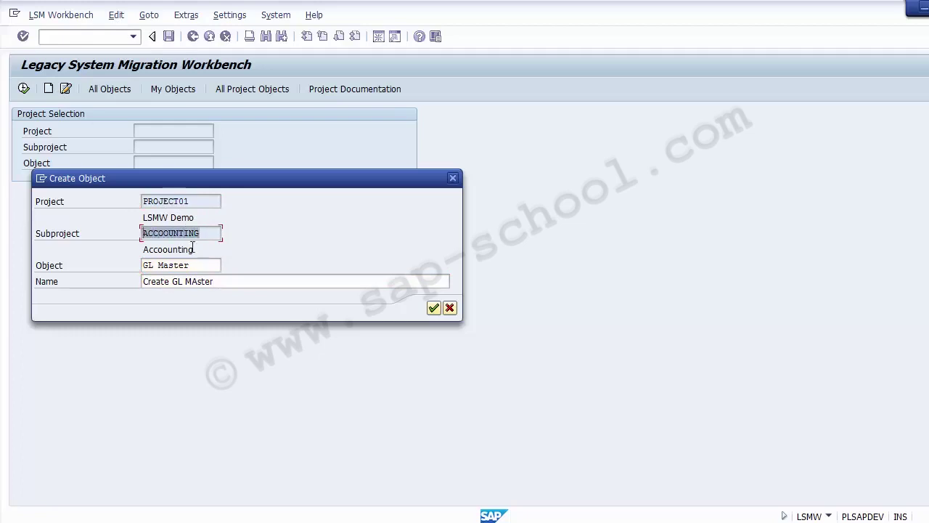
Confirm the creation of the GL Master object under project PROJECT01 and subproject ACCOOUNTING
left_click(215, 265)
left_click_drag(195, 264, 123, 265)
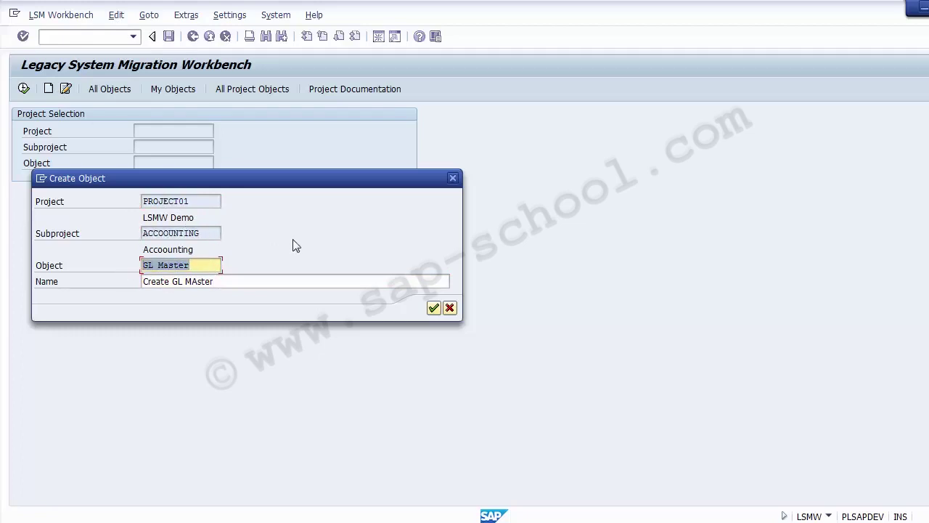
left_click(210, 266)
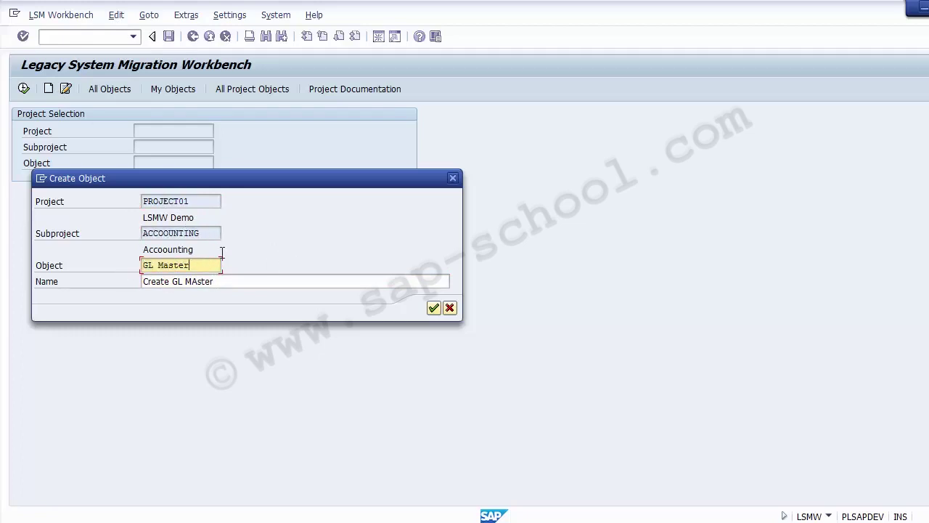
left_click(433, 309)
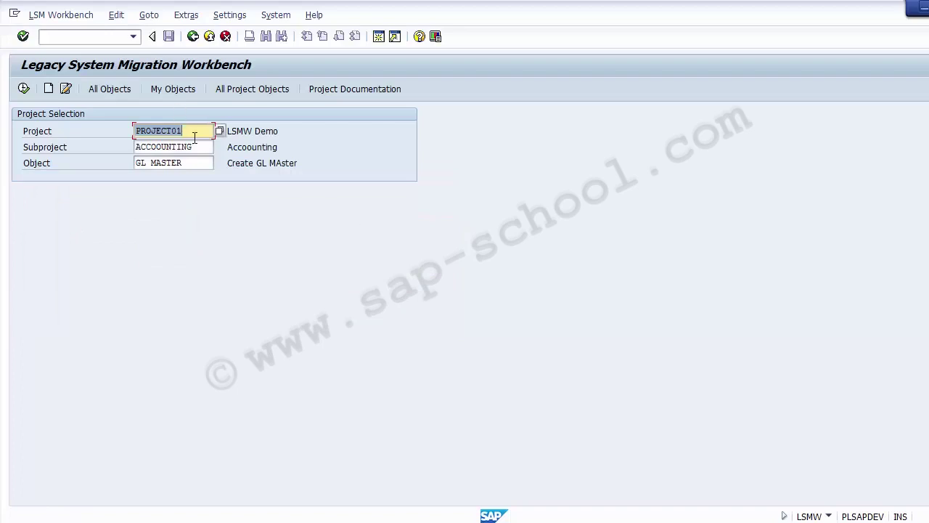
Execute the selection of Project01, subproject ACCOOUNTING and object GL MASTER to open its migration process steps
left_click(196, 163)
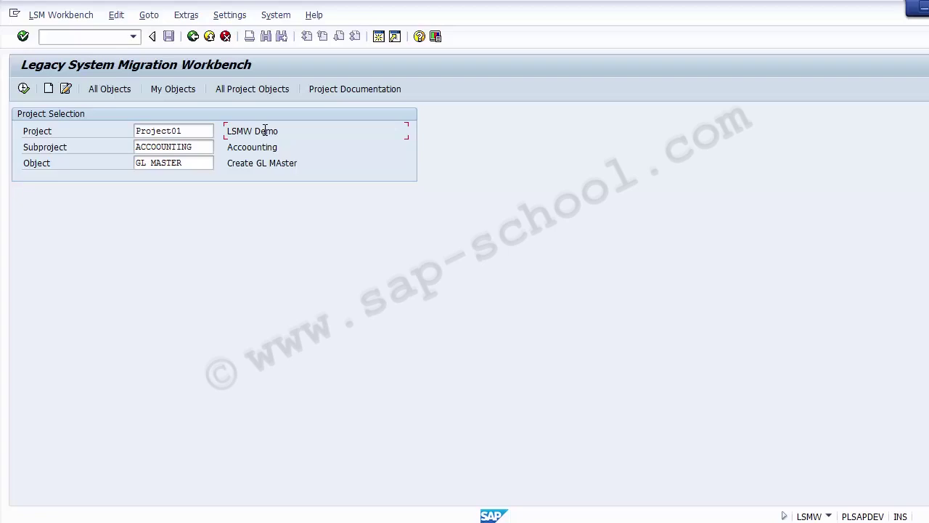
left_click(205, 131)
left_click(204, 149)
left_click(204, 164)
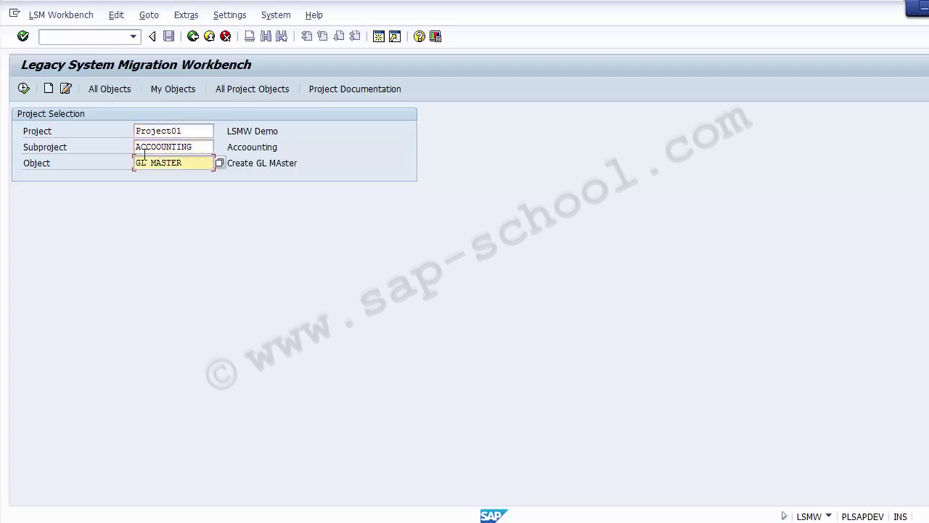
left_click(24, 89)
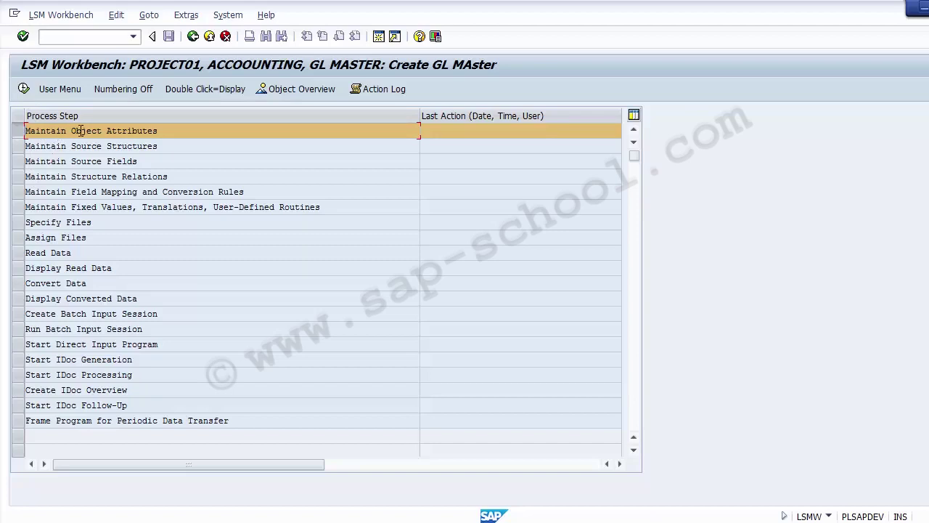
Open the Maintain Object Attributes process step for the GL MASTER object
left_click_drag(157, 130, 23, 128)
left_click(40, 131)
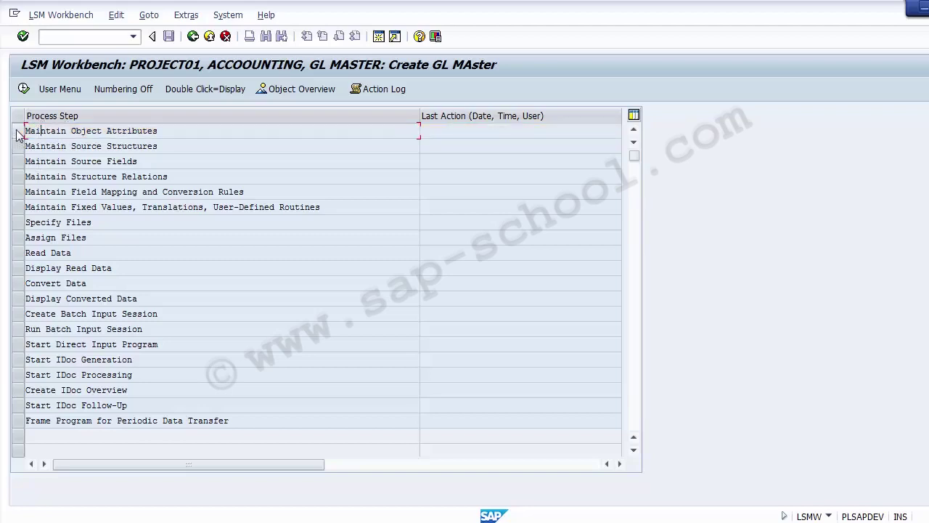
left_click(19, 133)
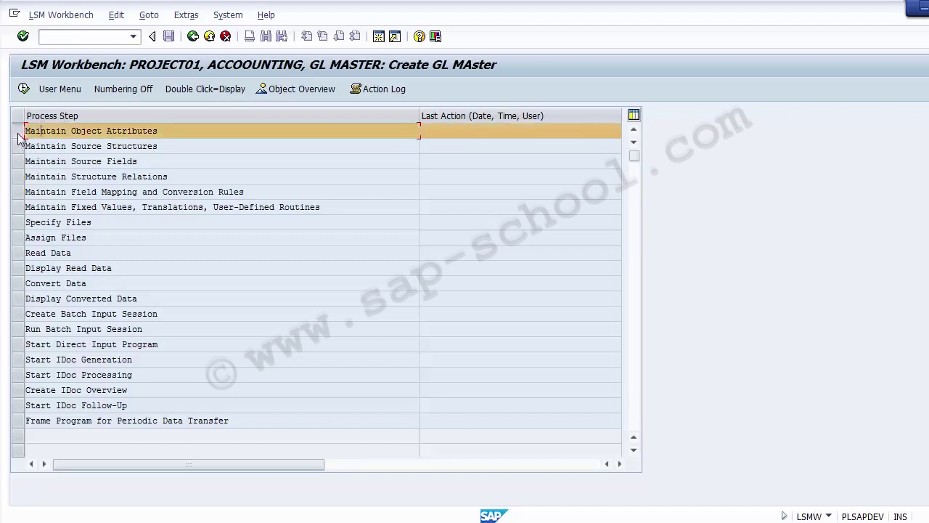
left_click(23, 89)
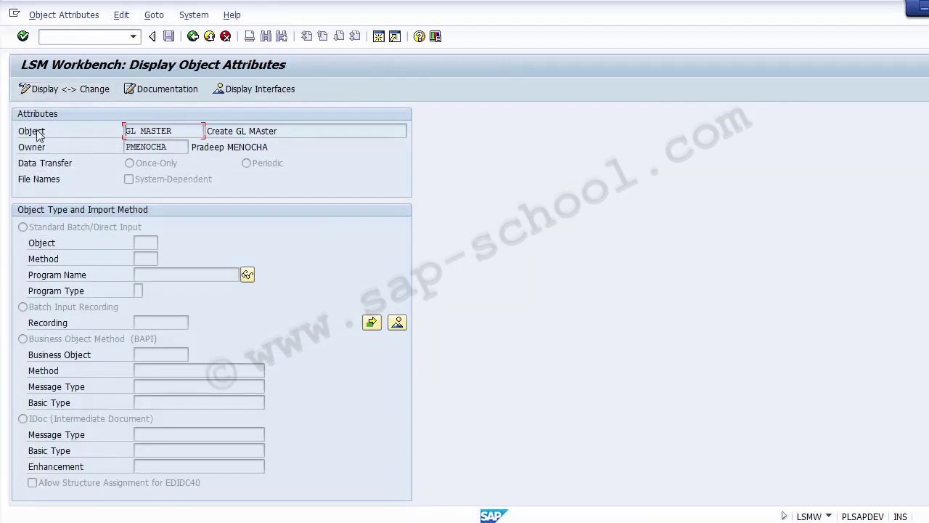
left_click_drag(184, 131, 120, 134)
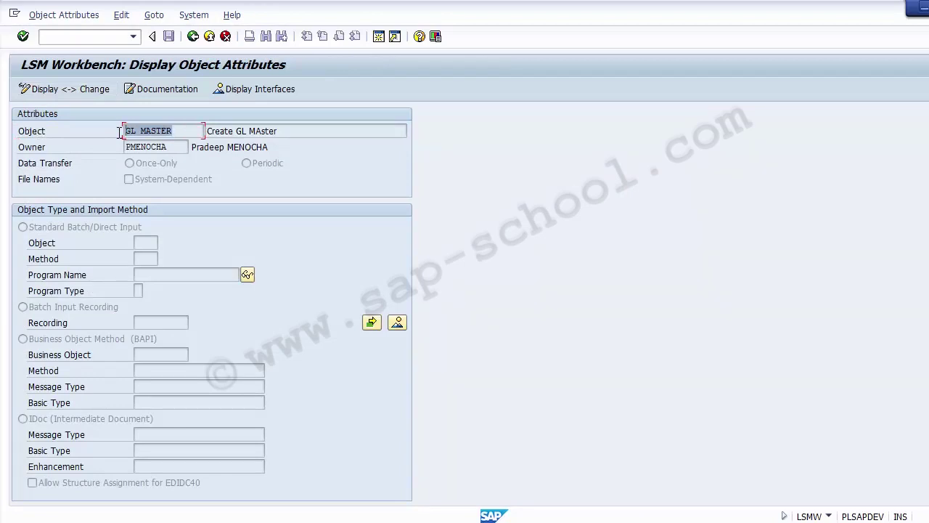
left_click_drag(306, 129, 202, 126)
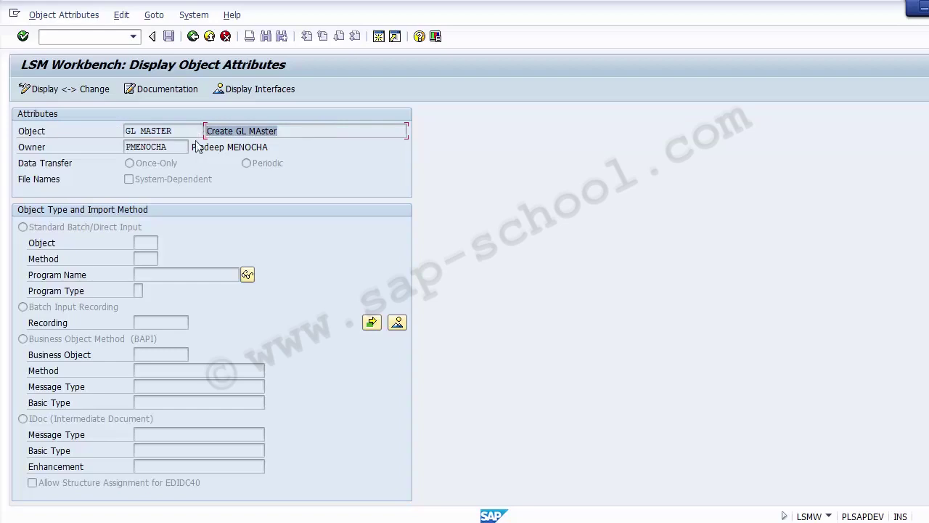
left_click(53, 166)
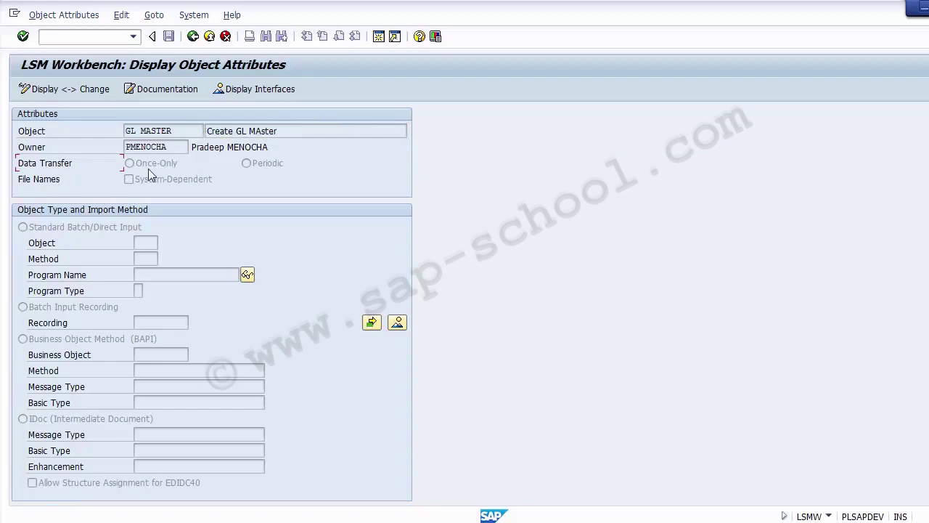
left_click(236, 174)
left_click(35, 166)
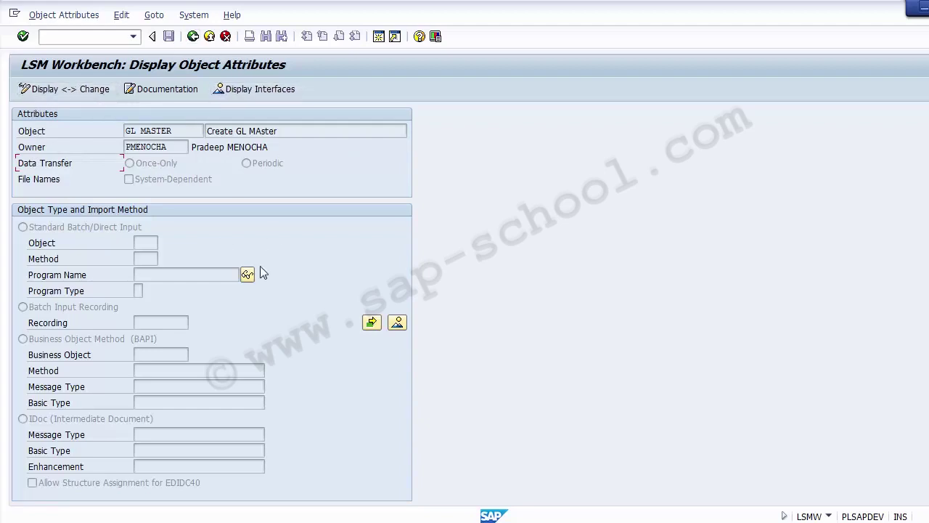
Switch the object attributes to change mode and set the data transfer to Periodic
left_click(71, 92)
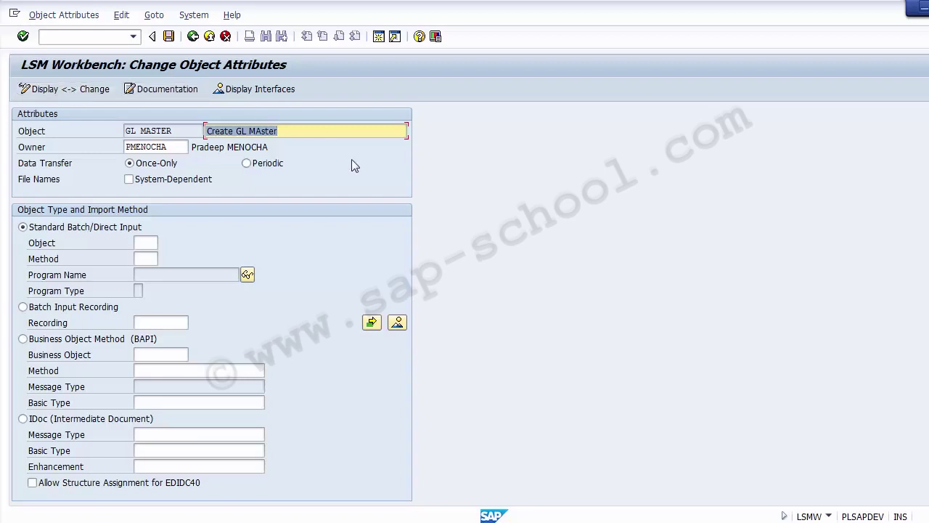
left_click(308, 130)
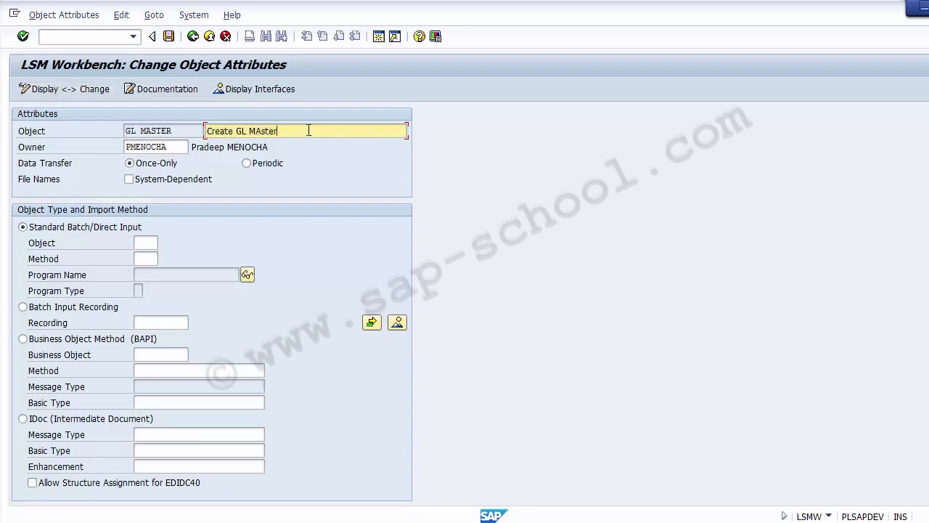
left_click(51, 167)
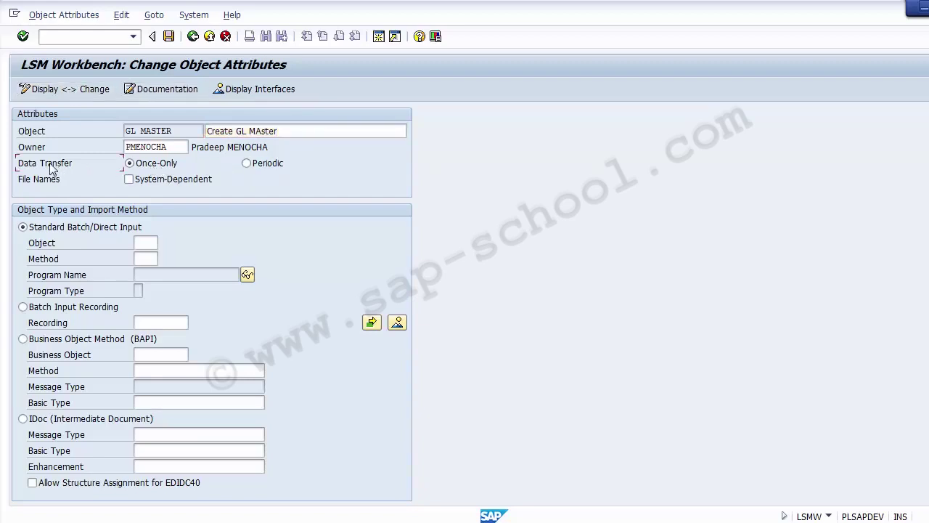
left_click(168, 166)
left_click(276, 169)
left_click(157, 164)
left_click(261, 166)
left_click(104, 233)
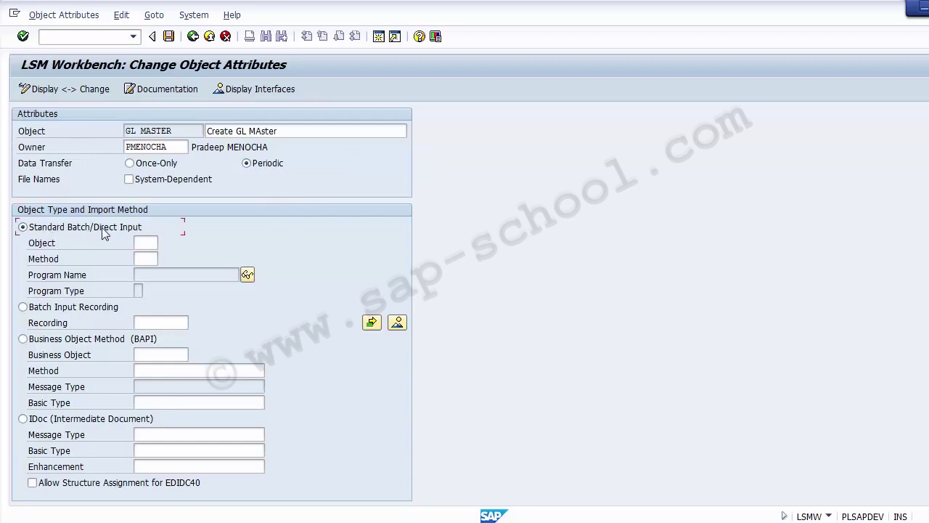
left_click(62, 341)
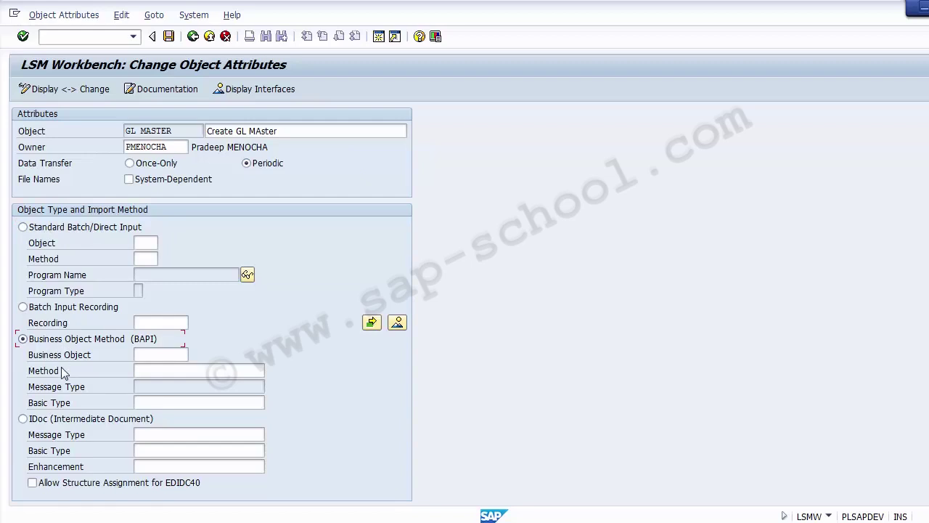
left_click(53, 423)
left_click(55, 230)
left_click(91, 344)
Choose Batch Input Recording as the import method and enter ZFS00 as the recording
left_click(24, 307)
left_click(157, 326)
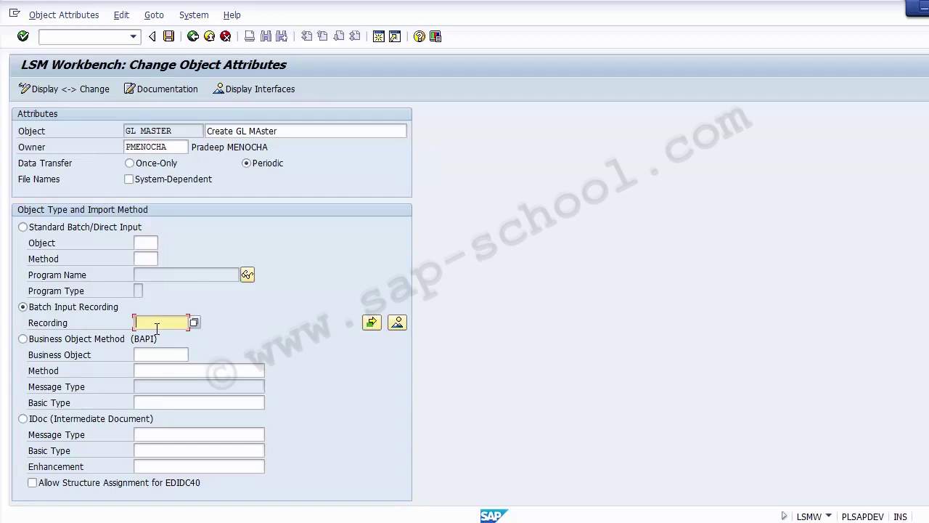
type("ZFSO")
type("00")
left_click_drag(174, 322, 128, 321)
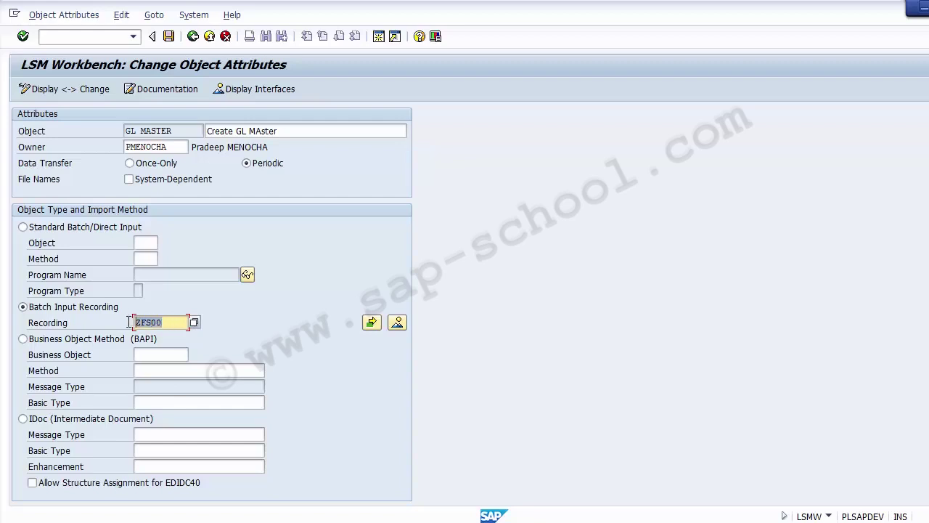
Open the project's recordings overview and create recording ZFS00 with the description "Create GL Master"
left_click(397, 324)
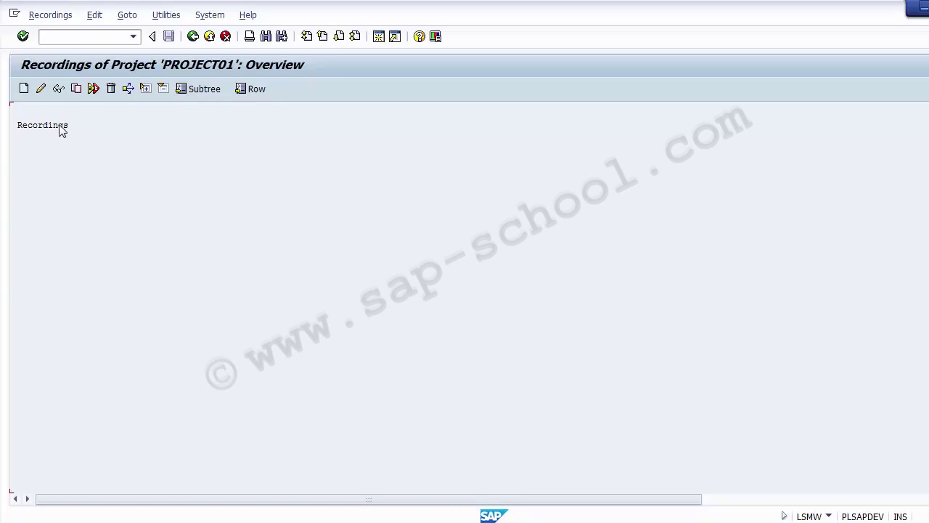
left_click(24, 89)
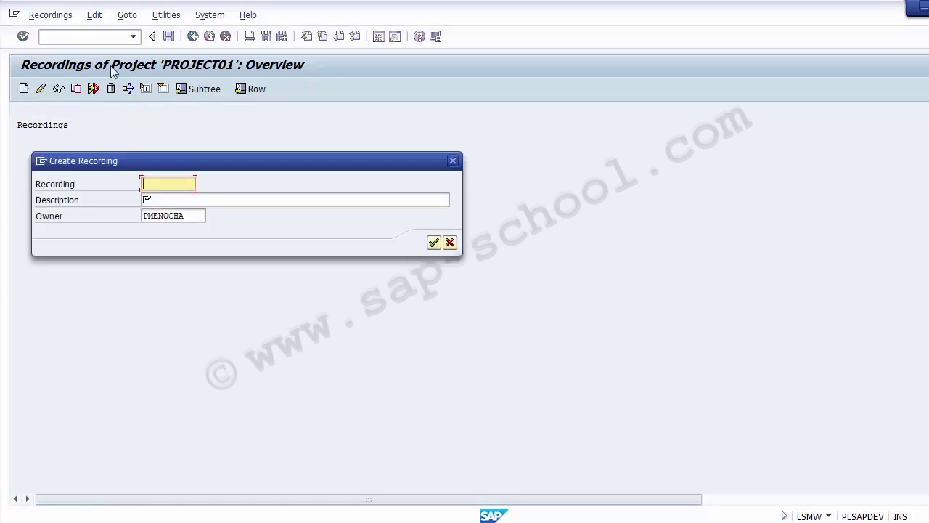
left_click_drag(161, 158, 315, 148)
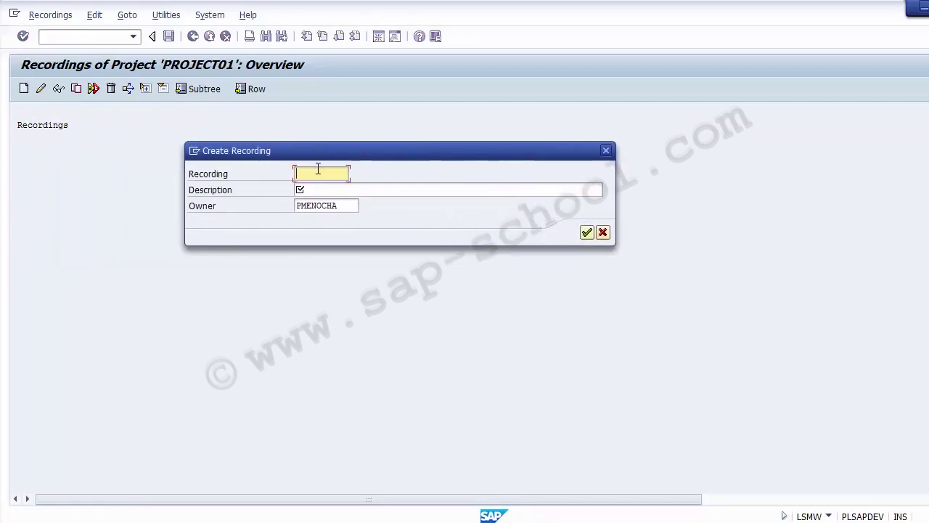
type("ZFS00")
left_click(321, 189)
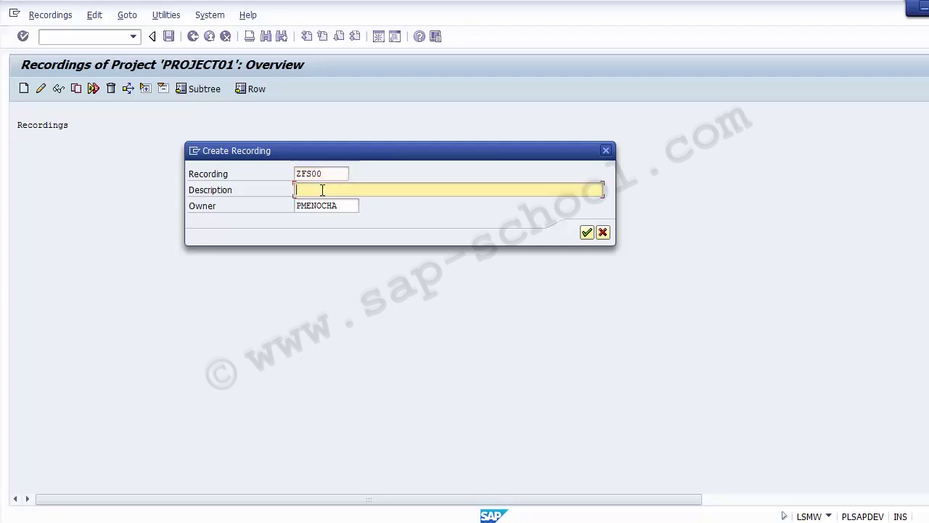
type("Create GL Master")
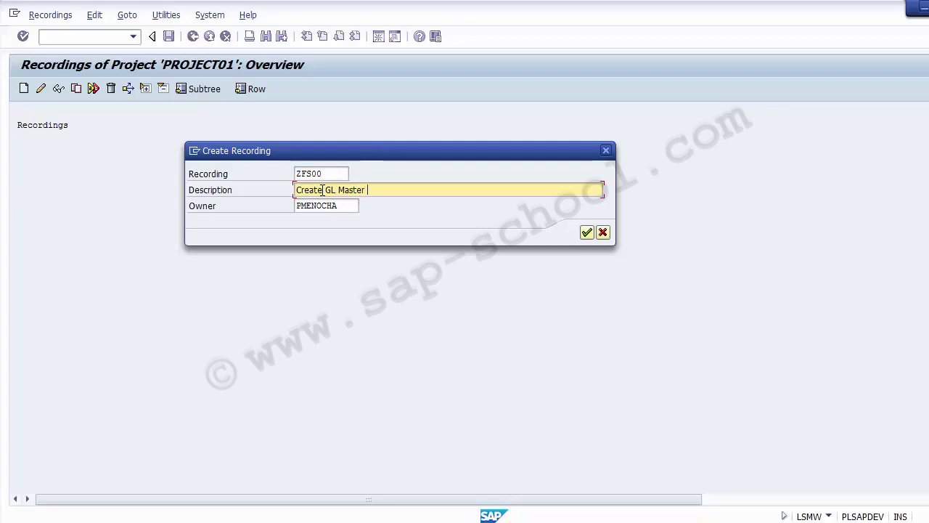
left_click(587, 234)
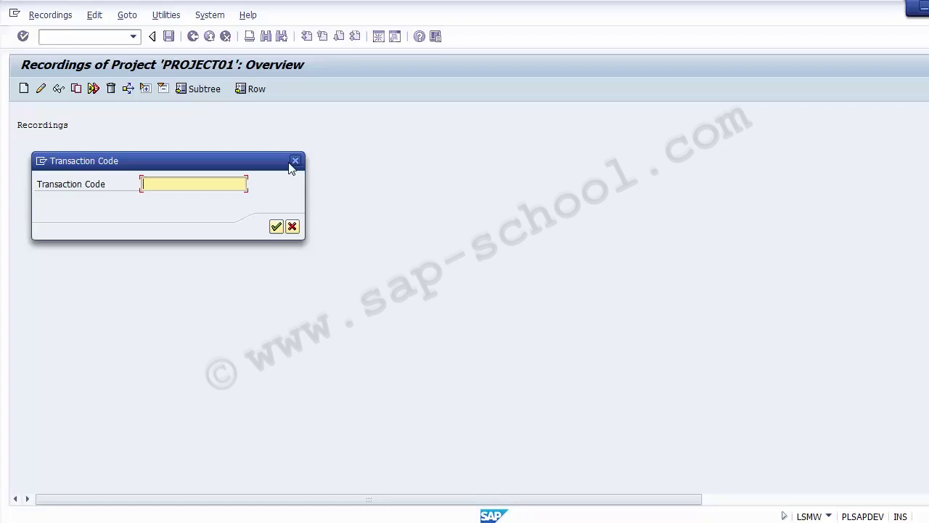
Start the recording for transaction code FS00
type("FSoo")
key("BackSpace")
key("BackSpace")
type("00")
left_click(276, 227)
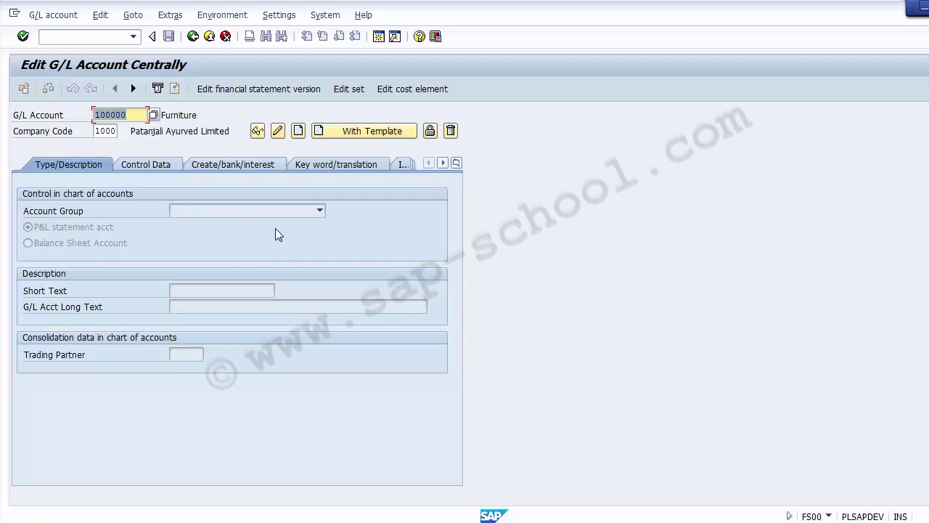
Set the company code to 9000 for the G/L account being recorded
key("Tab")
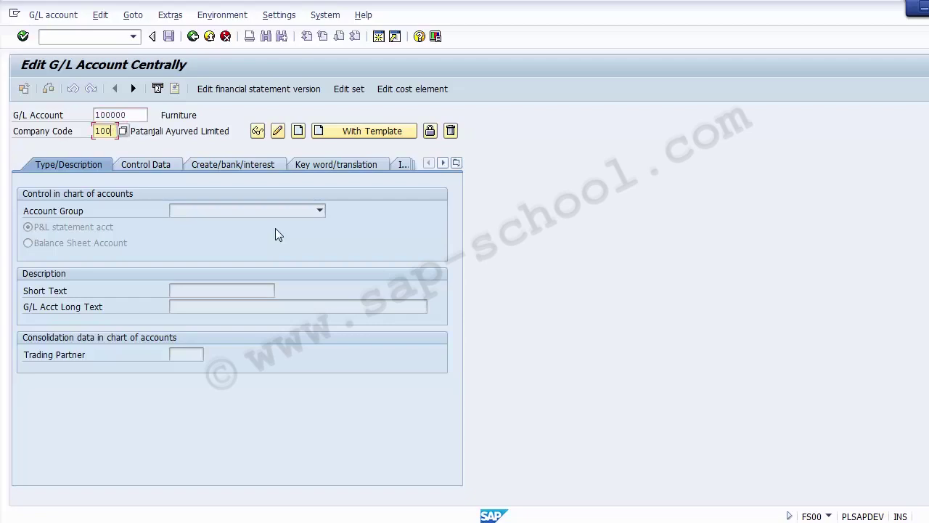
key("BackSpace")
key("BackSpace")
key("BackSpace")
key("BackSpace")
type("9000")
key("Return")
Clear the G/L account field, dismiss the information dialog and enter 100000 as the G/L account again
key("BackSpace")
key("BackSpace")
key("BackSpace")
key("BackSpace")
key("BackSpace")
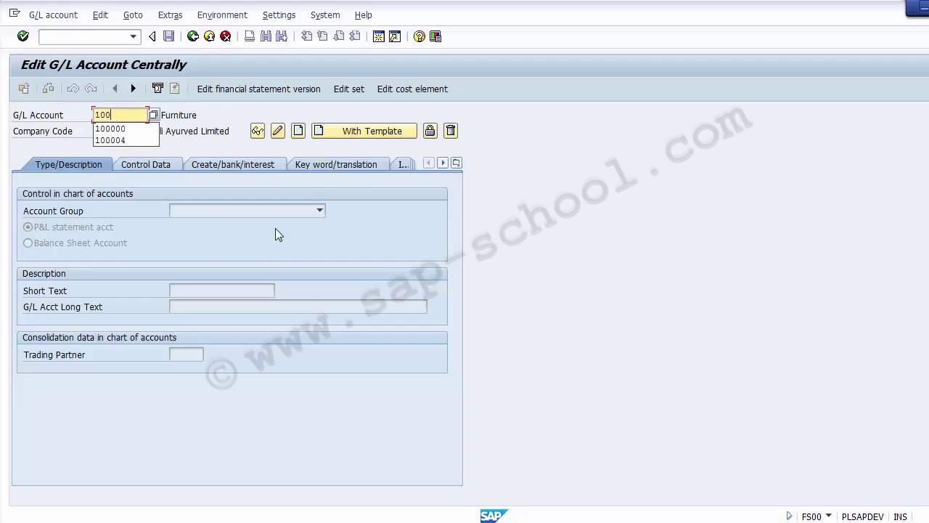
key("Return")
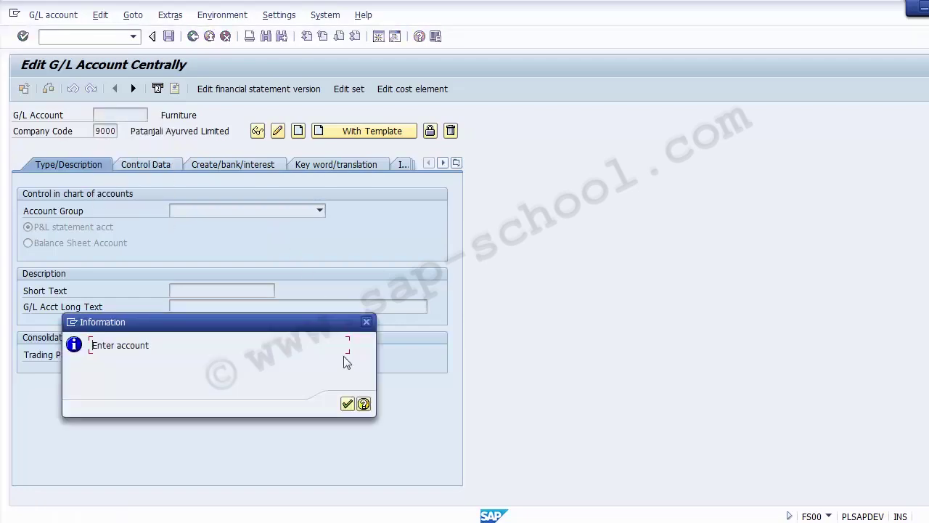
key("Return")
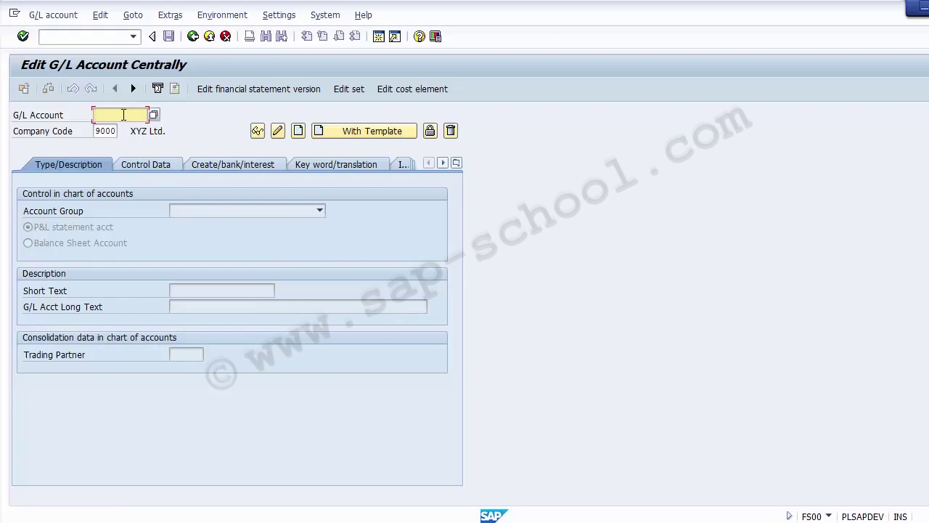
left_click(123, 115)
key("Down")
key("Return")
left_click_drag(136, 114, 112, 130)
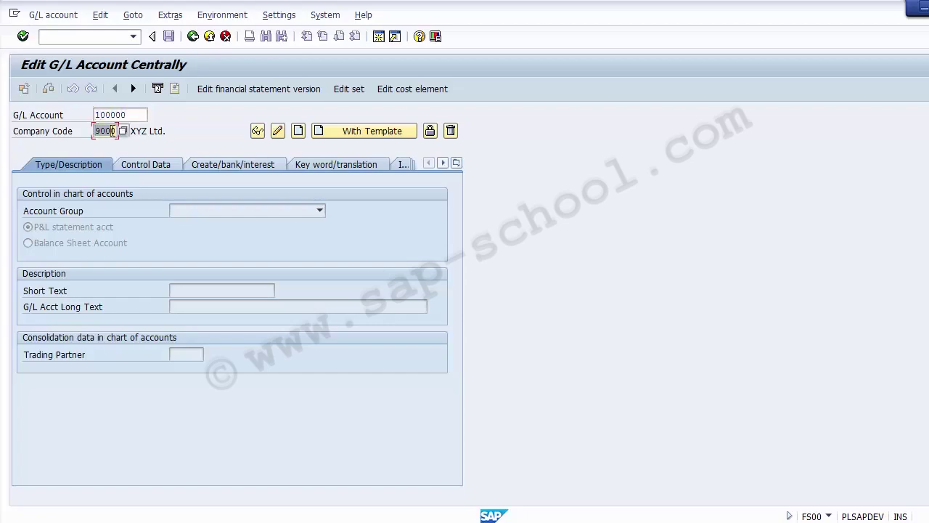
Start creating G/L account 100000 in company code 9000 and select Fixed Assets as its account group
left_click(300, 136)
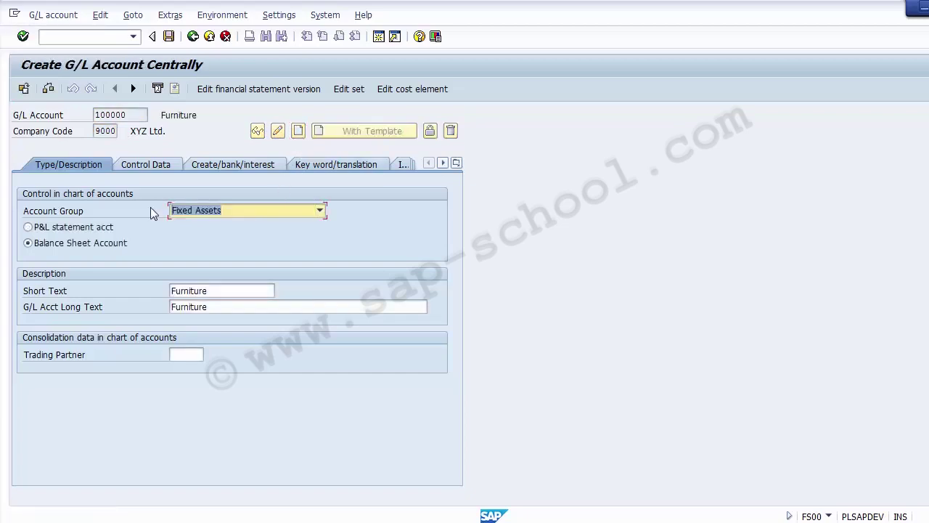
left_click(236, 210)
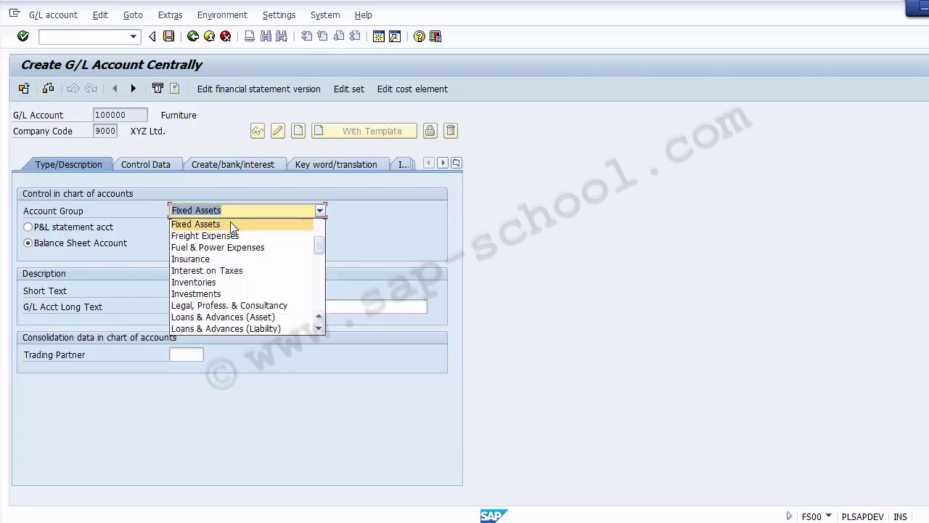
left_click(231, 224)
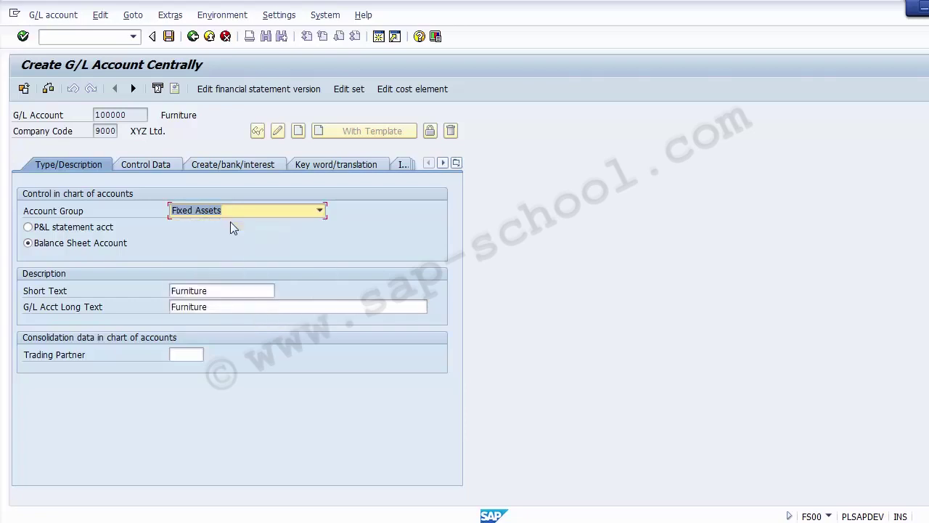
Mark G/L account 100000 as a balance sheet account and set its short text to Furniture A/C
left_click(66, 243)
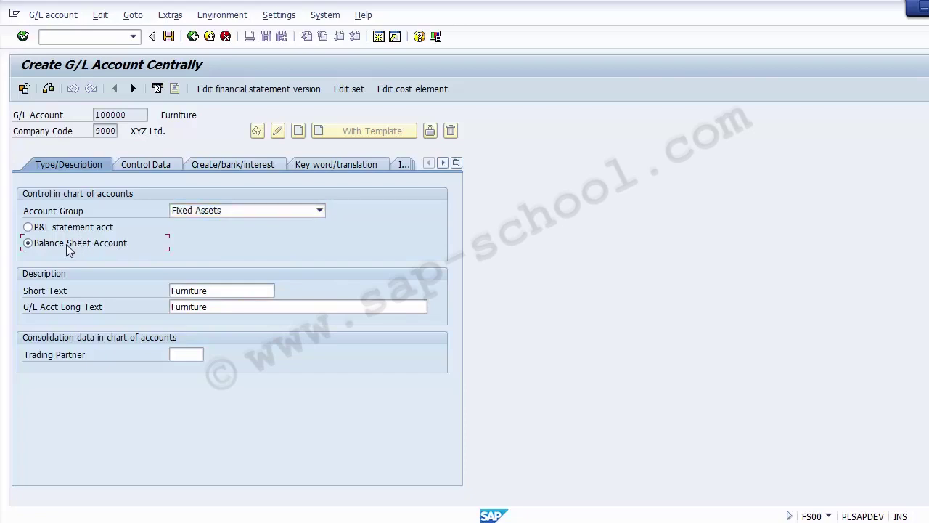
left_click(222, 290)
left_click_drag(222, 290, 155, 288)
left_click(244, 290)
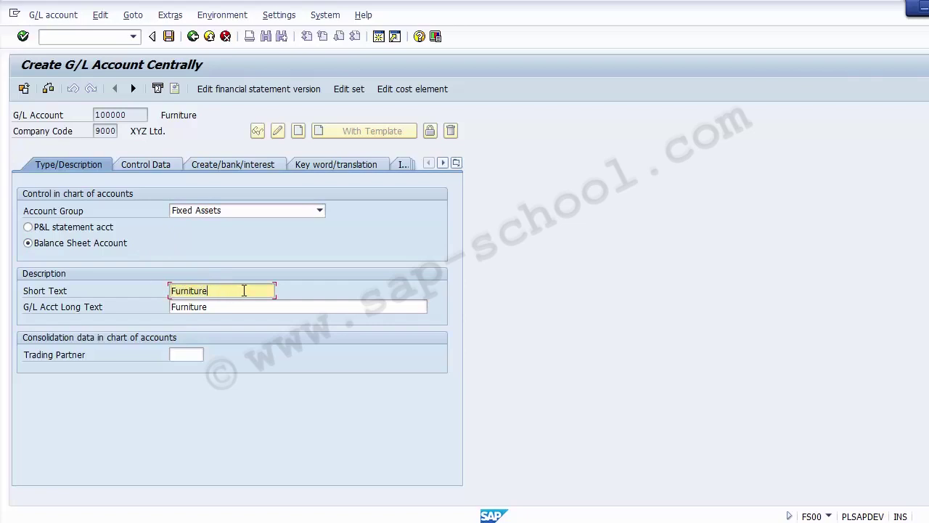
type("A/C")
Set the G/L account long text to Furniture Account
left_click(237, 306)
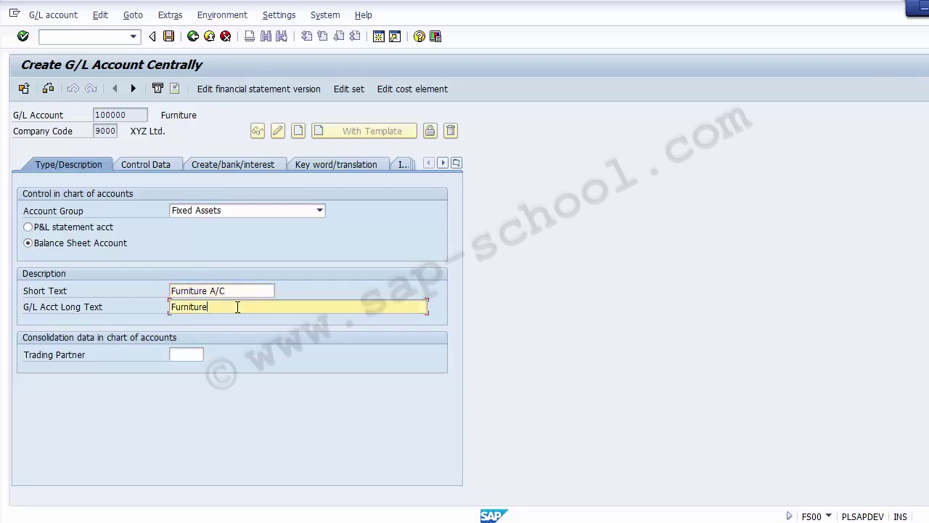
type("Account")
key("Insert")
left_click(208, 306)
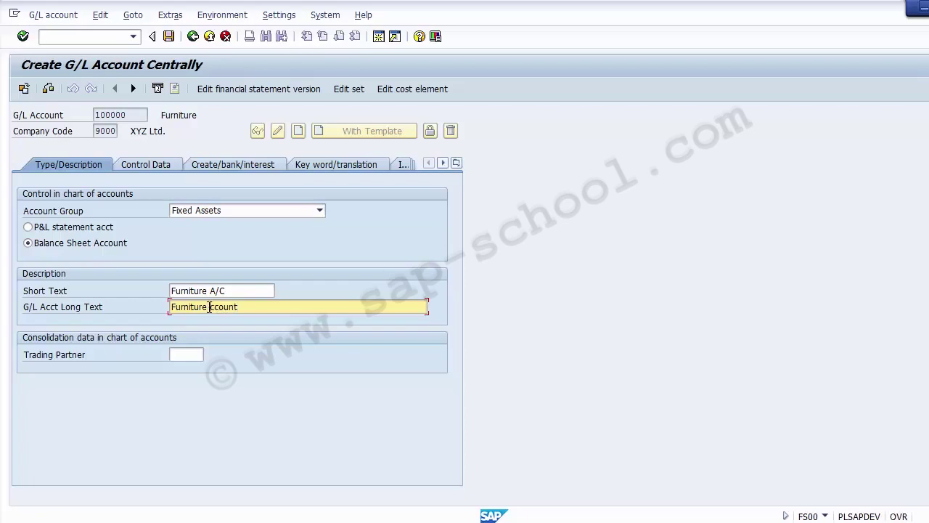
key("Insert")
type("A")
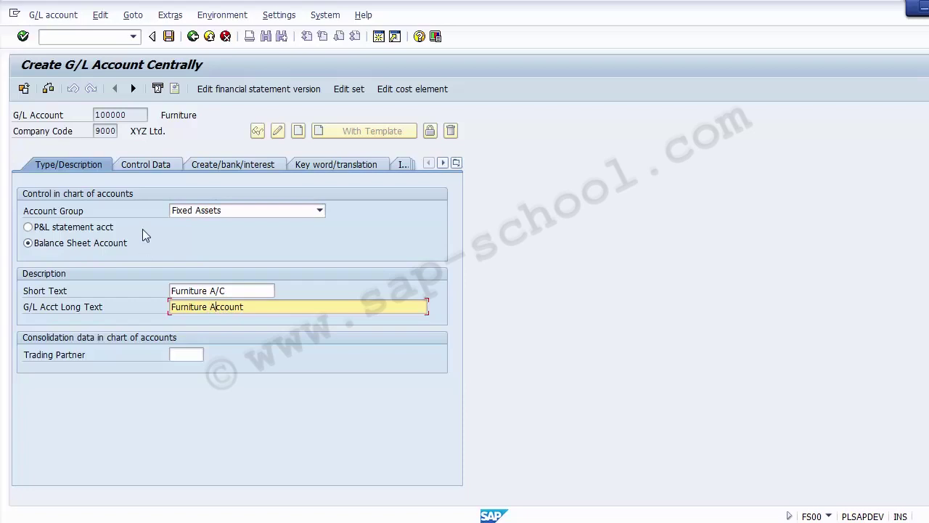
In the account's control data, set the reconciliation account type to Assets
left_click(139, 166)
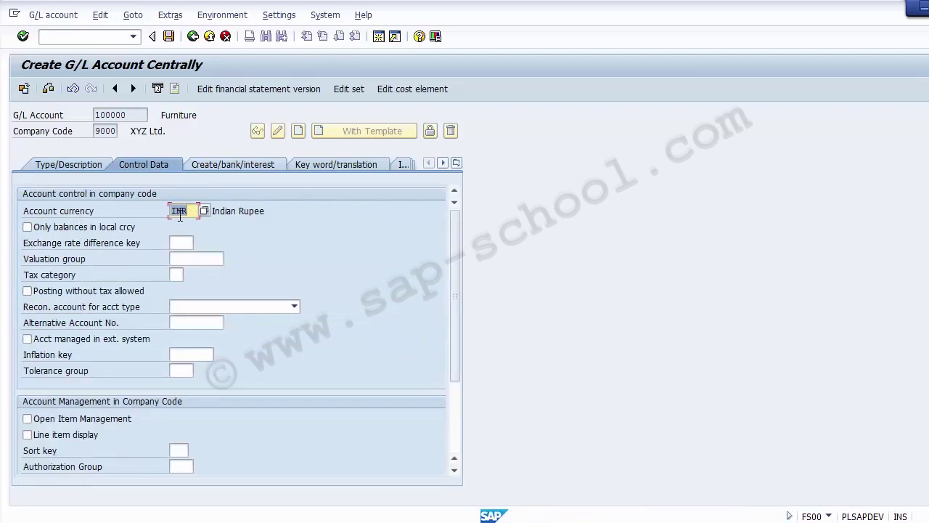
left_click(94, 309)
left_click(179, 306)
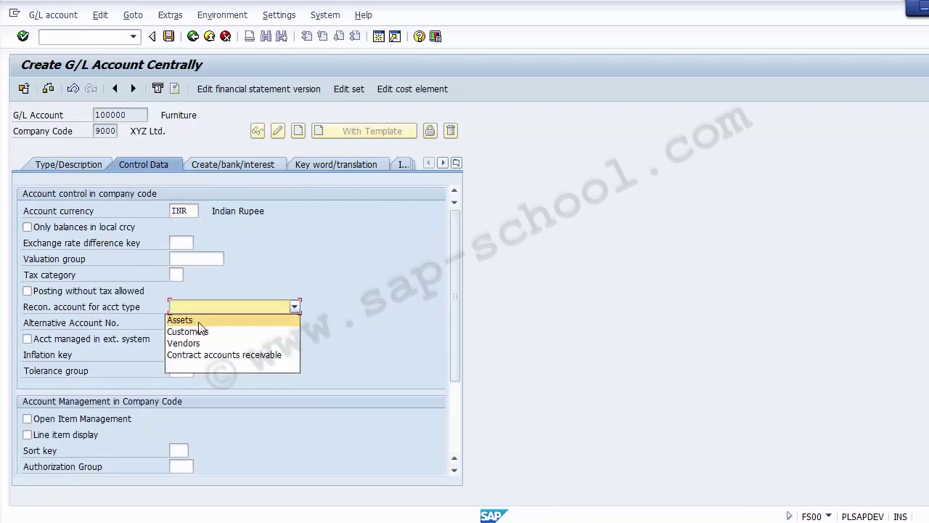
left_click(199, 323)
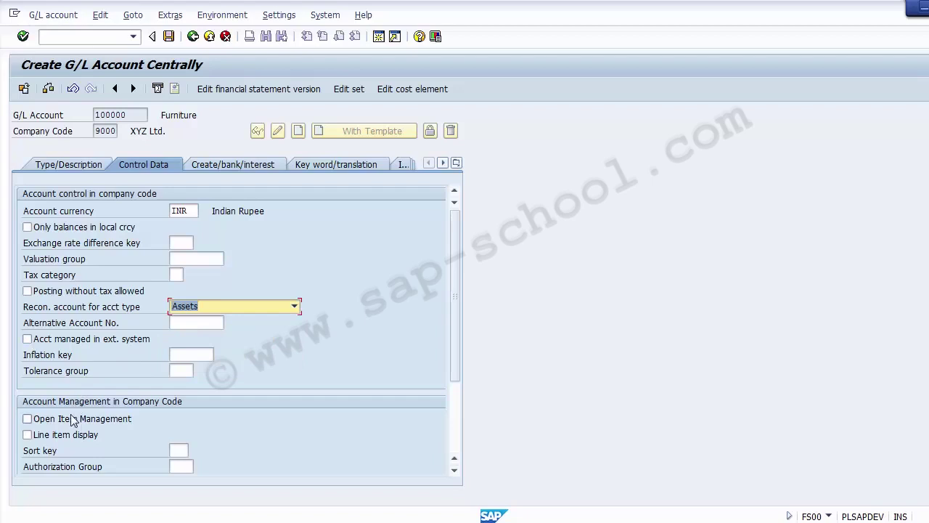
Enable line item display for the account and choose sort key 001, Posting date
left_click(61, 435)
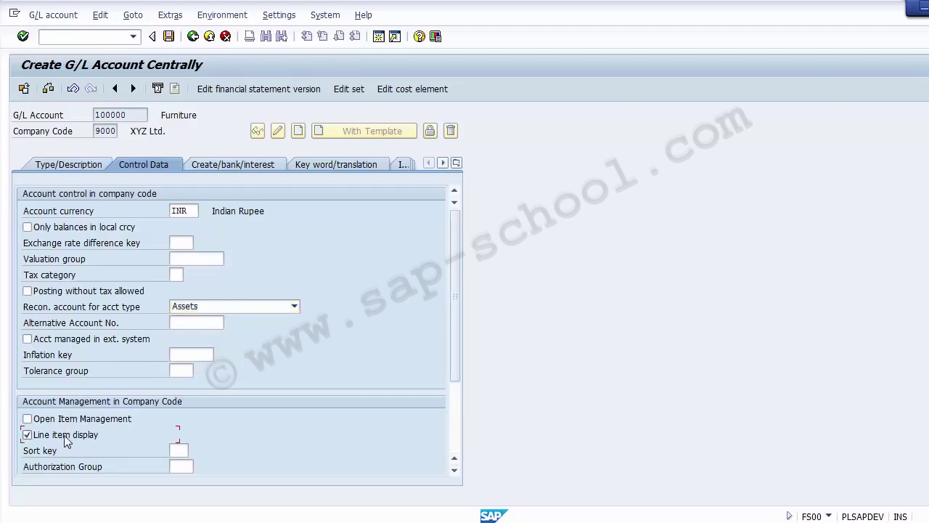
left_click_drag(455, 347, 455, 438)
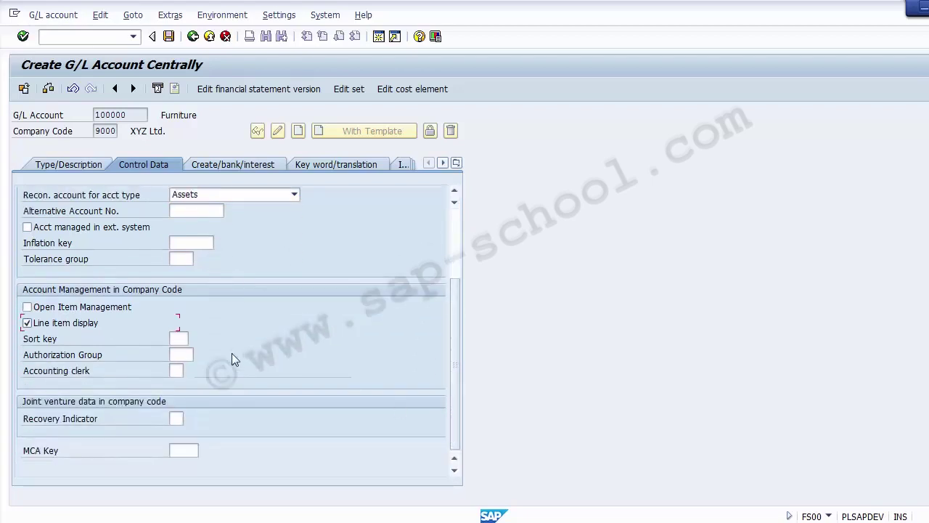
left_click(179, 339)
left_click(194, 337)
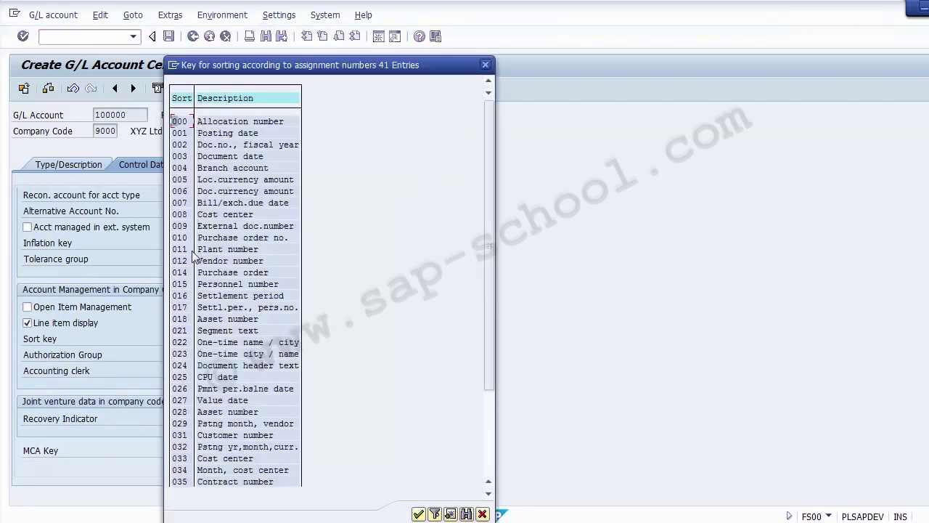
double_click(179, 135)
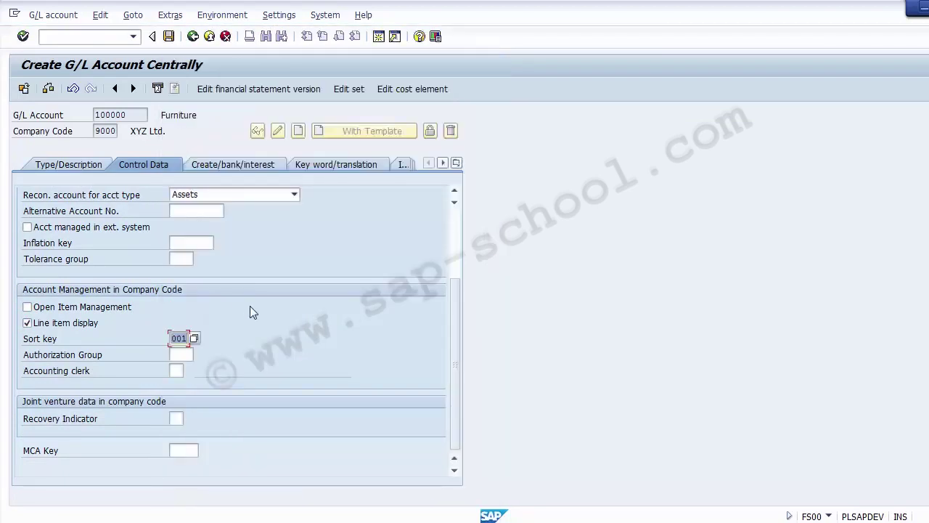
Enter field status group G067 and save the G/L account to finish the transaction recording
left_click(226, 166)
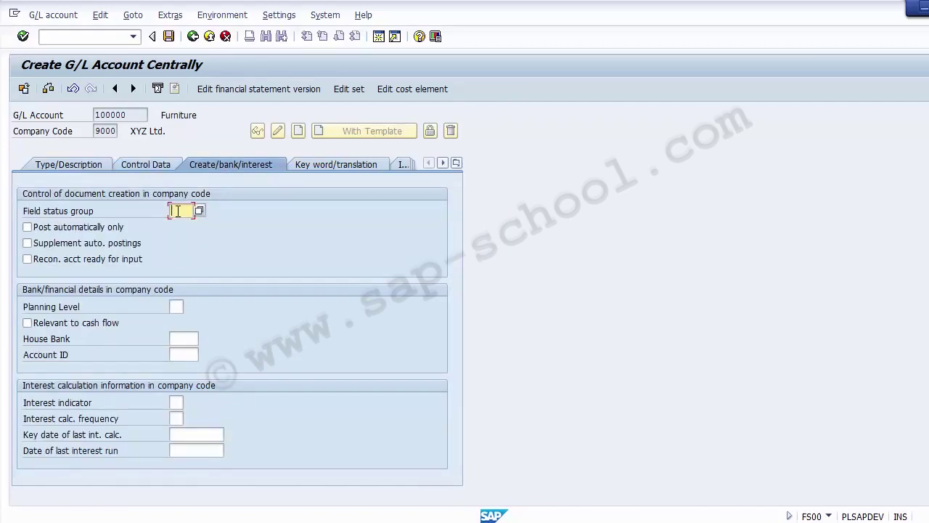
type("G067")
left_click(168, 36)
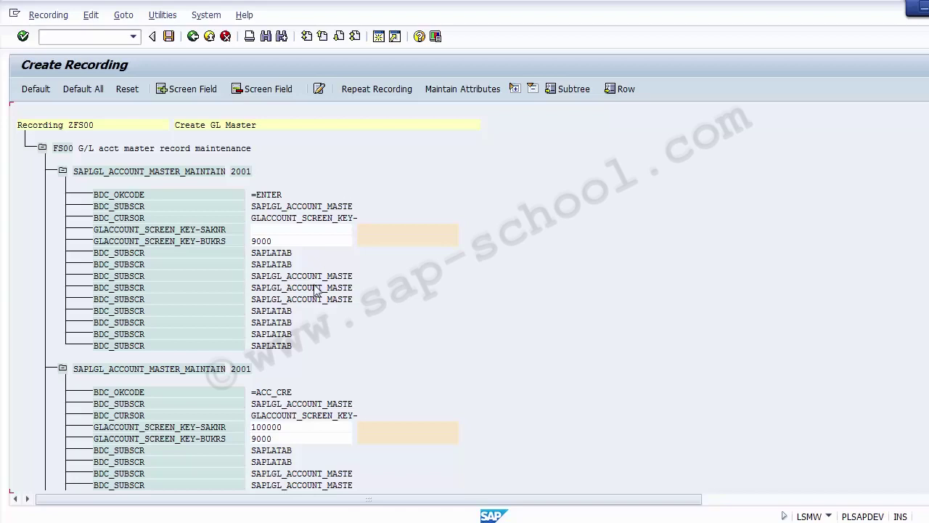
Review the recorded screen fields and their values through the whole ZFS00 recording, from the account key to the field status group
left_click(293, 244)
scroll(573, 185, "down", 5)
left_click(275, 162)
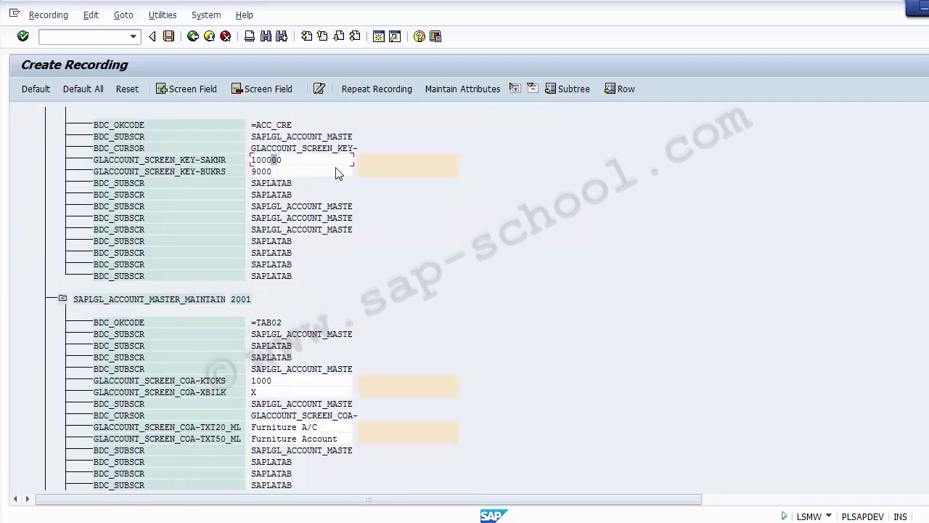
left_click(263, 172)
left_click(209, 163)
left_click(267, 172)
left_click(279, 382)
scroll(610, 298, "down", 5)
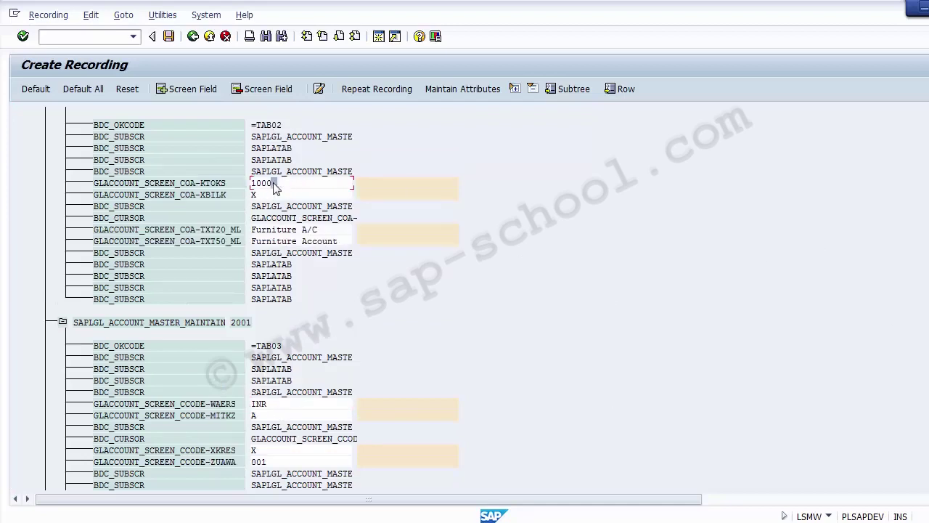
left_click(254, 197)
left_click(285, 230)
left_click(284, 242)
left_click(264, 405)
left_click(270, 416)
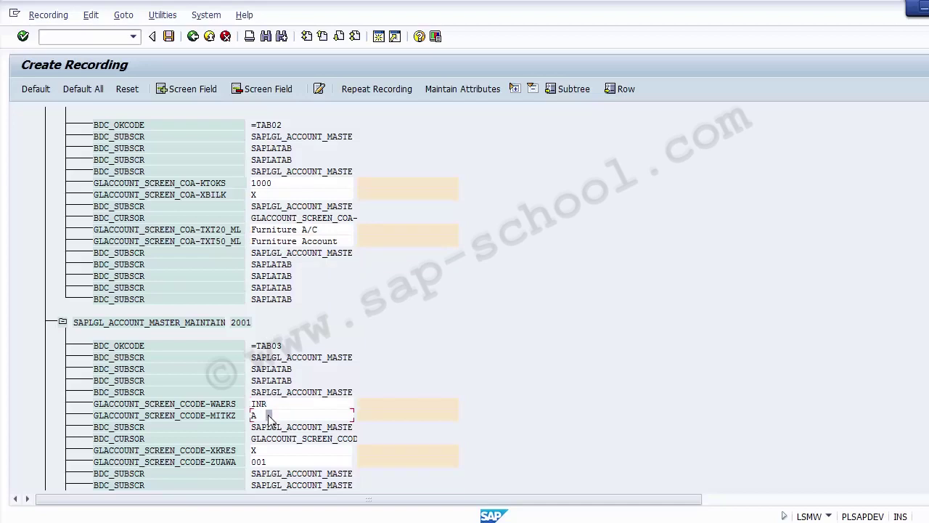
left_click(270, 451)
left_click(264, 463)
scroll(639, 407, "down", 6)
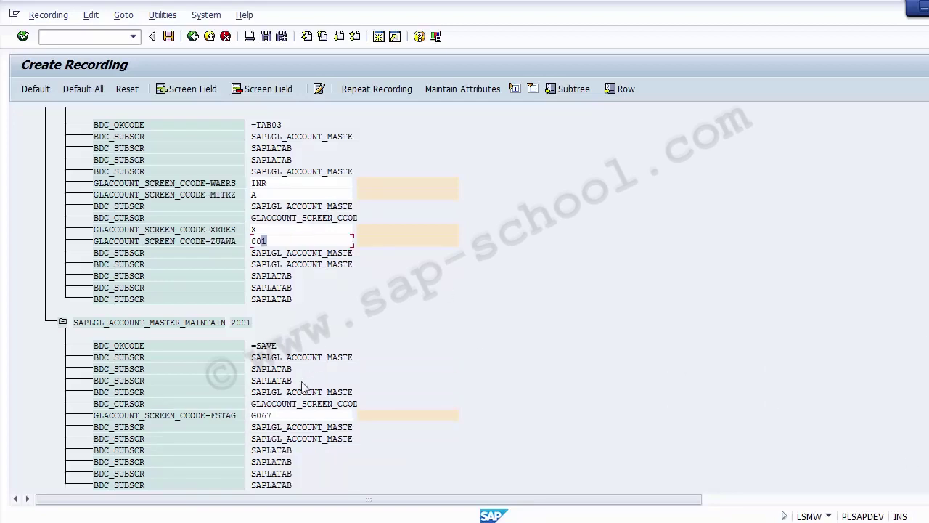
left_click(291, 417)
scroll(464, 299, "up", 20)
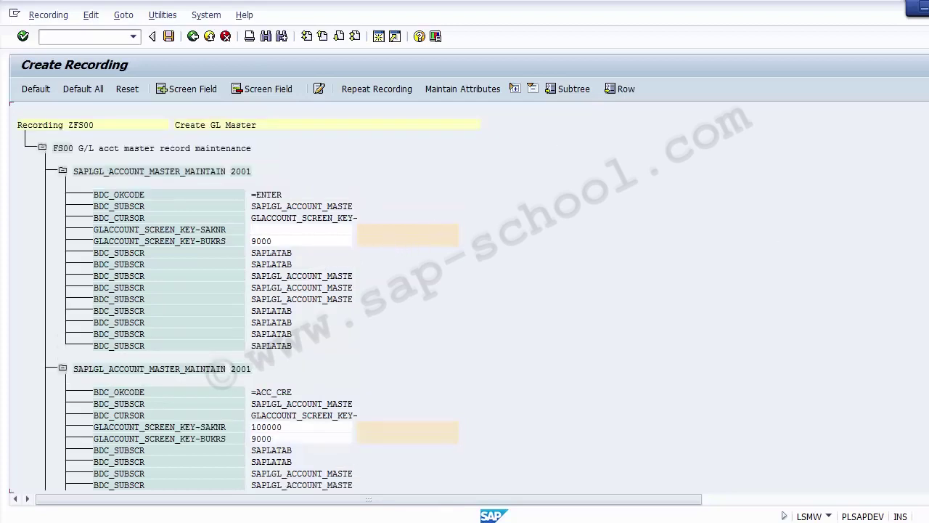
Try to define the SAKNR field of the ACC_CRE screen with the name GL NUMBER and the description GL Number
scroll(464, 299, "down", 2)
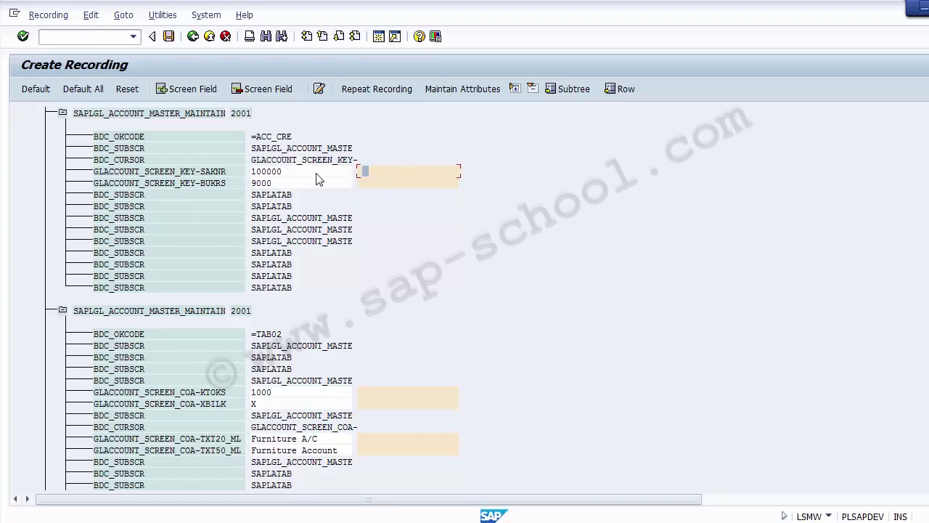
double_click(365, 169)
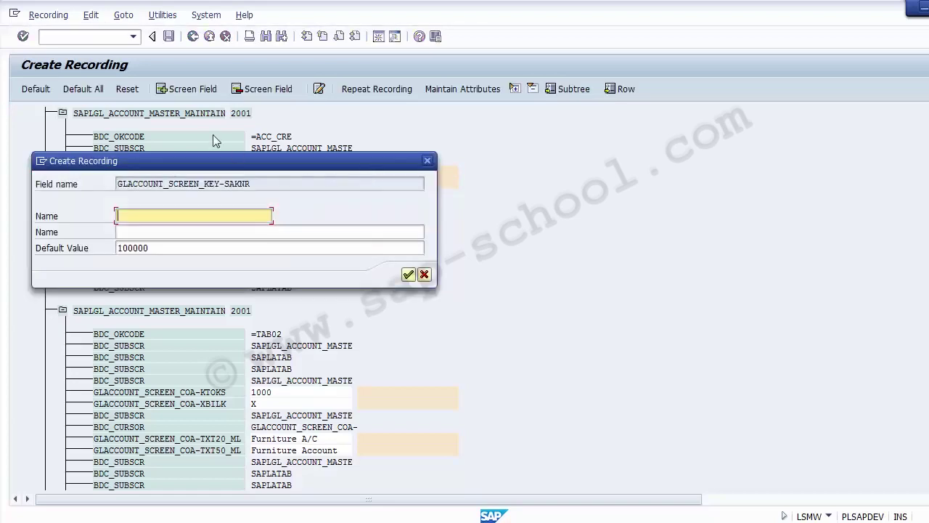
left_click_drag(205, 154, 636, 129)
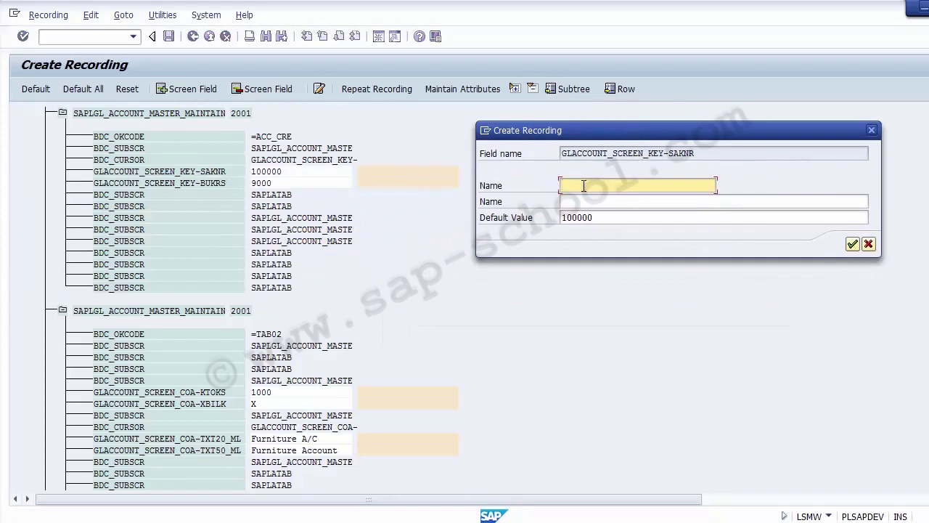
type("GL ")
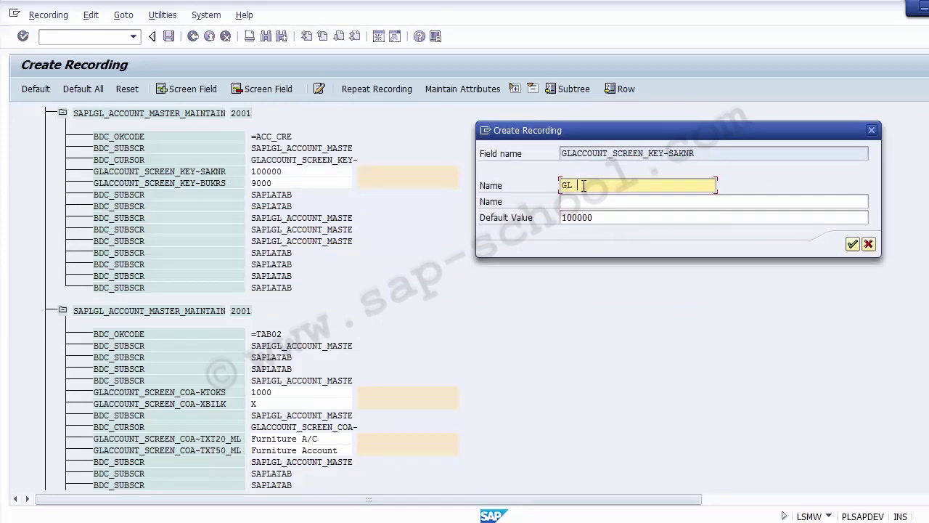
type("Number")
key("BackSpace")
key("BackSpace")
key("BackSpace")
key("BackSpace")
key("BackSpace")
type("umber")
key("Tab")
key("ctrl+v")
key("Return")
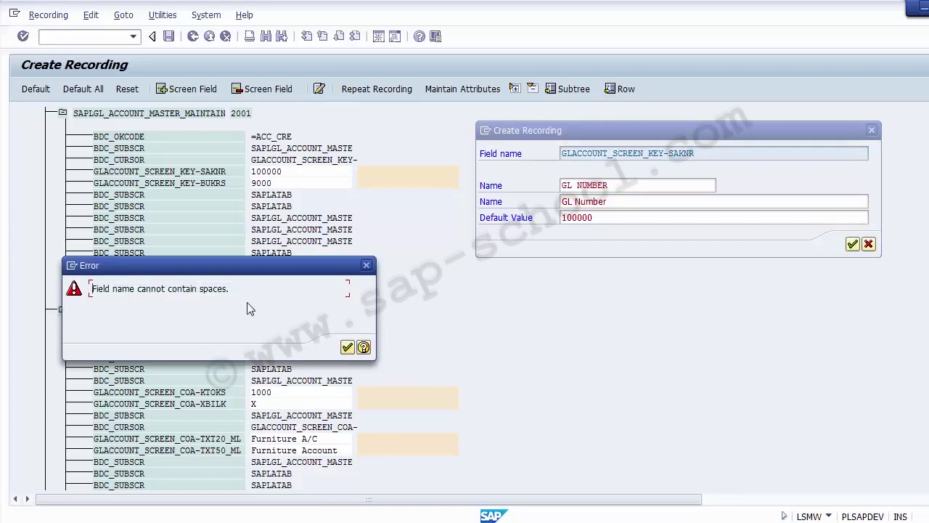
Dismiss the error and change the SAKNR field's name to GL_NUMBER
left_click(347, 348)
left_click(578, 185)
key("BackSpace")
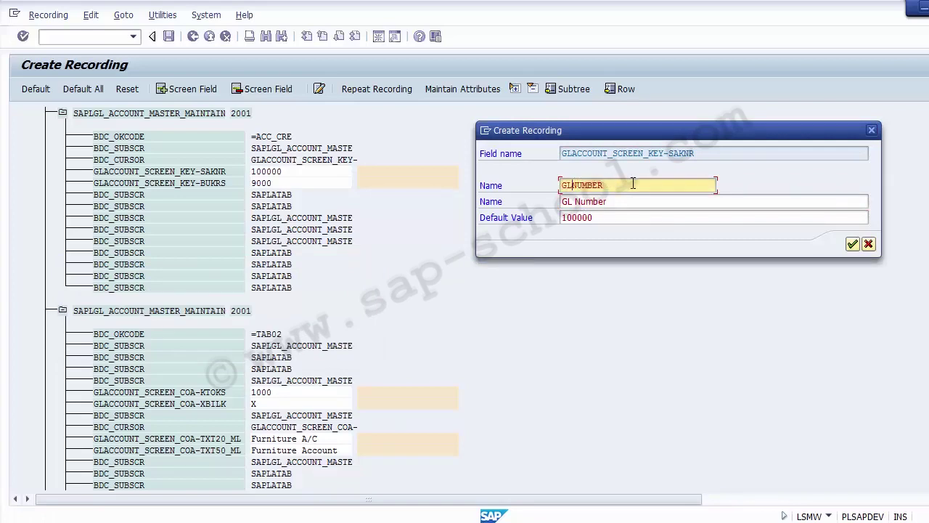
type("_")
left_click(637, 201)
left_click_drag(636, 201, 551, 202)
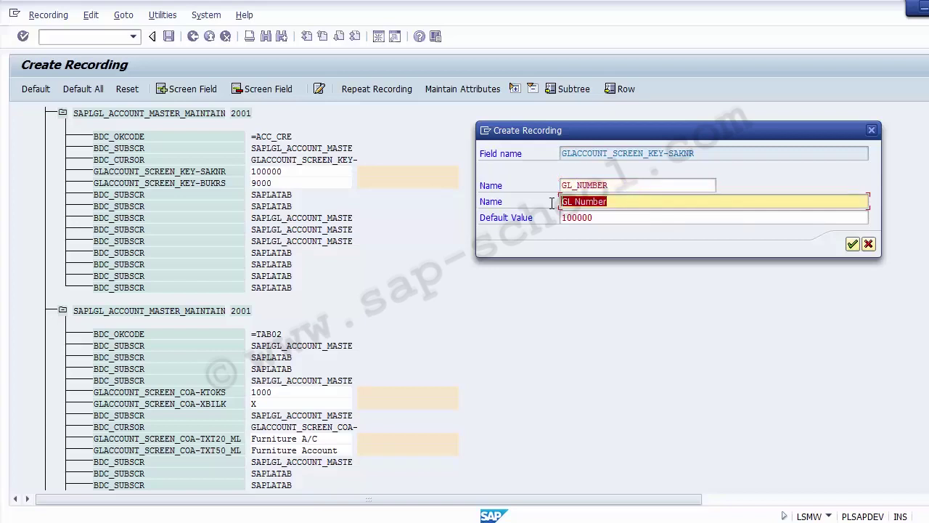
Clear the default value of the GL_NUMBER field and apply its definition
left_click(615, 217)
key("BackSpace")
key("BackSpace")
key("BackSpace")
key("BackSpace")
key("BackSpace")
key("BackSpace")
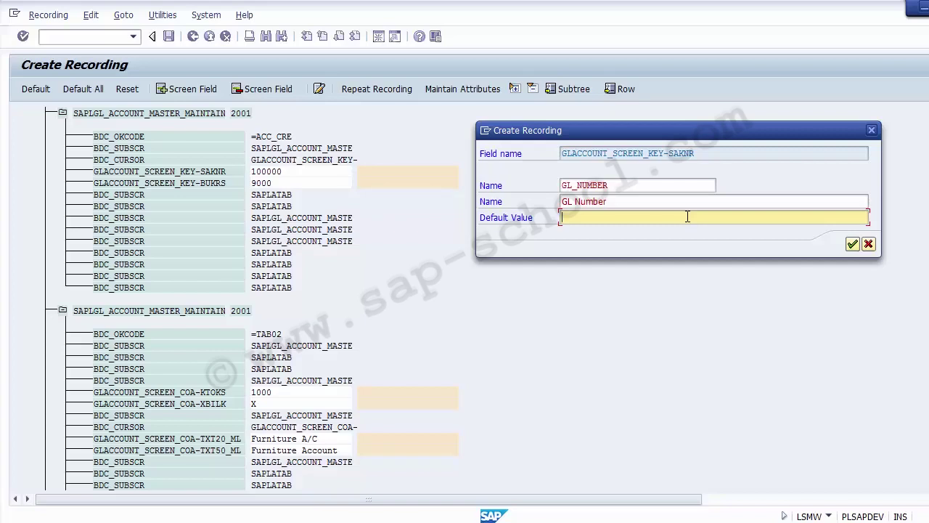
left_click(852, 245)
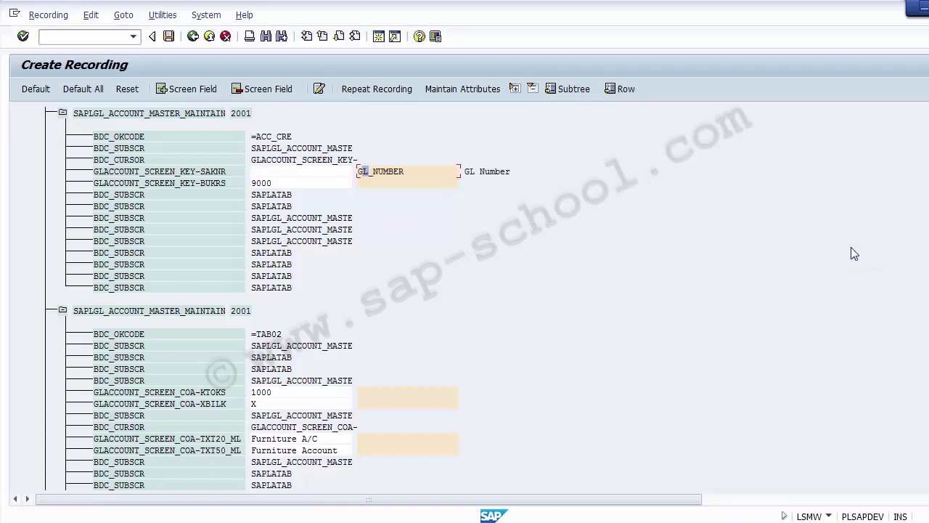
Define the BUKRS field of the same screen with Company_Code as both its name and description, keeping default value 9000
left_click(331, 174)
left_click(383, 174)
double_click(370, 184)
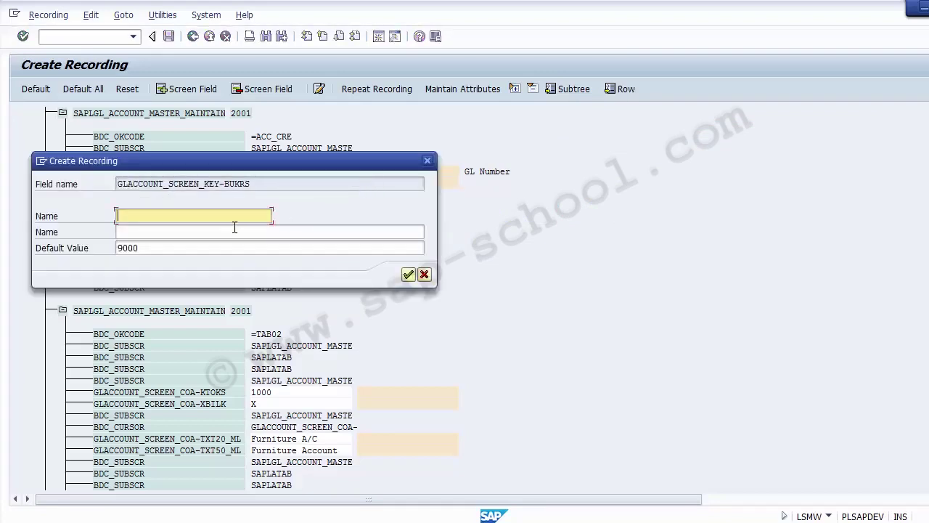
type("Company_Code")
key("Tab")
type("Company_Code")
key("Tab")
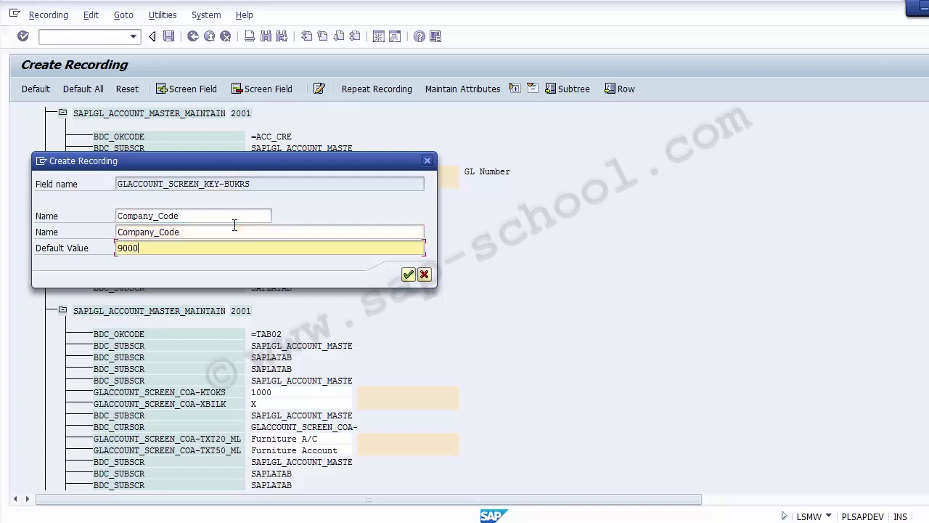
left_click(408, 273)
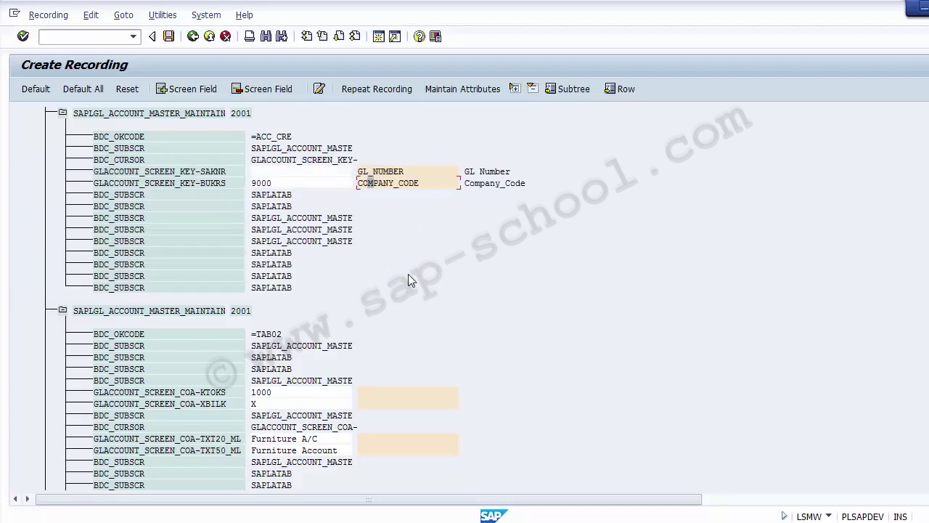
Set the default value of the GL_NUMBER field to 100000
double_click(371, 172)
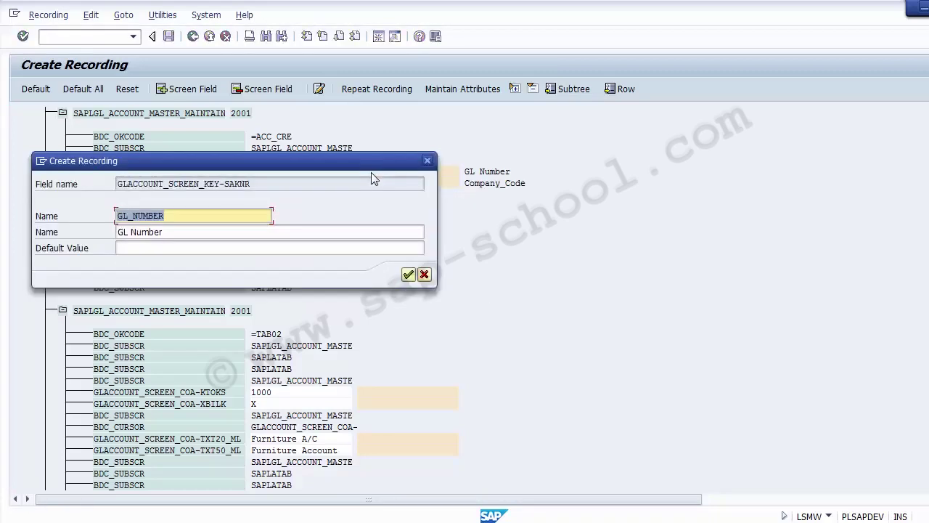
left_click(311, 247)
type("1")
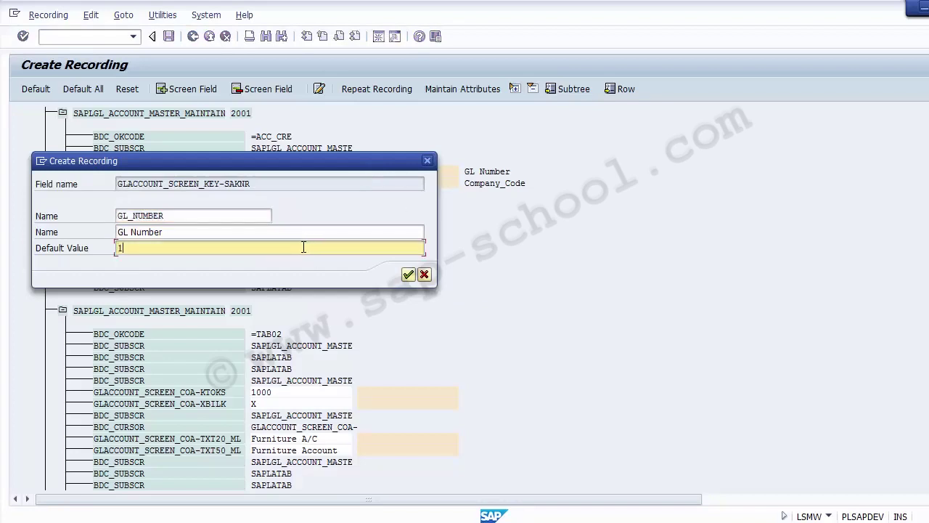
type("00000")
left_click(408, 274)
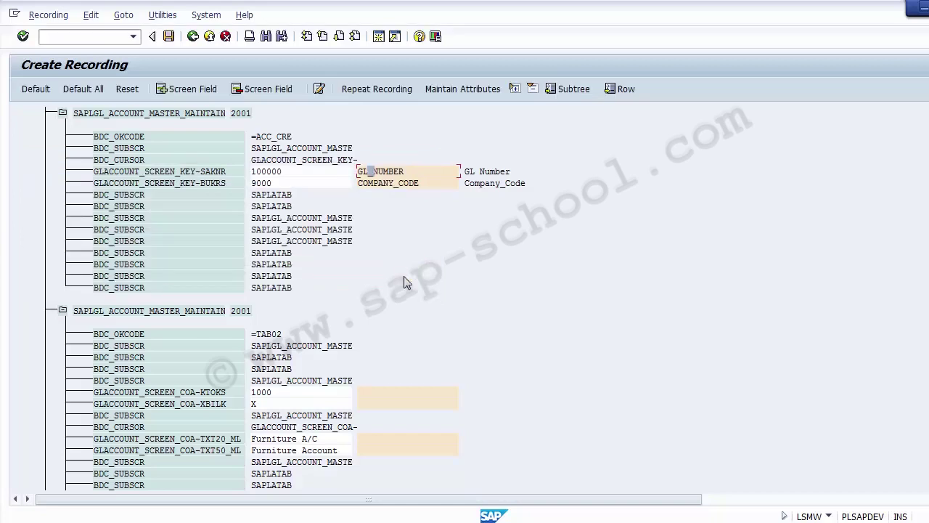
left_click(298, 181)
key("Return")
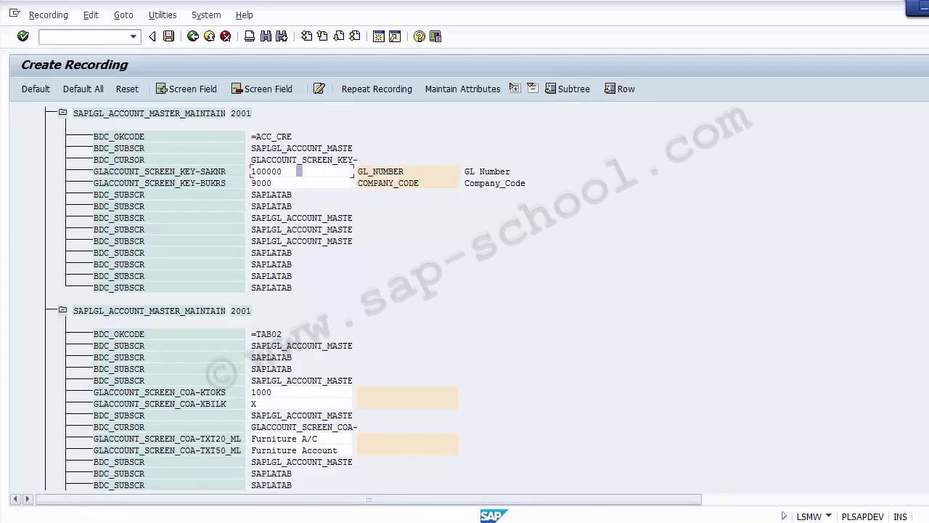
Switch to the FS00 session and display G/L account 100000 for company code 9000
left_click(525, 491)
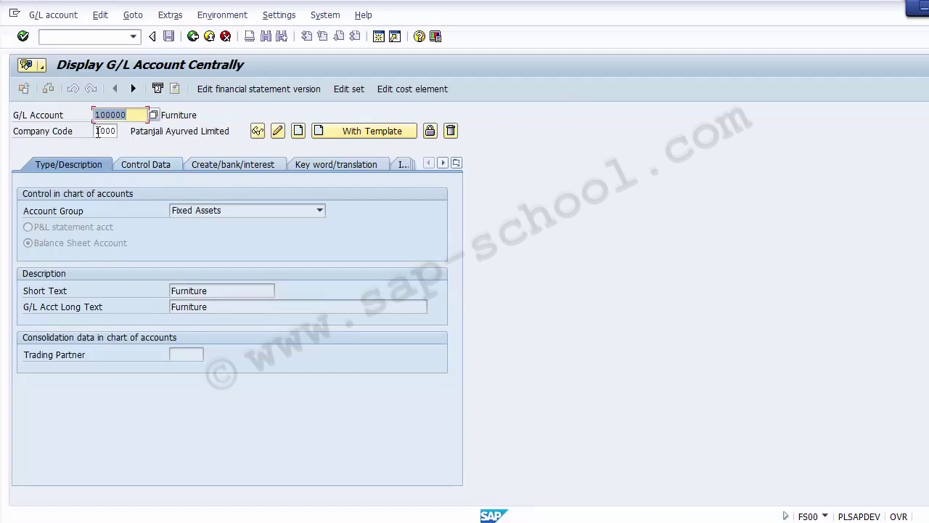
left_click(97, 130)
type("9")
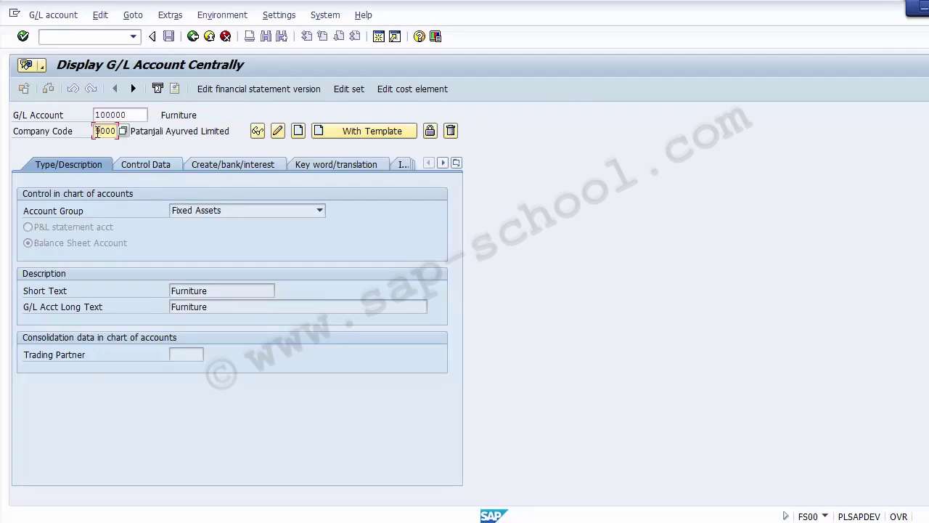
key("Return")
left_click(210, 122)
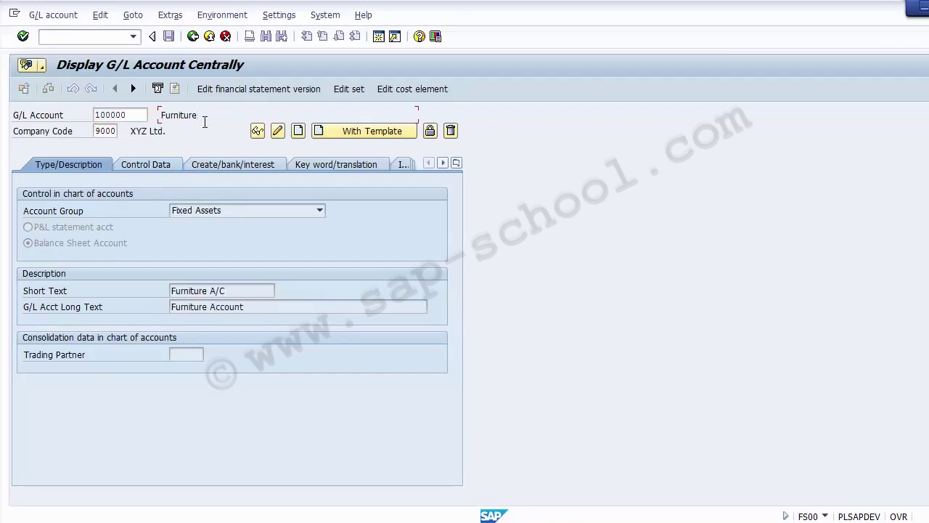
left_click(137, 115)
left_click(118, 130)
Open the G/L account in change mode and compare its company code, account group and balance sheet setting with the recorded fields
left_click(278, 131)
left_click(245, 210)
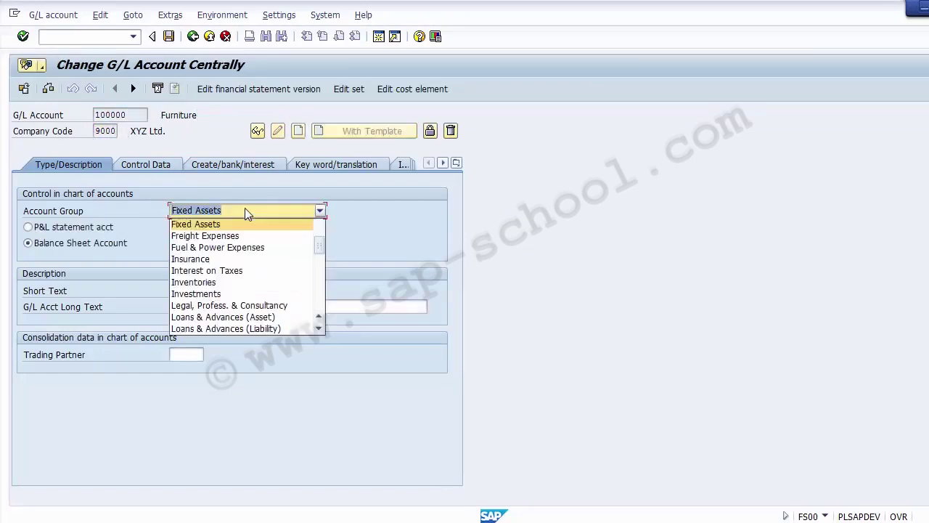
left_click(190, 220)
left_click(98, 247)
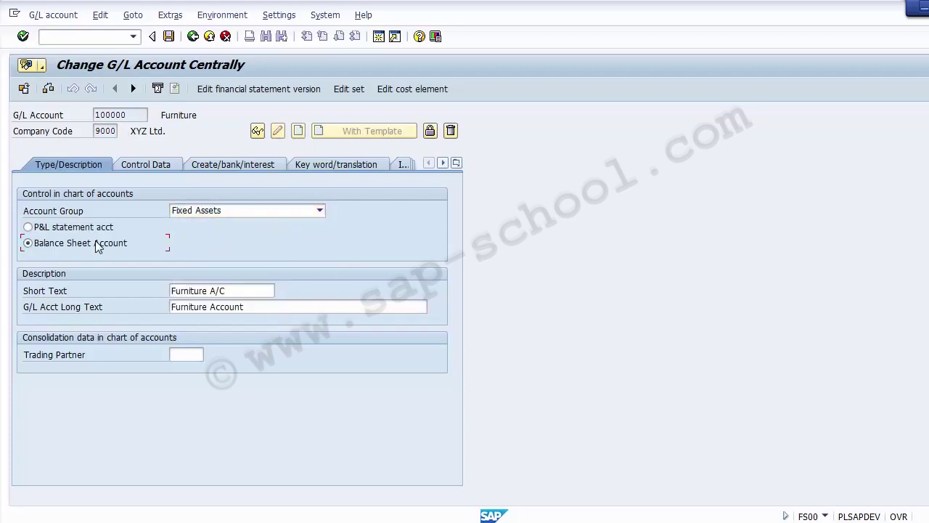
key("alt+Tab")
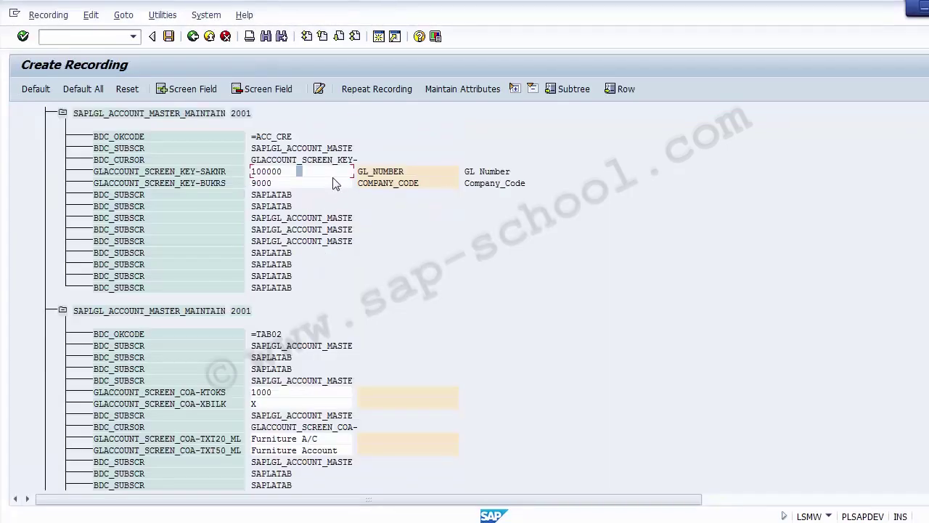
left_click(327, 184)
key("alt+Tab")
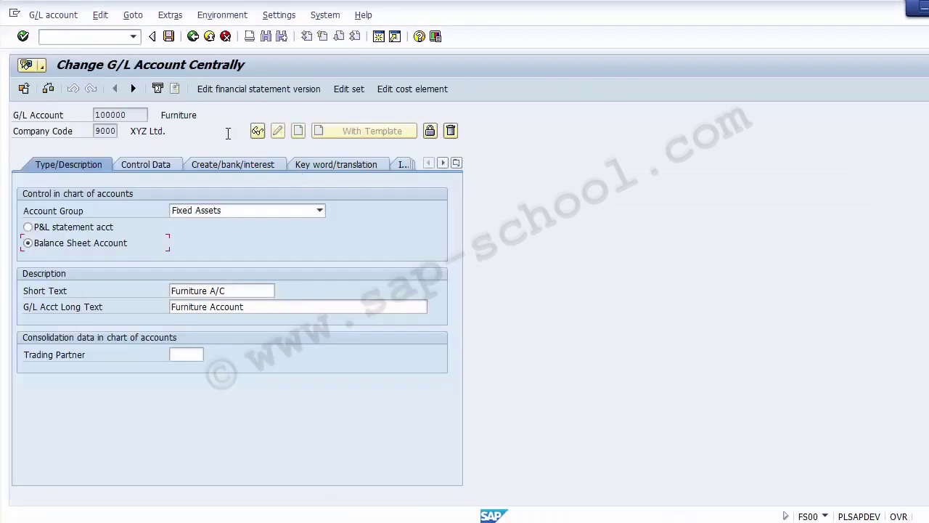
left_click(107, 133)
left_click(261, 211)
left_click(262, 212)
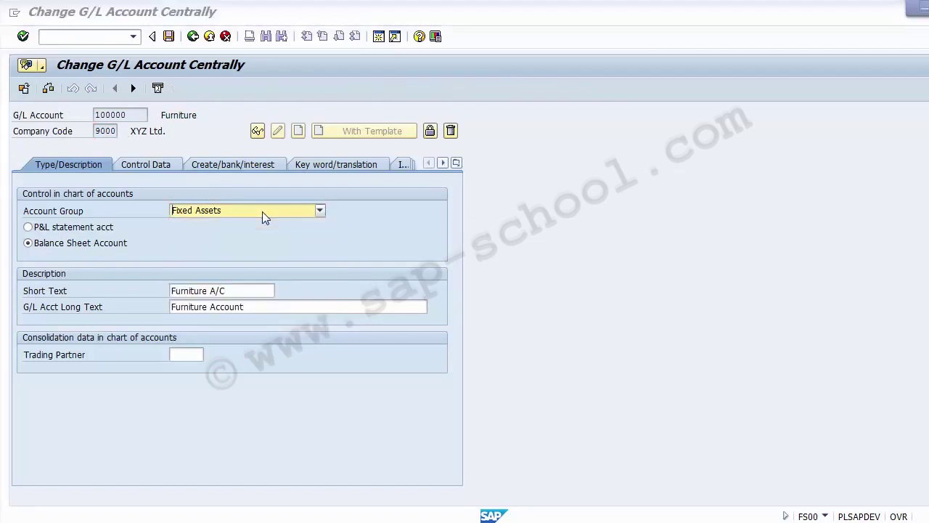
key("alt+Tab")
Define the KTOKS field in the recording with Account_Group as both its name and description, keeping default value 1000
left_click(295, 392)
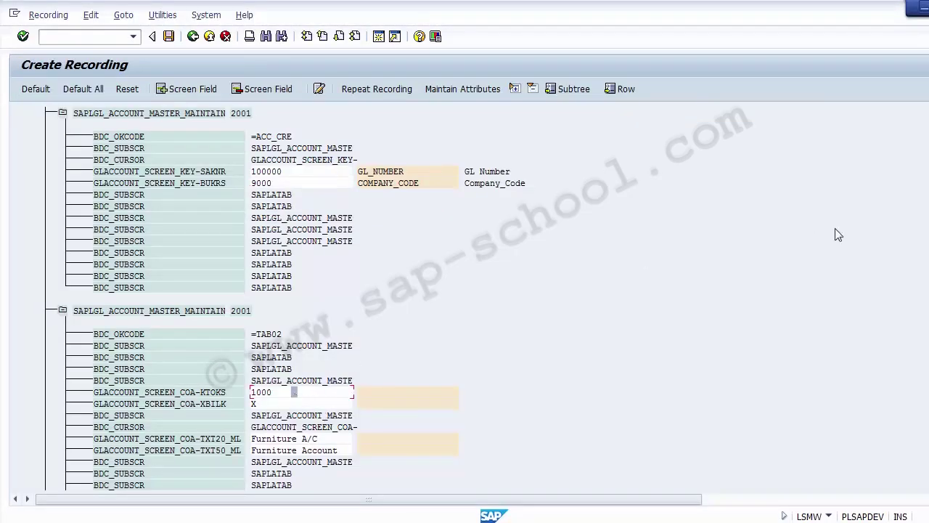
scroll(362, 290, "down", 8)
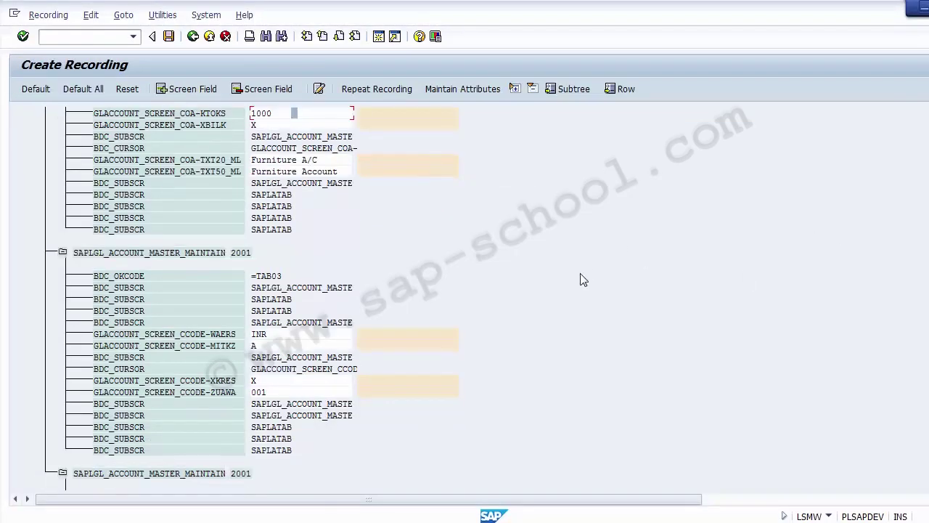
double_click(378, 113)
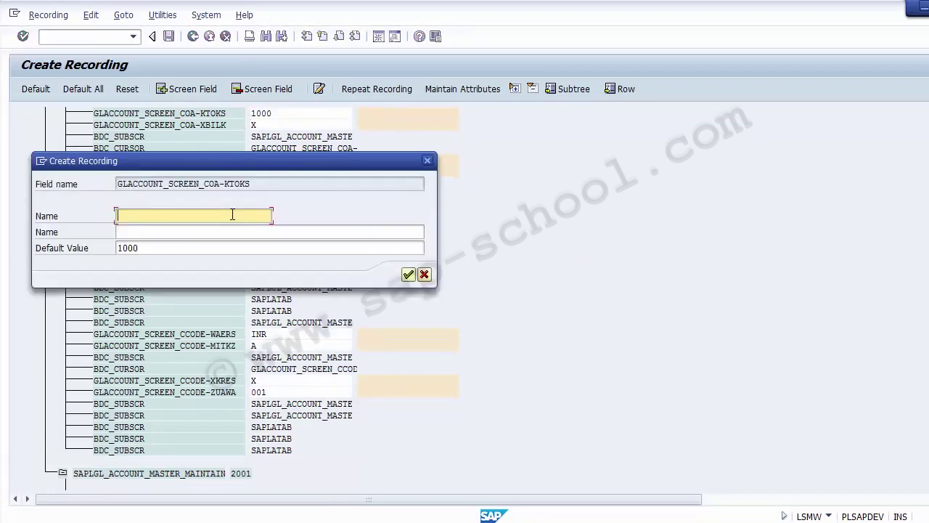
type("Account_Group")
key("Tab")
key("Tab")
key("shift+Tab")
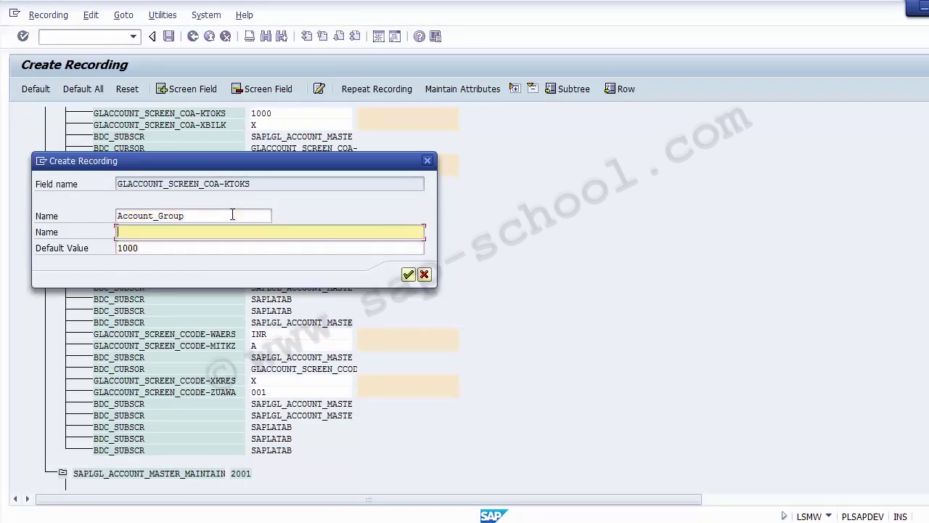
key("shift+Tab")
key("shift+End")
key("ctrl+c")
key("Tab")
key("ctrl+v")
key("Return")
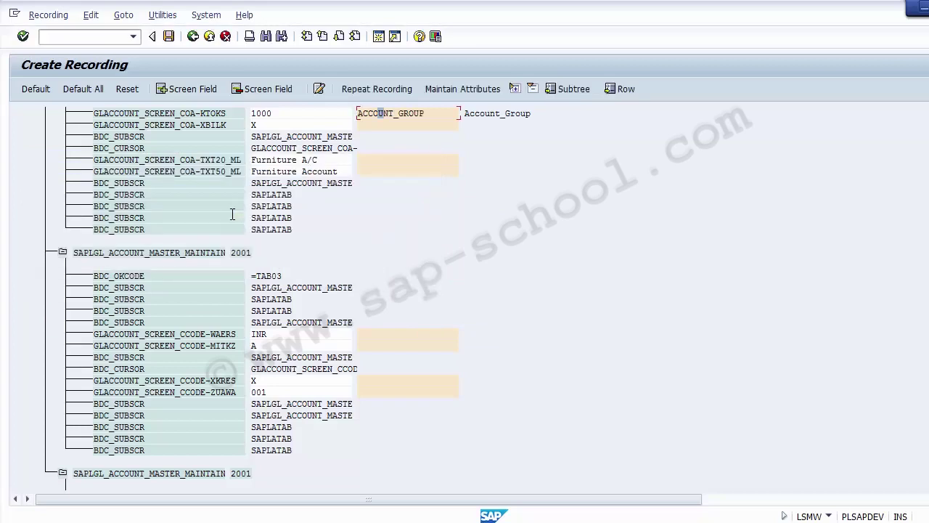
Define the XBILK field with Balance_Sheet as both its name and description, after checking the account type in the FS00 session
double_click(424, 122)
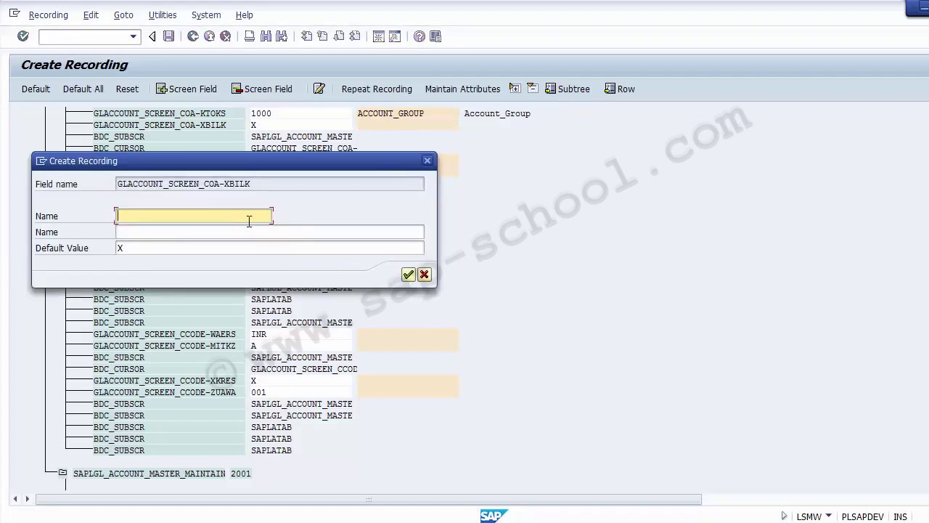
left_click(547, 468)
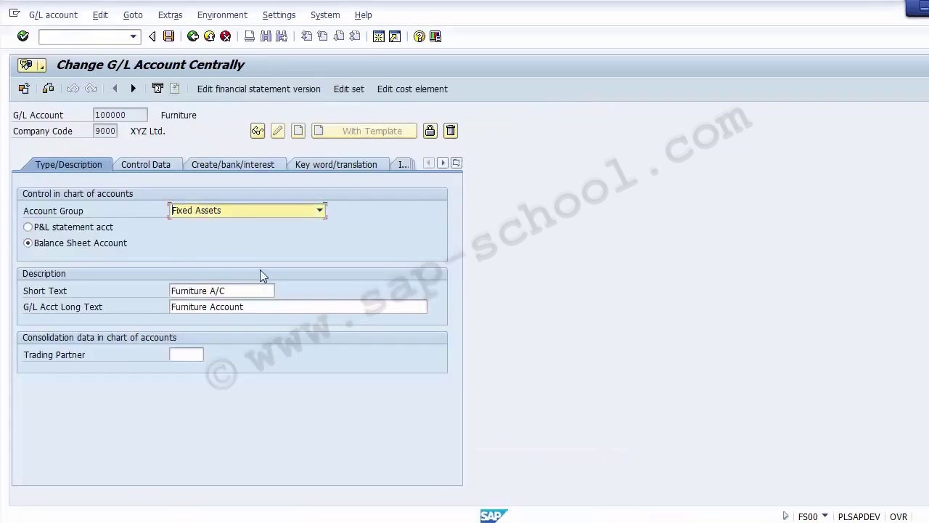
left_click(104, 215)
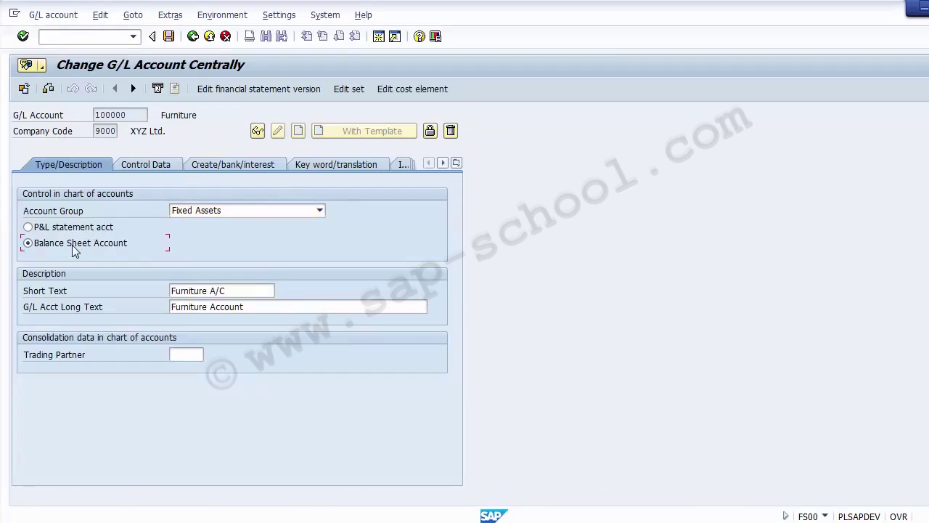
key("alt+Tab")
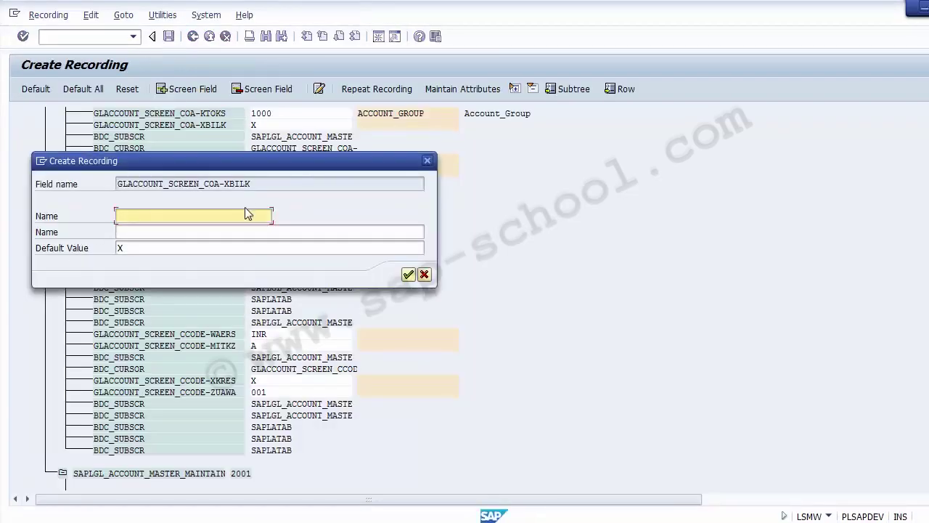
type("Balance Sheet")
key("Left")
key("Left")
key("Left")
key("Left")
type("_")
key("Delete")
key("ctrl+a")
key("ctrl+c")
key("Tab")
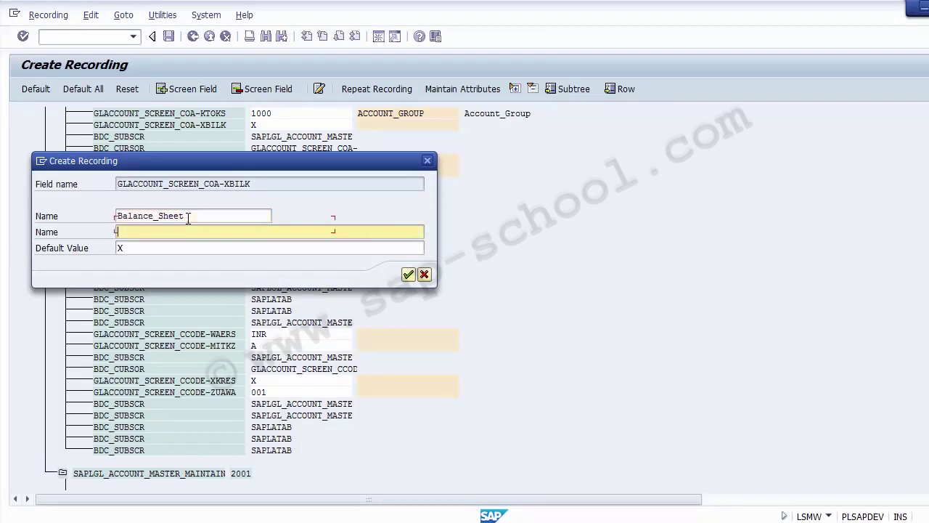
key("ctrl+v")
key("Return")
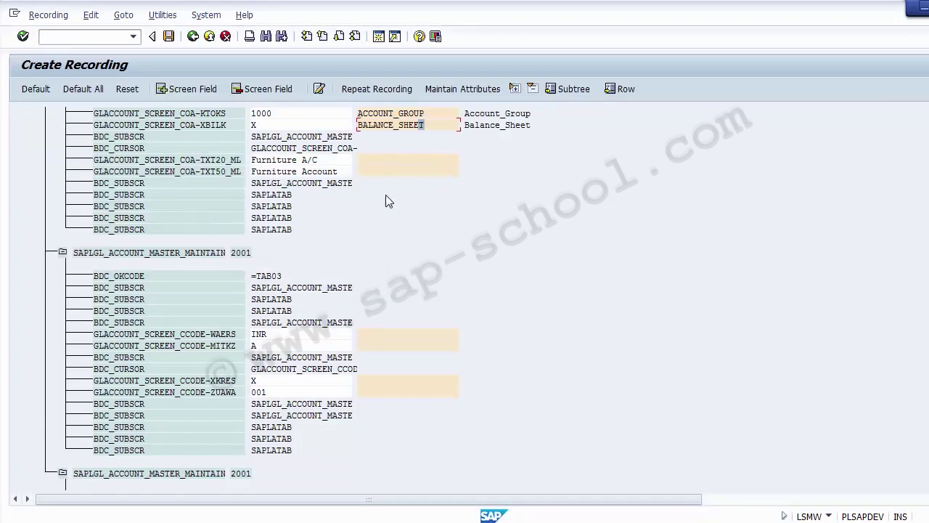
Define the TXT20_ML field with Short_Text as both its name and description, keeping default value Furniture A/C
double_click(375, 159)
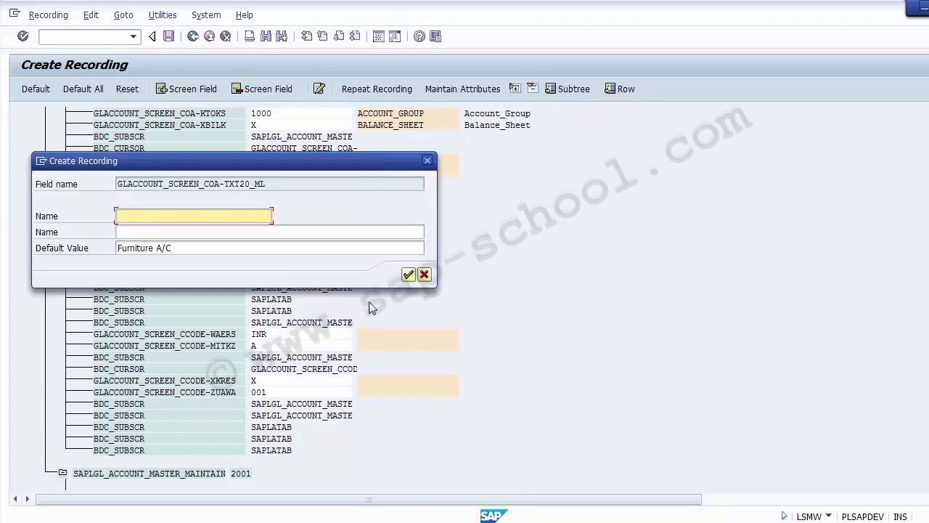
key("alt+Tab")
type("Short_Text")
key("shift+Home")
key("ctrl+c")
key("Tab")
key("ctrl+v")
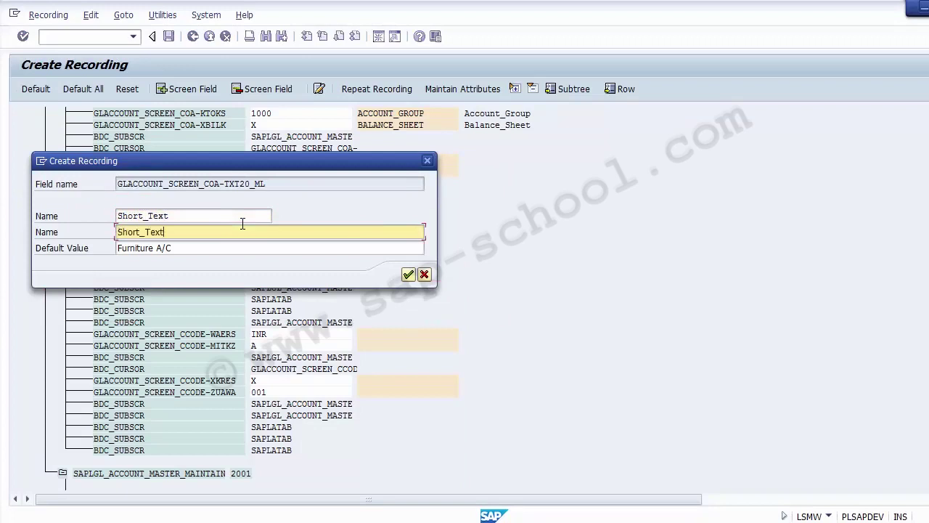
key("Return")
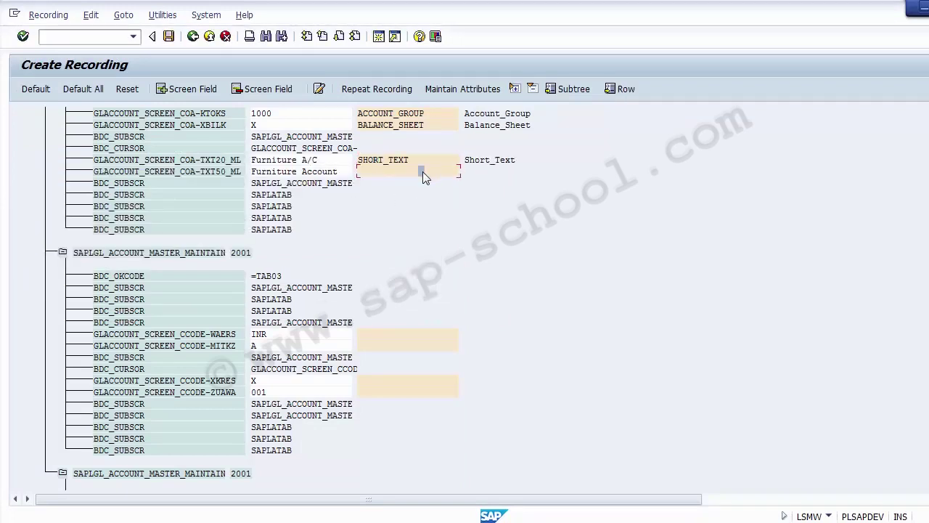
Define the TXT50_ML field with Long_text as both its name and description, keeping default value Furniture Account
double_click(423, 172)
type("Lo")
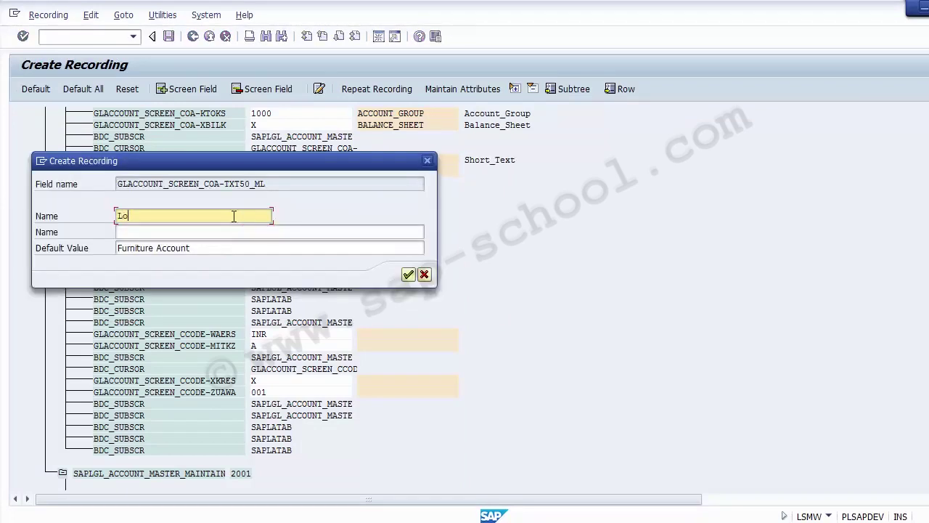
type("ng_exte")
key("BackSpace")
key("BackSpace")
key("BackSpace")
key("BackSpace")
type("text")
key("shift+Home")
key("ctrl+c")
key("Tab")
key("ctrl+v")
key("Return")
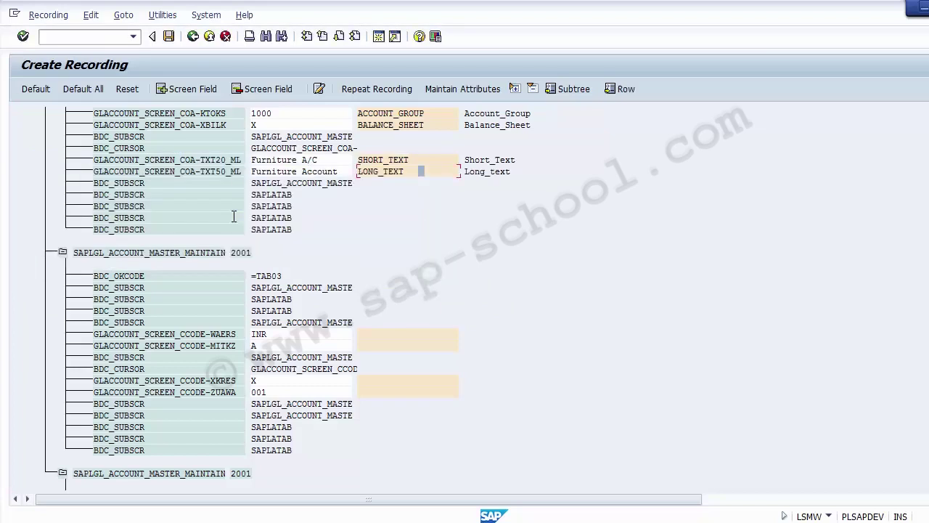
Define the WAERS field with Currency as both its name and description, keeping default value INR
left_click(316, 336)
double_click(375, 339)
type("Cu")
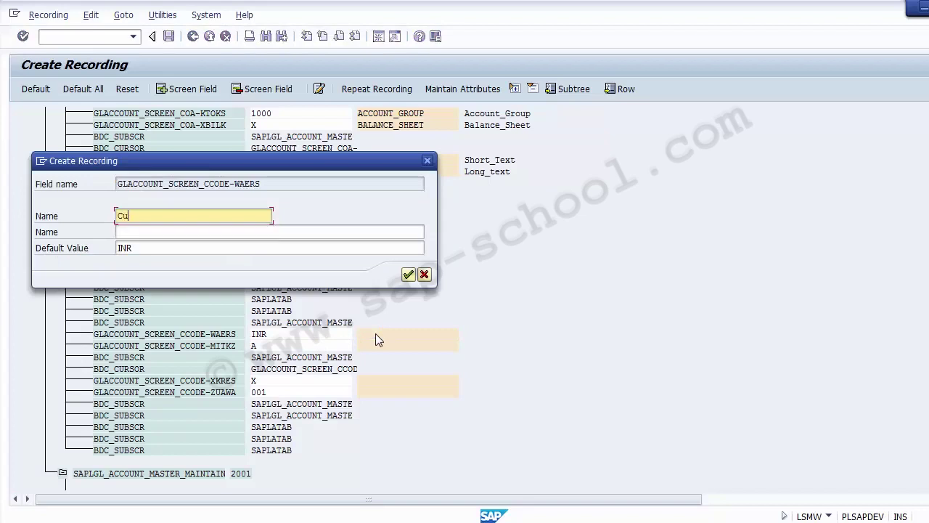
type("rrencu")
key("BackSpace")
type("y")
key("shift+Home")
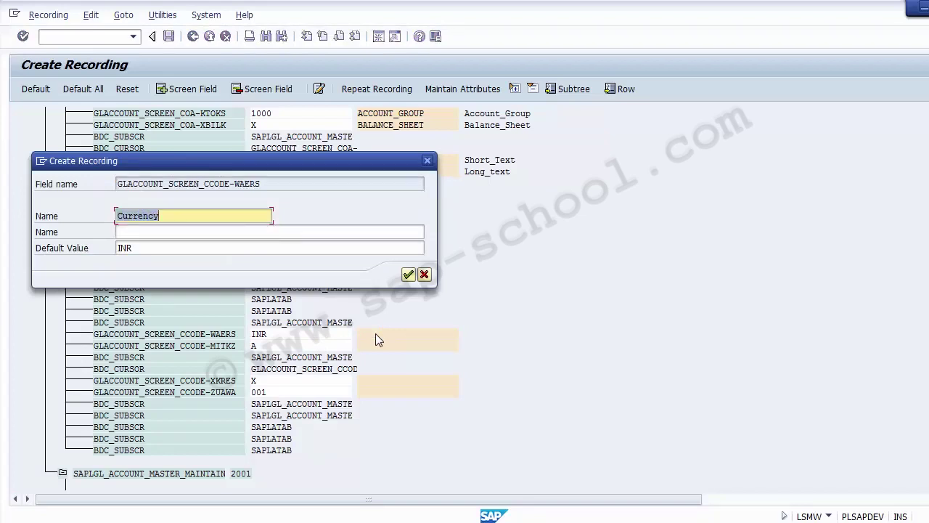
key("ctrl+v")
key("Tab")
key("shift+Tab")
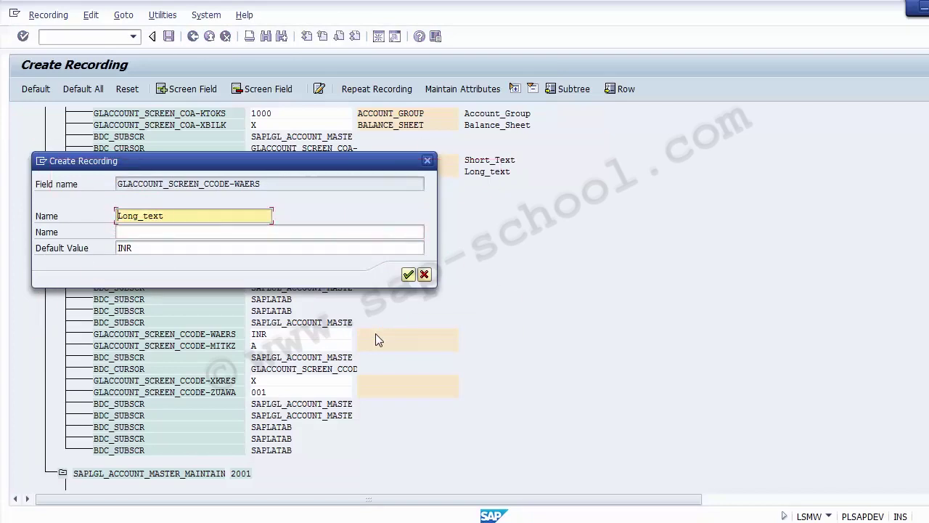
key("ctrl+z")
key("ctrl+c")
key("Tab")
key("ctrl+v")
key("Return")
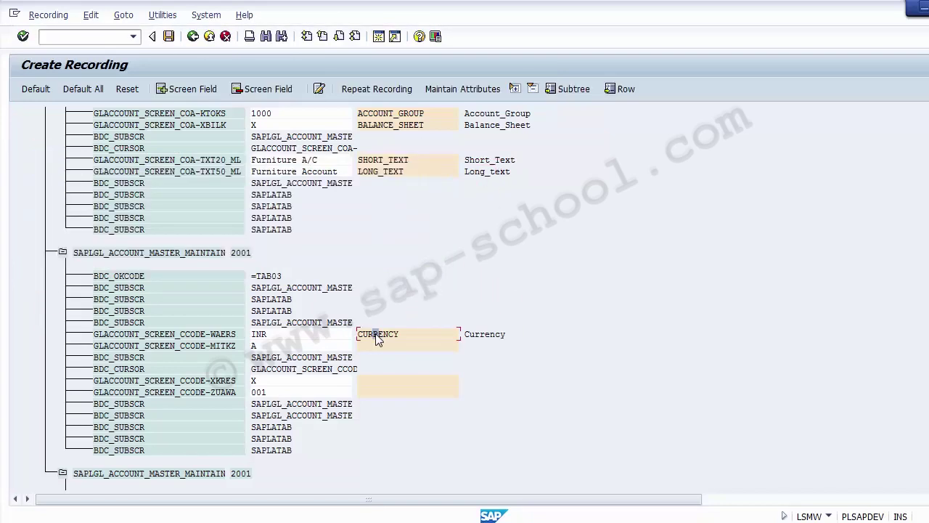
Check the G/L account's control data in the FS00 session for the reconciliation account type that matches the MITKZ field
left_click(385, 344)
left_click(378, 522)
left_click(508, 467)
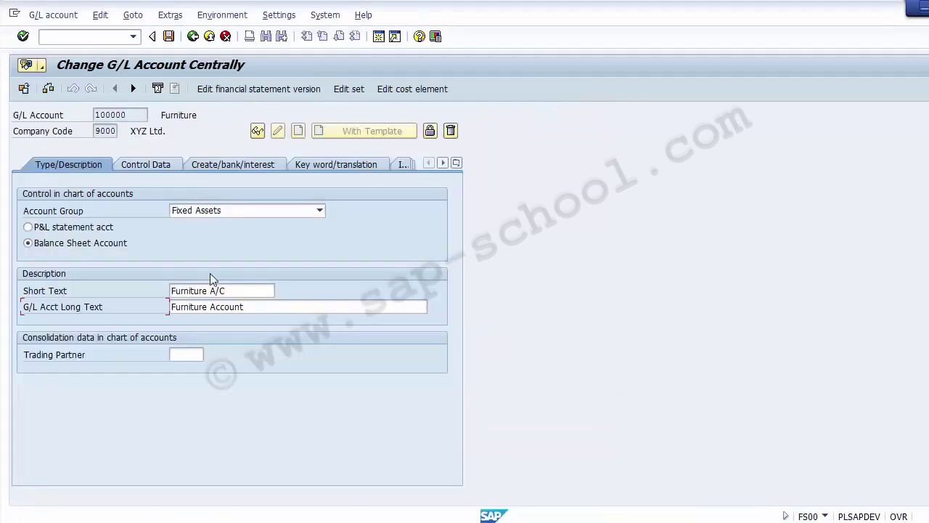
left_click(164, 167)
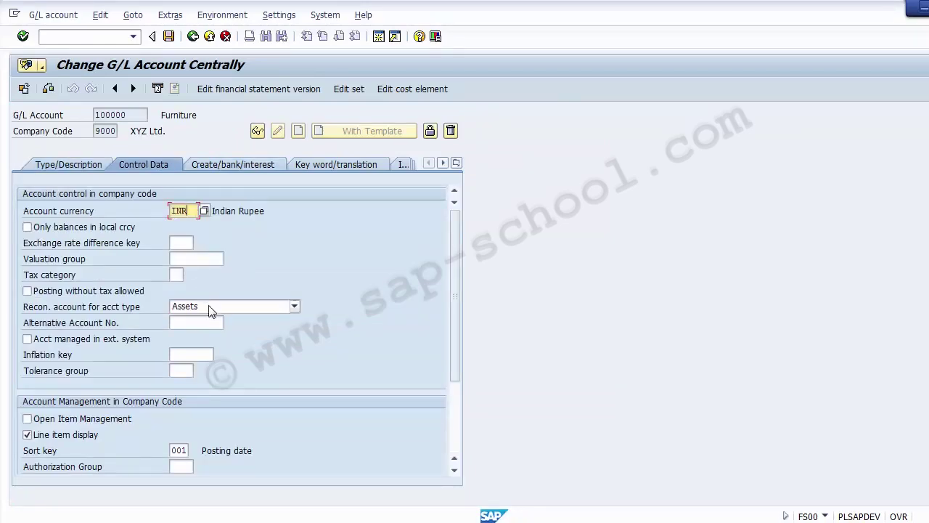
left_click(120, 306)
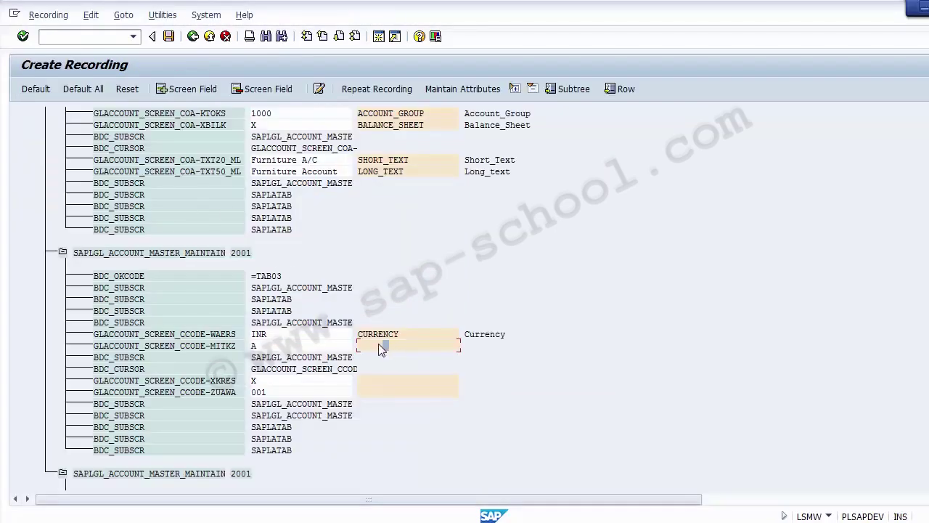
Define the MITKZ field in the recording with Reconcilation_Account as both its name and description, keeping default value A
double_click(378, 346)
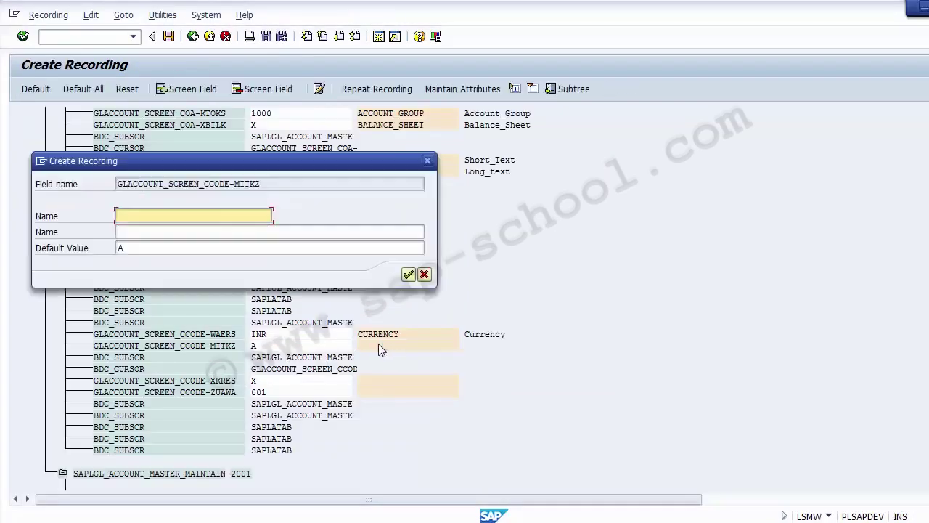
type("Recon")
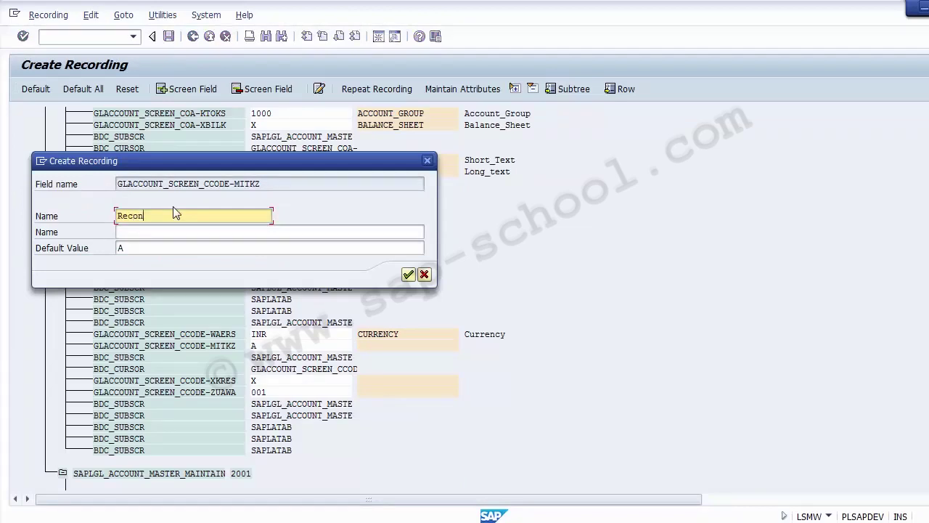
type("cilai")
type("ton")
key("BackSpace")
key("BackSpace")
key("BackSpace")
key("BackSpace")
key("BackSpace")
type("tion ")
type("Accoiun")
key("BackSpace")
key("BackSpace")
key("BackSpace")
type("unt")
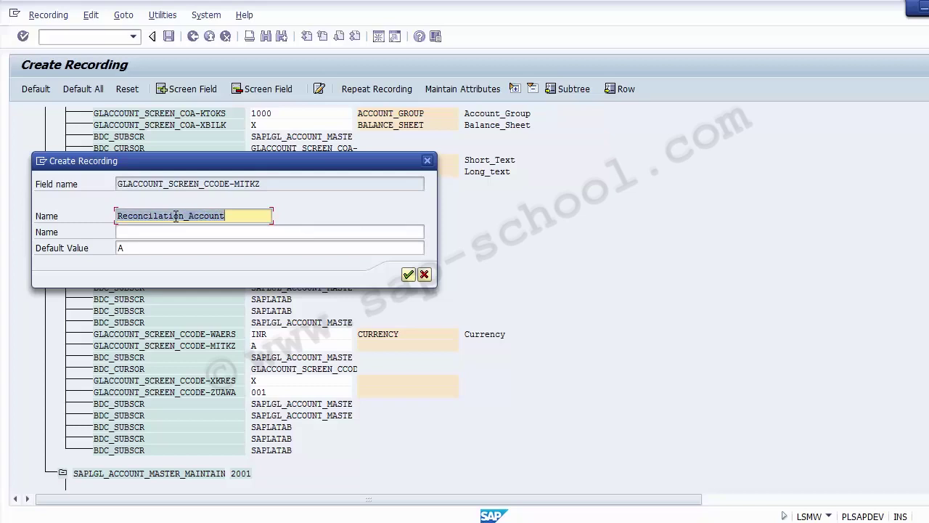
key("Tab")
key("ctrl+v")
key("Return")
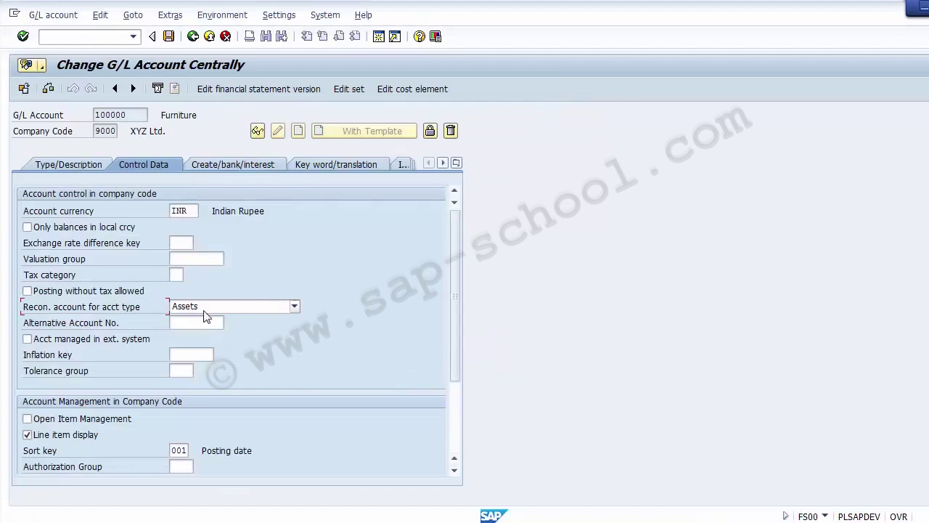
Examine the reconciliation account type options in the FS00 control data, keeping Assets, and locate the Line item display setting
left_click(204, 310)
left_click(205, 310)
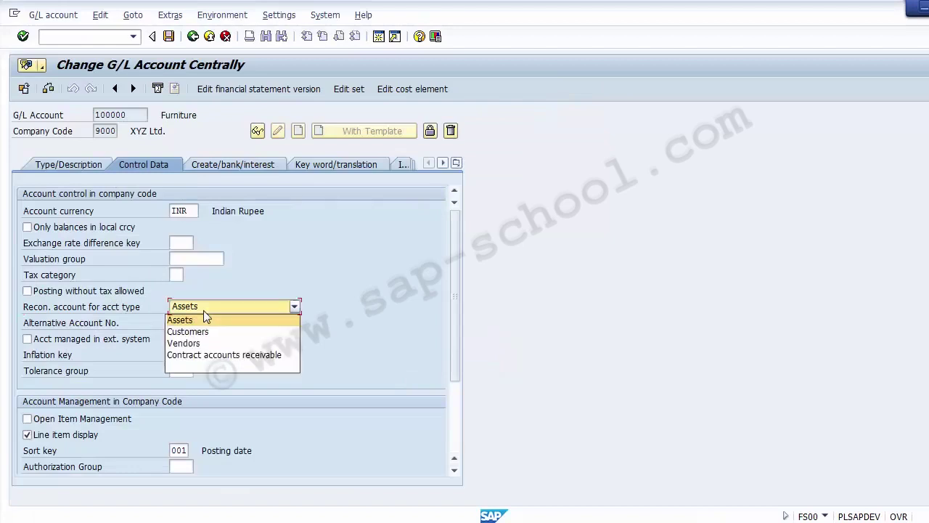
left_click(193, 317)
left_click(76, 437)
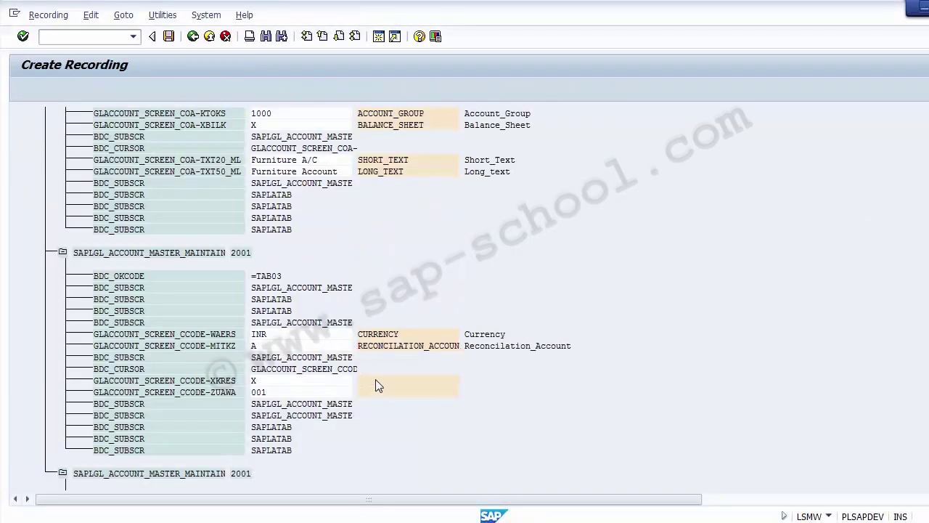
Define the XKRES field in the recording with Line_Item_Display as both its name and description, keeping default value X
double_click(376, 380)
type("Line ")
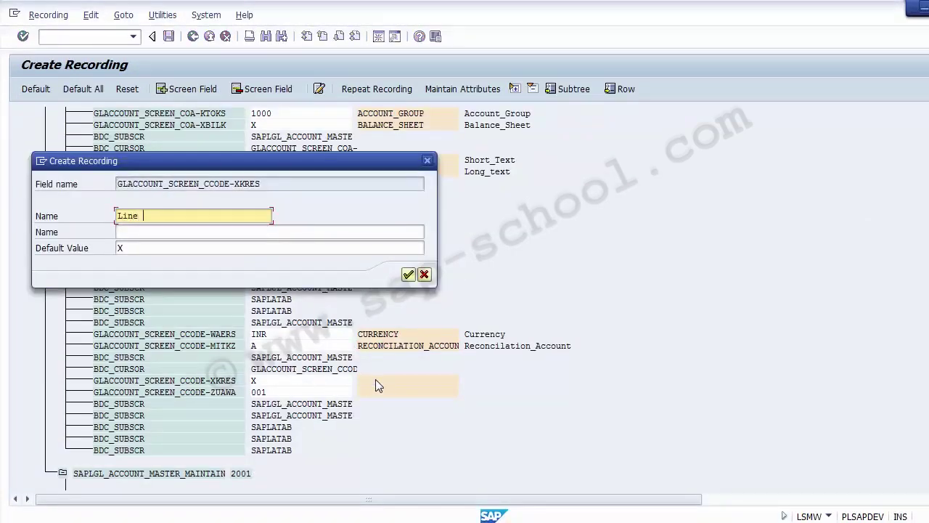
type("_Item_Display")
key("shift+Home")
key("ctrl+c")
key("Tab")
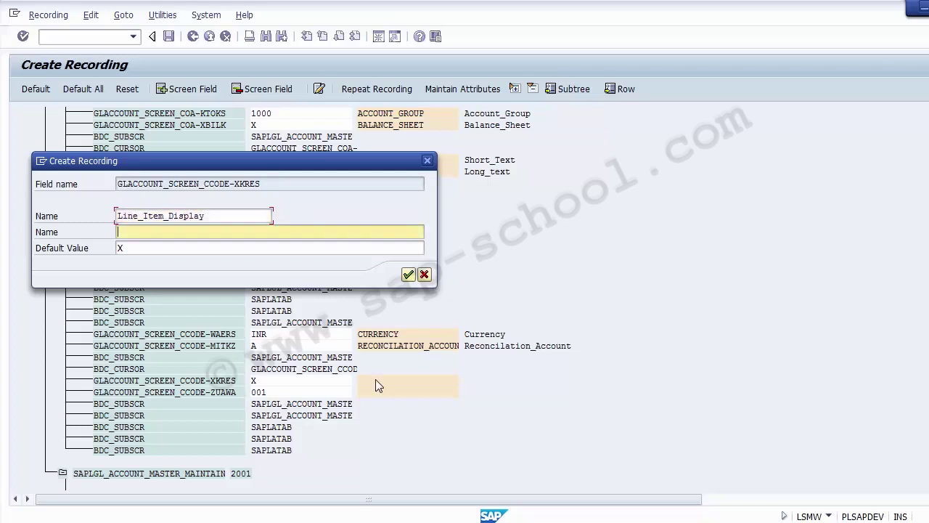
key("ctrl+v")
key("Return")
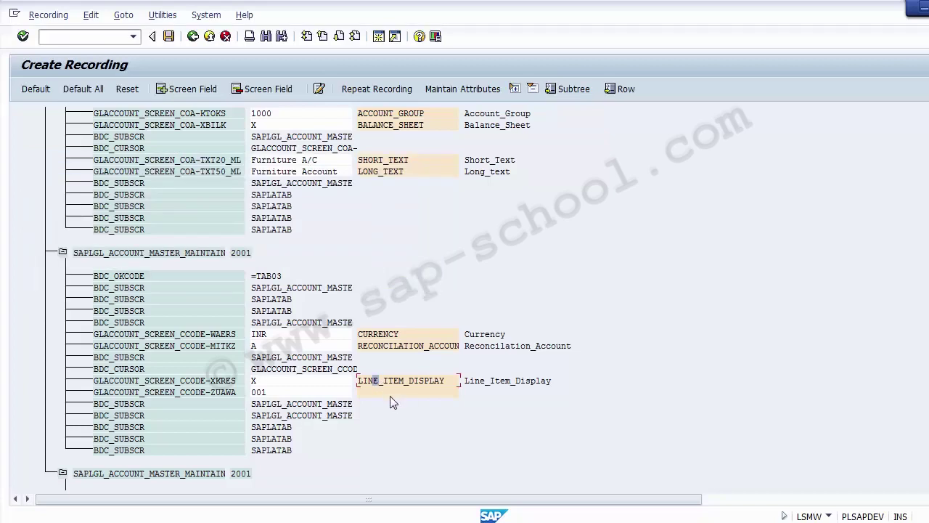
Define the ZUAWA field in the recording with Sort_Key as both its name and description, keeping default value 001
double_click(389, 394)
type("Sort_")
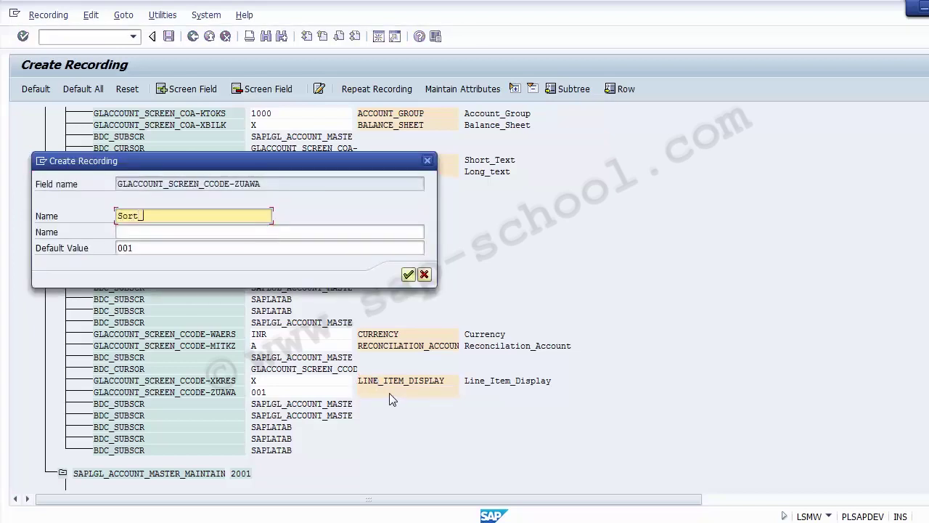
type("Key")
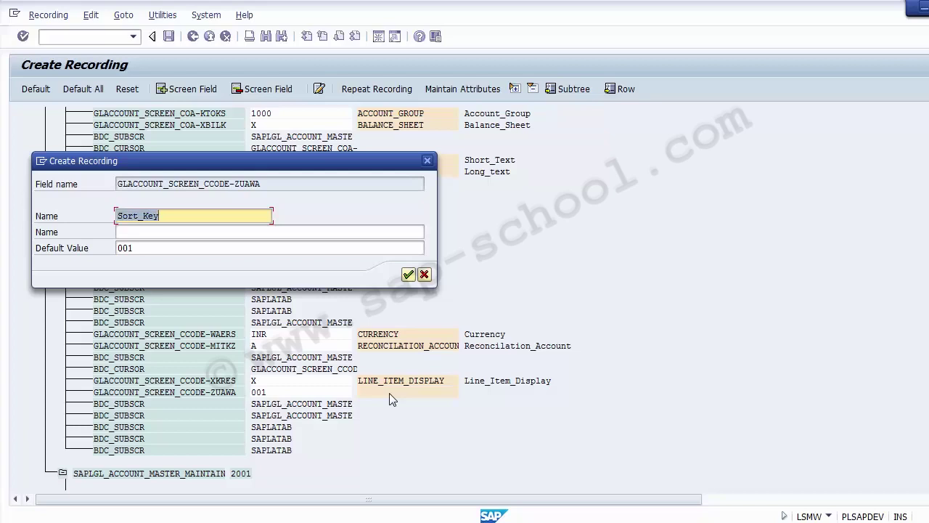
key("Return")
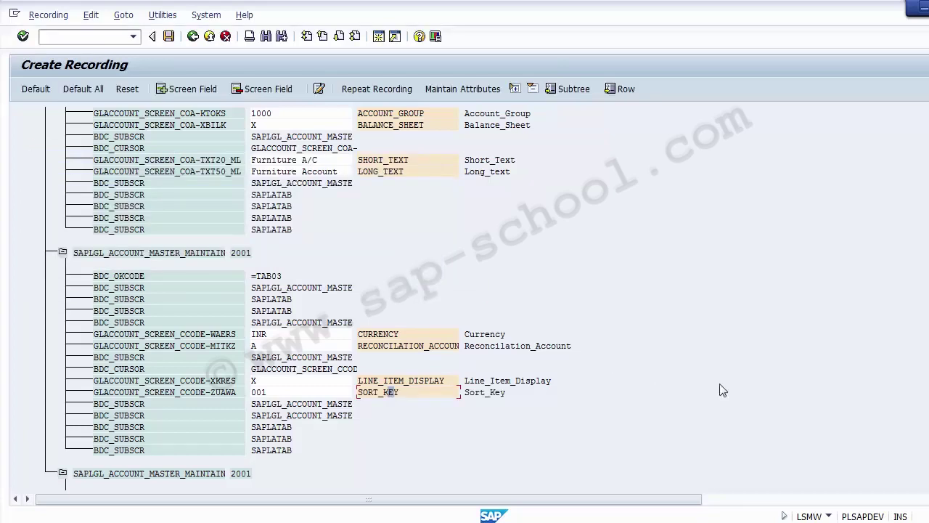
Check the G/L account's document creation settings in the FS00 session for the field that matches the recorded FSTAG field
scroll(500, 312, "down", 5)
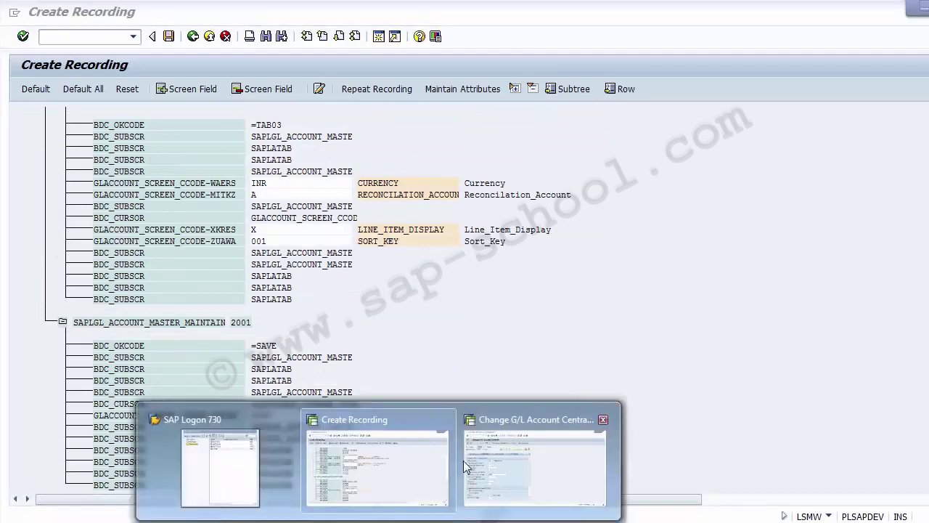
left_click(498, 464)
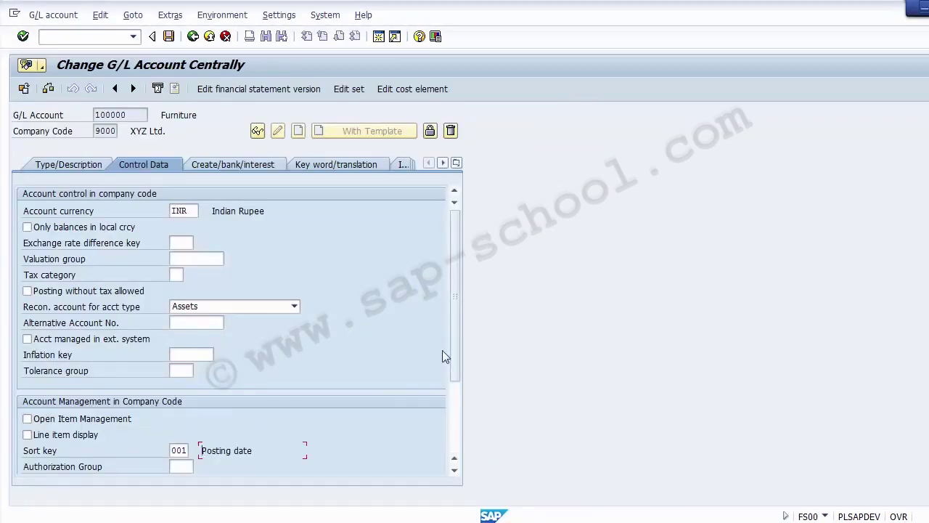
left_click_drag(456, 363, 452, 451)
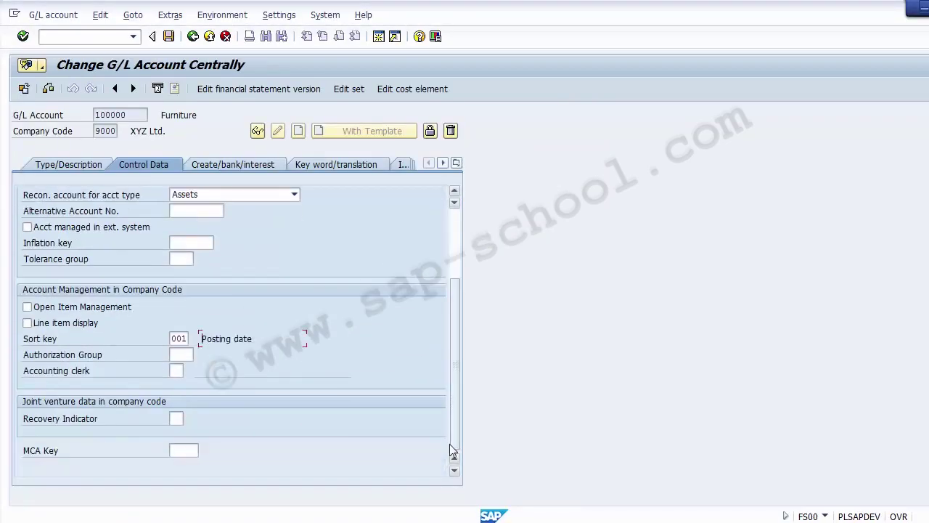
left_click(223, 164)
left_click(88, 216)
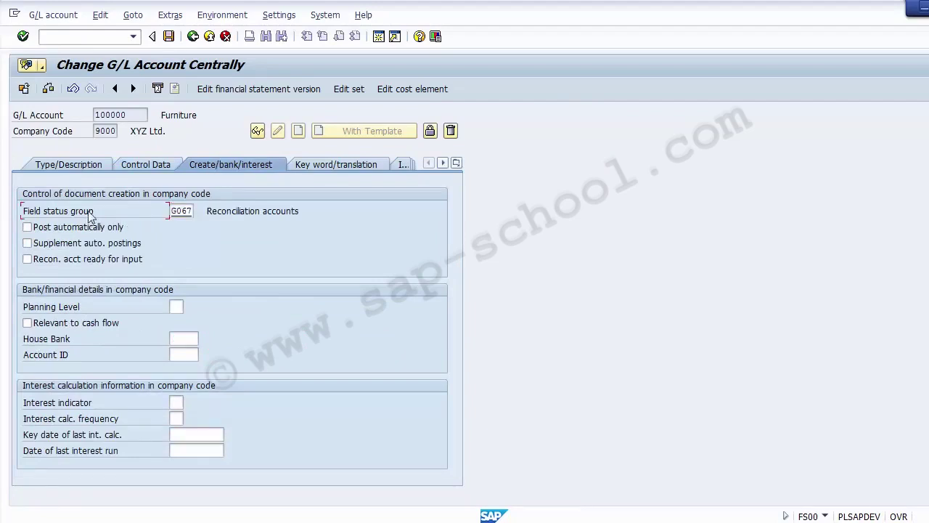
Define the FSTAG field in the recording with Field_Status_Group as both its name and description, keeping default value G067
left_click(399, 521)
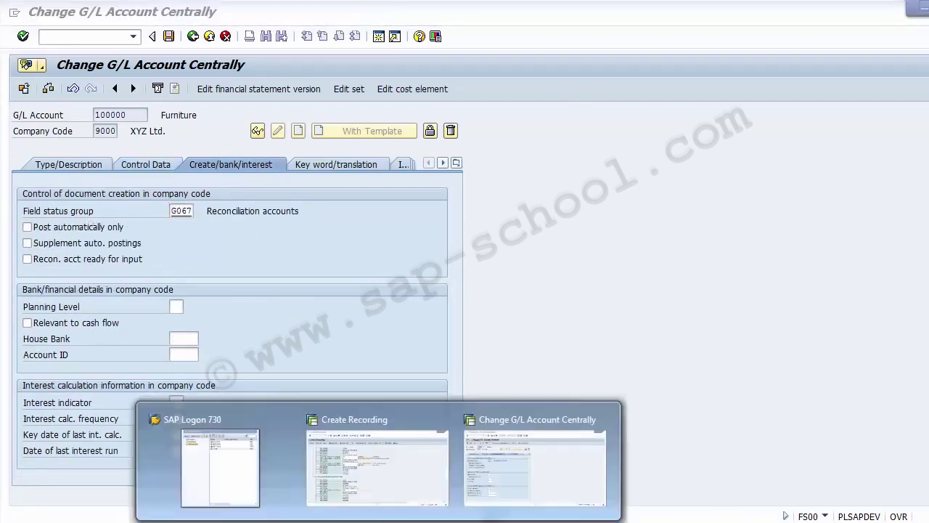
left_click(380, 458)
double_click(358, 415)
type("Fi")
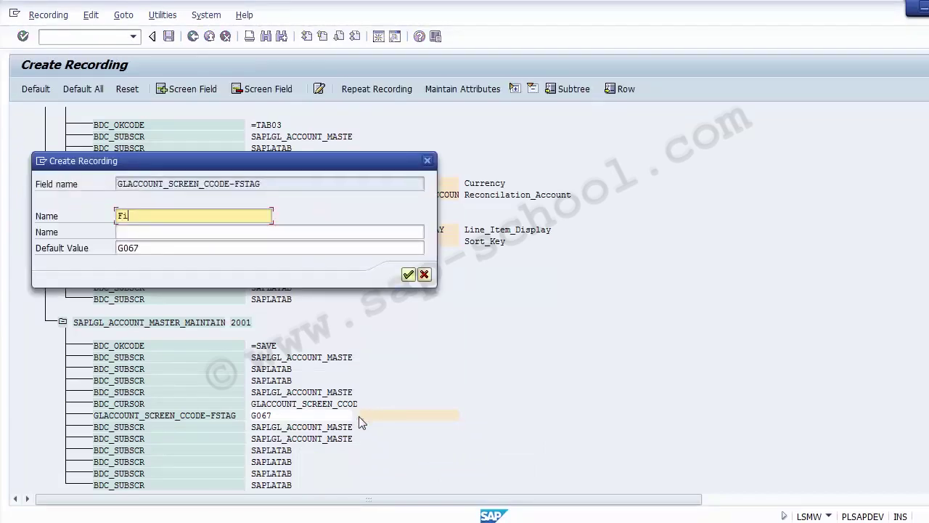
type("eld_Status_Group")
key("Tab")
key("ctrl+v")
key("Return")
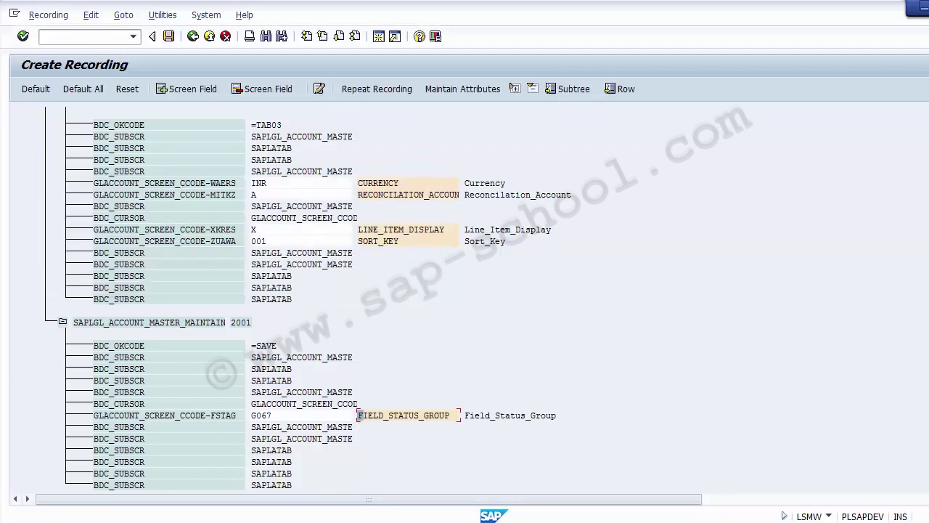
Review the G/L account's type, description and control data in FS00, including the Open Item Management and Line item display options
scroll(622, 205, "up", 15)
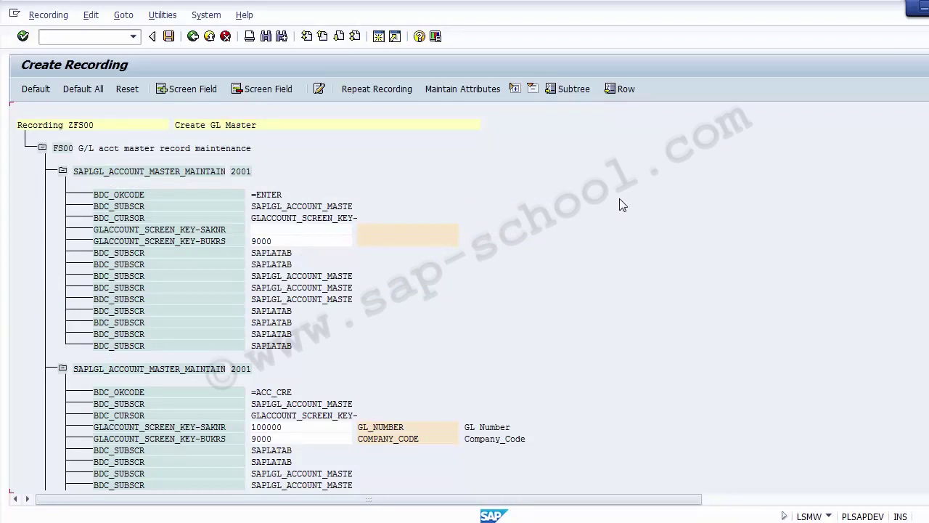
mouse_move(412, 506)
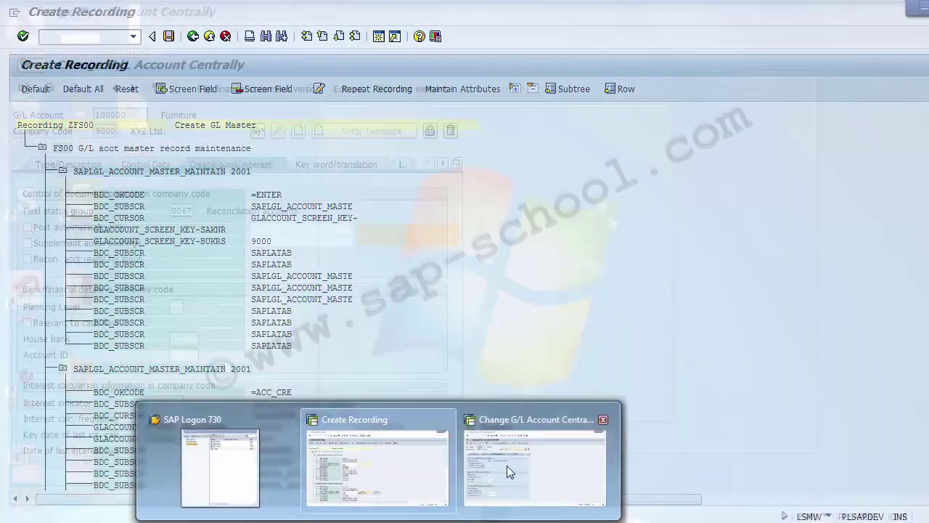
left_click(508, 471)
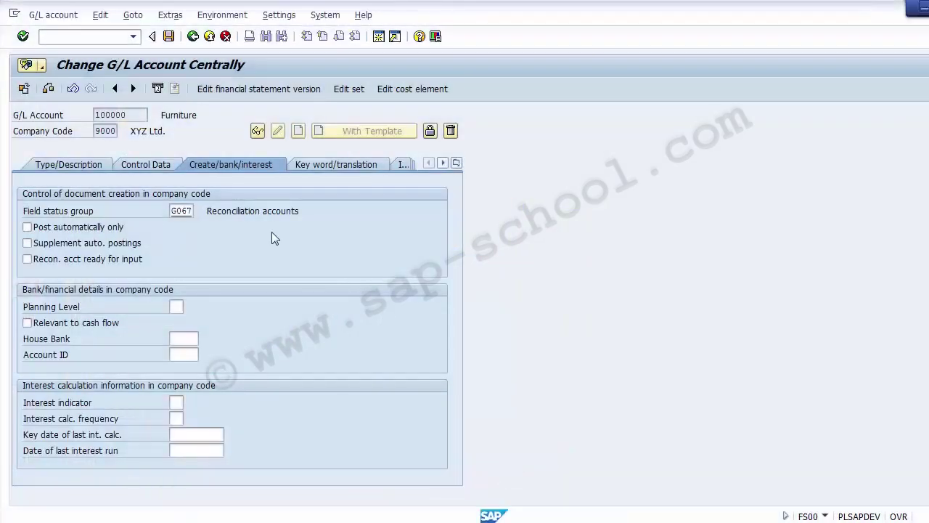
left_click(64, 166)
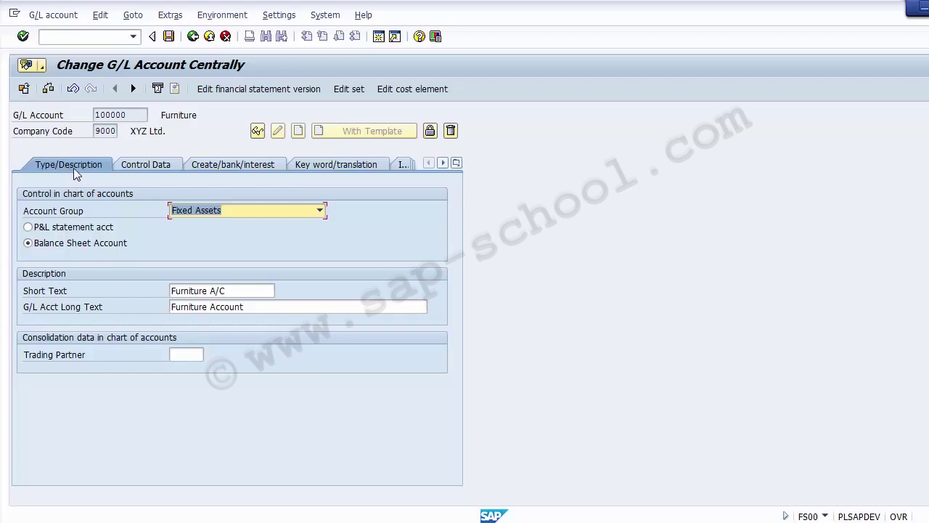
left_click(139, 162)
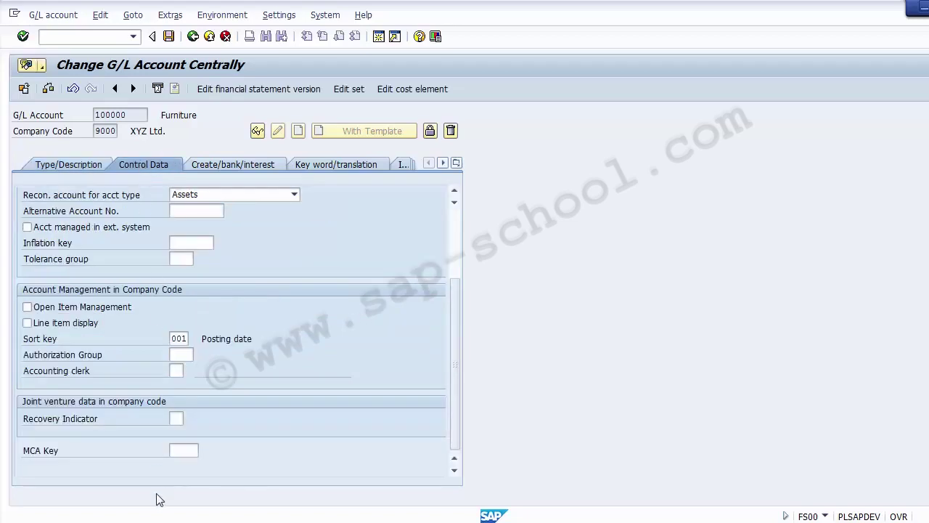
left_click(192, 242)
left_click(181, 258)
left_click(82, 310)
left_click(83, 320)
left_click(72, 312)
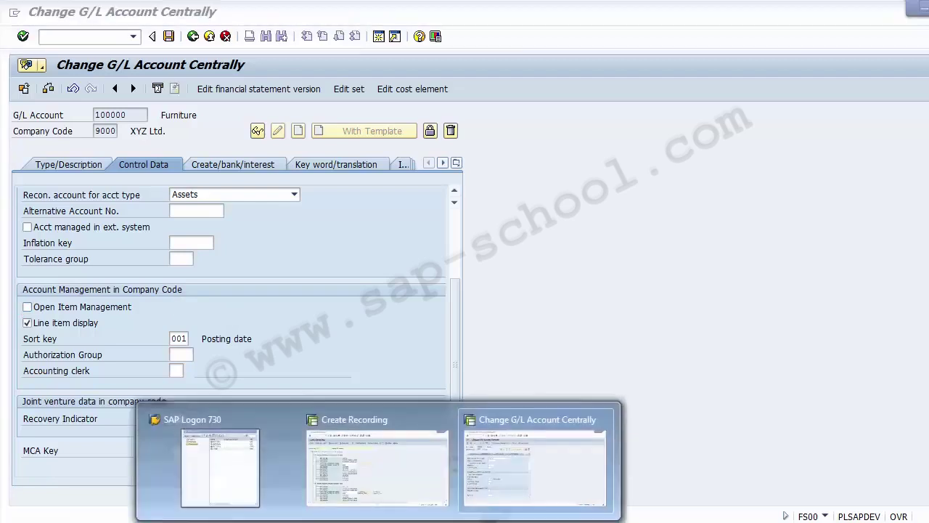
Switch to the LSMW session, save the ZFS00 recording and return to the project's recordings overview
left_click(336, 472)
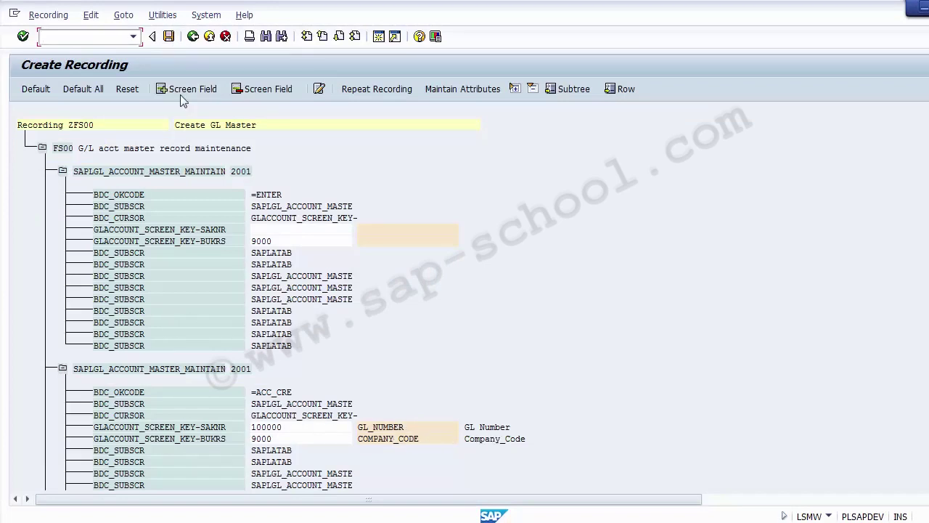
left_click(168, 36)
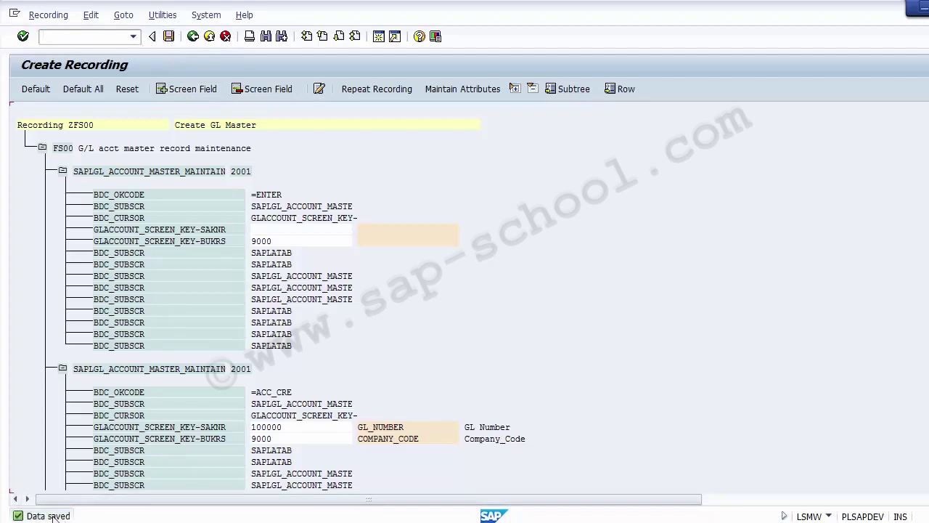
left_click(193, 38)
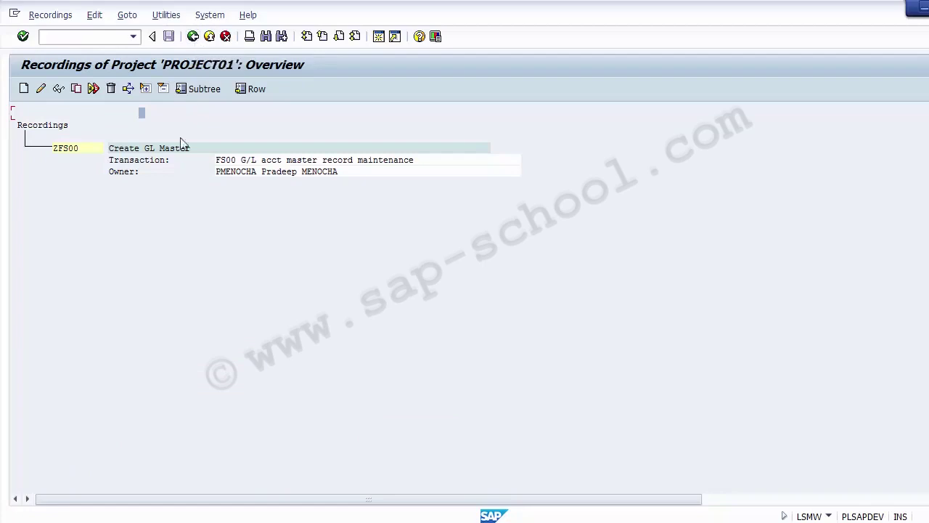
Save the GL MASTER object attributes with batch input recording ZFS00 and return to the process step list
left_click(62, 152)
left_click(243, 164)
left_click(193, 42)
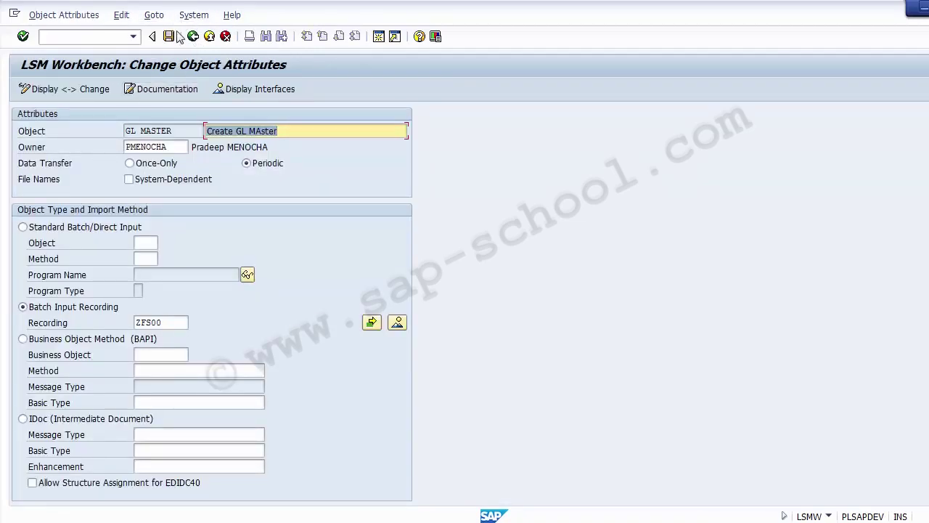
left_click(168, 36)
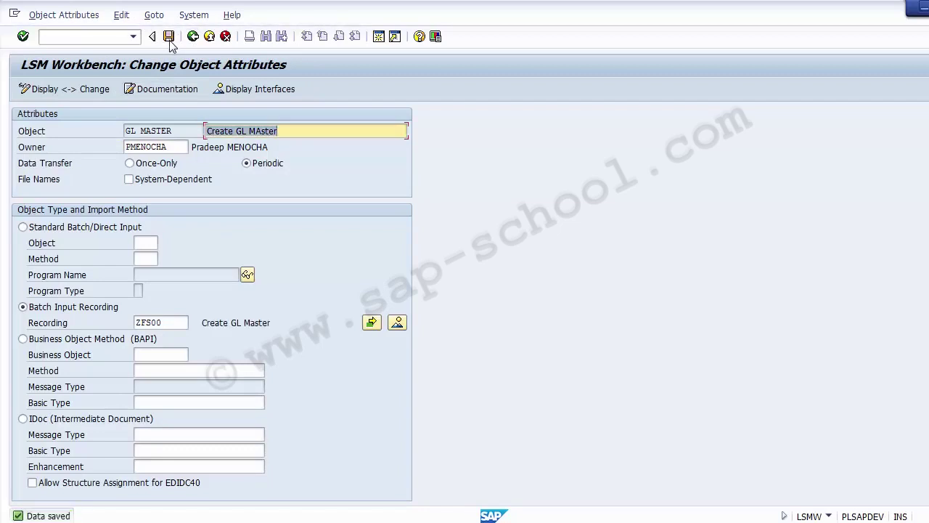
left_click(192, 37)
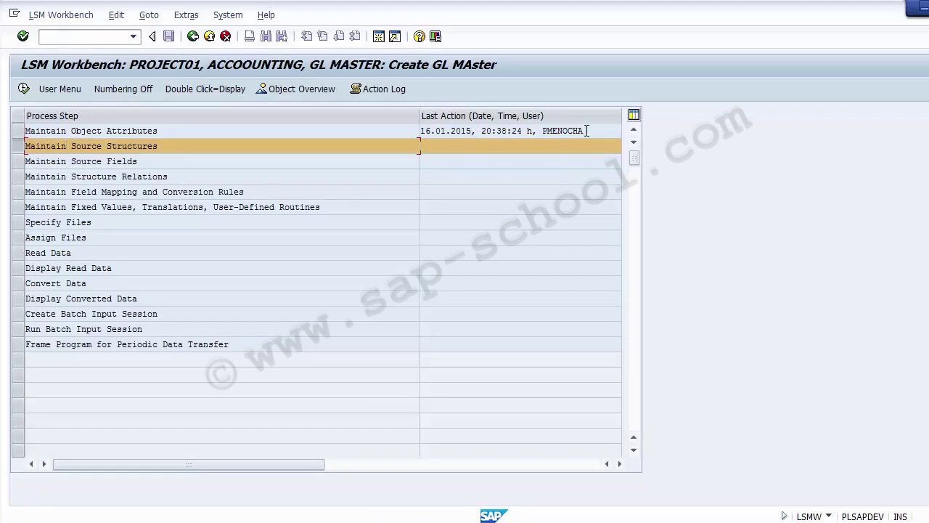
Select the Maintain Source Structures process step and execute it
left_click_drag(590, 128, 421, 125)
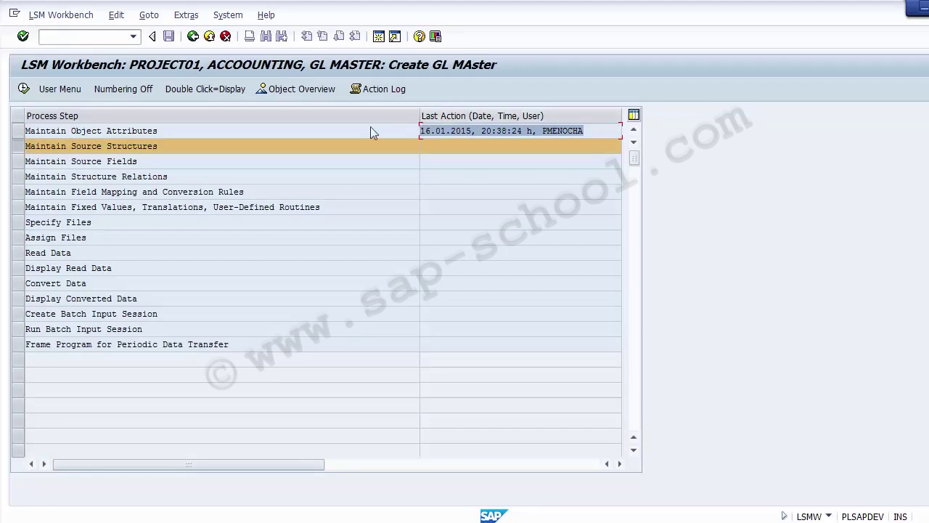
left_click(130, 131)
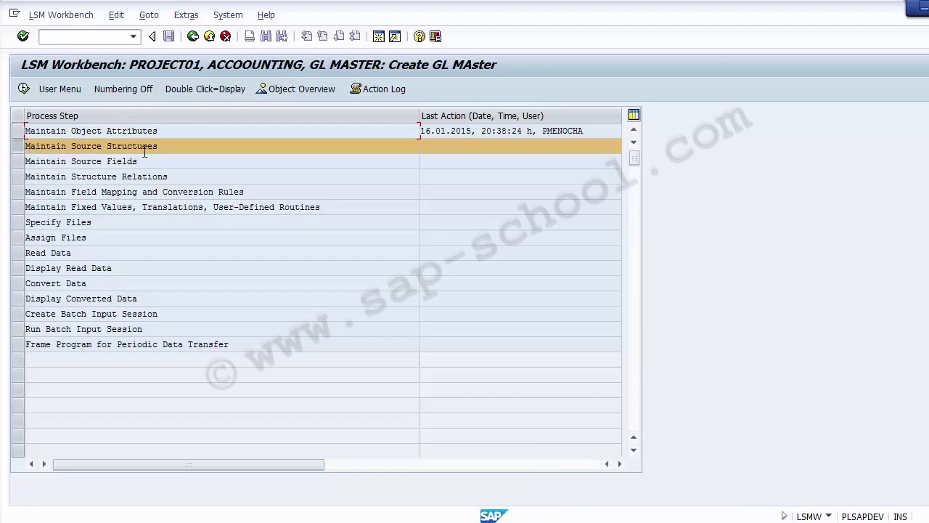
left_click_drag(174, 148, 12, 146)
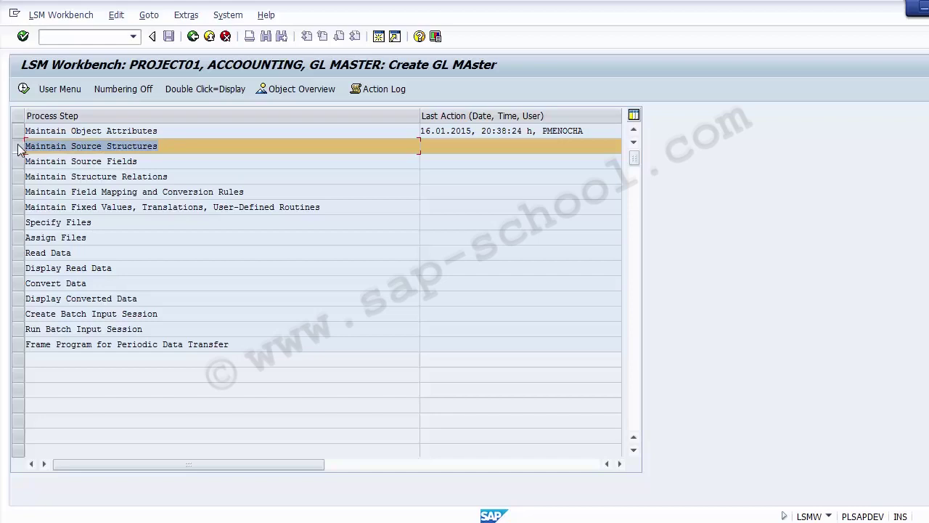
left_click(19, 149)
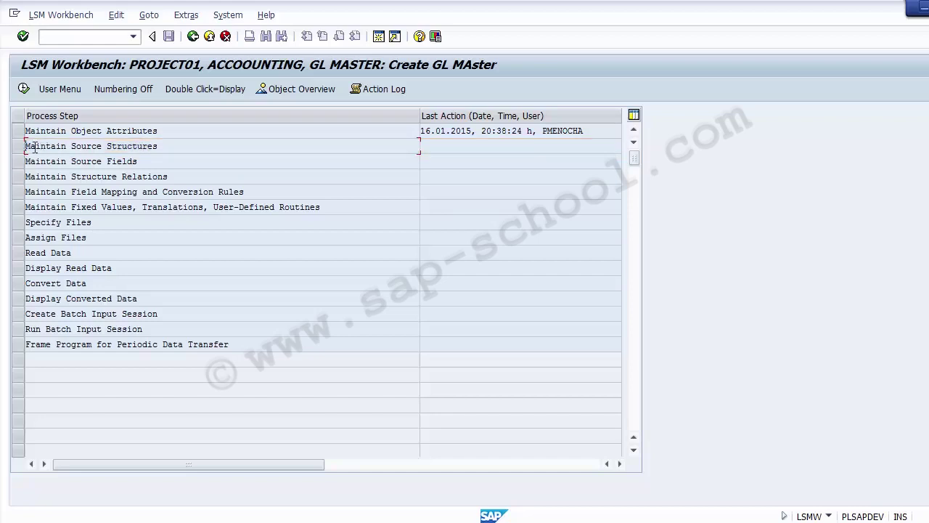
left_click(19, 148)
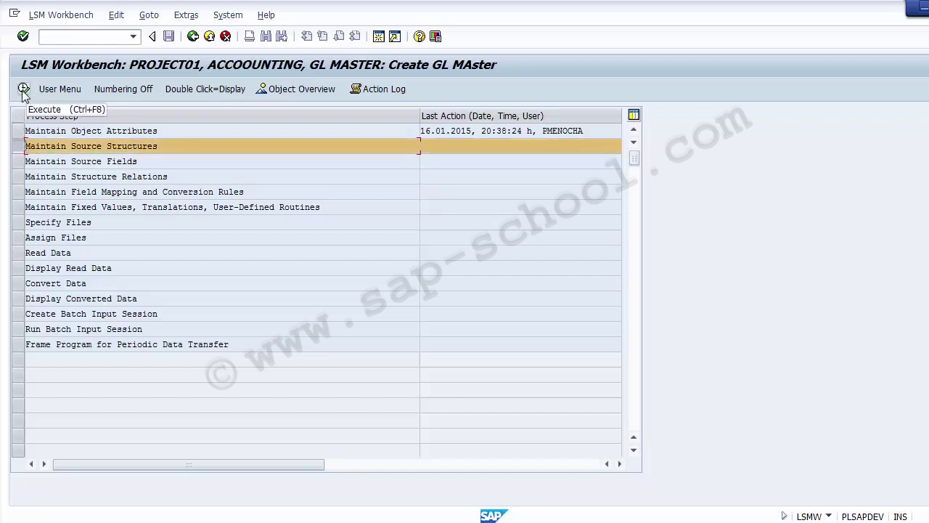
left_click(24, 90)
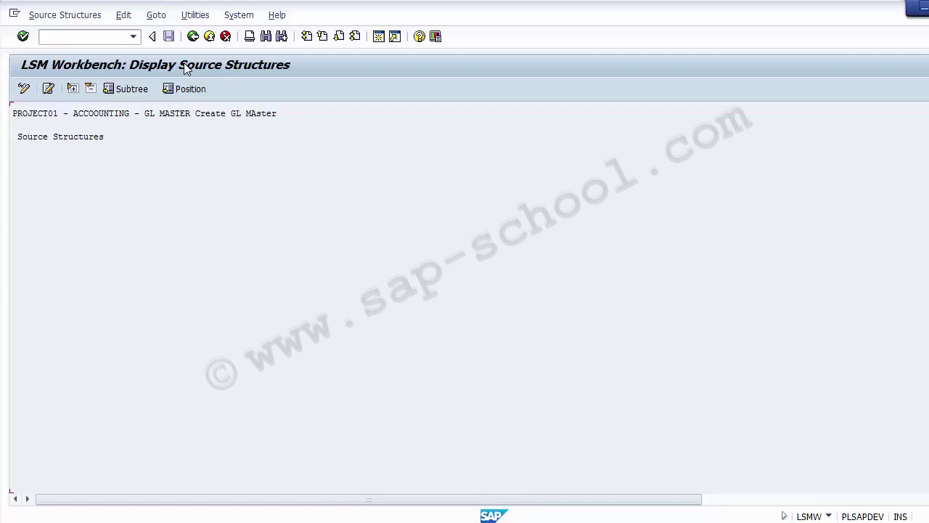
Switch the source structures to change mode and try to create a structure named GL_Master with the description GL_Master
left_click(24, 91)
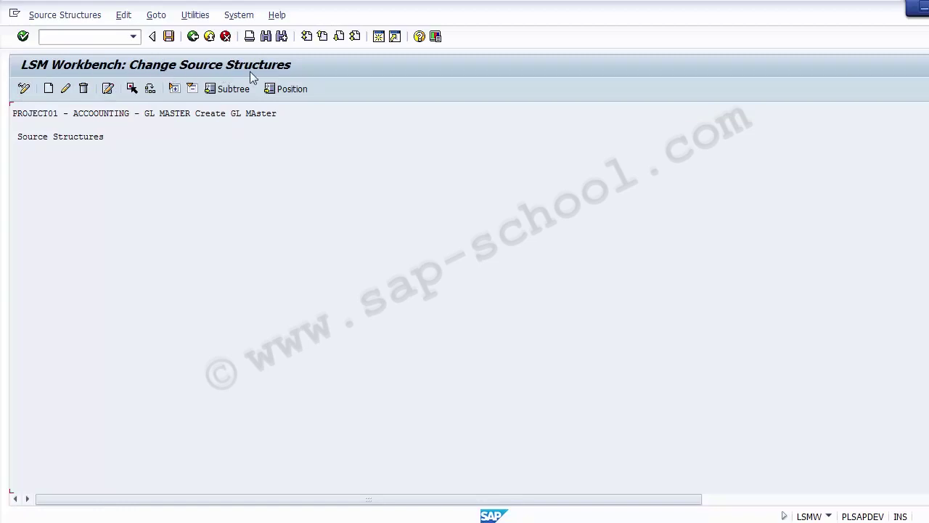
left_click(48, 93)
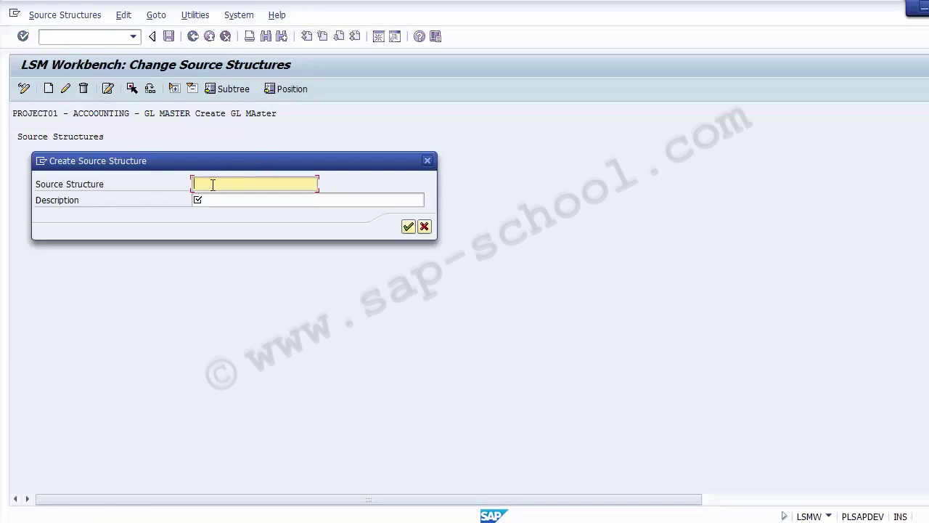
type("GL_Master")
double_click(212, 183)
type("Field_Status_Group")
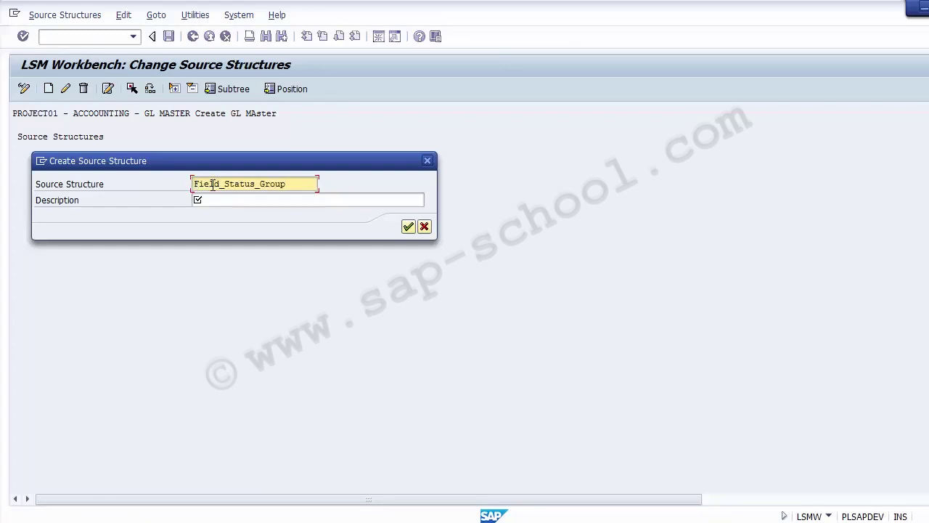
key("ctrl+z")
key("ctrl+c")
key("Tab")
key("ctrl+v")
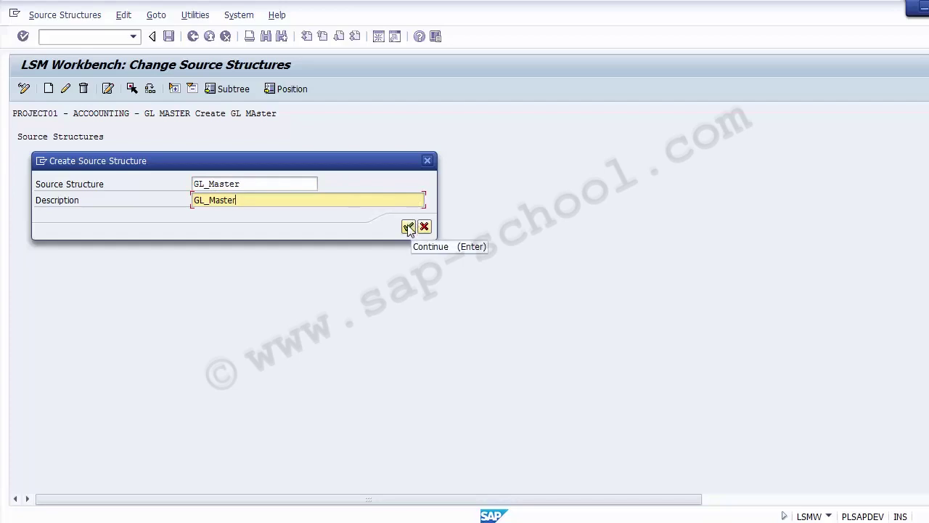
left_click_drag(255, 182, 178, 183)
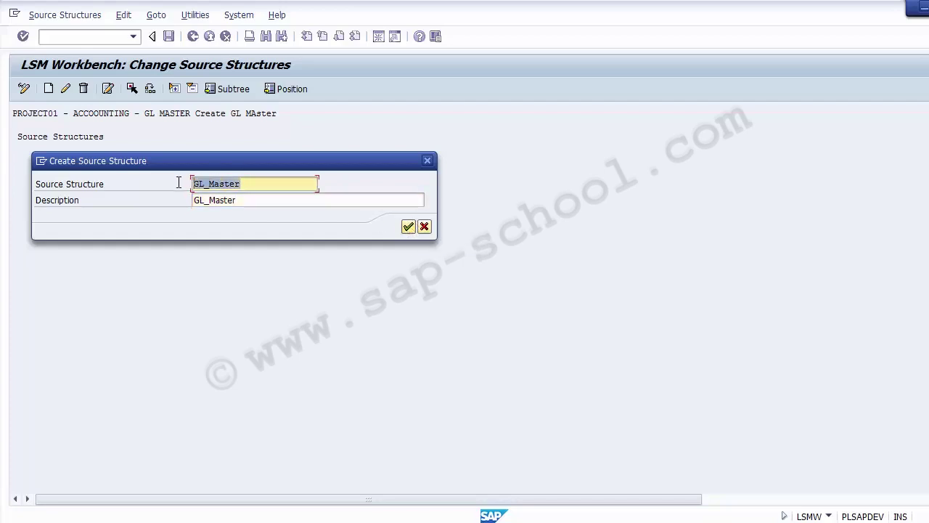
left_click(409, 227)
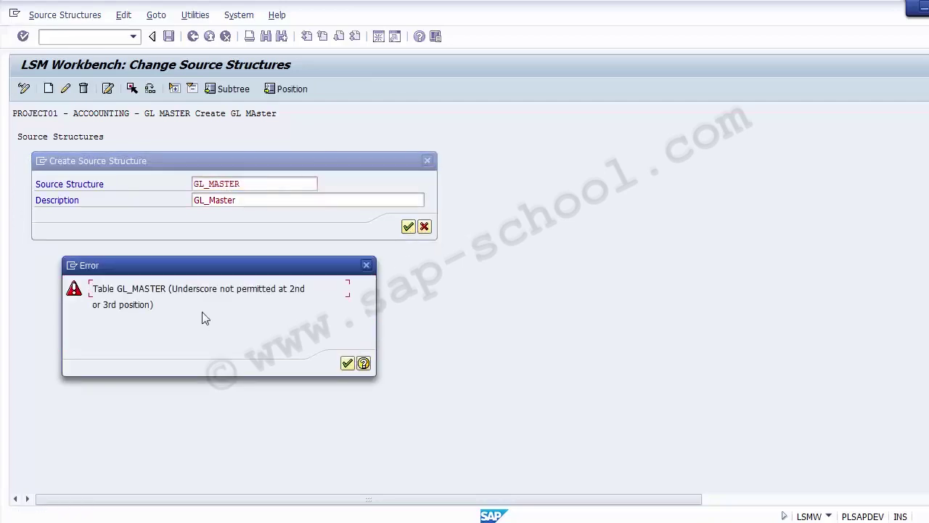
left_click(347, 363)
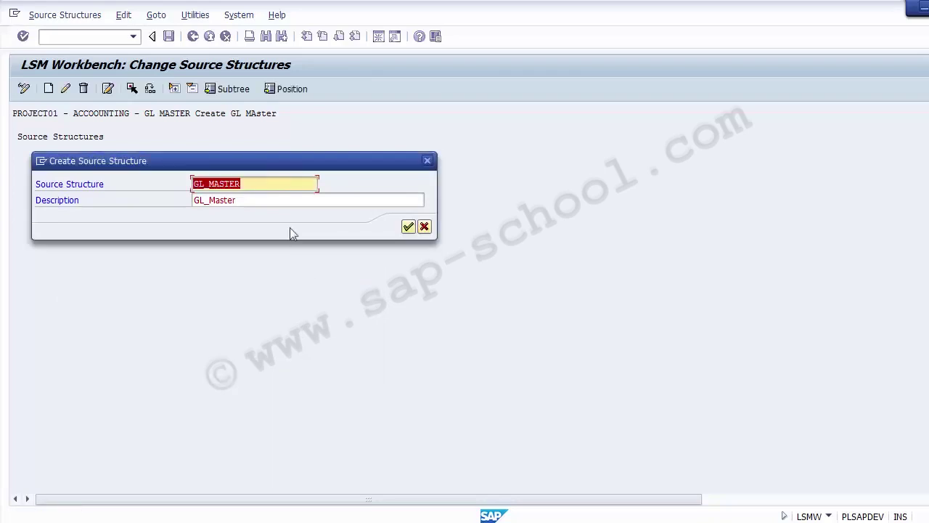
Try to create the source structure under the name ZFS00 instead
left_click(259, 183)
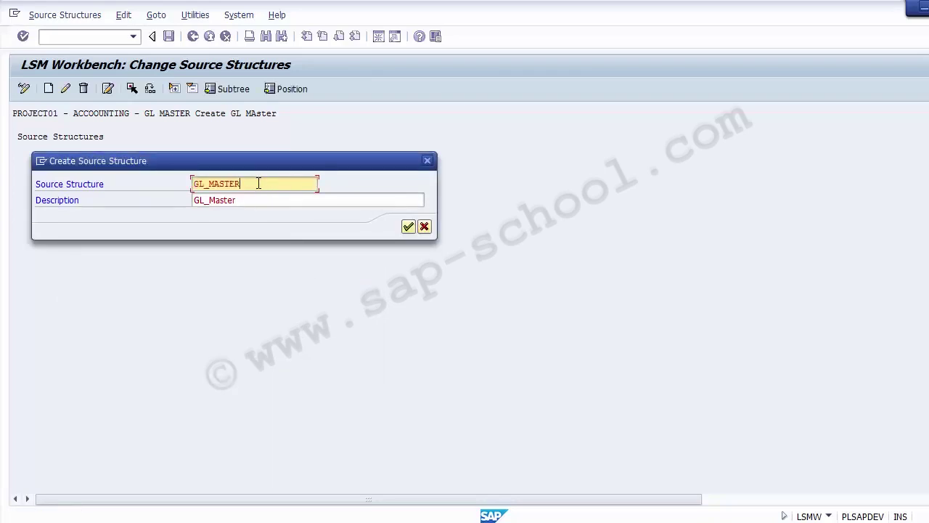
left_click(211, 184)
key("BackSpace")
key("Delete")
key("Delete")
key("Delete")
key("Delete")
key("Delete")
key("Delete")
key("BackSpace")
key("BackSpace")
type("ZFS")
key("BackSpace")
type("00")
left_click(408, 230)
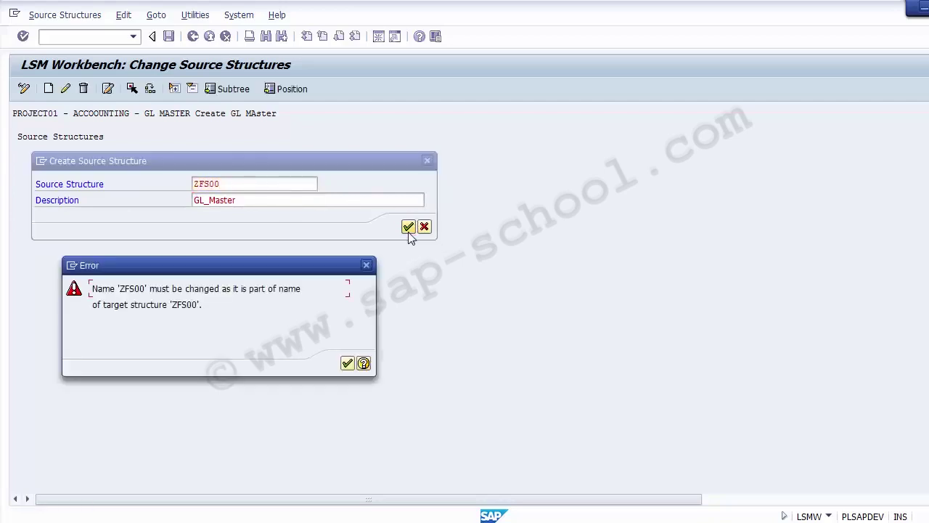
left_click(347, 363)
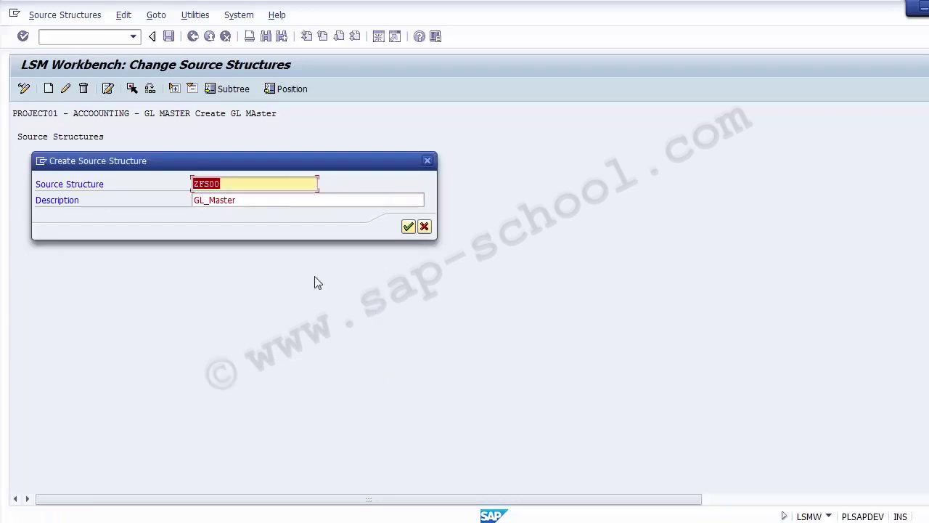
Rename the new source structure ZGLMASTER and create it
left_click(240, 186)
key("BackSpace")
key("BackSpace")
key("BackSpace")
key("BackSpace")
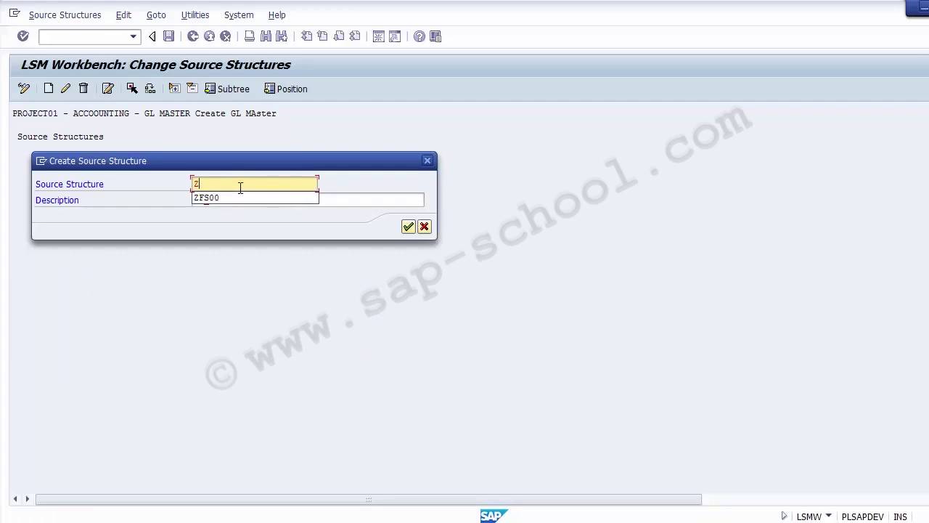
type("GLMAster")
key("Return")
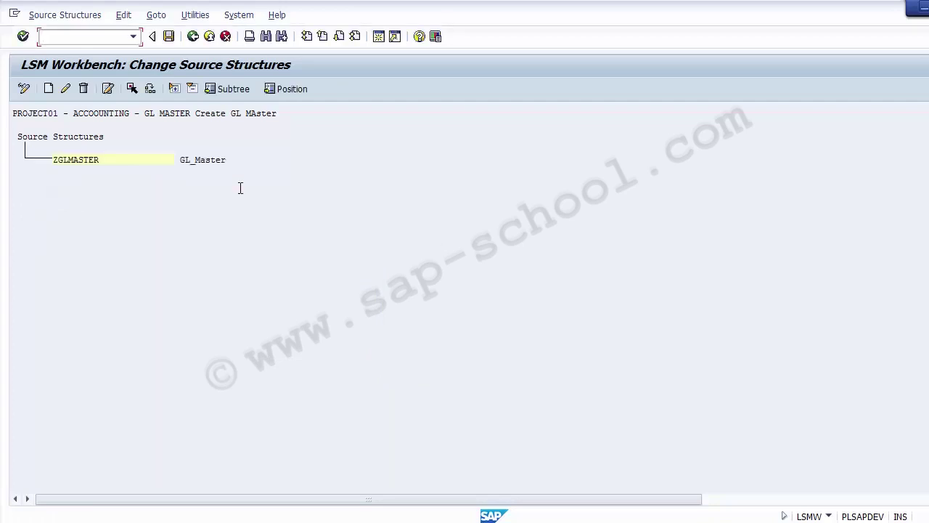
Save the ZGLMASTER source structure and return to the process step list
left_click(58, 164)
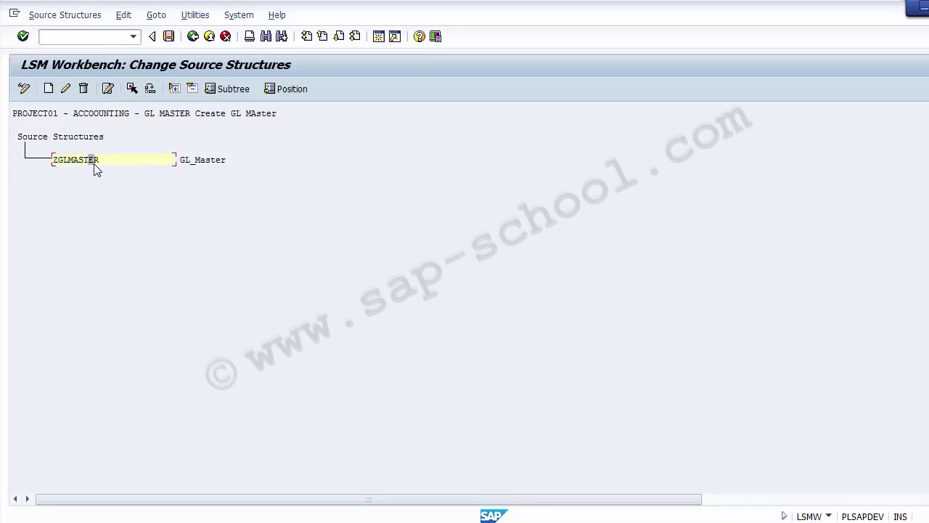
left_click(184, 164)
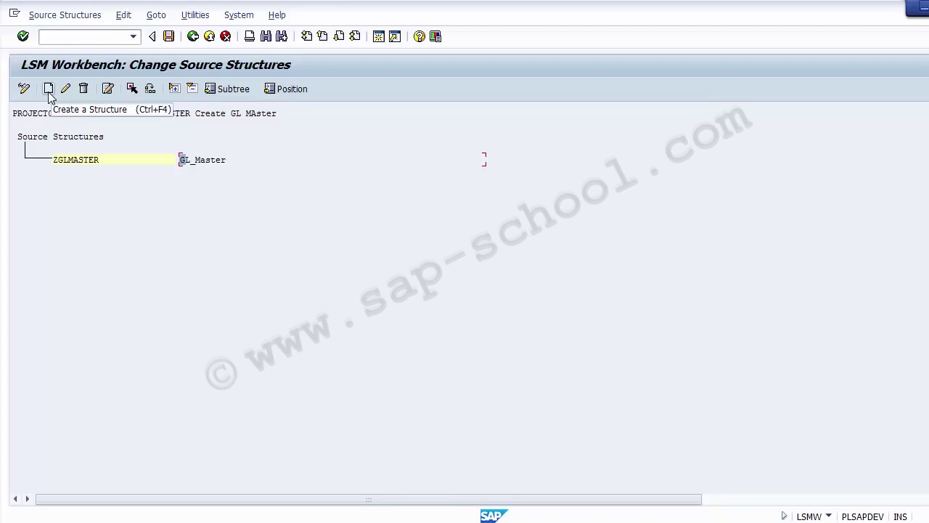
left_click(169, 37)
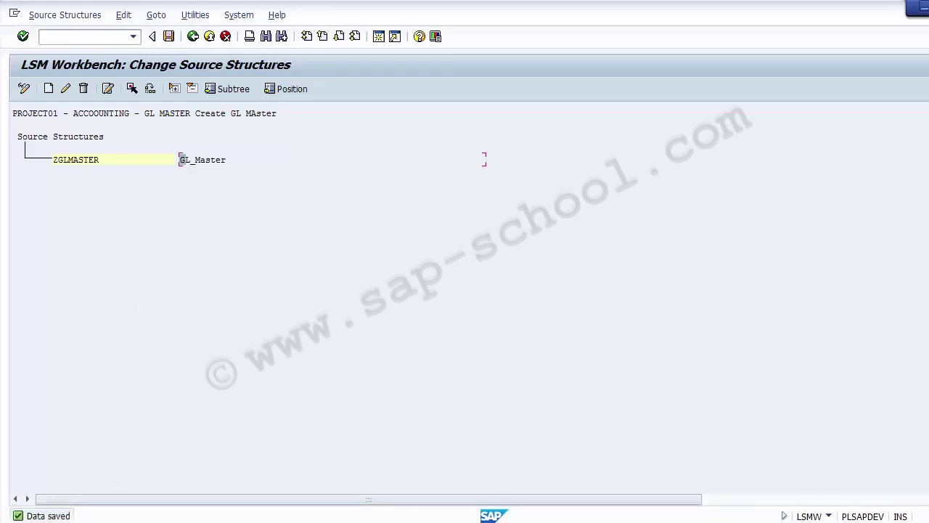
left_click(86, 159)
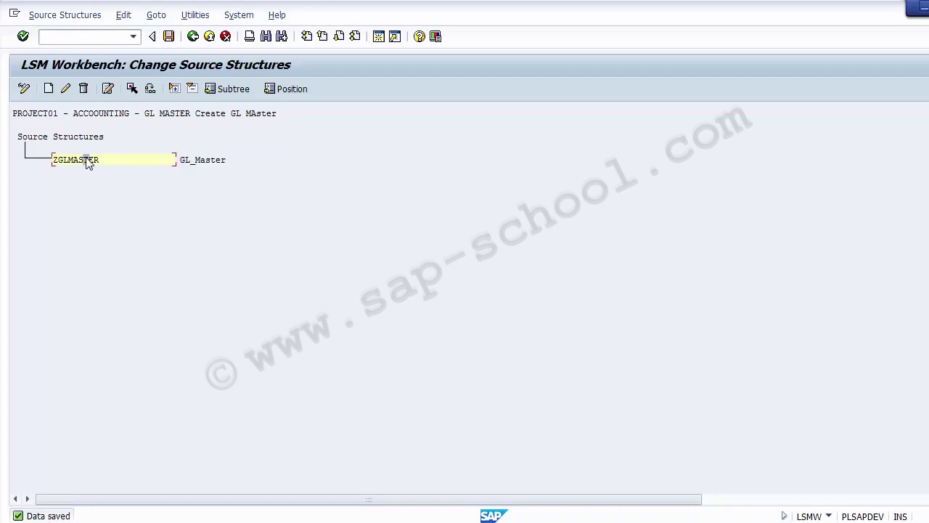
left_click(193, 36)
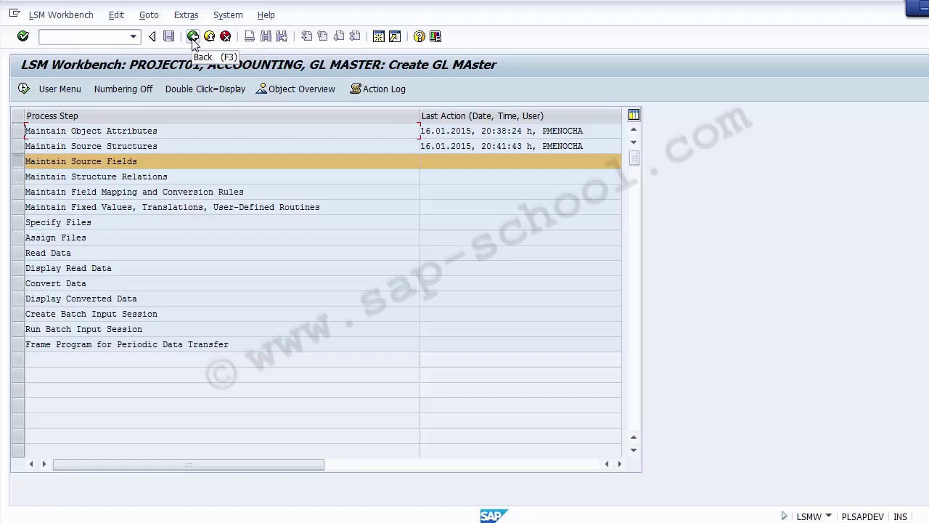
Execute the Maintain Source Fields process step and switch the source fields to change mode
left_click(161, 163)
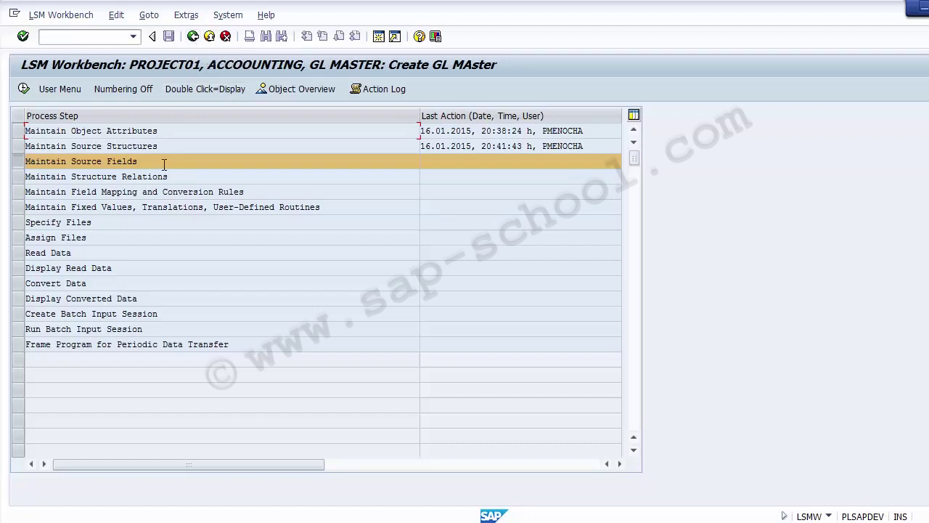
left_click_drag(138, 163, 25, 155)
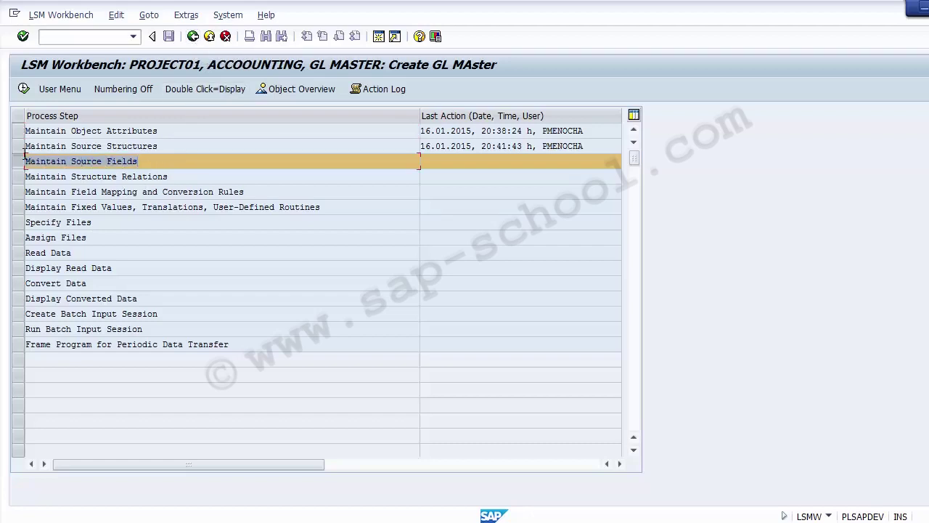
left_click(171, 168)
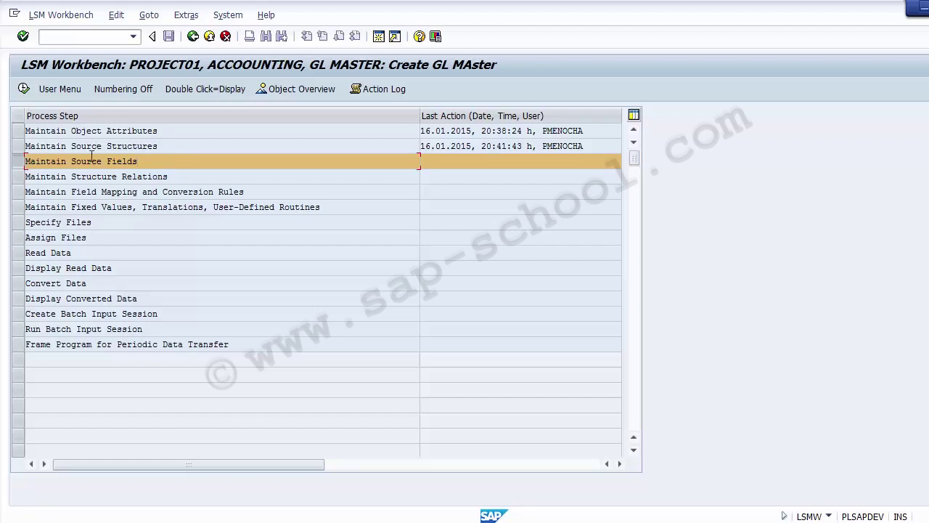
double_click(20, 162)
left_click(23, 88)
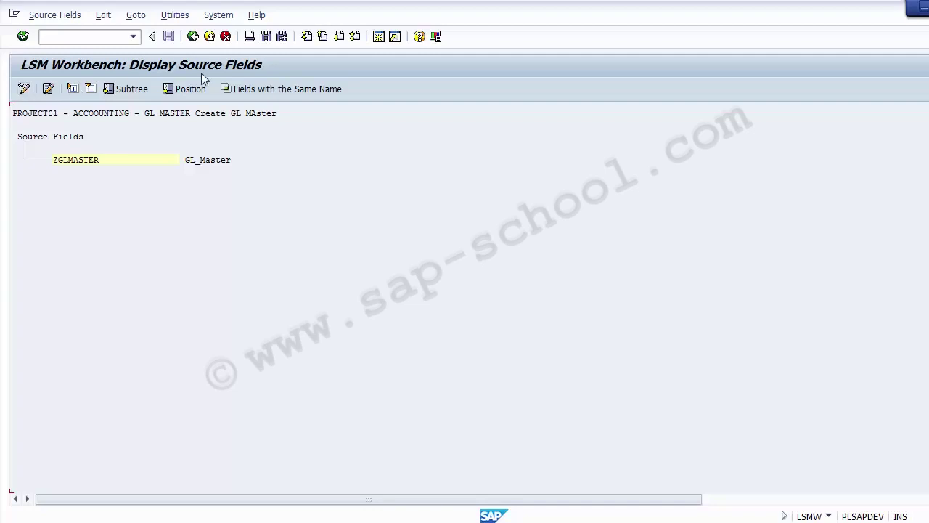
left_click(24, 88)
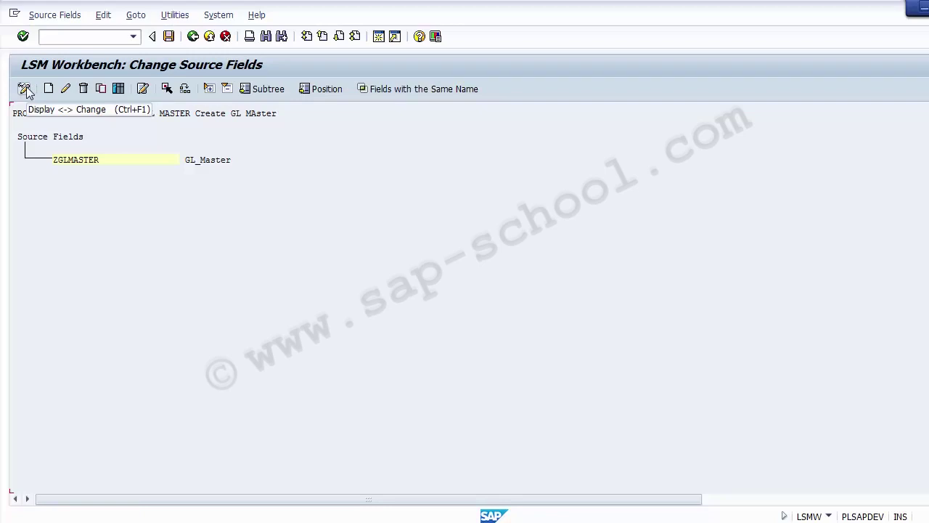
Open the source fields table for structure ZGLMASTER, examine its length, description and name columns, and return to the process step list
left_click(119, 89)
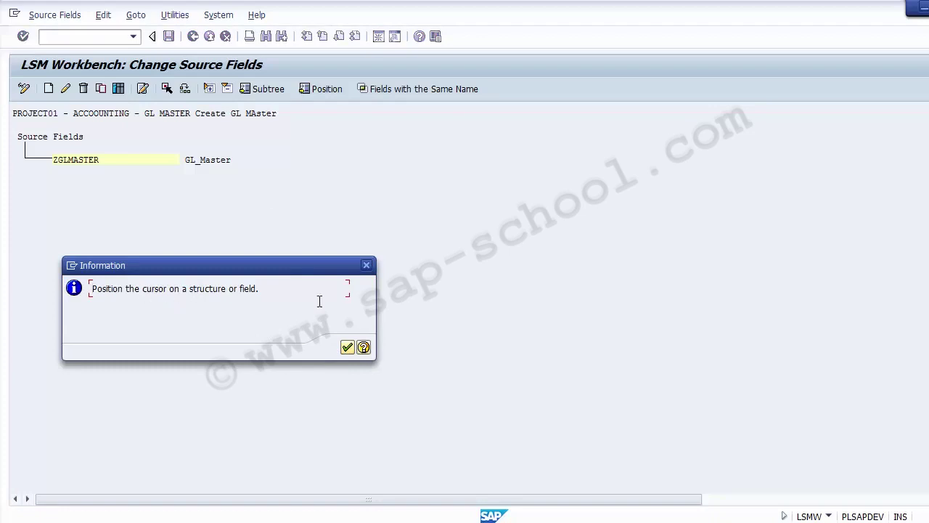
left_click(346, 349)
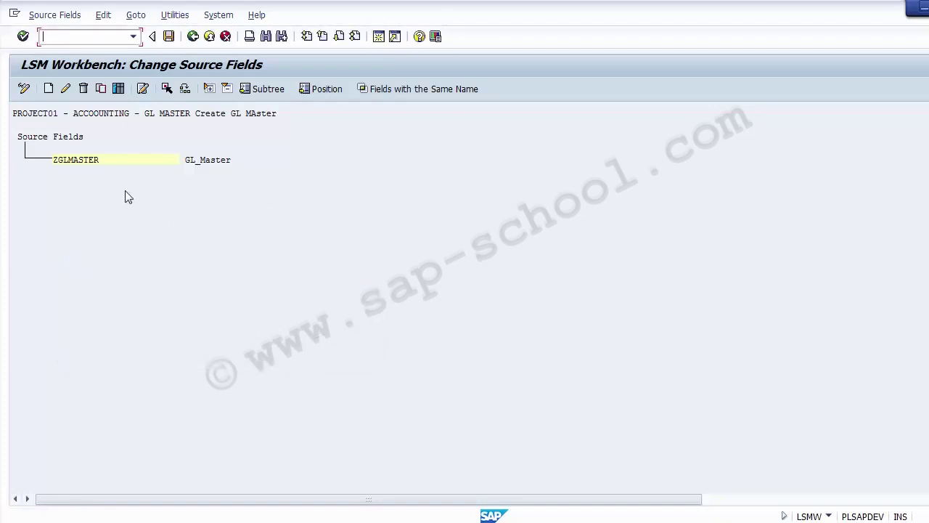
left_click(77, 163)
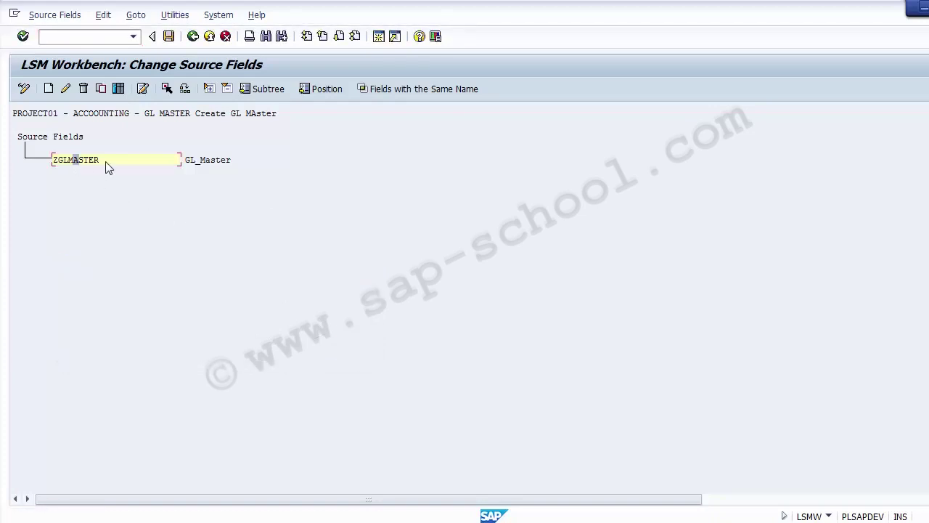
left_click(119, 89)
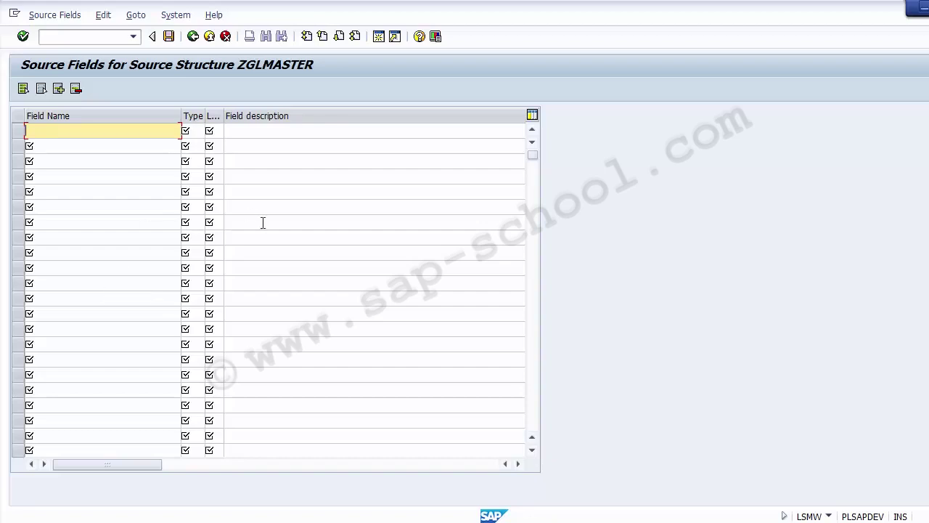
left_click(216, 131)
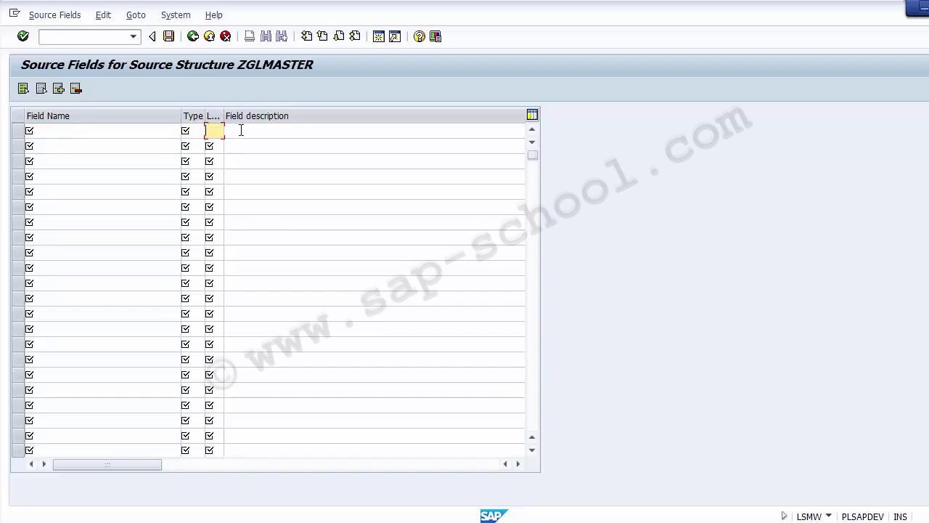
left_click(241, 130)
left_click(116, 129)
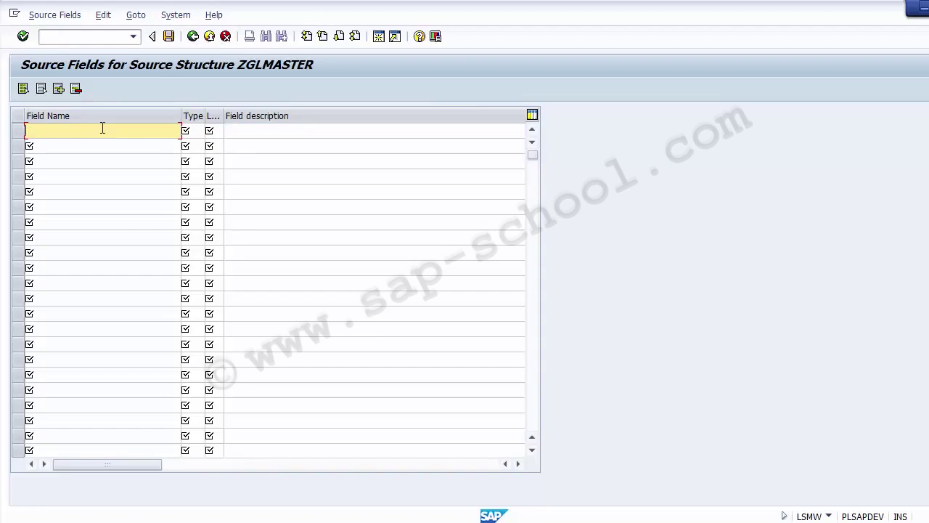
left_click(191, 39)
left_click(192, 38)
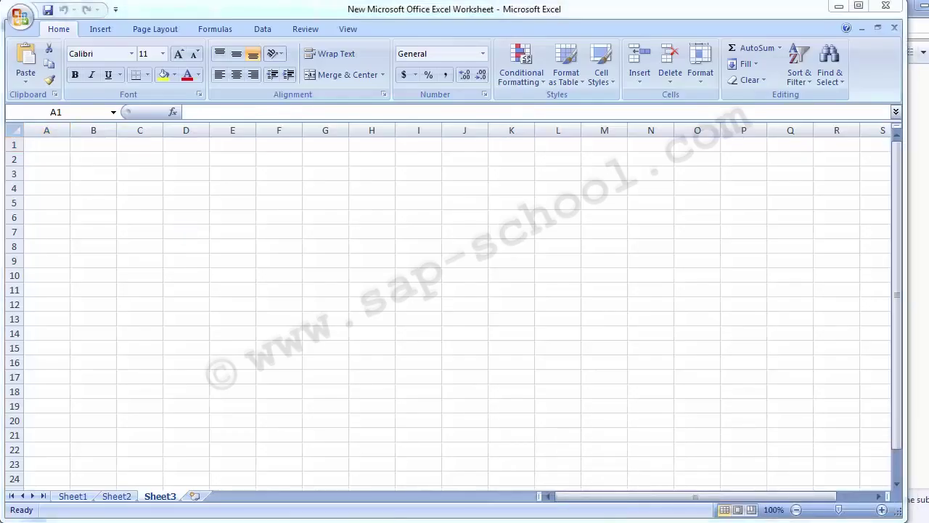
Switch from Excel to the LSM Workbench, execute Maintain Source Fields and open the ZGLMASTER source fields table in change mode
mouse_move(426, 455)
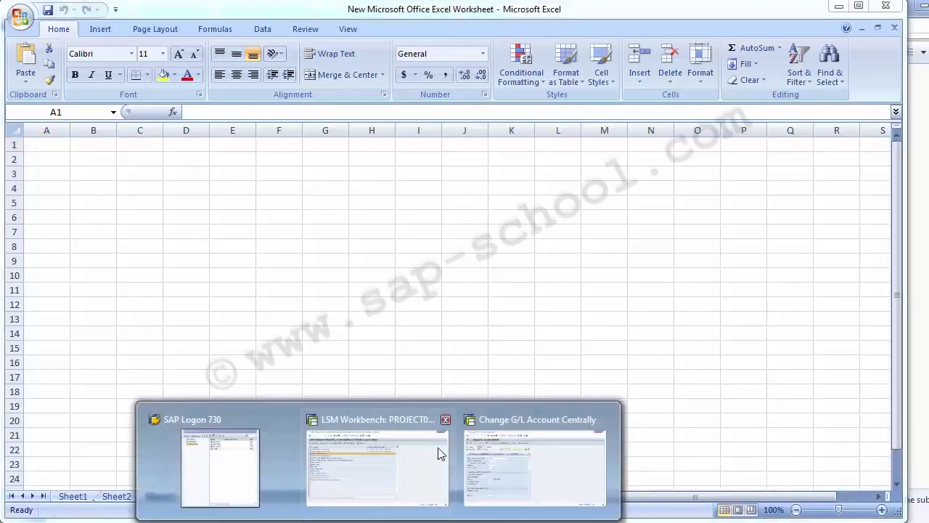
left_click(377, 465)
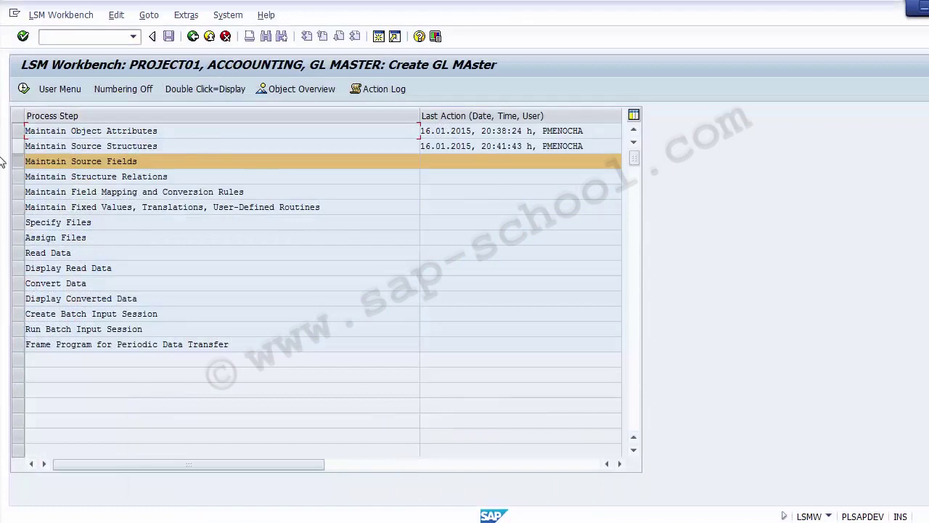
left_click(24, 88)
left_click(79, 159)
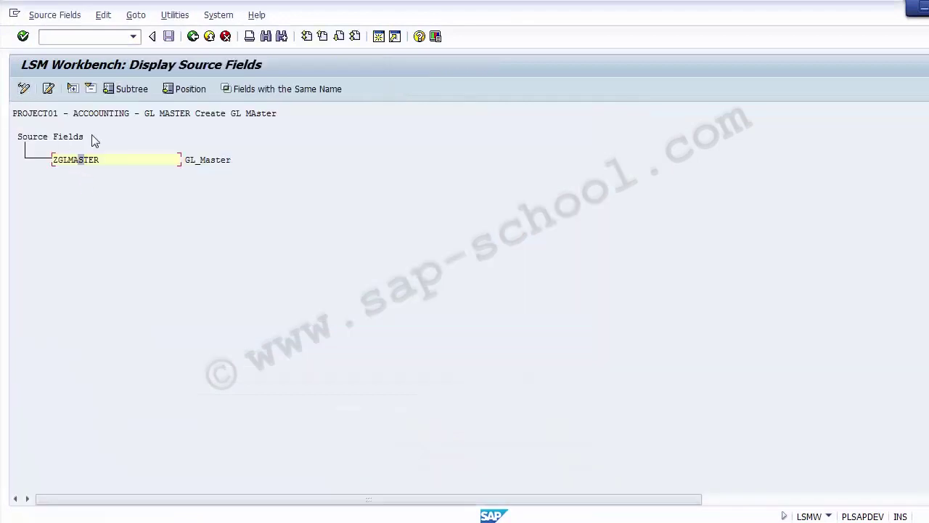
left_click(18, 89)
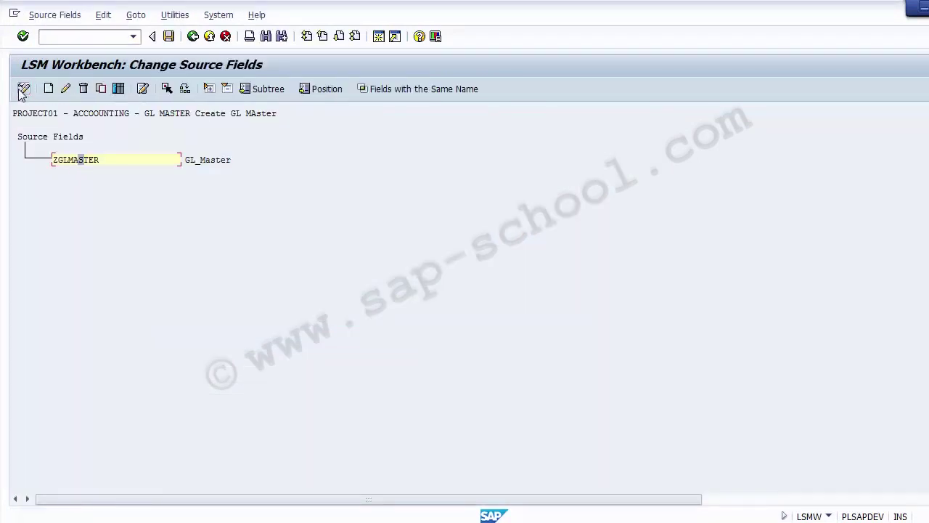
left_click(119, 90)
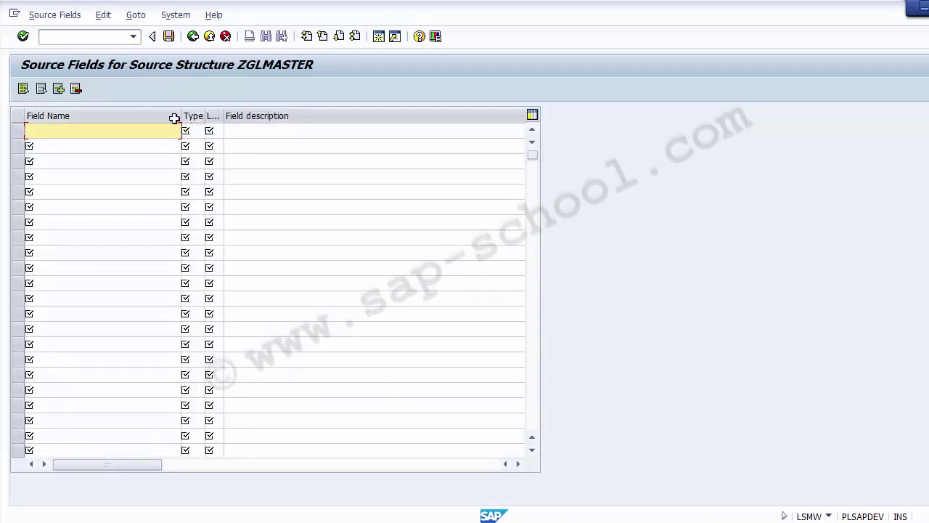
left_click(104, 117)
left_click(197, 117)
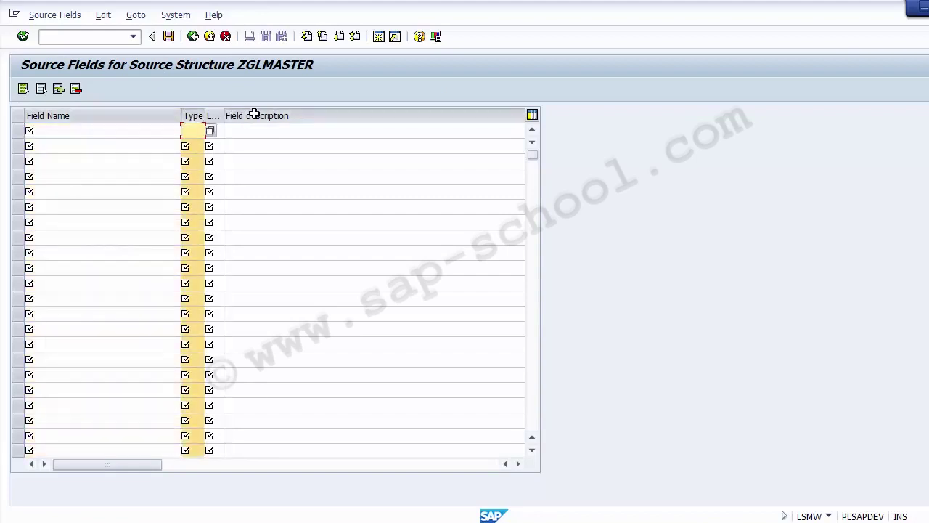
Check the source field table's columns, switch to the Excel worksheet and enter the header Field Name in cell B2
left_click(254, 114)
left_click(87, 114)
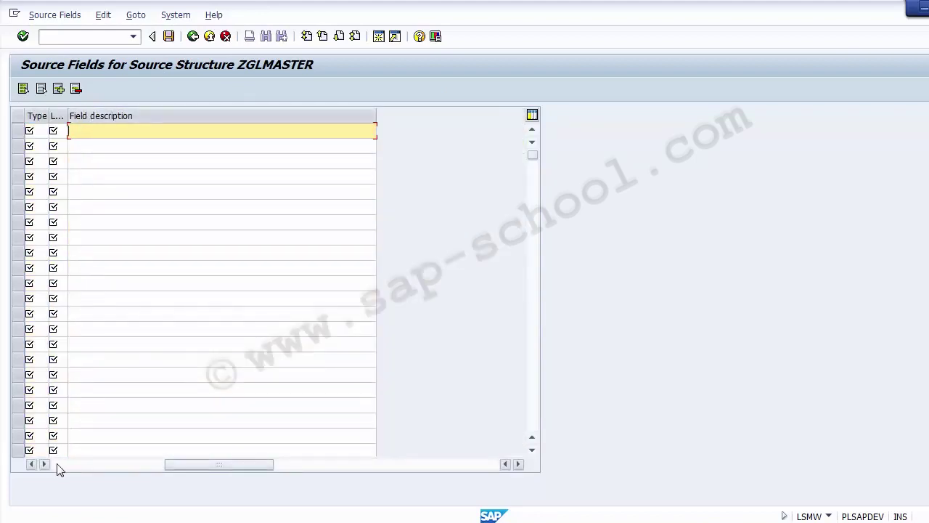
left_click(58, 465)
key("alt+Tab")
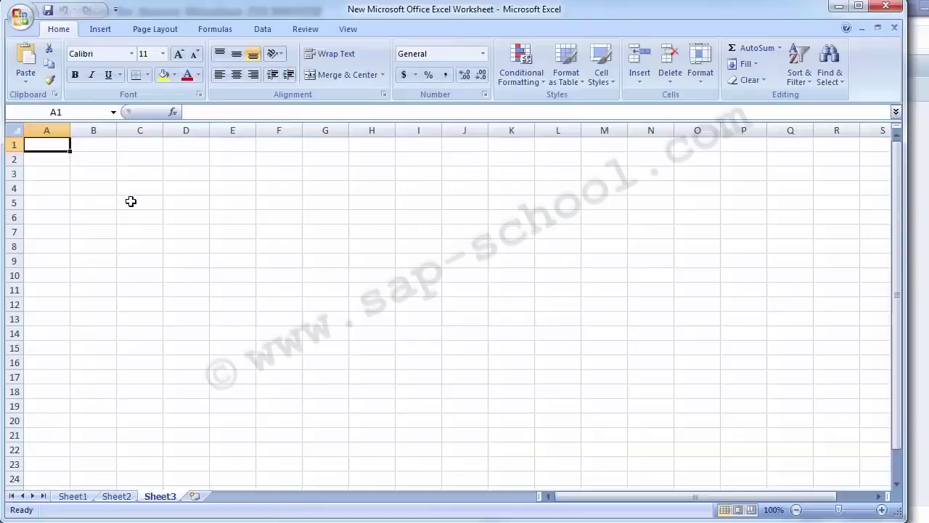
left_click(99, 156)
type("F")
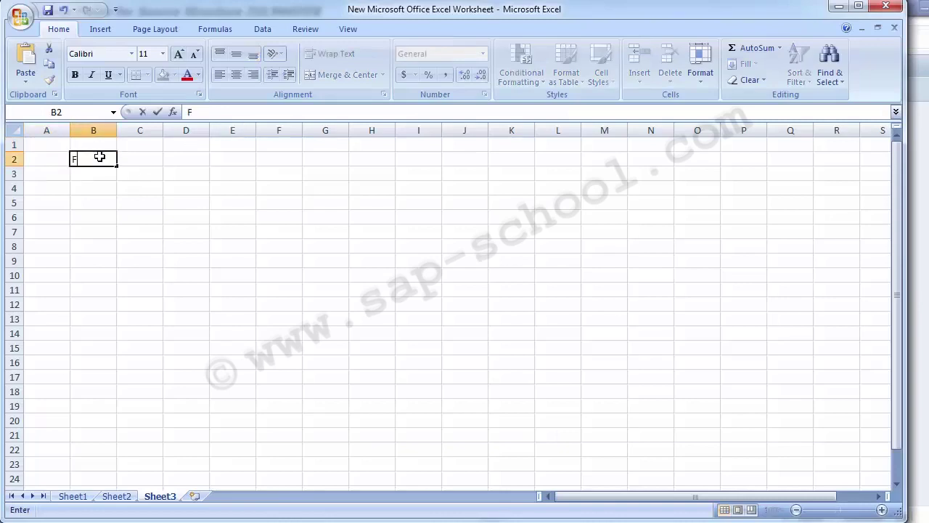
type("ield Name")
left_click(99, 157)
Enter the headers Type, Length and Description in cells C2 to E2, matching the SAP source field columns
key("alt+Tab")
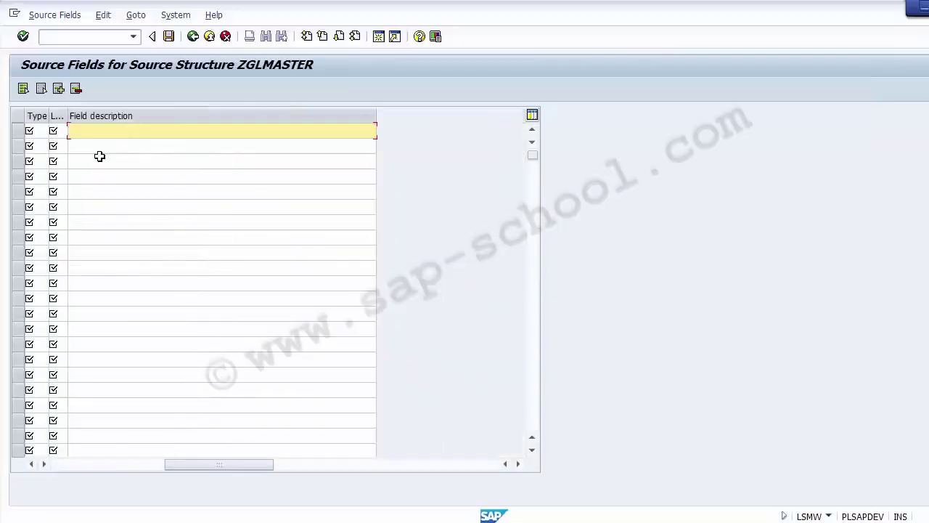
key("alt+Tab")
type("Tyoe")
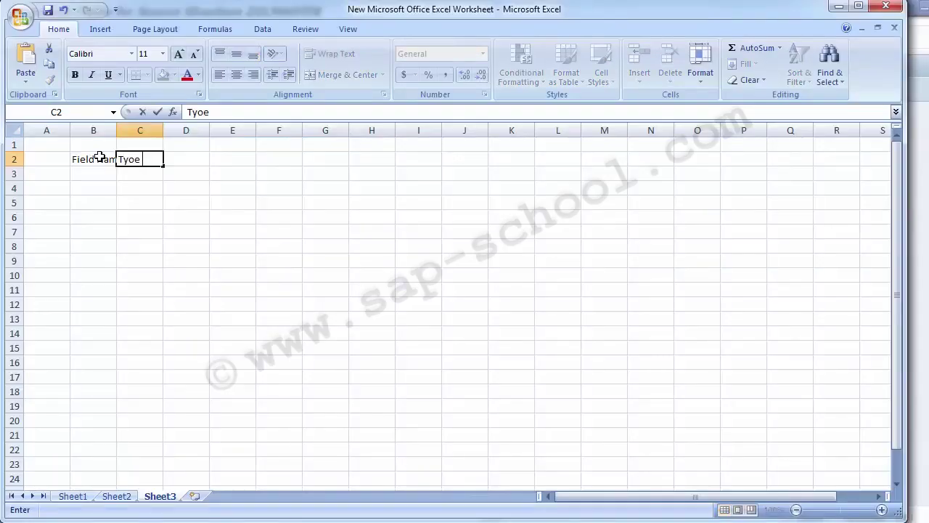
key("BackSpace")
key("BackSpace")
type("pe")
key("Tab")
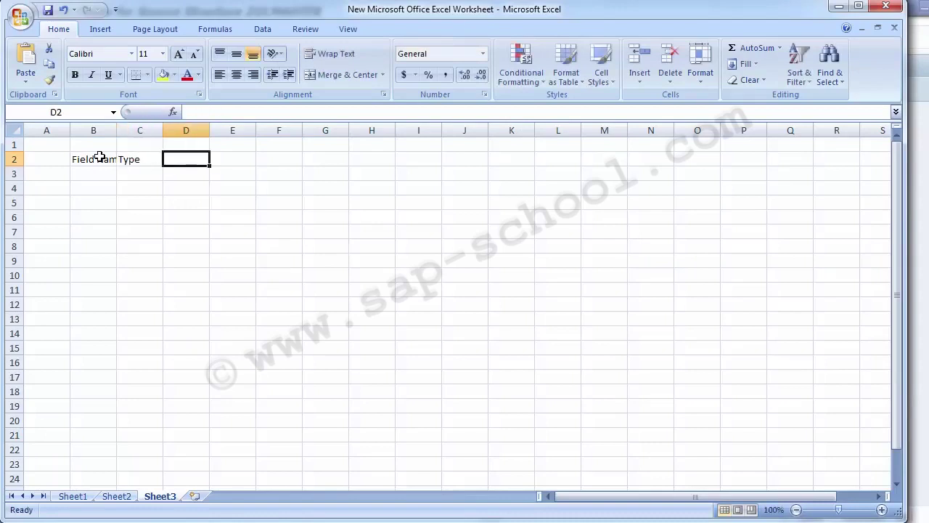
type("Length")
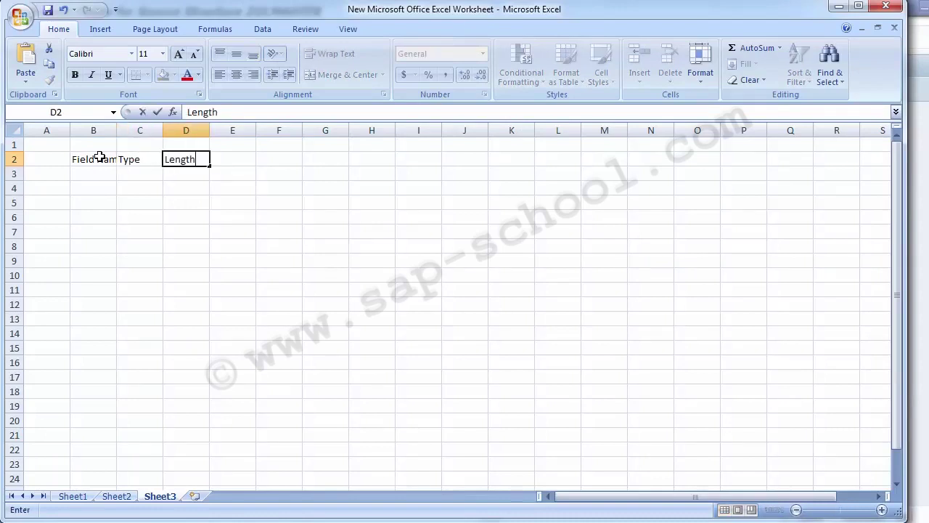
key("Tab")
type("Descr")
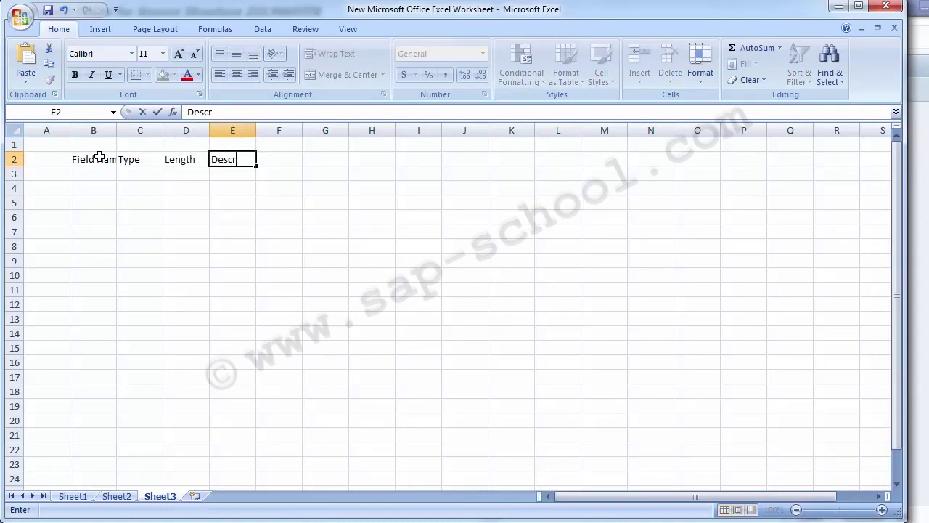
type("iption")
key("Return")
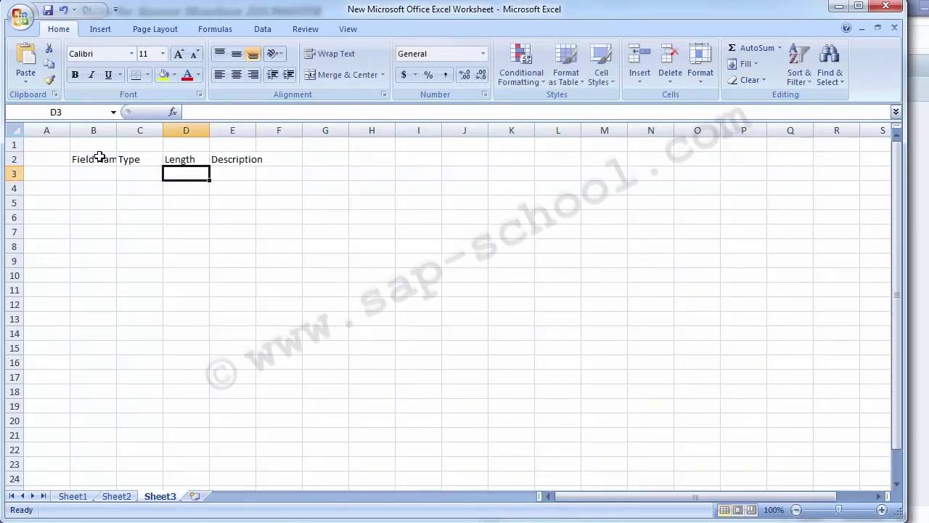
Format the header cells B2 to E2 in bold with borders on all sides
left_click(99, 156)
key("shift+Right")
key("shift+Right")
key("shift+Right")
key("shift+Right")
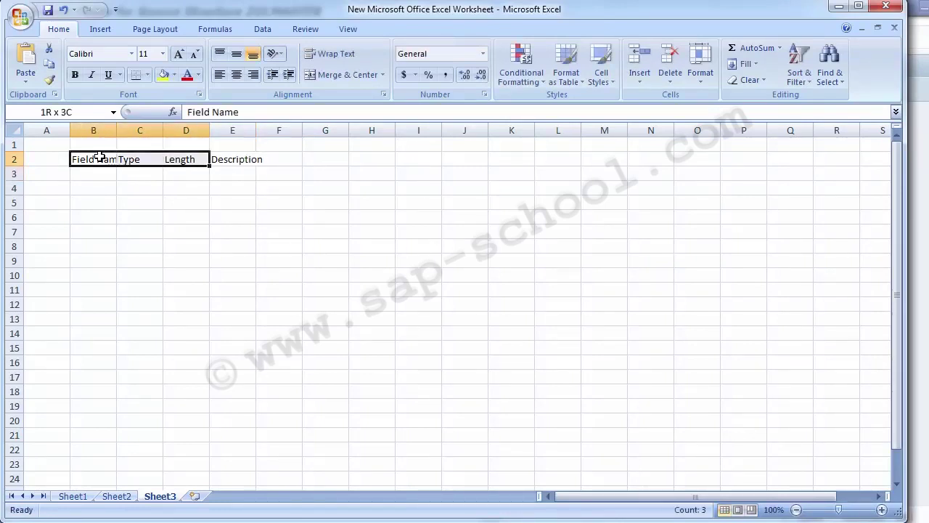
key("shift+Left")
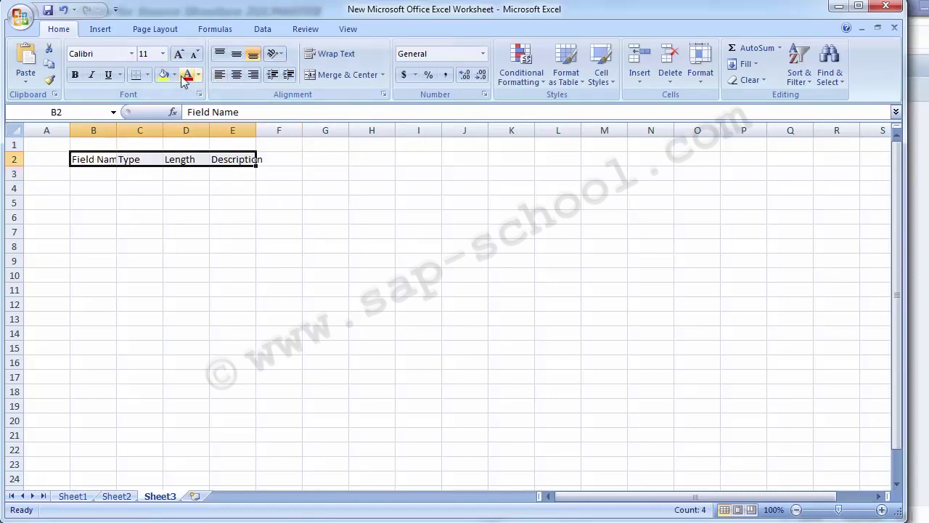
key("ctrl+b")
left_click(147, 75)
left_click(164, 188)
key("Down")
key("Down")
Switch to SAP, leave the ZGLMASTER source fields table and open the object overview as a list
key("alt+Tab")
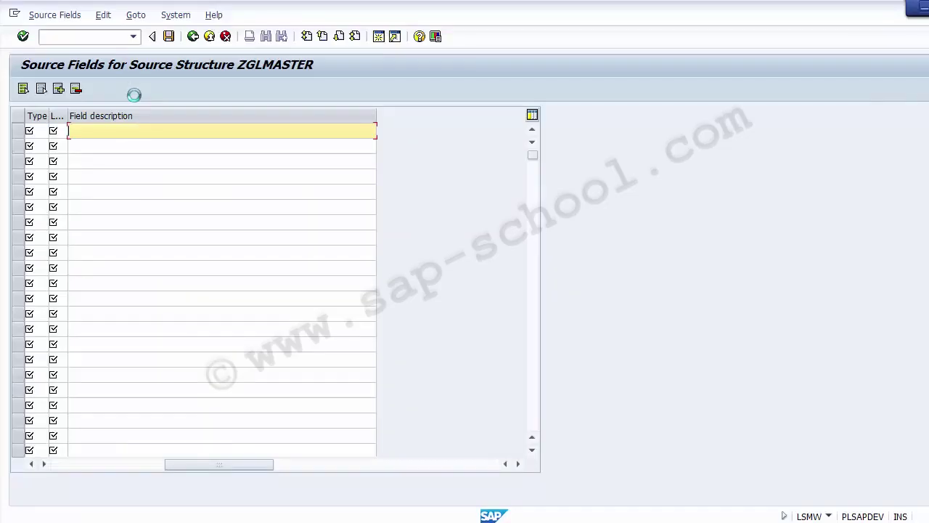
key("ctrl+s")
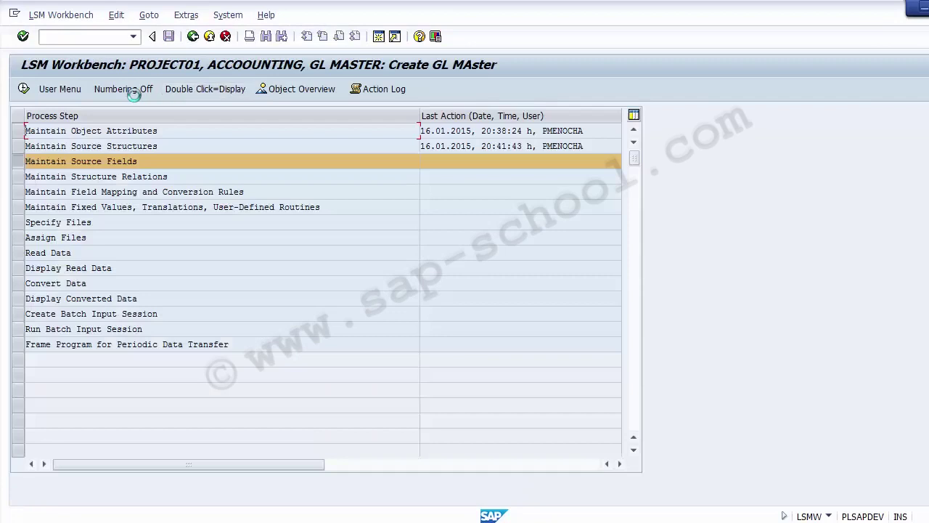
left_click(298, 88)
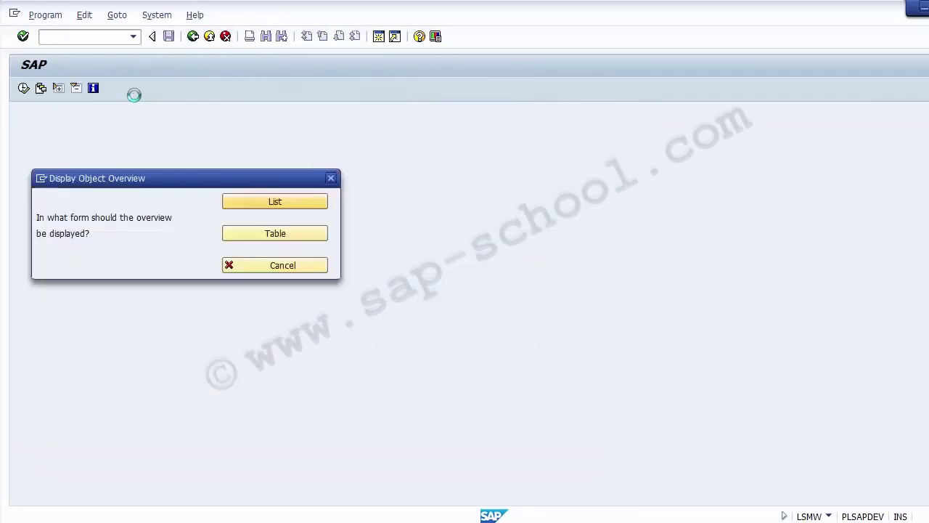
key("Return")
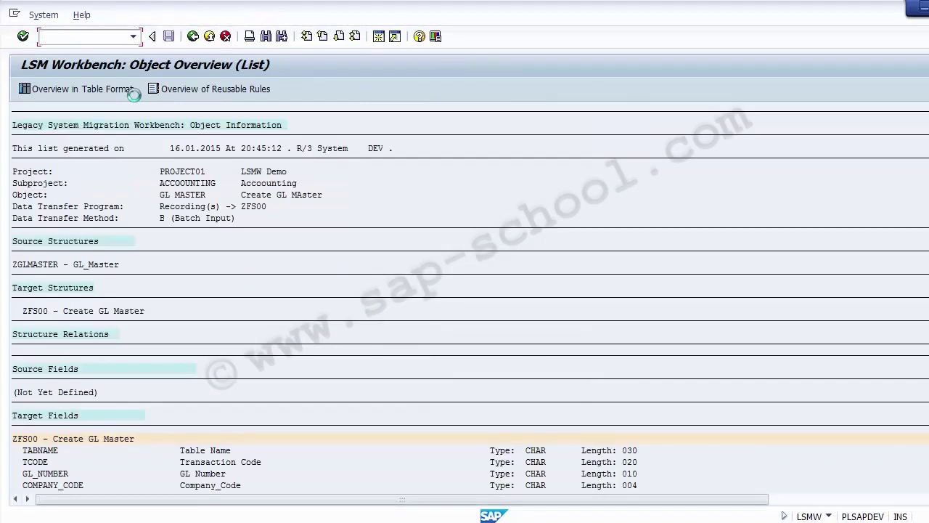
Copy the target field names from GL_NUMBER to FIELD_STATUS_GROUP and paste them into the Excel sheet from cell B4
key("Down")
key("Down")
key("Down")
key("Delete")
scroll(134, 95, "down", 5)
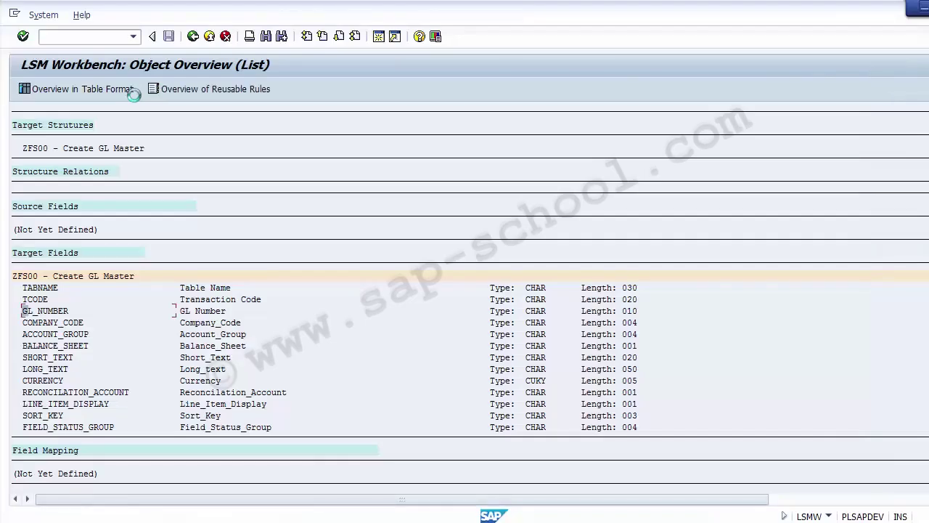
key("ctrl+y")
left_click_drag(24, 310, 138, 426)
key("ctrl+c")
key("alt+Tab")
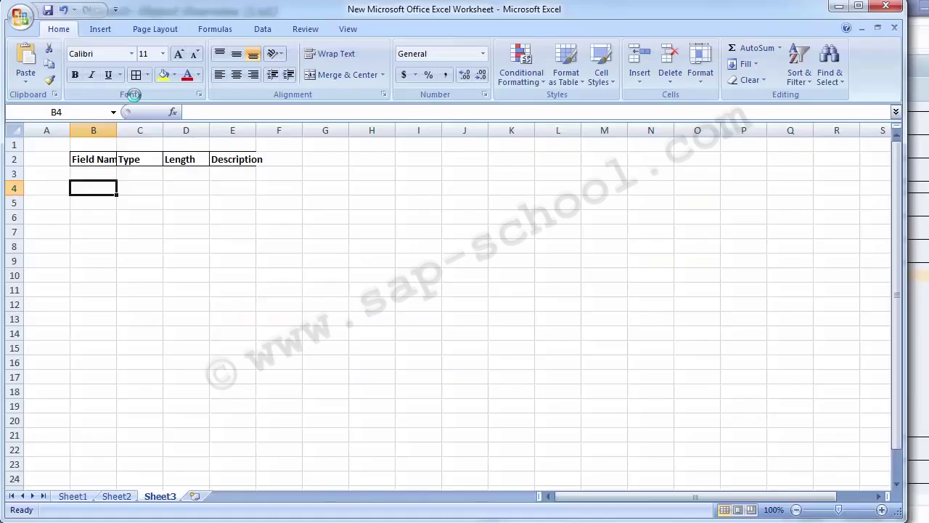
key("ctrl+v")
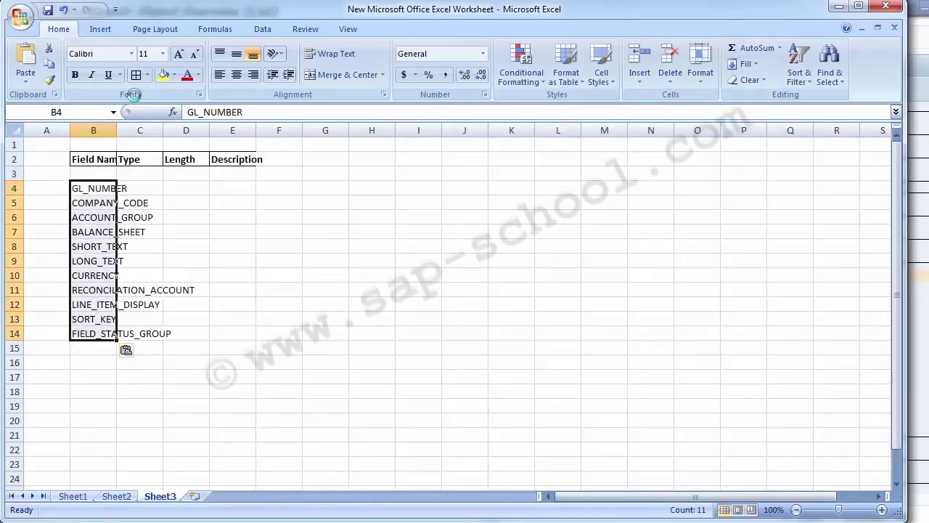
Fit the width of the Field Name column to the pasted field names
key("alt+h")
key("o")
key("i")
key("Right")
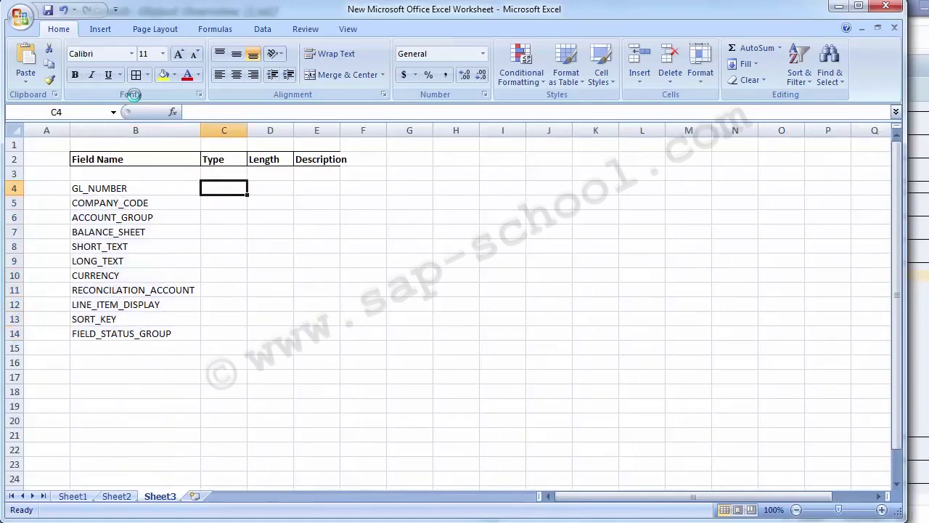
Switch back to SAP and reopen the object overview in list form at the target fields
key("alt+Tab")
key("F3")
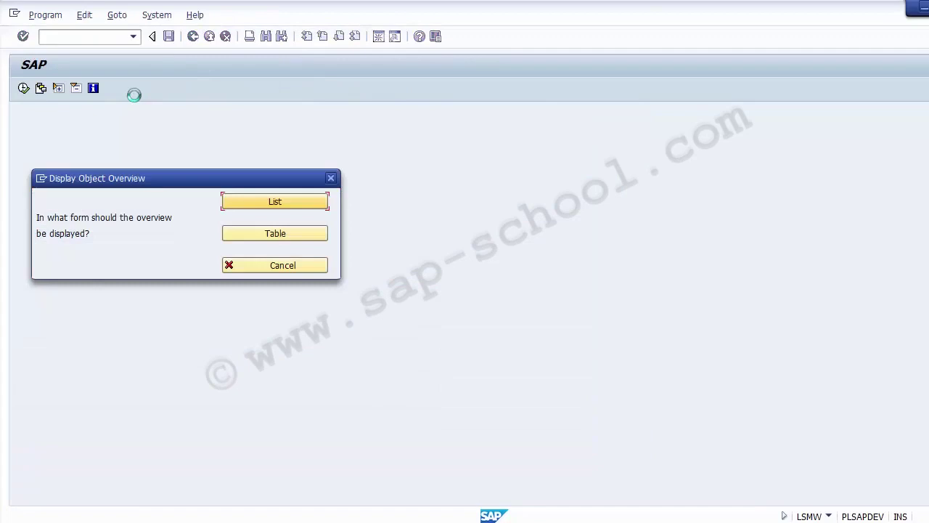
key("Return")
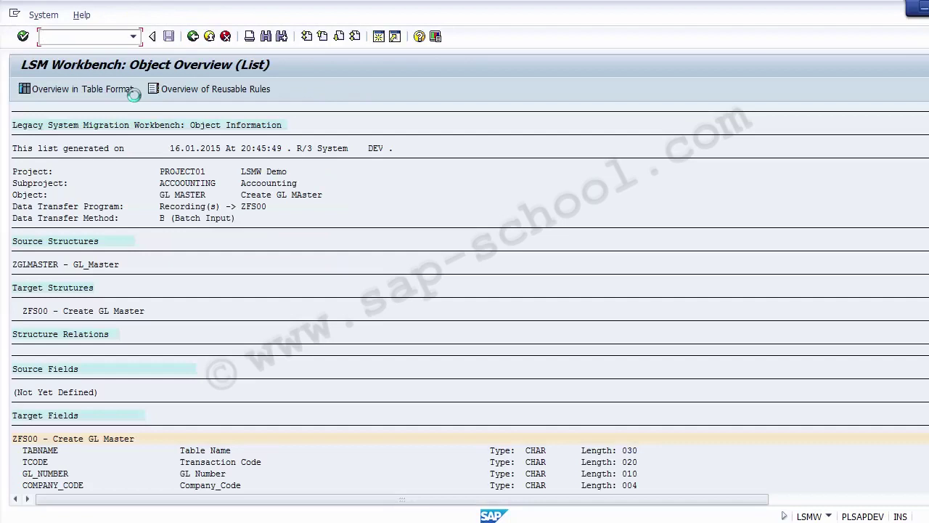
scroll(134, 94, "down", 5)
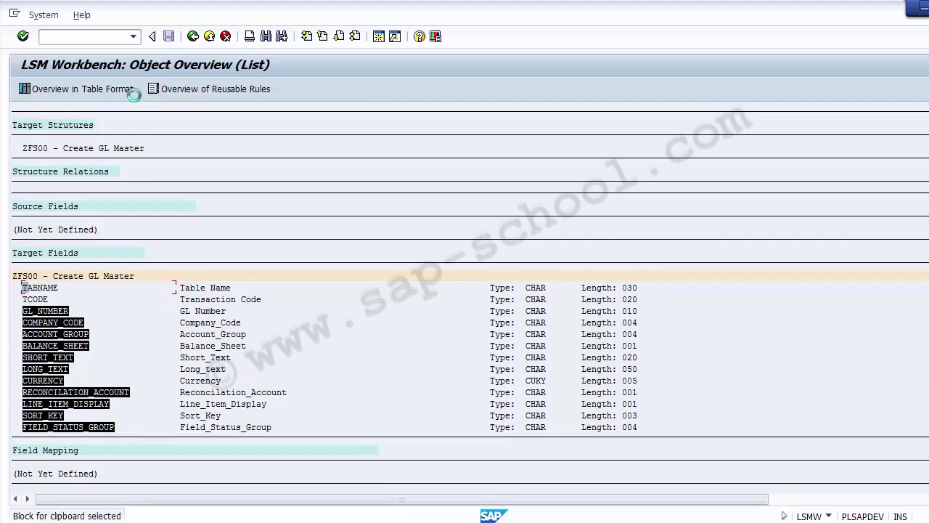
Copy the target field descriptions from GL Number to Field_Status_Group and paste them into the Excel Description column from cell E4
left_click(360, 356)
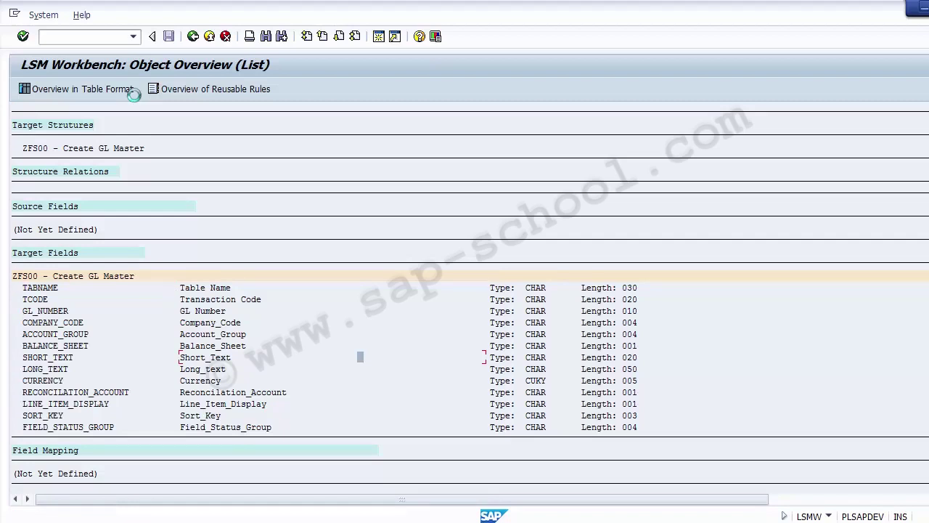
key("ctrl+y")
left_click_drag(181, 306, 272, 428)
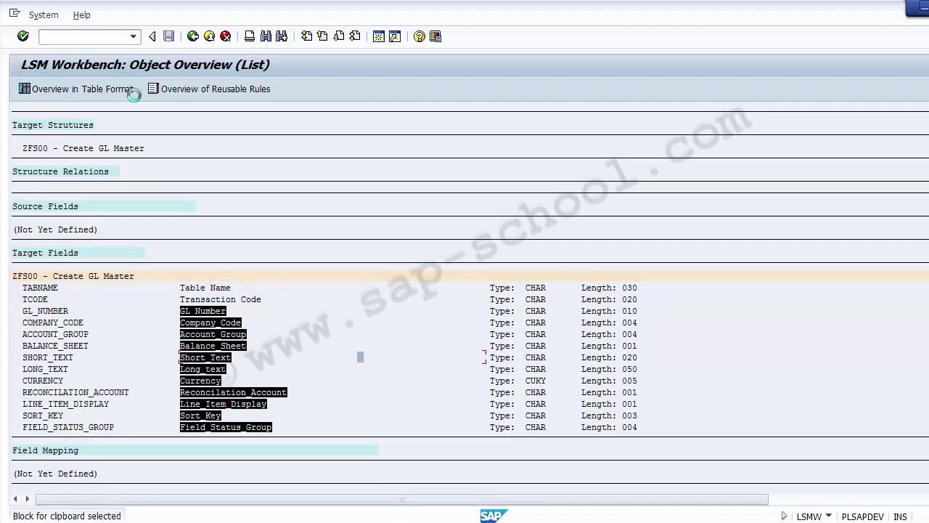
key("ctrl+c")
key("alt+Tab")
key("Right")
key("Right")
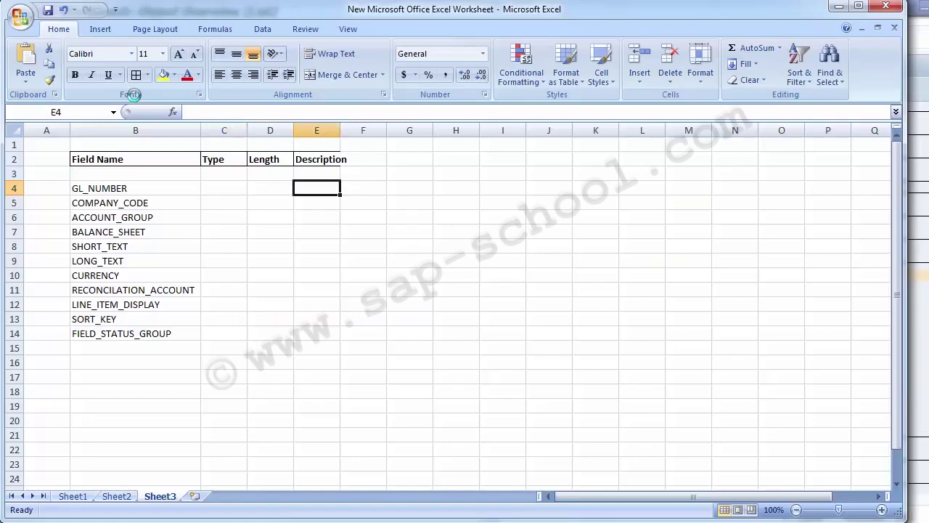
key("ctrl+v")
Copy the types of all target fields from TABNAME to FIELD_STATUS_GROUP and paste them into the Excel Type column from cell C4
key("alt+Tab")
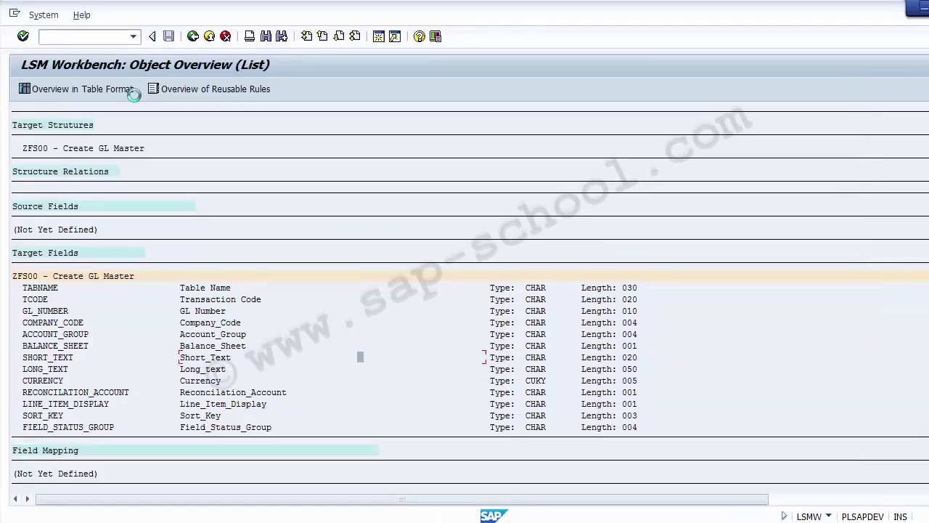
key("Up")
key("Up")
key("Up")
key("Up")
key("Up")
key("Up")
key("Down")
key("Down")
key("Down")
key("Down")
key("Down")
key("Down")
key("Down")
key("Up")
key("Up")
key("Up")
key("Up")
key("Up")
key("Up")
key("Up")
key("Tab")
key("ctrl+y")
key("shift+Down")
key("shift+Down")
key("shift+Down")
key("shift+Down")
key("shift+Down")
key("shift+Down")
key("shift+Down")
key("shift+Down")
key("shift+Down")
key("shift+Down")
key("shift+Down")
key("shift+Down")
key("shift+Right")
key("shift+Right")
key("shift+Right")
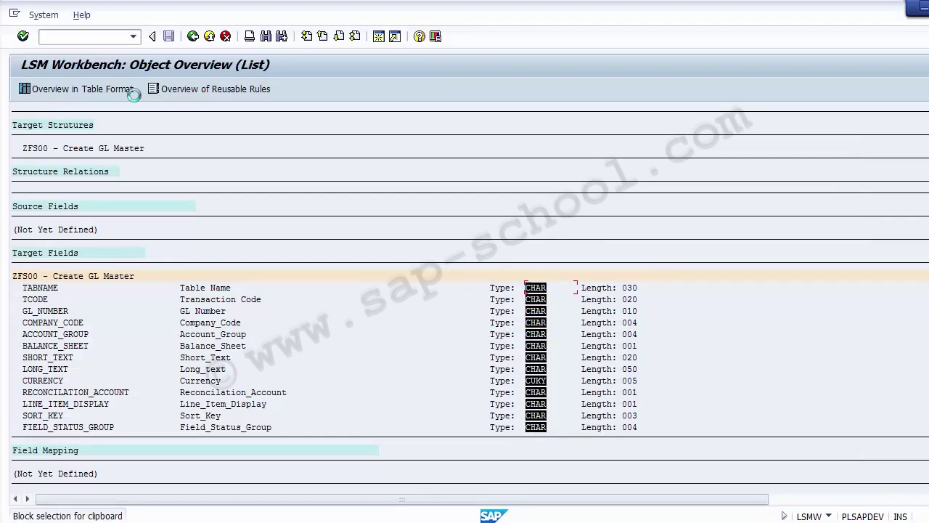
key("ctrl+c")
key("alt+Tab")
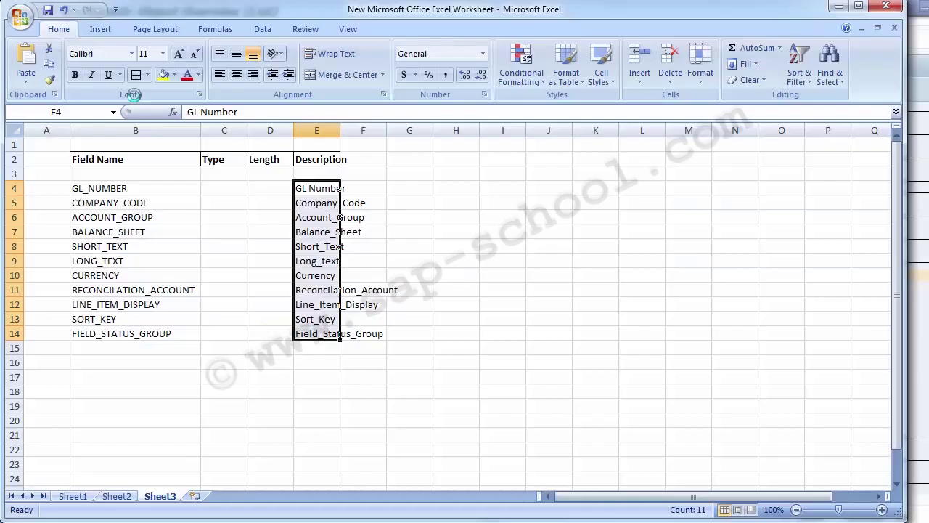
key("Left")
key("Left")
key("ctrl+v")
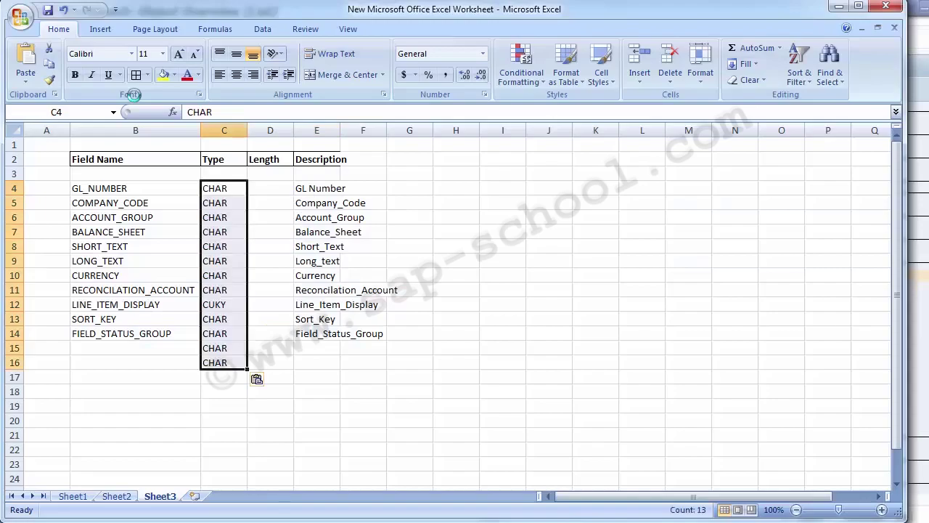
Copy only the types from GL_NUMBER to FIELD_STATUS_GROUP in SAP and paste them over the Excel Type column from cell C4
key("alt+Tab")
key("alt+Tab")
key("alt+Tab")
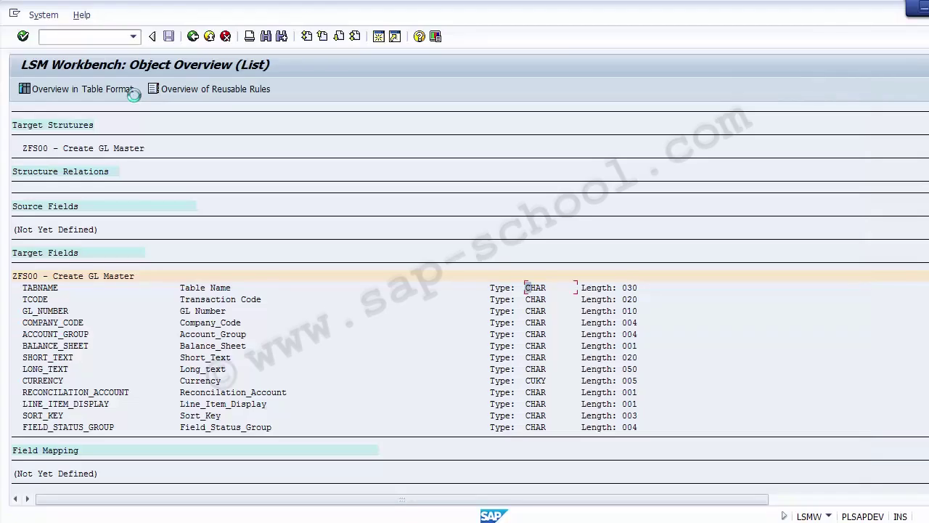
key("Down")
key("Down")
key("ctrl+y")
key("shift+Right")
key("shift+Right")
key("shift+Right")
key("shift+Down")
key("shift+Down")
key("shift+Down")
key("shift+Down")
key("shift+Down")
key("shift+Down")
key("shift+Down")
key("shift+Down")
key("shift+Down")
key("shift+Down")
key("ctrl+c")
key("alt+Tab")
key("ctrl+v")
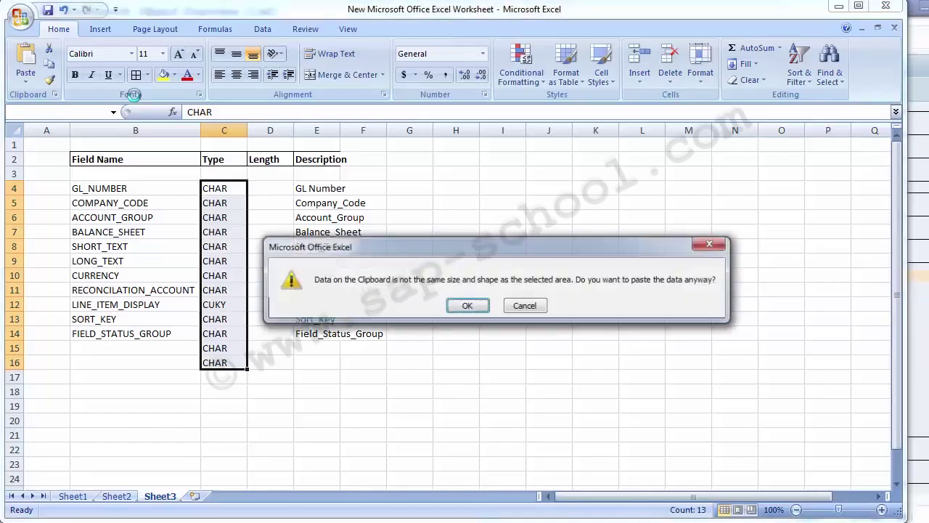
key("Return")
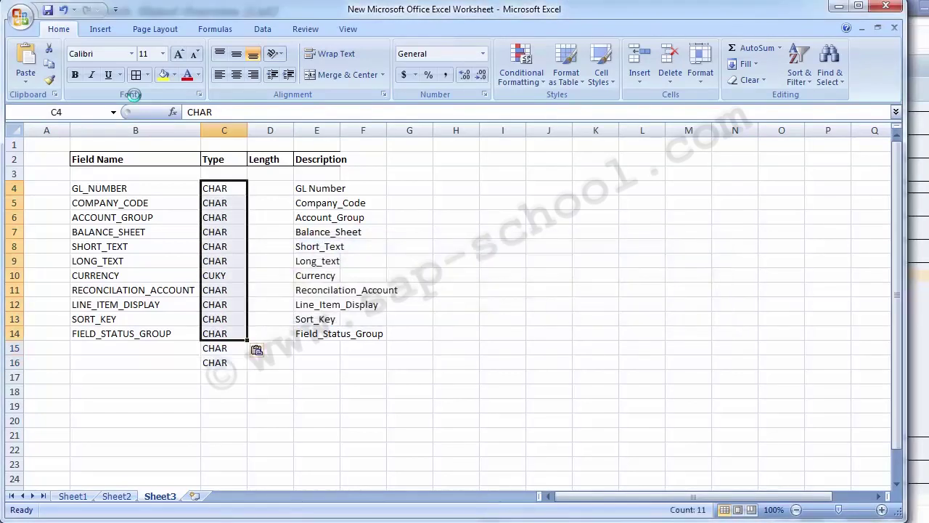
Clear the surplus types in cells C15 and C16 and paste the copied types again from cell C4
left_click_drag(224, 348, 223, 362)
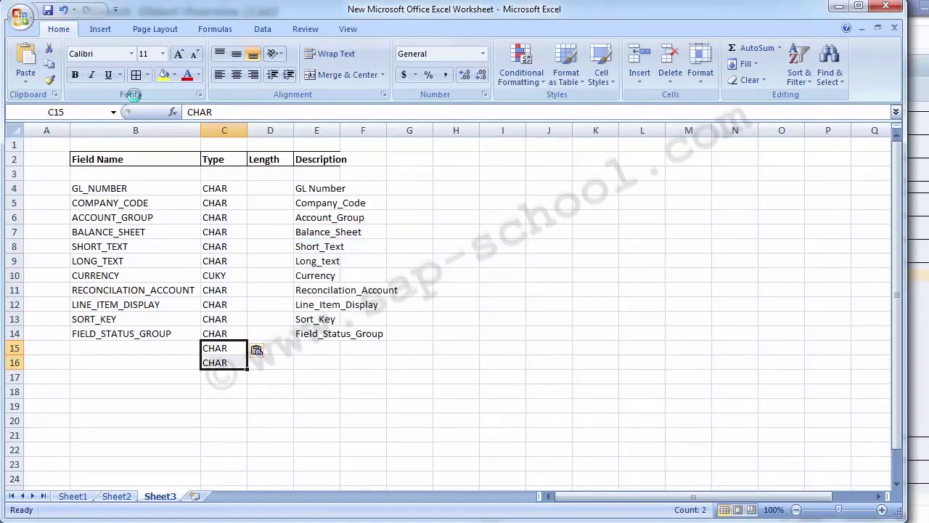
key("Delete")
key("Up")
key("Up")
key("Up")
key("Up")
key("Up")
key("Up")
key("Up")
key("Up")
key("Up")
key("Up")
key("Up")
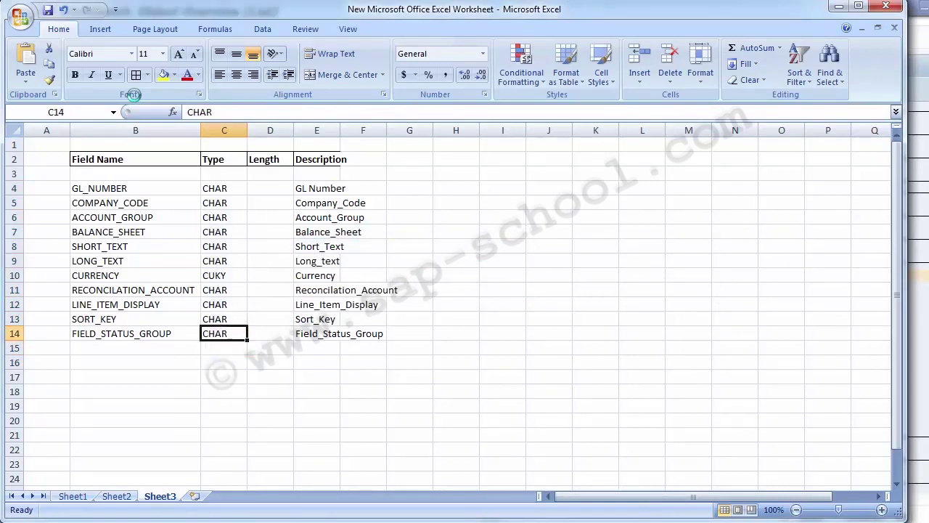
key("ctrl+v")
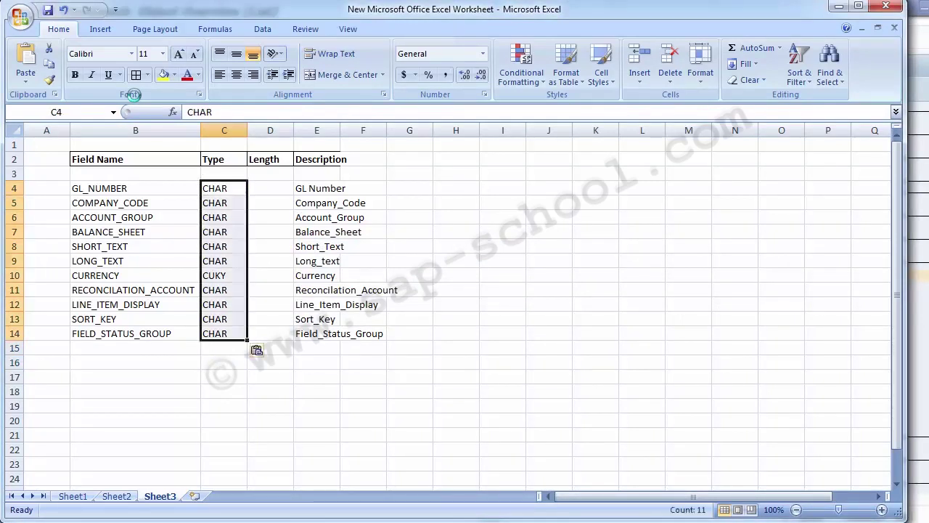
Copy the target field lengths from GL_NUMBER to FIELD_STATUS_GROUP in SAP and paste them into the Excel Length column from cell D4
key("Right")
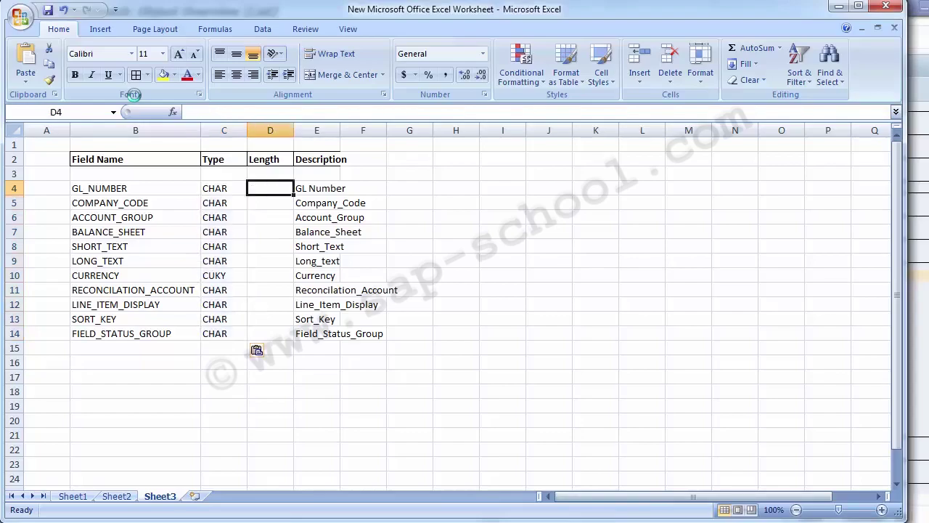
key("alt+Tab")
key("Down")
key("Down")
key("Down")
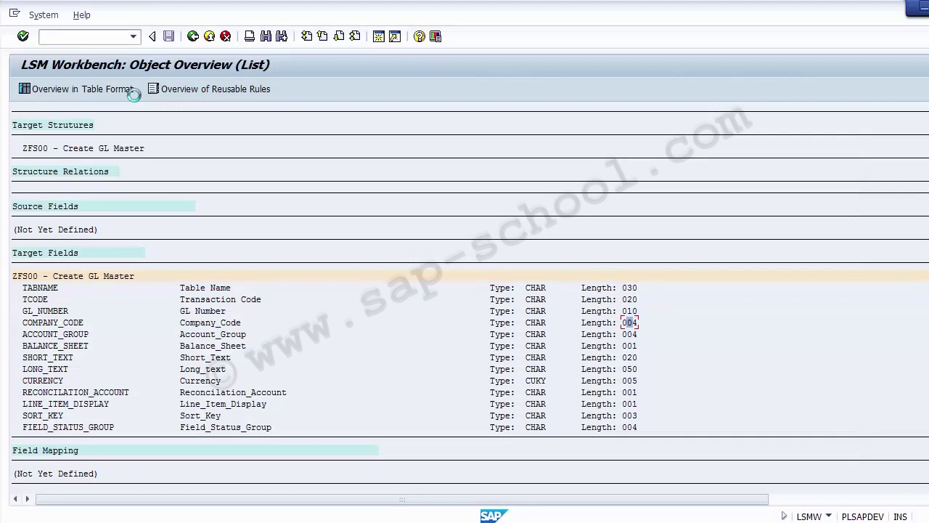
key("ctrl+y")
key("Up")
key("shift+Down")
key("shift+Down")
key("shift+Down")
key("shift+Down")
key("shift+Down")
key("shift+Down")
key("shift+Down")
key("shift+Down")
key("shift+Down")
key("shift+Down")
key("shift+Right")
key("shift+Right")
key("ctrl+c")
key("alt+Tab")
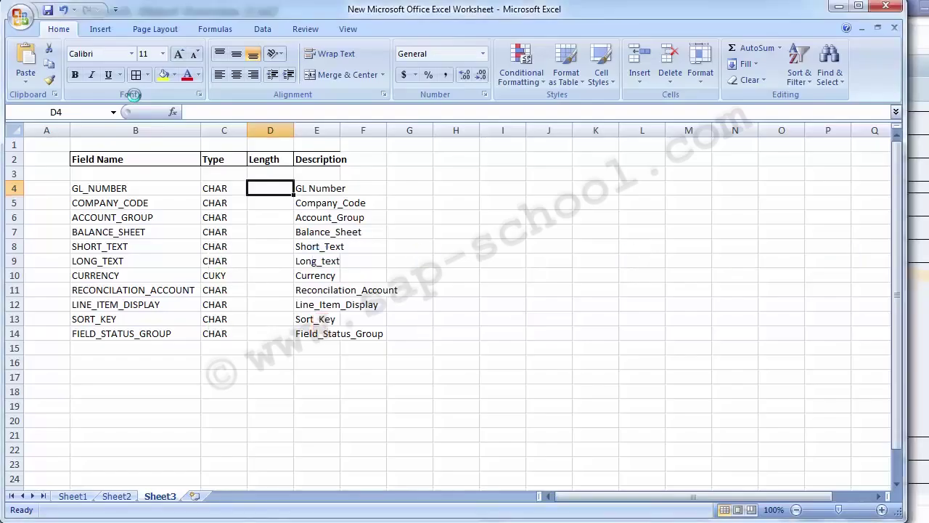
key("ctrl+v")
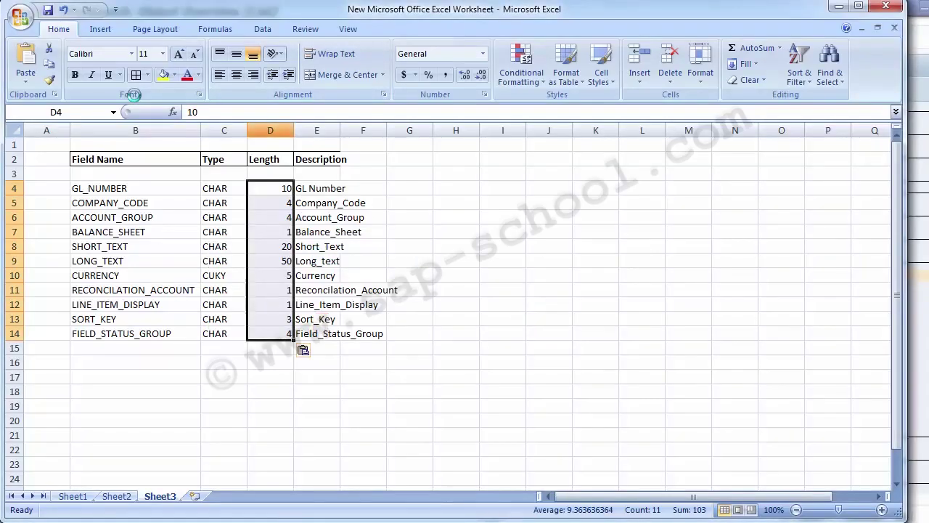
Format the whole Length column D as Text
left_click(270, 130)
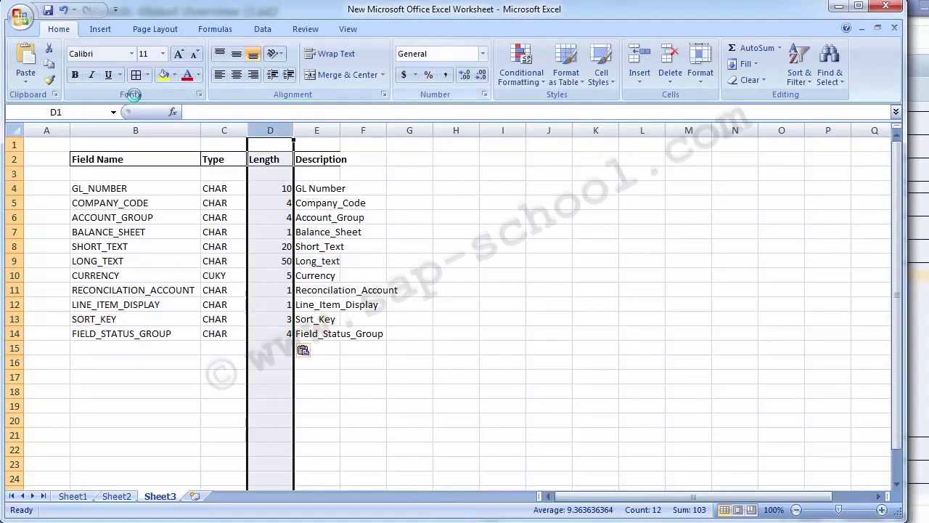
left_click(482, 54)
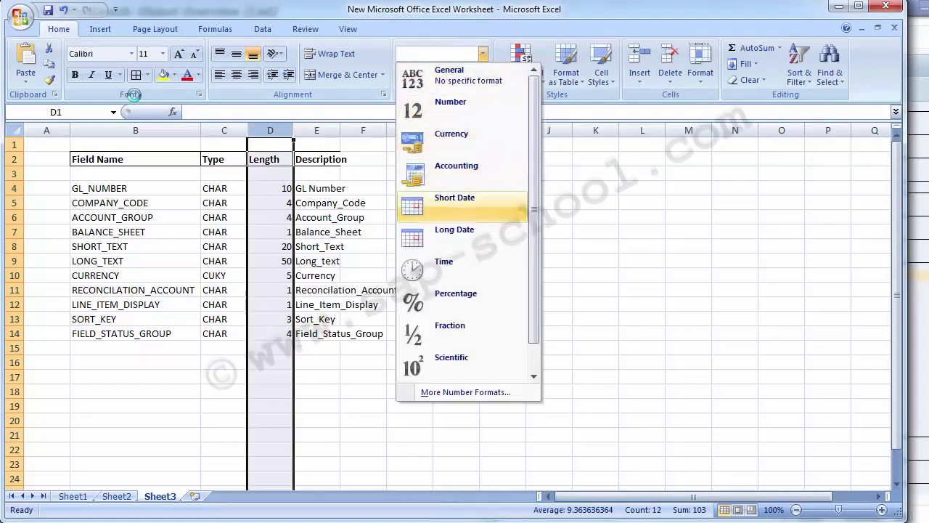
scroll(468, 217, "down", 1)
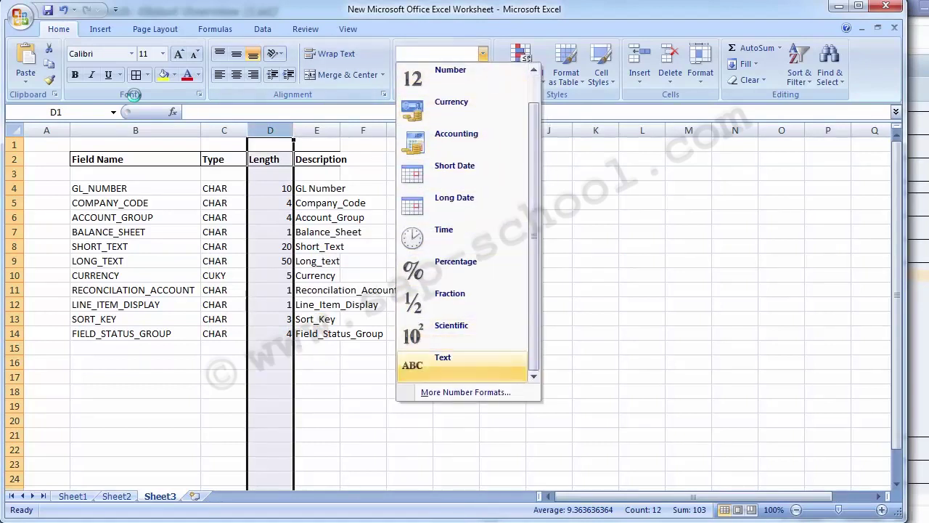
left_click(440, 357)
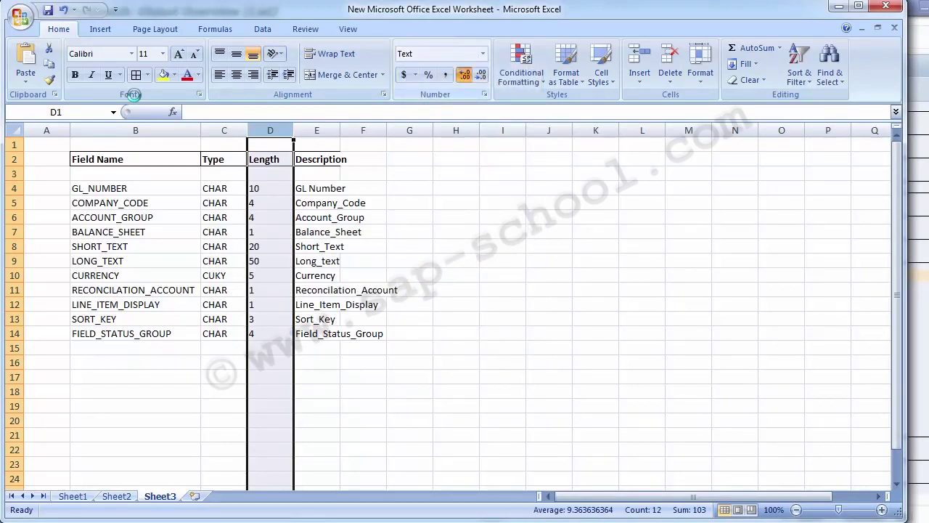
left_click(456, 290)
left_click(270, 130)
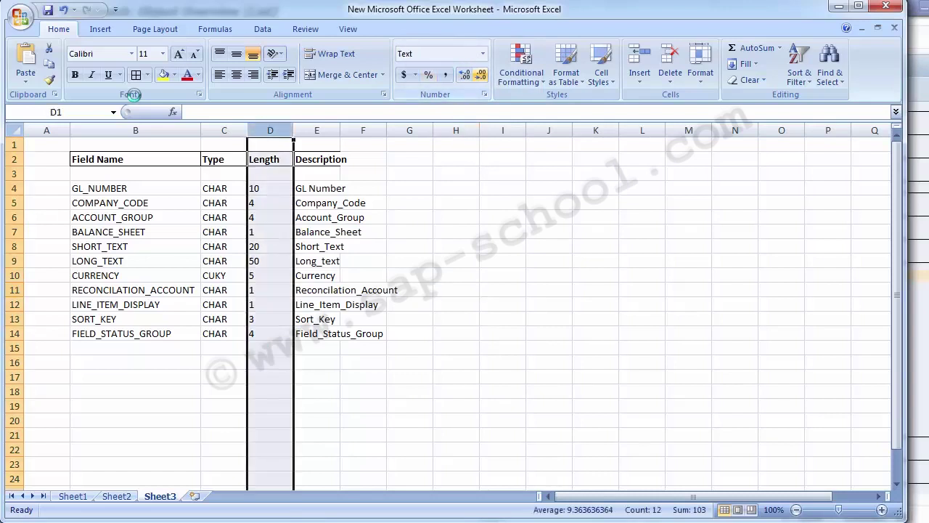
left_click(436, 54)
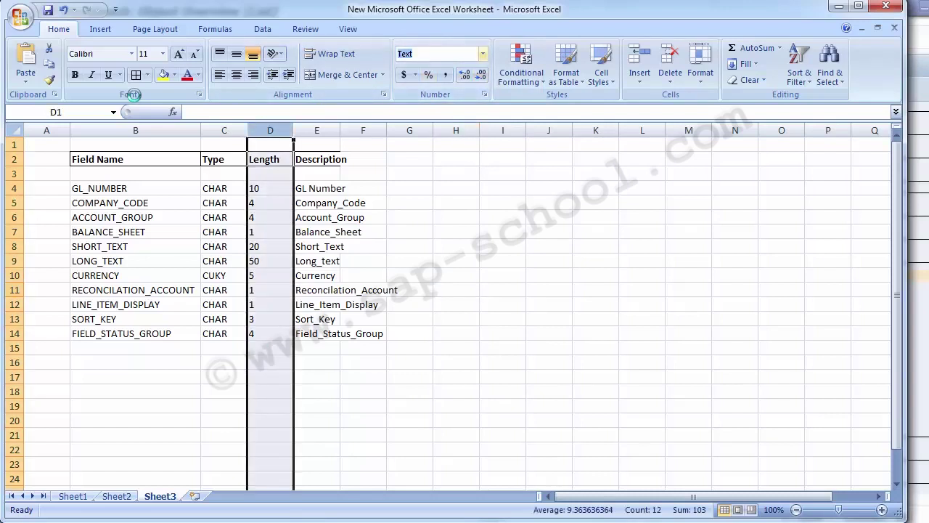
left_click(410, 246)
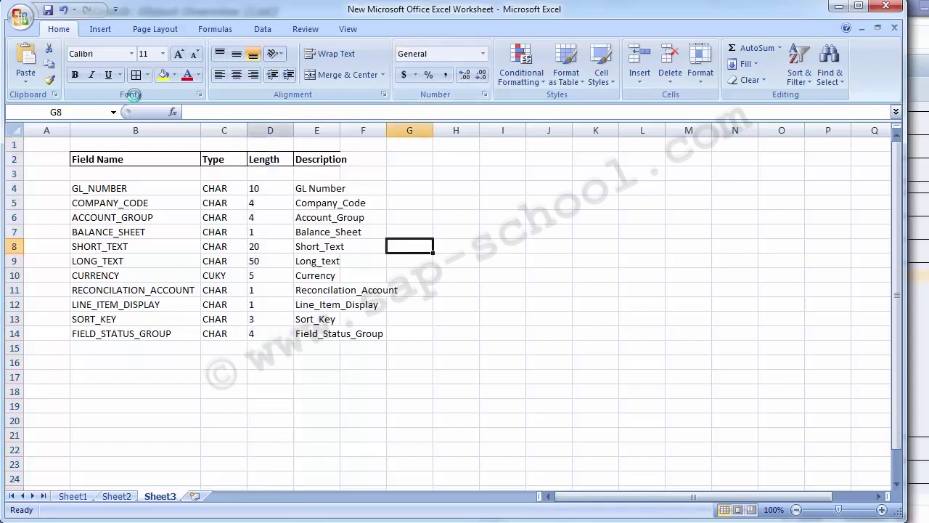
Centre the contents of the Length column and fit the Description column's width to its text
left_click(270, 131)
left_click(236, 74)
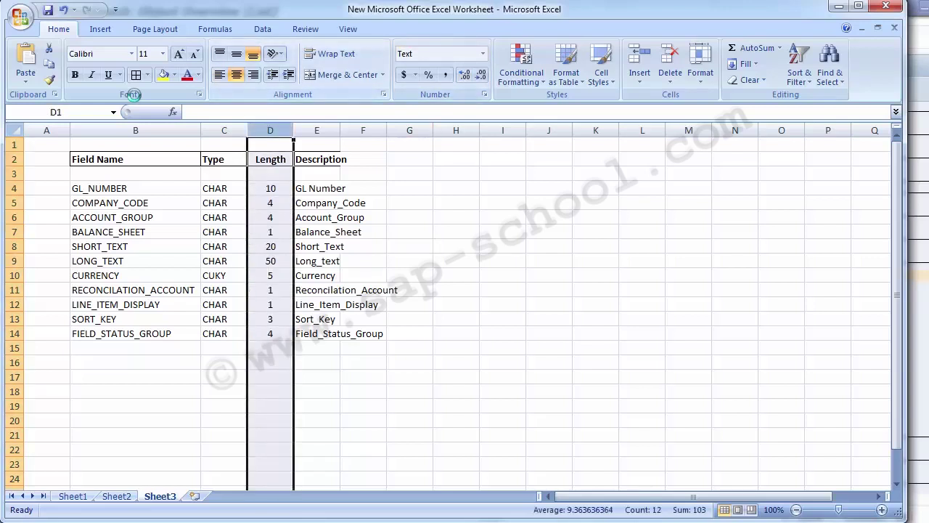
left_click(363, 347)
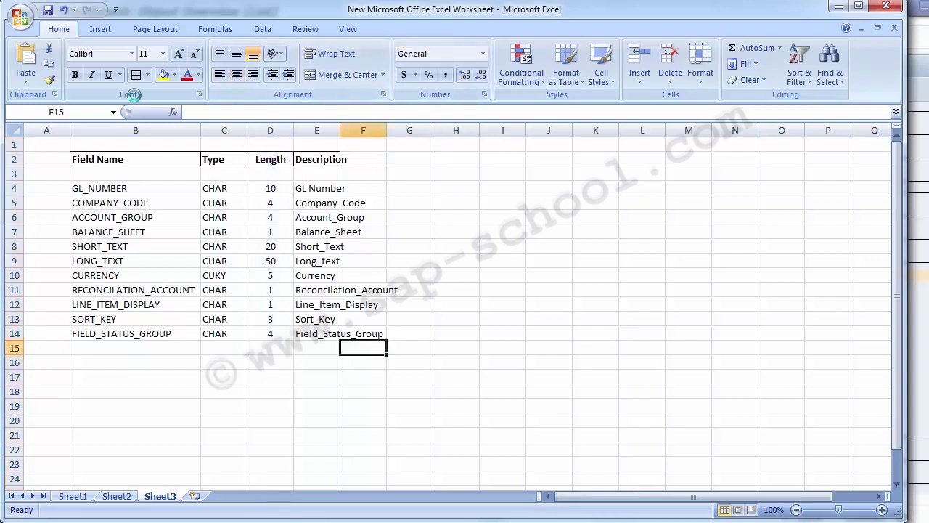
double_click(339, 130)
left_click(349, 130)
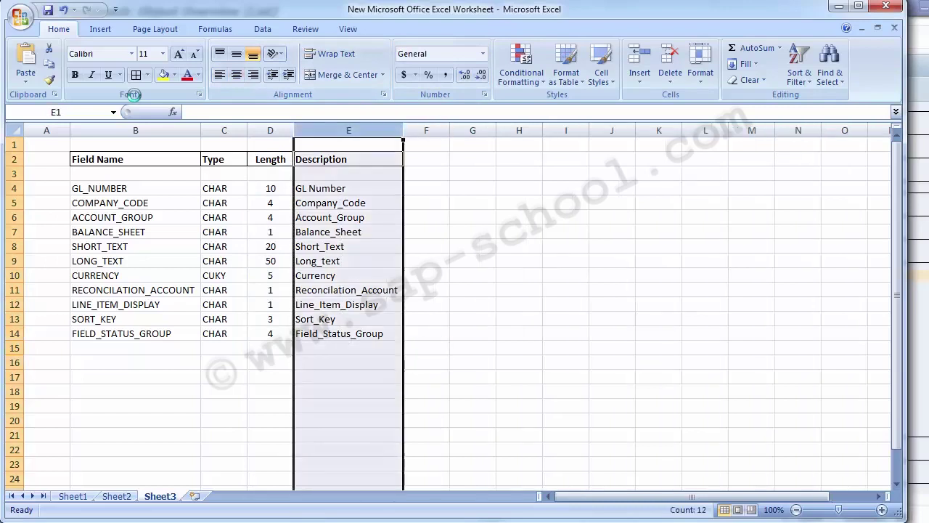
left_click(135, 188)
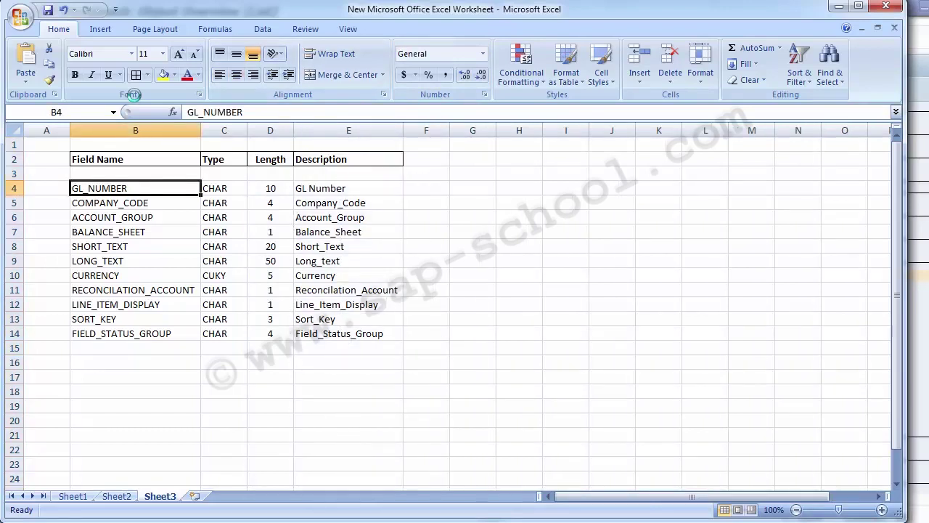
Switch to SAP, leave the object overview and open the Maintain Source Fields process step
left_click(378, 446)
key("F3")
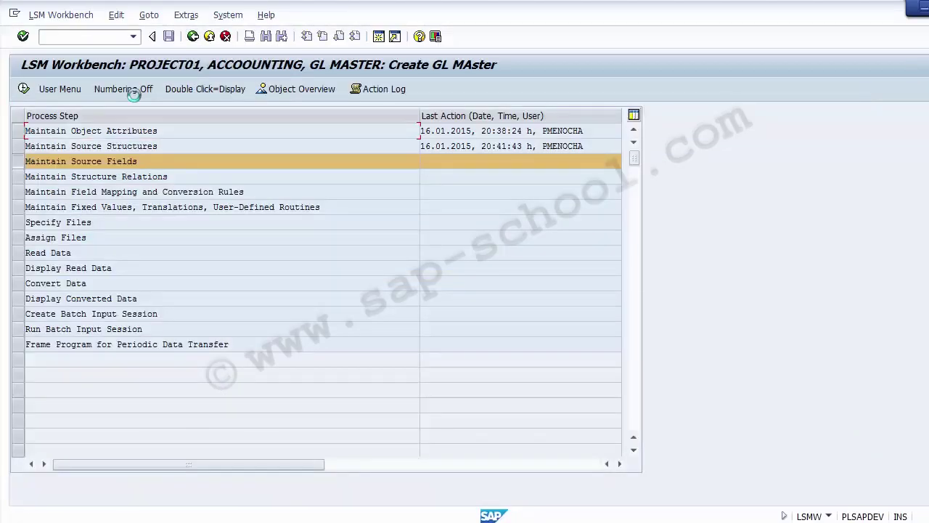
left_click(24, 89)
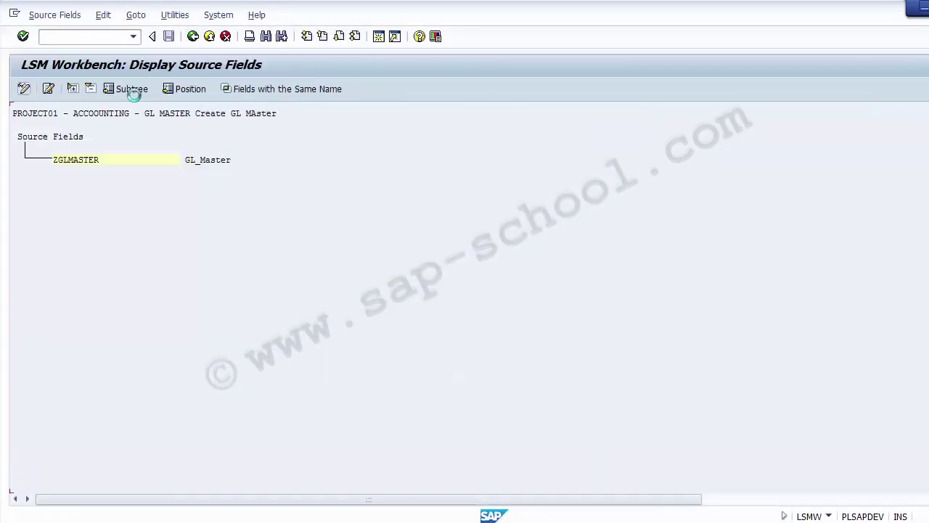
Switch the source fields to change mode and open table maintenance for the ZGLMASTER structure
left_click(75, 159)
left_click(24, 88)
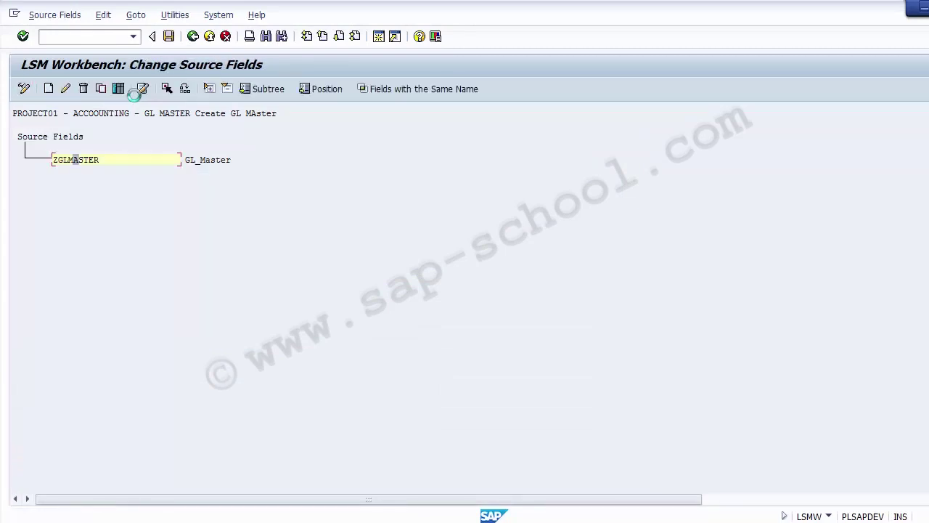
key("Right")
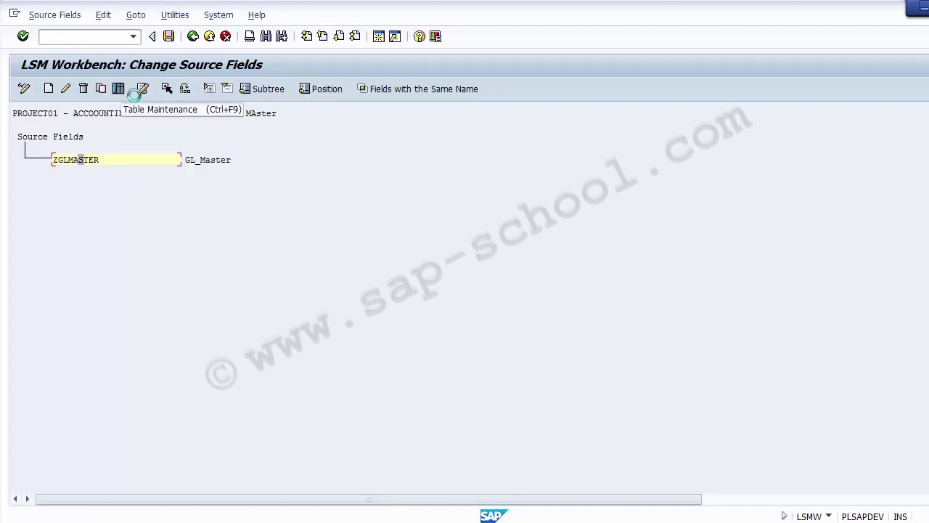
left_click(134, 94)
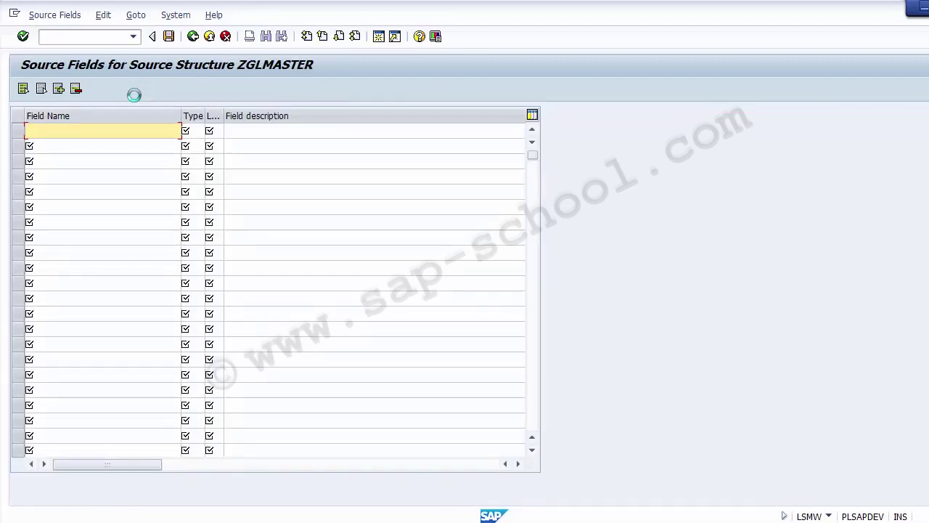
Compare the types in the Excel Type column with the field types SAP offers for the ZGLMASTER source fields
left_click(193, 130)
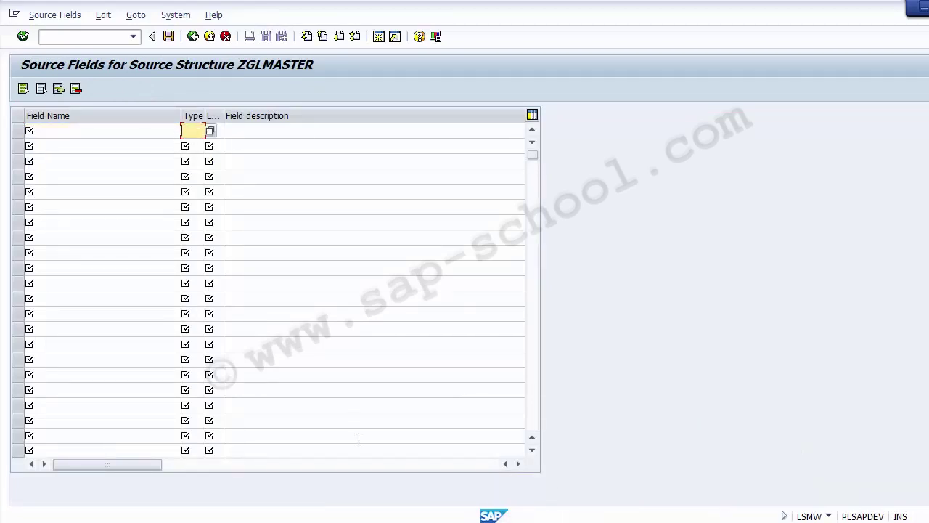
key("alt+Tab")
left_click(215, 190)
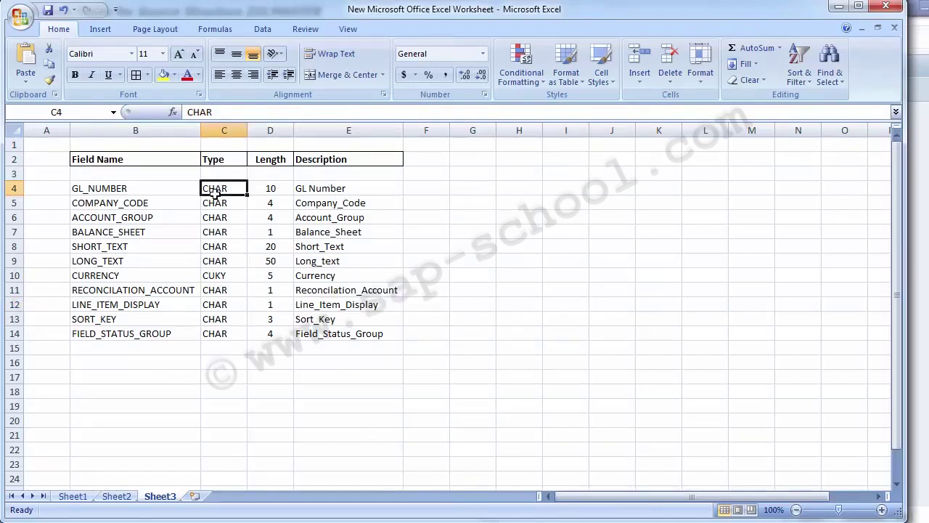
left_click_drag(215, 193, 215, 260)
key("alt+Tab")
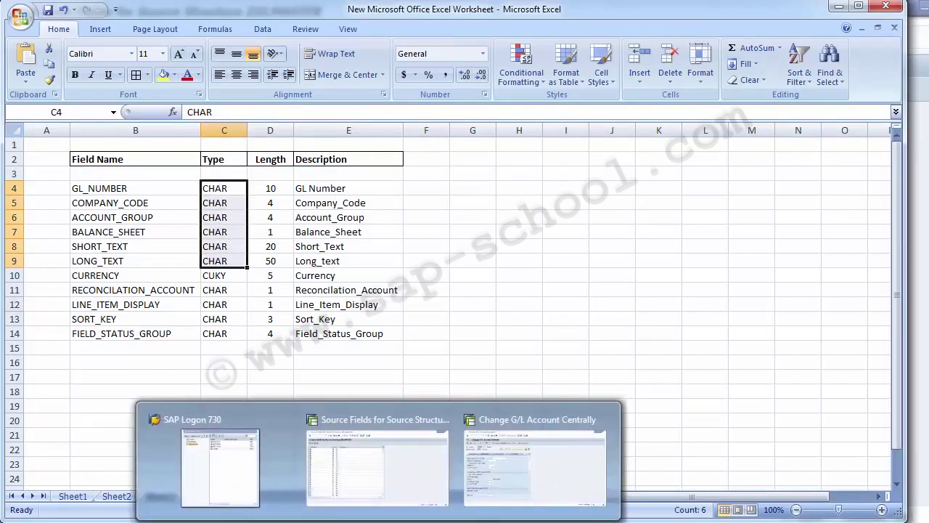
key("alt+Tab")
key("F4")
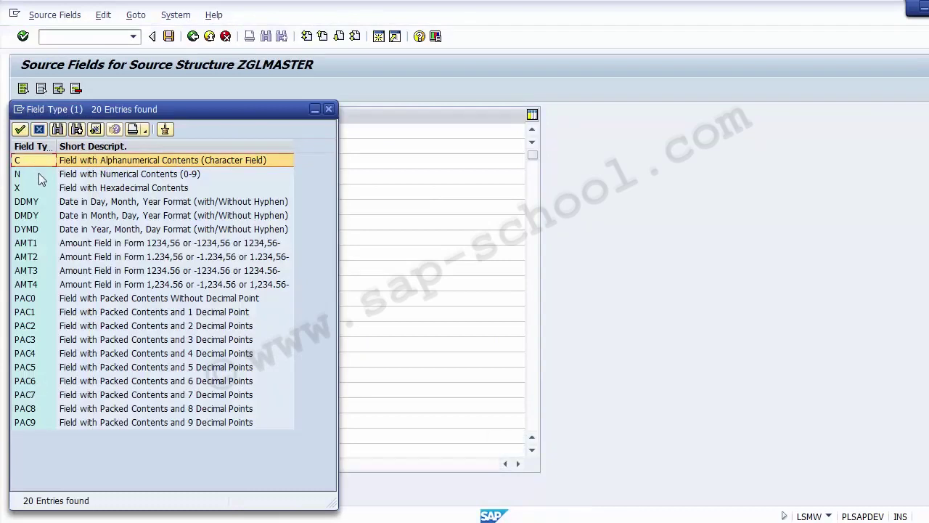
left_click(39, 176)
left_click(89, 190)
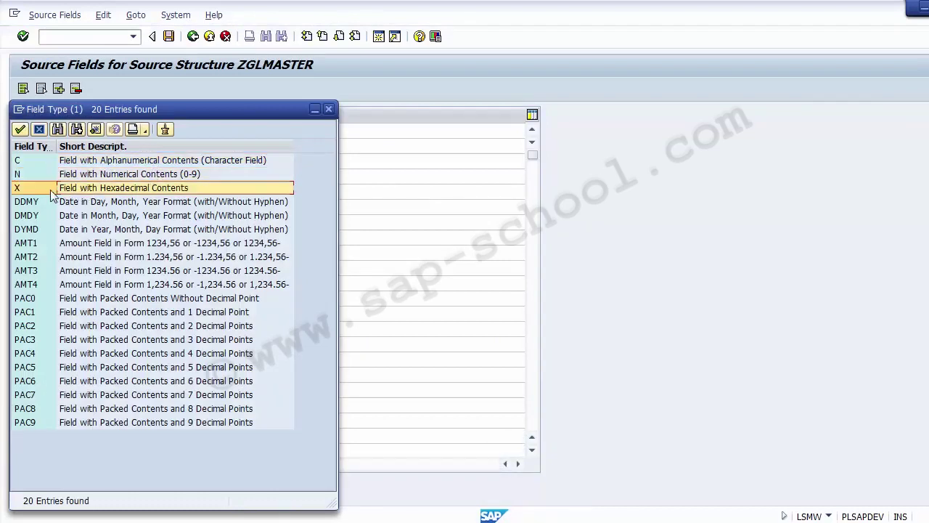
left_click(52, 189)
left_click(76, 203)
left_click(85, 228)
left_click(87, 285)
left_click(328, 109)
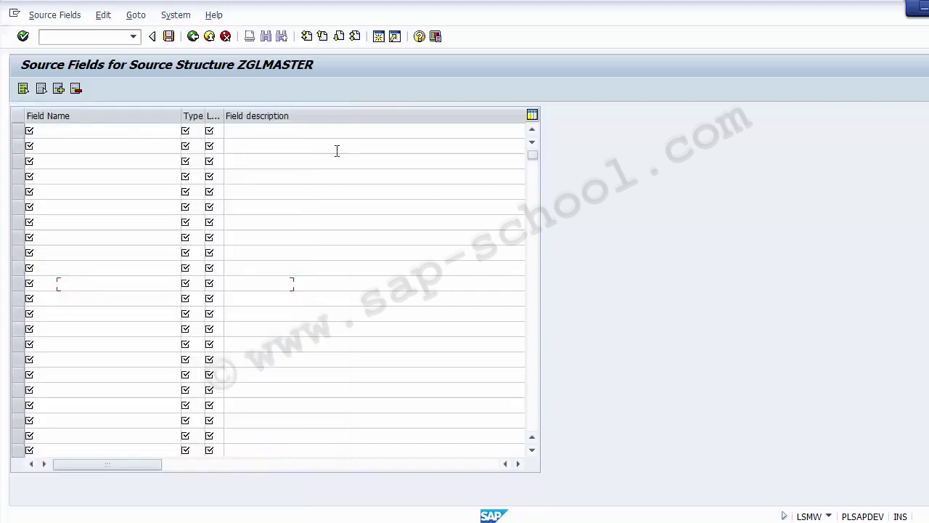
Switch to Excel and replace the GL_NUMBER type in cell C4 with c
key("alt+Tab")
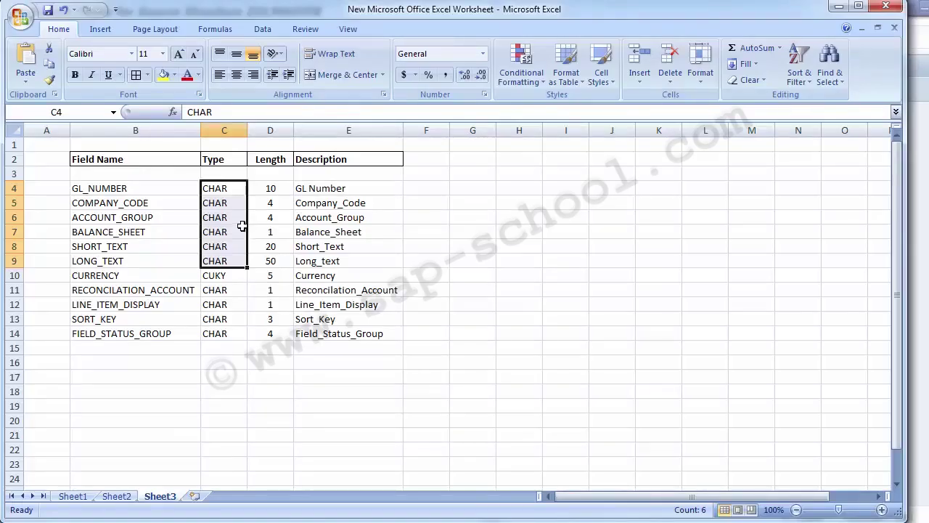
left_click(217, 191)
key("shift+Down")
key("shift+Down")
key("shift+Down")
key("shift+Down")
key("shift+Down")
key("shift+Down")
key("shift+Down")
key("shift+Down")
key("shift+Down")
key("shift+Down")
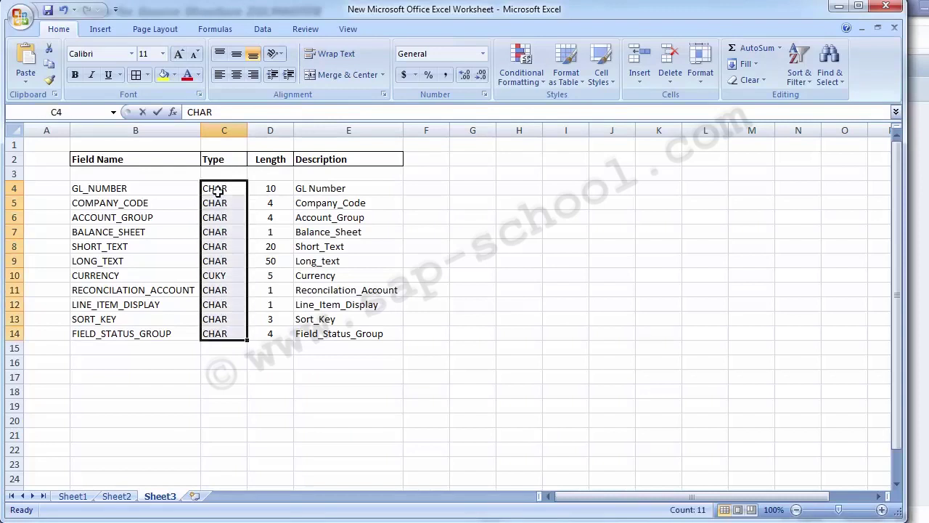
type("C")
key("Return")
left_click(217, 191)
type("c")
key("Return")
Try to paste the clipboard contents over the types in cells C5 to C14 and undo the paste
key("shift+Down")
key("shift+Down")
key("shift+Down")
key("shift+Down")
key("shift+Down")
key("shift+Down")
key("shift+Down")
key("shift+Down")
key("shift+Down")
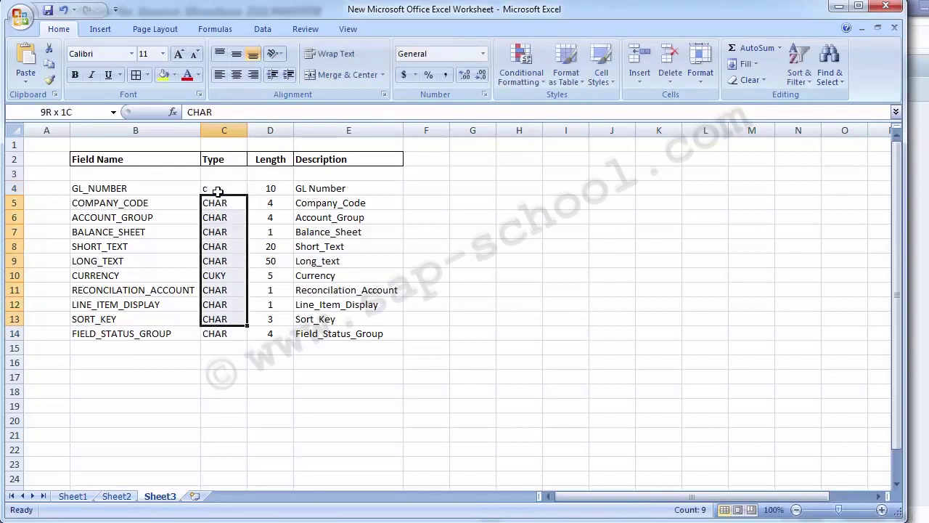
key("Return")
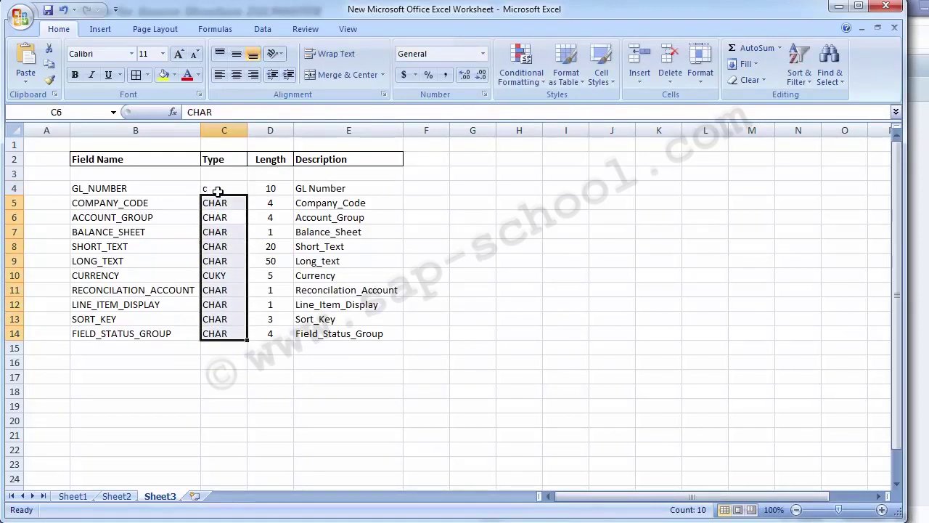
key("ctrl+v")
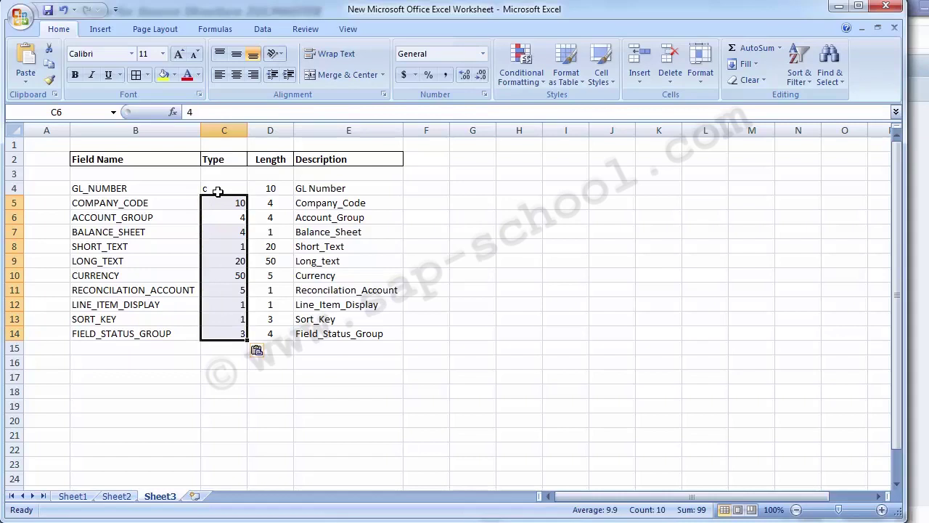
key("ctrl+z")
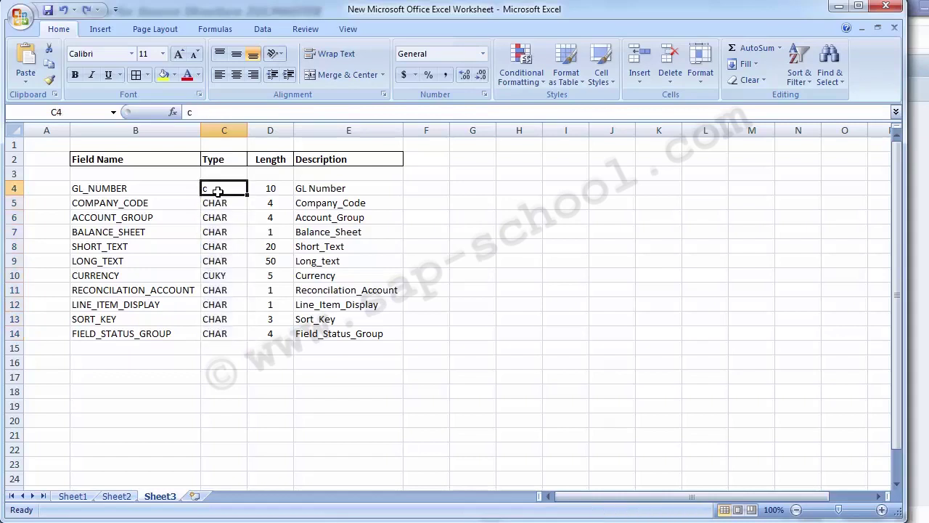
Copy the type c from cell C4 and paste it over the types in cells C5 to C14
key("ctrl+c")
key("Down")
key("shift+Down")
key("shift+Down")
key("shift+Down")
key("shift+Down")
key("shift+Down")
key("shift+Down")
key("shift+Down")
key("shift+Down")
key("shift+Down")
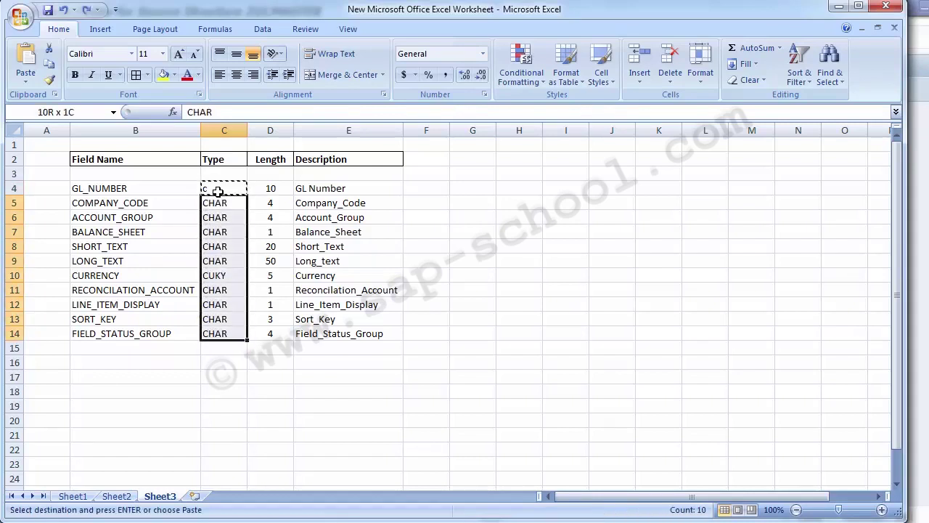
key("ctrl+v")
key("Up")
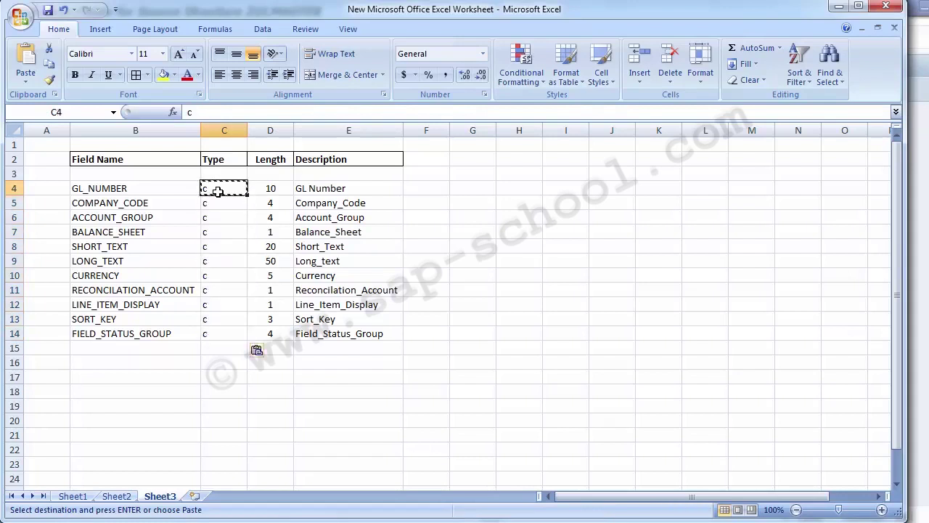
left_click(451, 261)
left_click(430, 186)
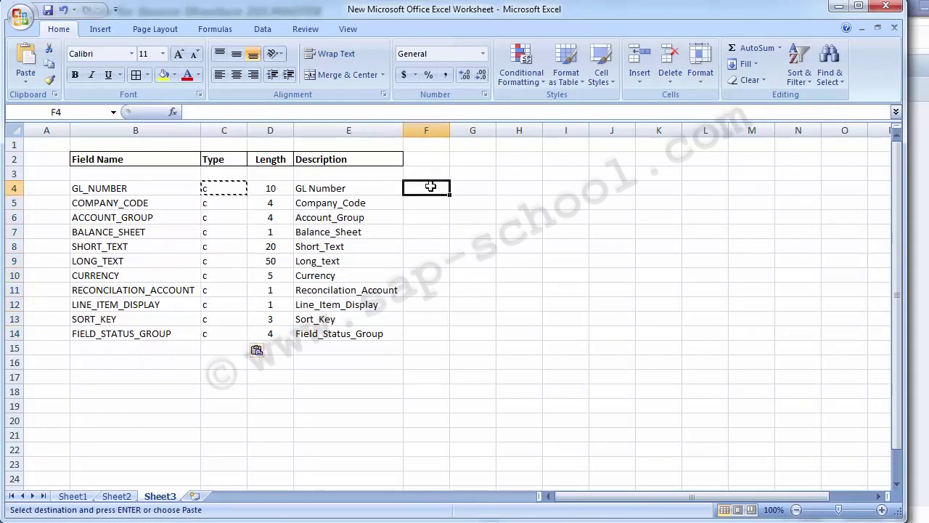
Copy the field definitions in cells B4 to E14 and paste them into SAP's ZGLMASTER source fields table, starting at the first row
key("Escape")
left_click(98, 190)
left_click_drag(187, 202, 368, 335)
key("ctrl+c")
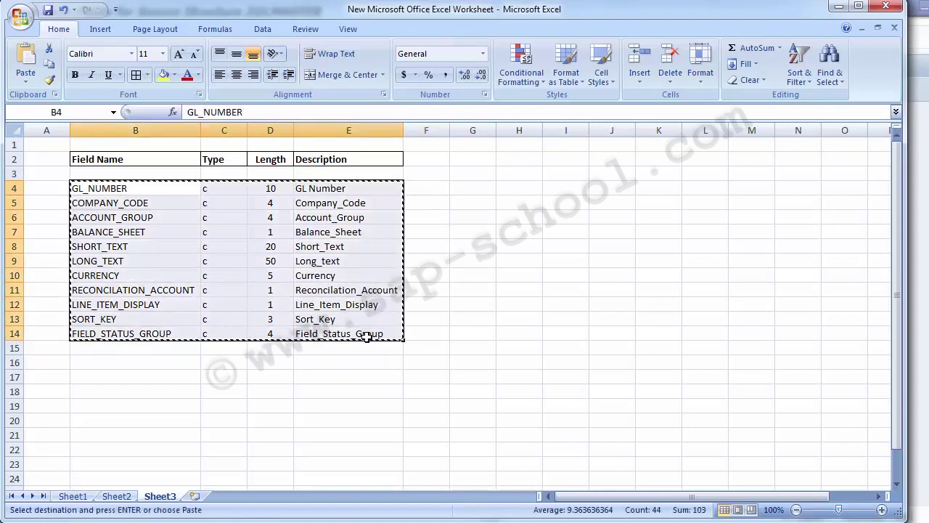
key("alt+Tab")
left_click(59, 132)
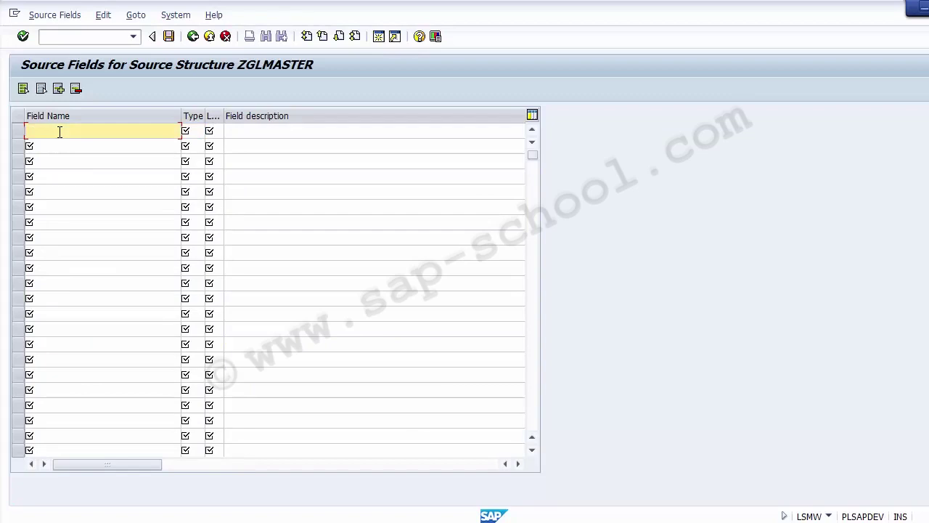
key("ctrl+v")
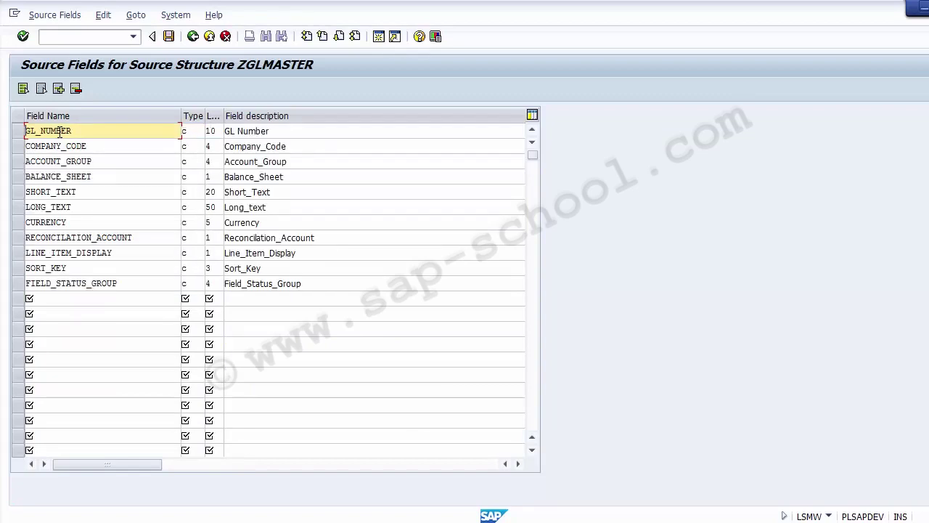
Switch back to Excel, clear the copy selection and review the field names one by one from GL_NUMBER to FIELD_STATUS_GROUP
key("alt+Tab")
left_click(86, 200)
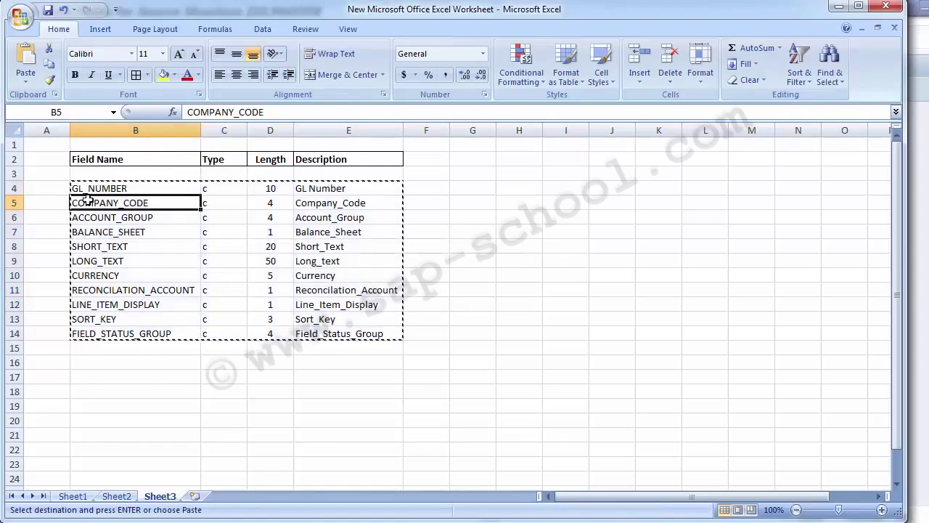
left_click(63, 188)
key("Escape")
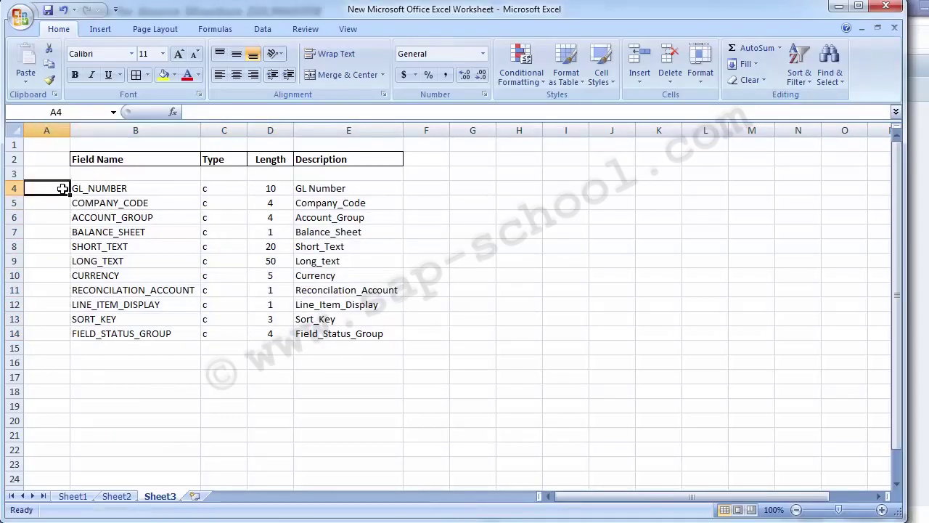
left_click(99, 188)
left_click(103, 204)
left_click(105, 218)
left_click(106, 232)
left_click(106, 246)
left_click(107, 263)
left_click(107, 276)
left_click(108, 290)
left_click(107, 305)
left_click(107, 320)
left_click(107, 332)
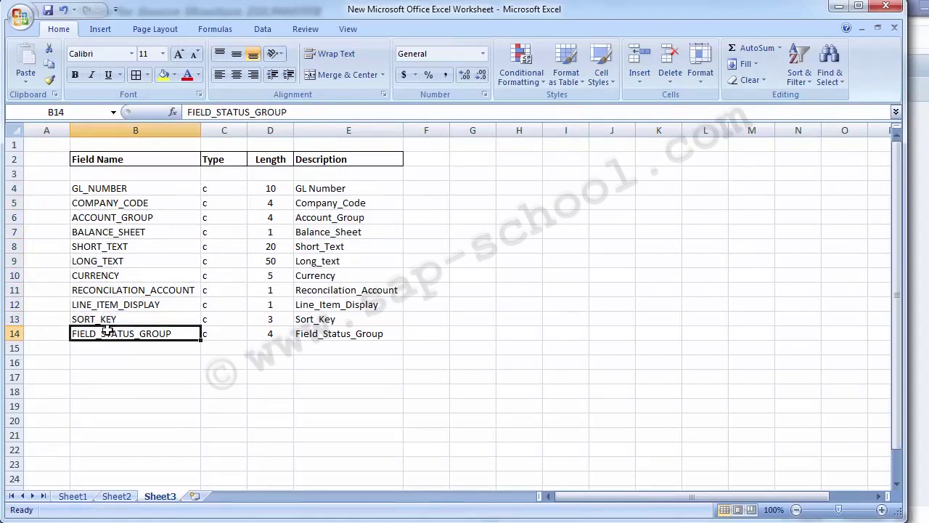
Review the field names, types, lengths and descriptions in the worksheet's GL master field list
left_click(90, 189)
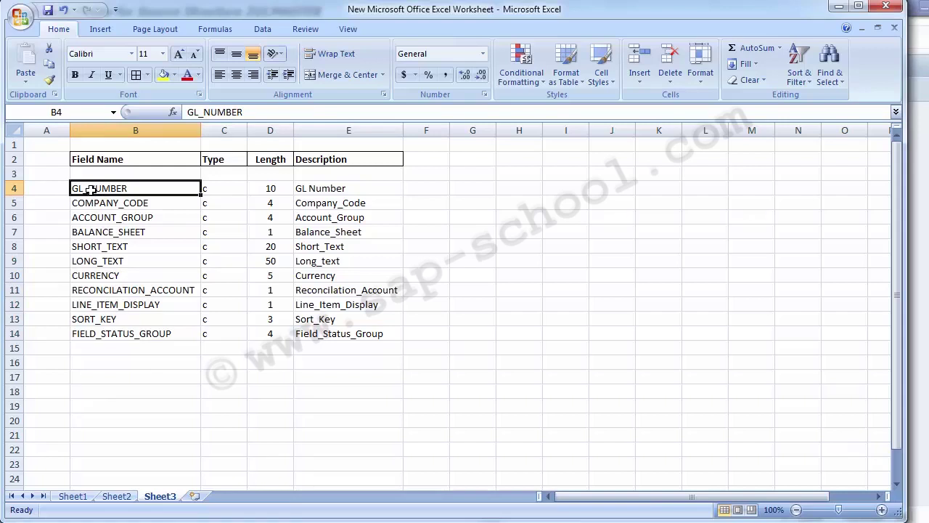
left_click_drag(90, 190, 121, 349)
left_click_drag(219, 190, 223, 335)
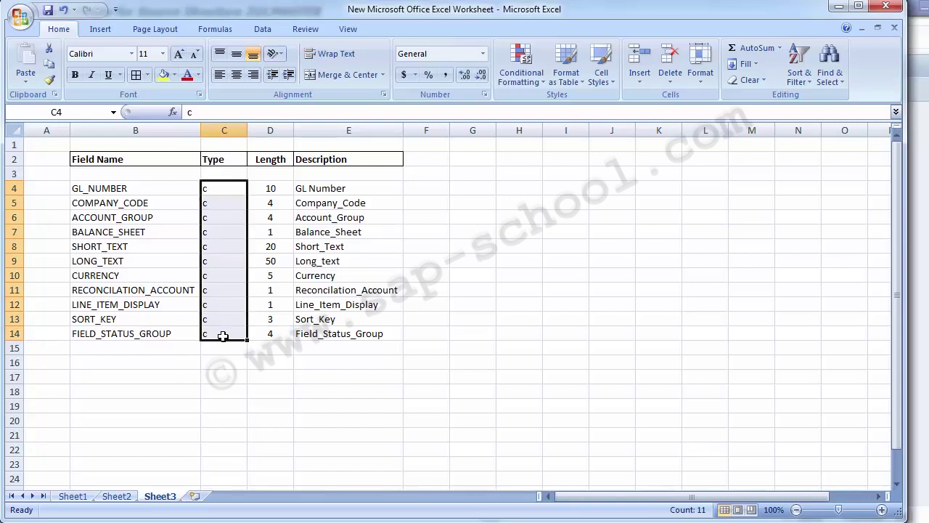
key("Right")
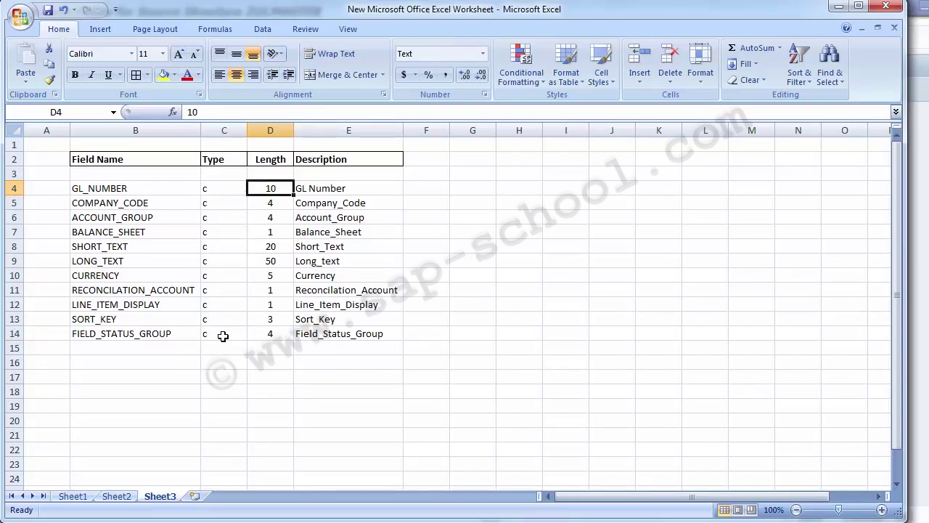
key("Right")
key("Down")
key("Left")
key("Left")
key("Left")
key("Left")
key("Right")
key("Up")
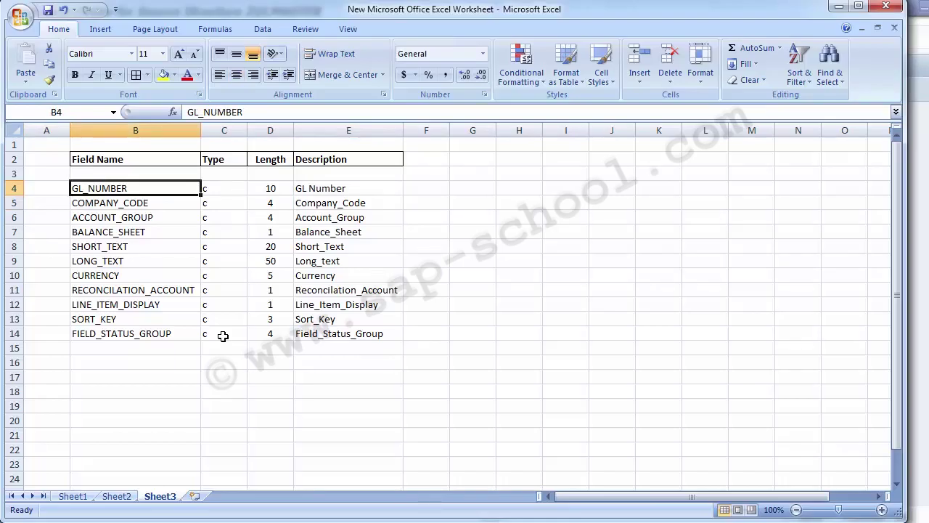
Switch to SAP, save the field table of source structure ZGLMASTER and return to the source field overview
key("alt+Tab")
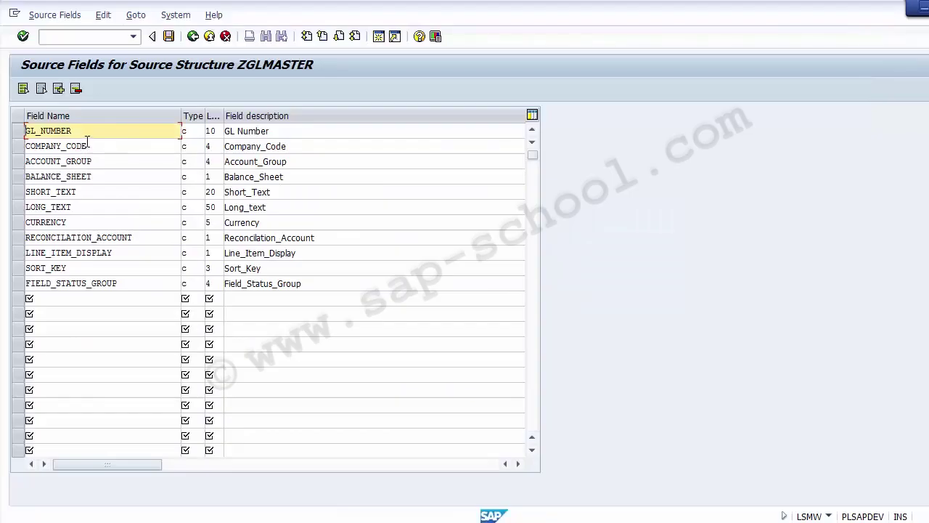
left_click(169, 37)
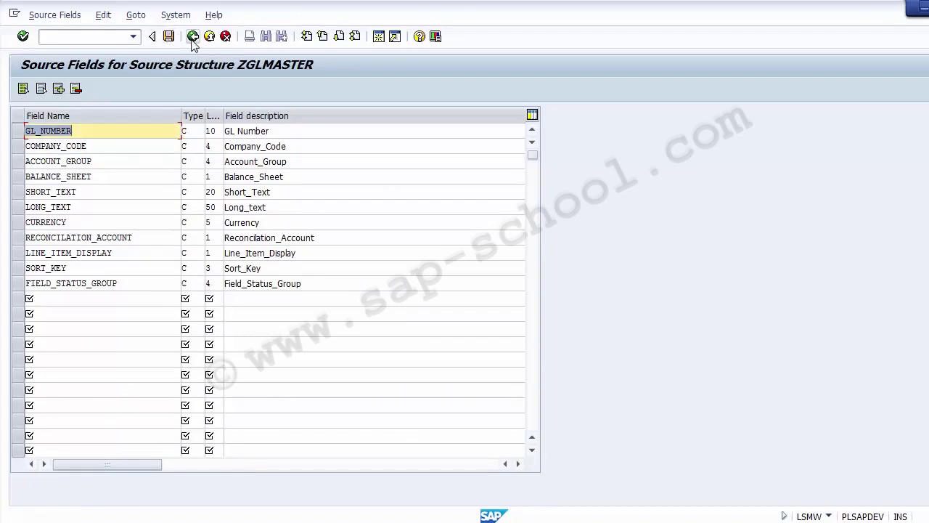
left_click(192, 38)
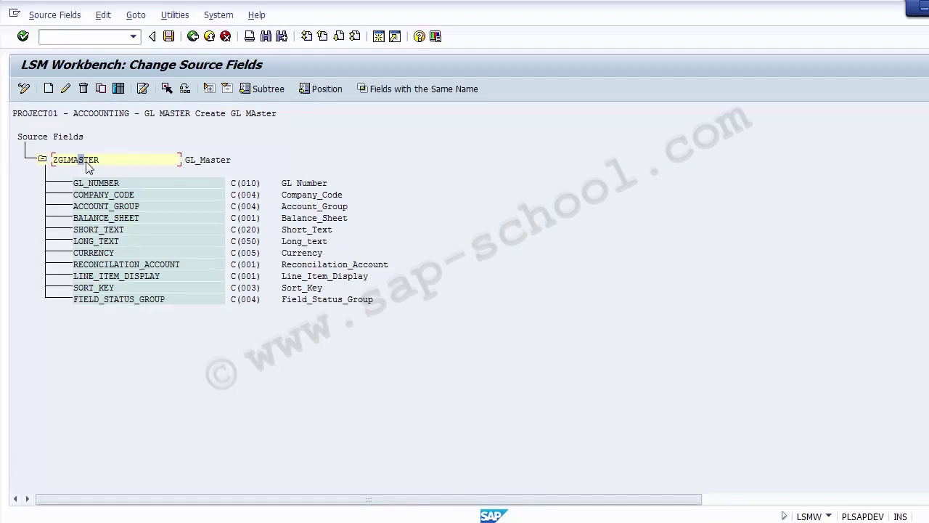
Check the field names and lengths under ZGLMASTER, save the source fields and return to the process step list
left_click(57, 140)
left_click(105, 185)
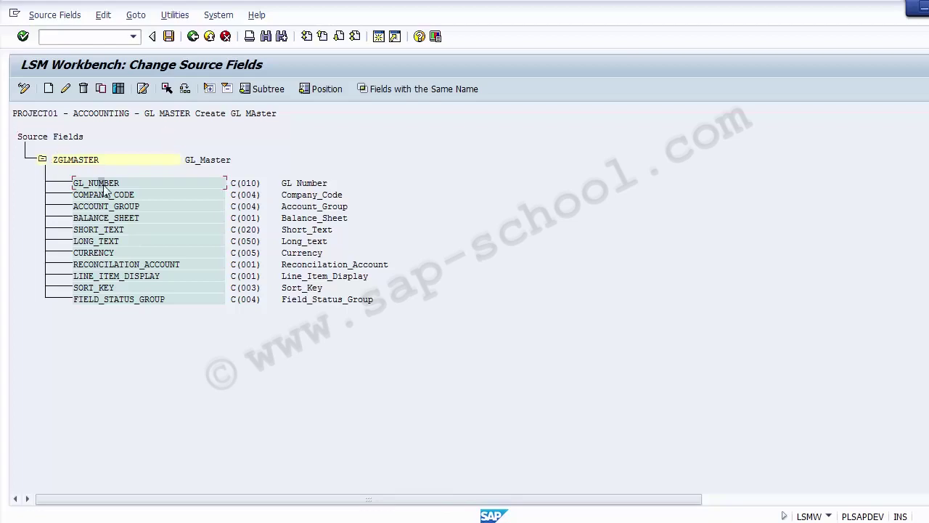
left_click(237, 186)
left_click(160, 194)
left_click(232, 200)
left_click(253, 196)
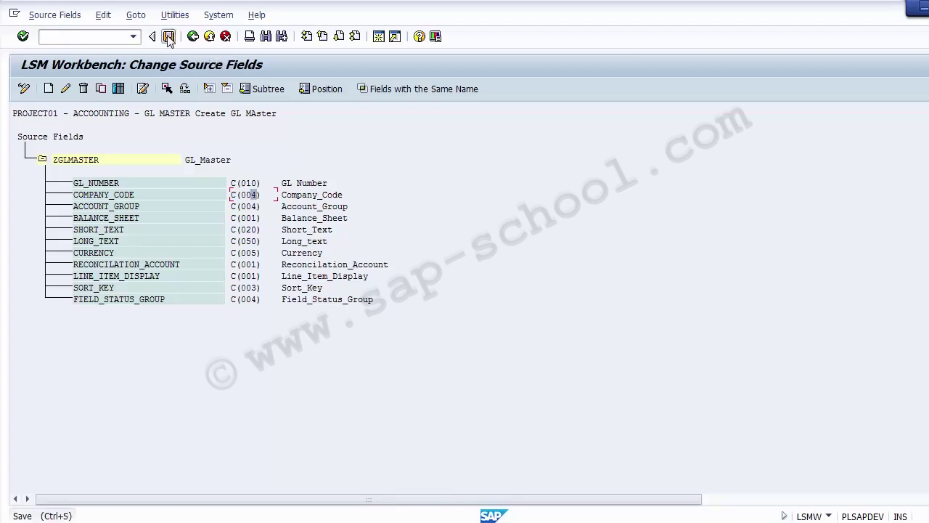
left_click(168, 37)
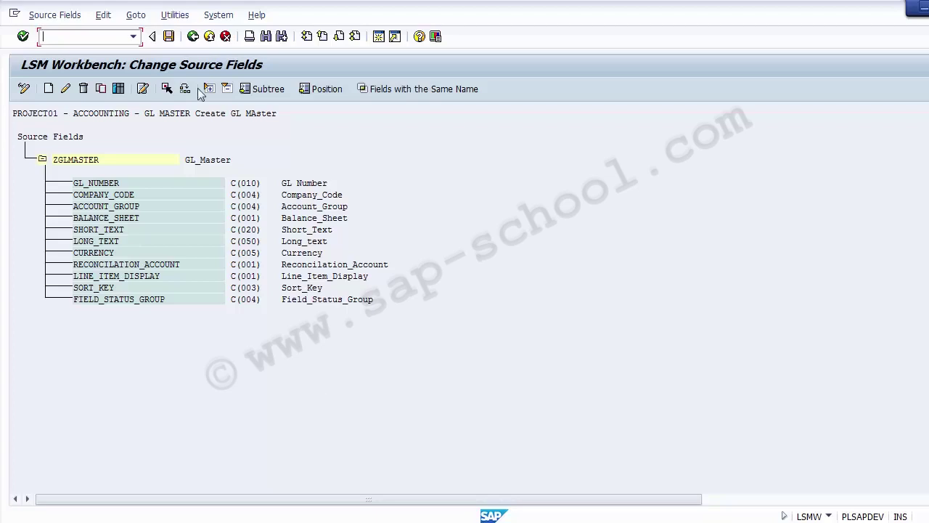
left_click(193, 36)
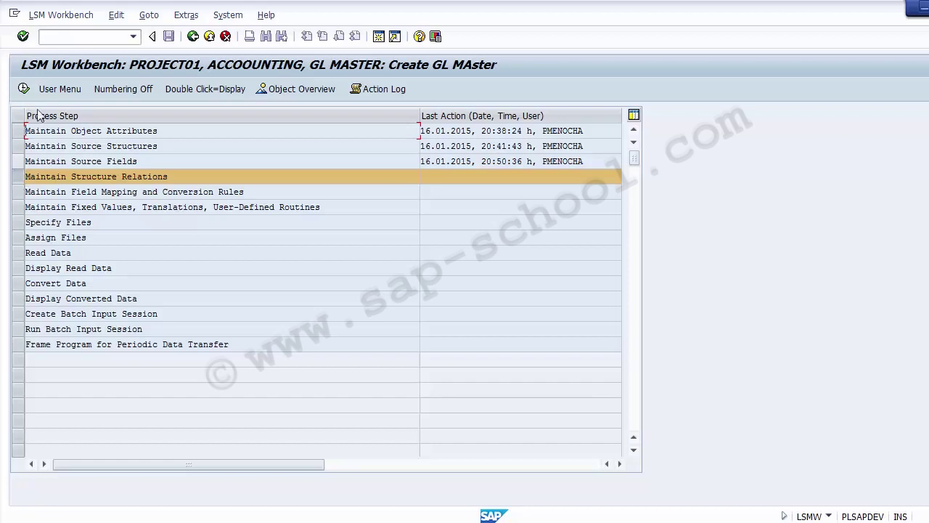
Open Maintain Structure Relations in change mode, save the ZFS00 to ZGLMASTER relationship and return to the process steps
left_click(23, 88)
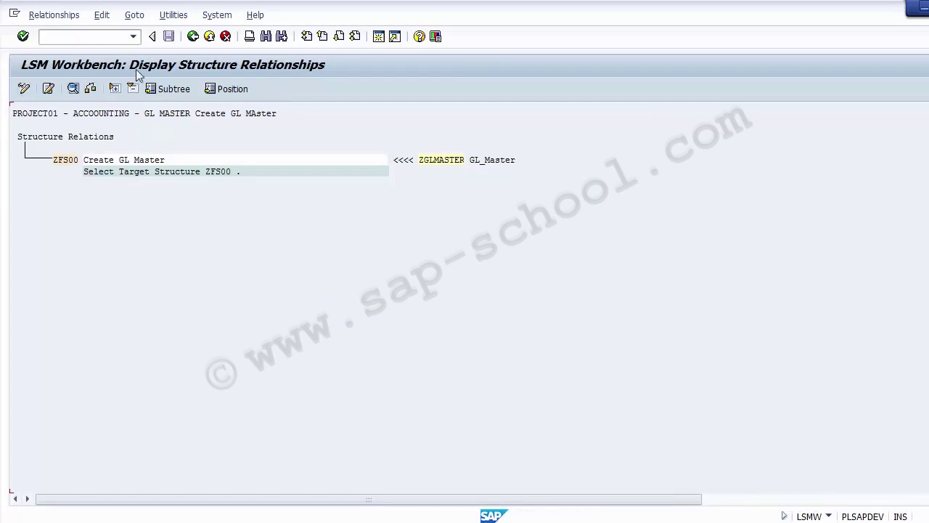
left_click(23, 88)
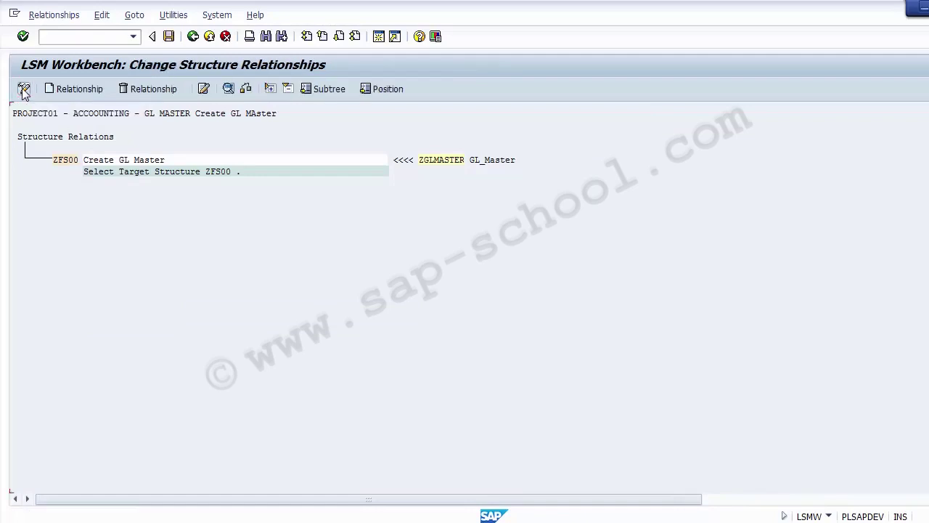
left_click(171, 39)
left_click(193, 36)
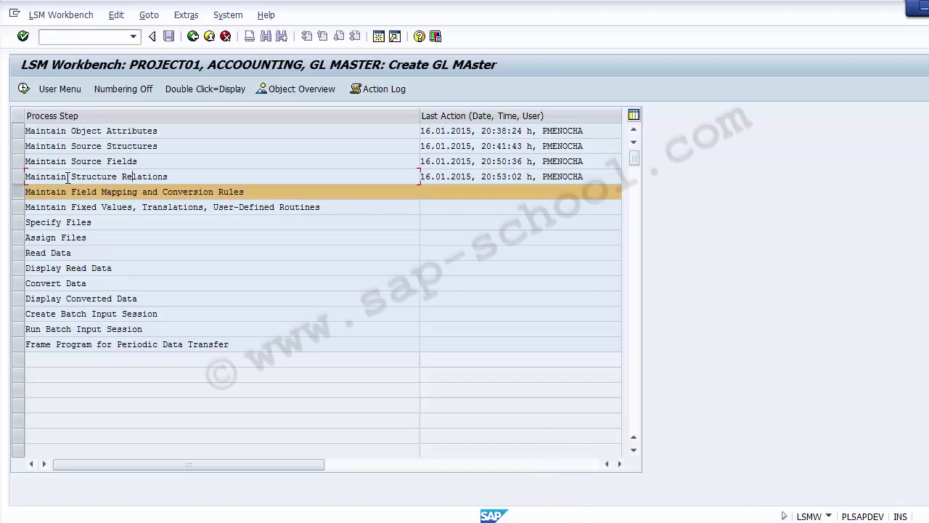
Open Maintain Field Mapping and Conversion Rules and switch it to change mode
left_click(23, 89)
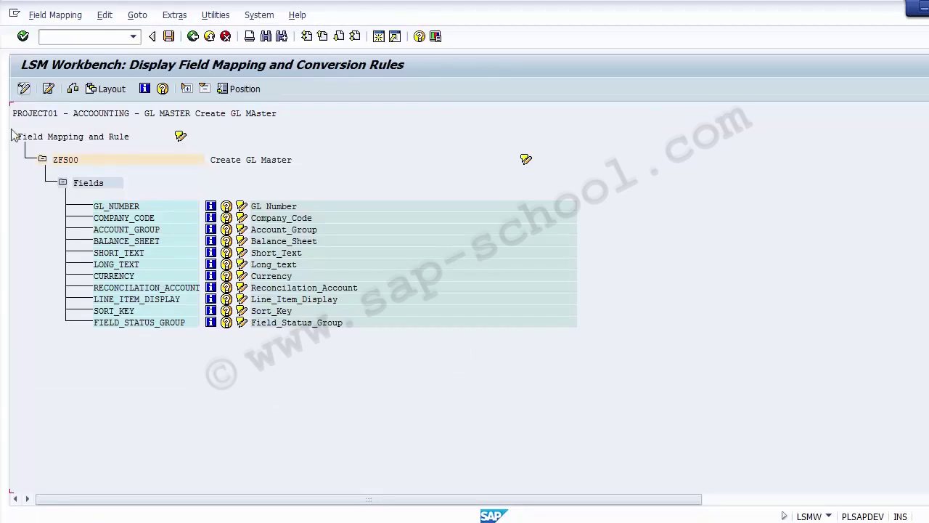
left_click(99, 184)
left_click(132, 208)
left_click(279, 209)
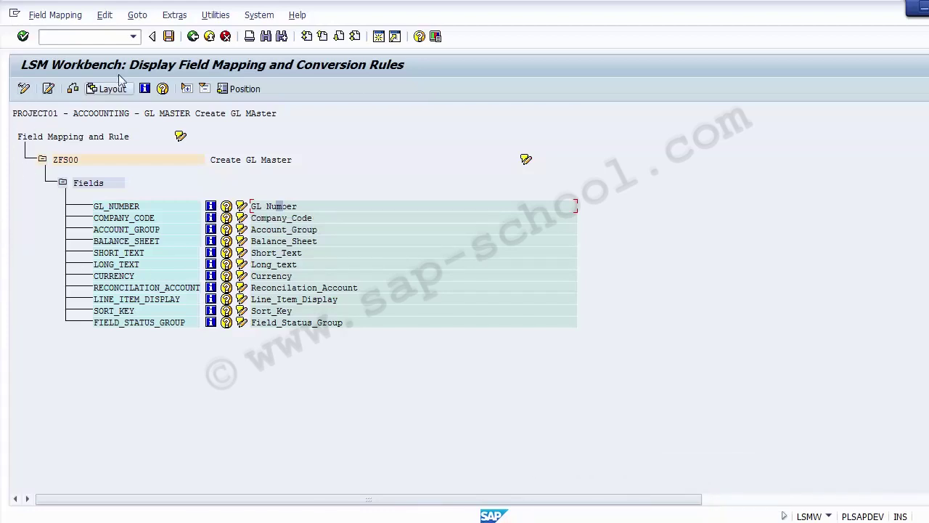
left_click(24, 89)
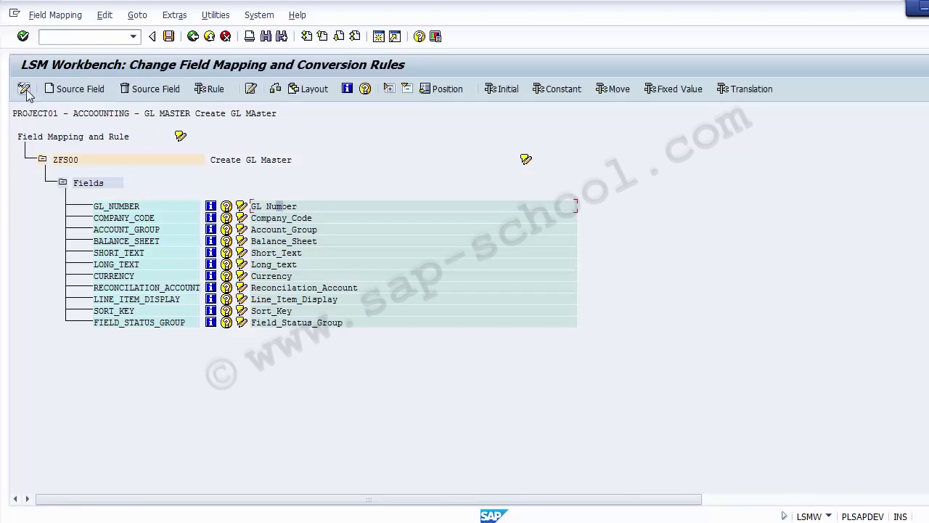
Examine the target fields under ZFS00 from GL_NUMBER to FIELD_STATUS_GROUP that need a source field
left_click(241, 208)
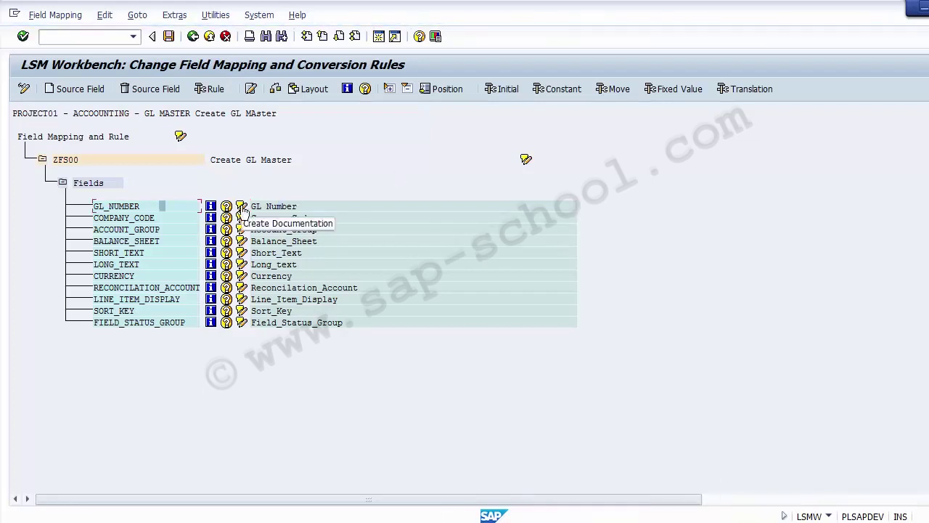
left_click(124, 218)
left_click(122, 276)
left_click(123, 323)
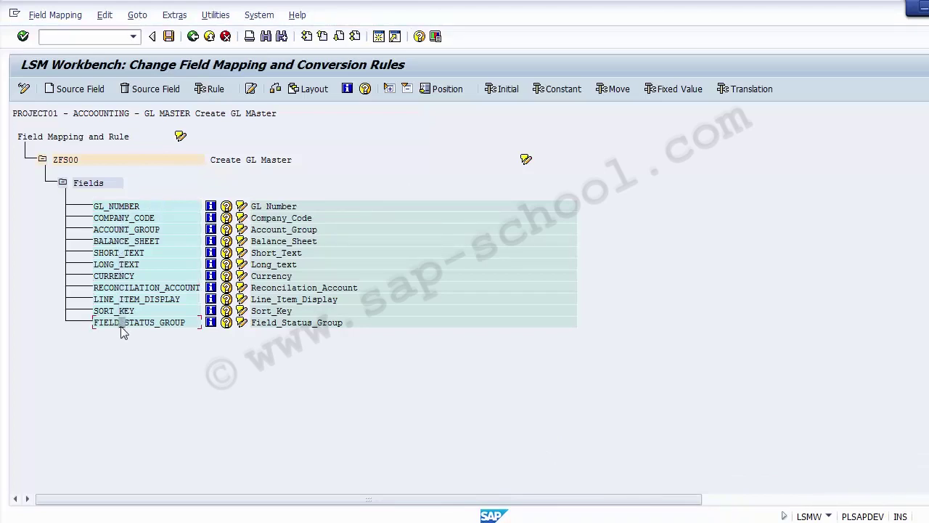
left_click(114, 208)
left_click(115, 219)
left_click(116, 230)
left_click(116, 241)
left_click(112, 208)
left_click(125, 218)
Assign the ZGLMASTER source field GL_NUMBER to the target field GL_NUMBER
left_click(125, 208)
left_click(71, 91)
left_click_drag(103, 141, 427, 102)
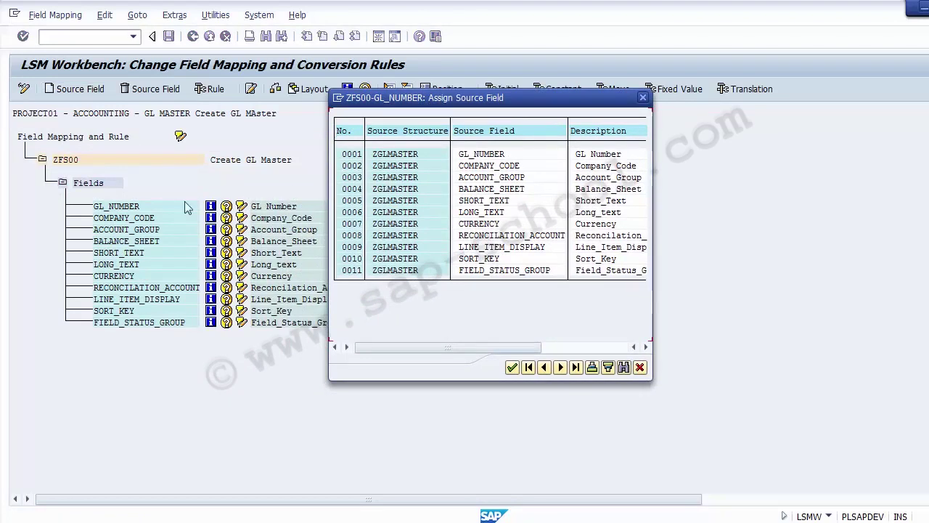
left_click(491, 156)
double_click(497, 154)
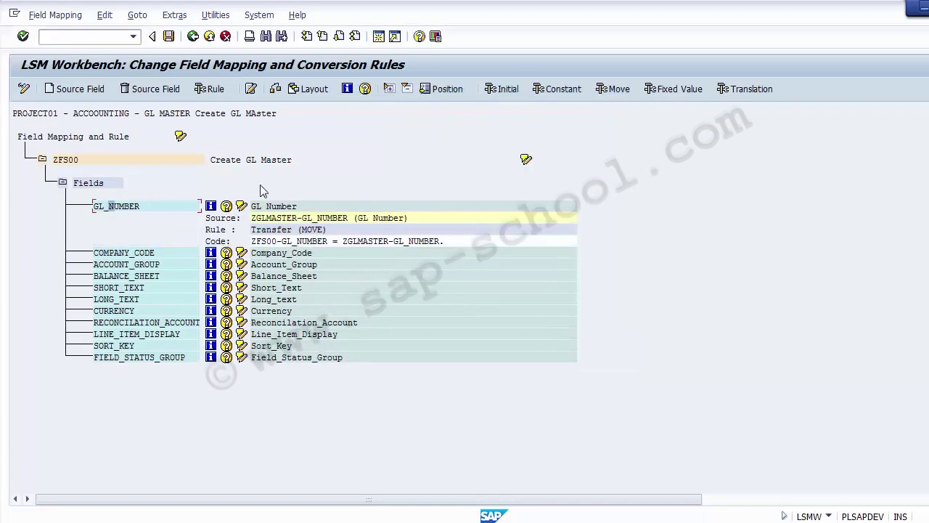
left_click(344, 230)
Assign the source field COMPANY_CODE to the COMPANY_CODE target field and check its transfer rule and code
left_click(118, 253)
left_click(75, 91)
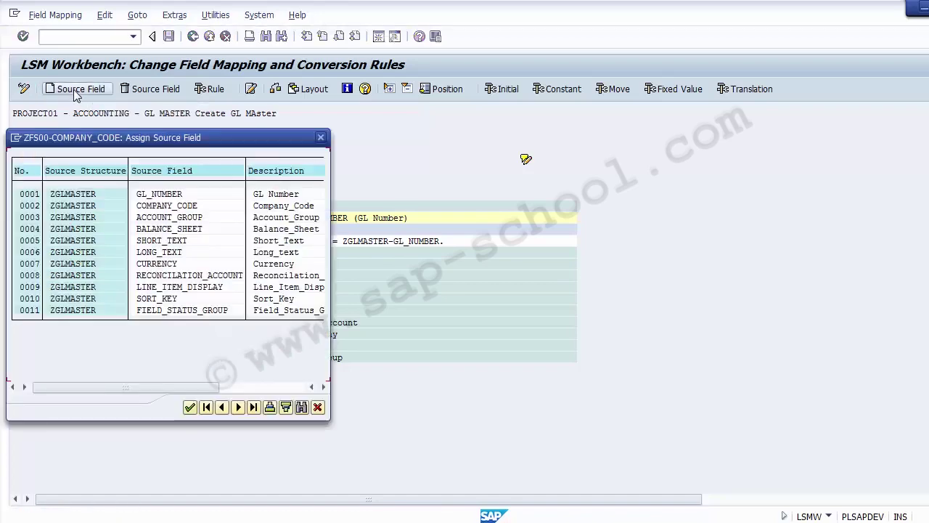
left_click_drag(150, 136, 434, 29)
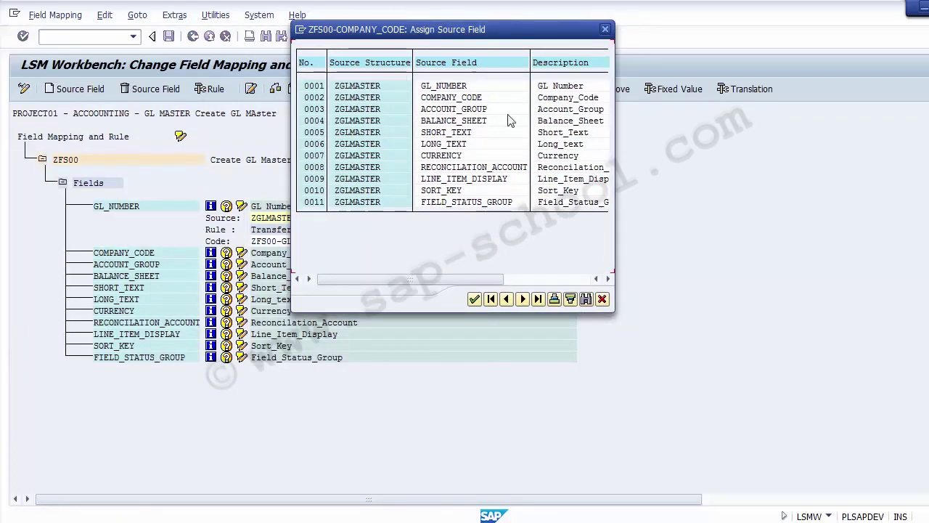
left_click(465, 99)
double_click(462, 99)
left_click(335, 277)
left_click(333, 289)
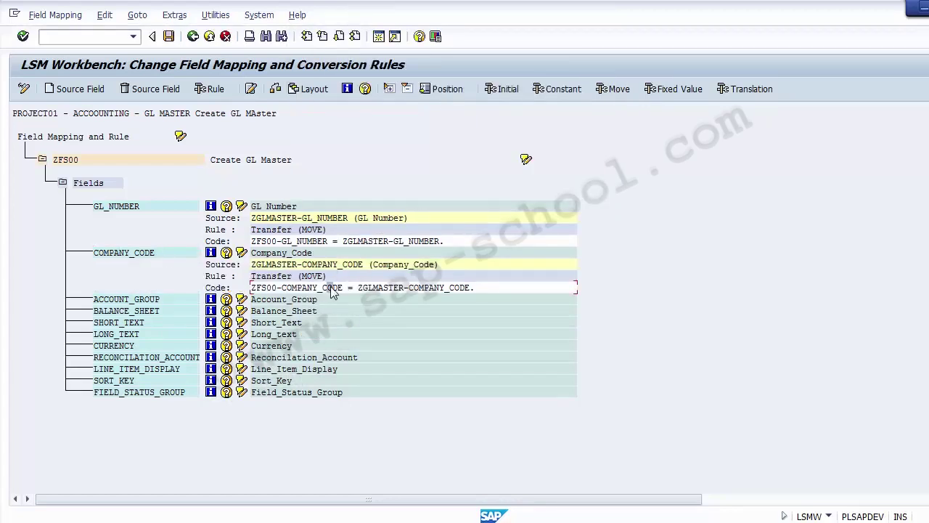
Assign the source field ACCOUNT_GROUP to the ACCOUNT_GROUP target field
left_click(137, 301)
left_click(77, 93)
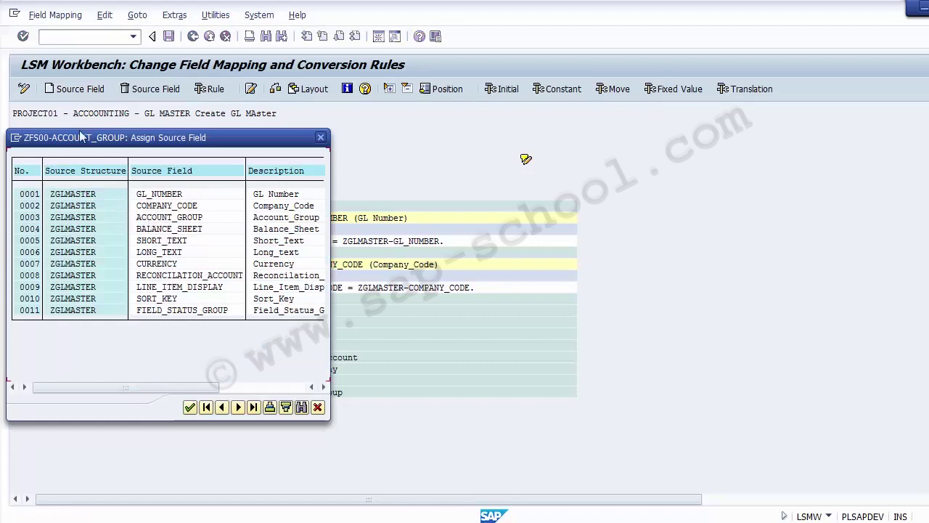
left_click_drag(78, 143, 297, 135)
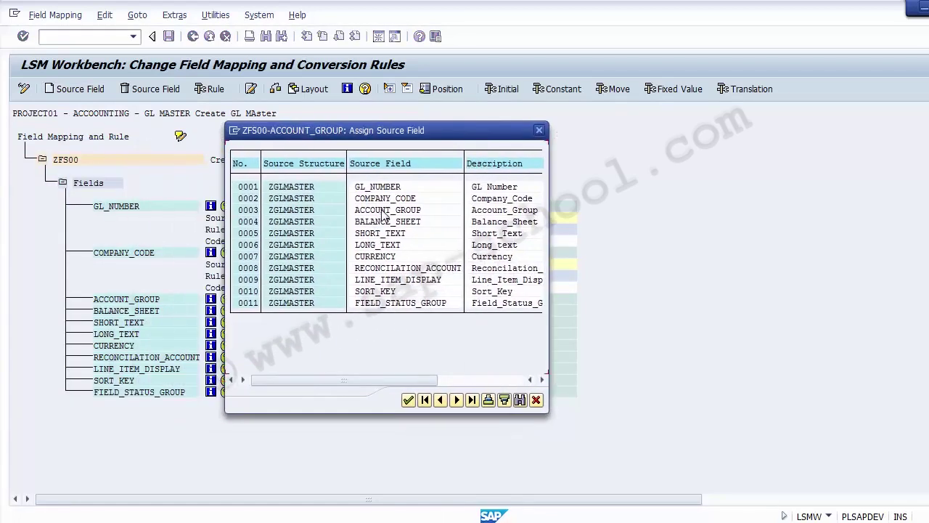
left_click(385, 216)
double_click(387, 210)
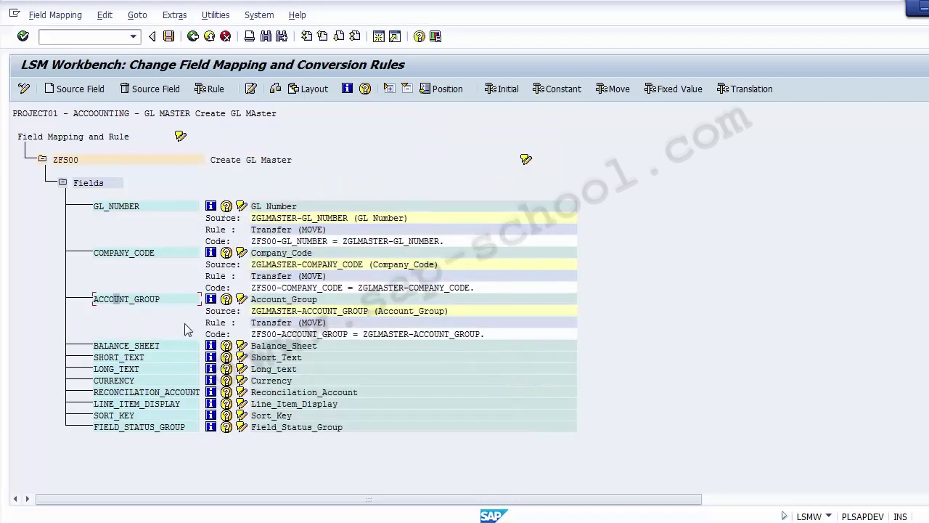
Assign the source fields BALANCE_SHEET and SHORT_TEXT to the target fields of the same names
left_click(125, 347)
left_click(73, 89)
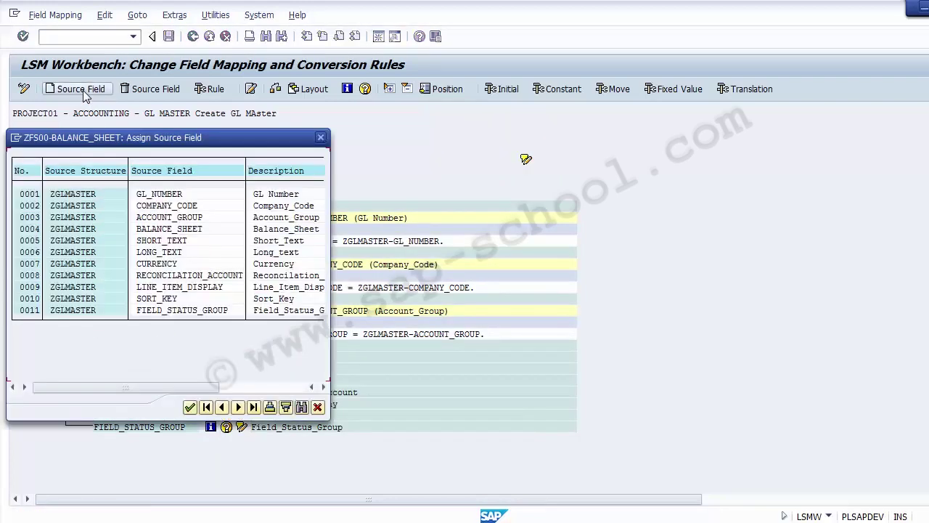
double_click(167, 228)
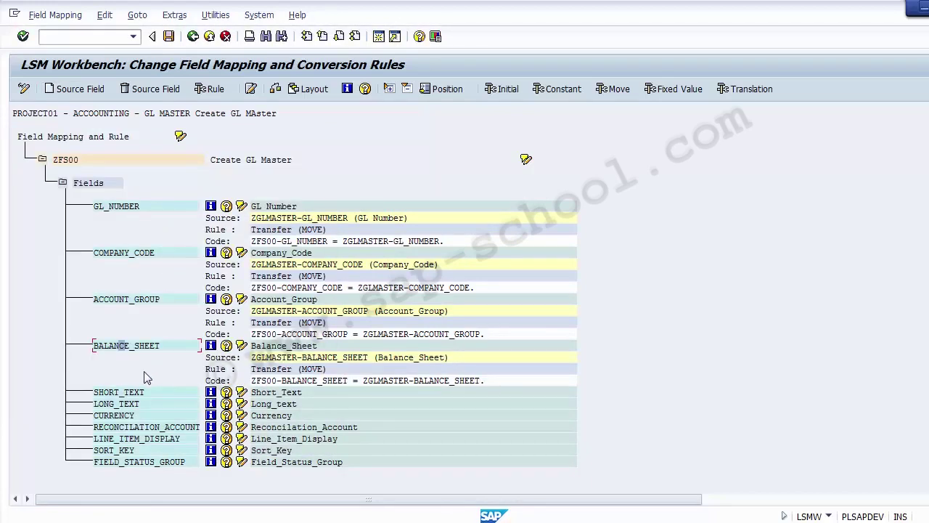
left_click(121, 393)
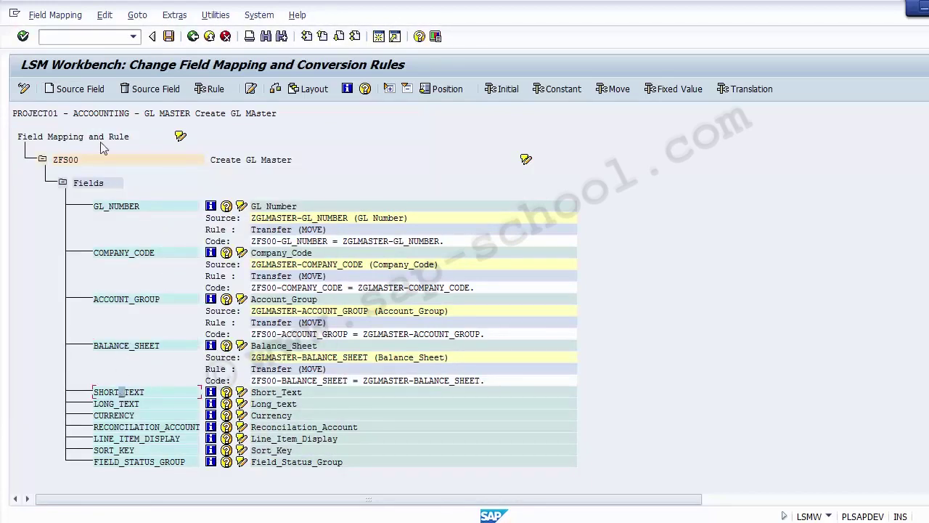
left_click(70, 91)
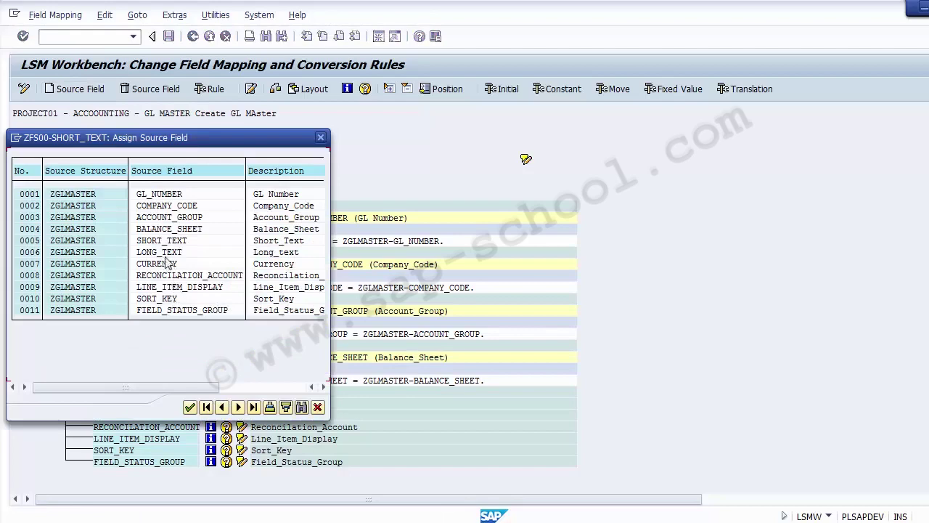
double_click(157, 241)
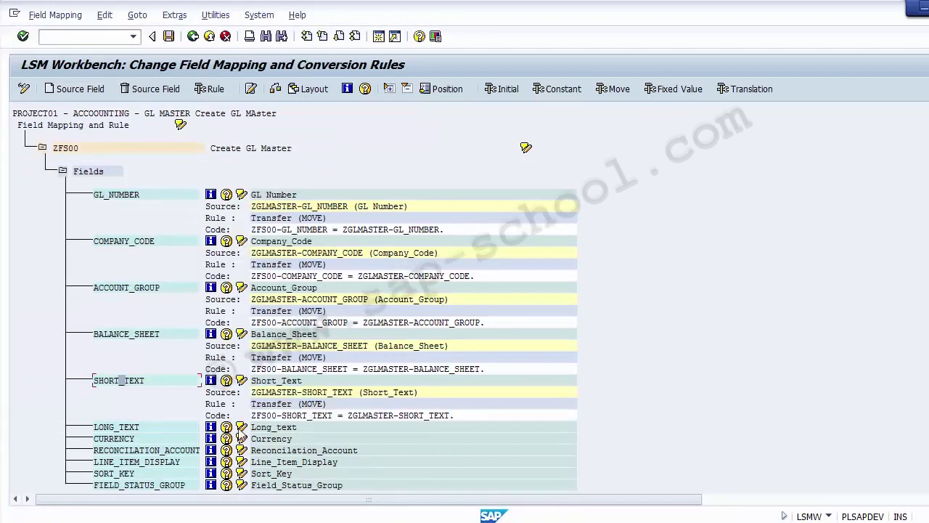
Assign the source fields LONG_TEXT and CURRENCY to the target fields of the same names
left_click(114, 428)
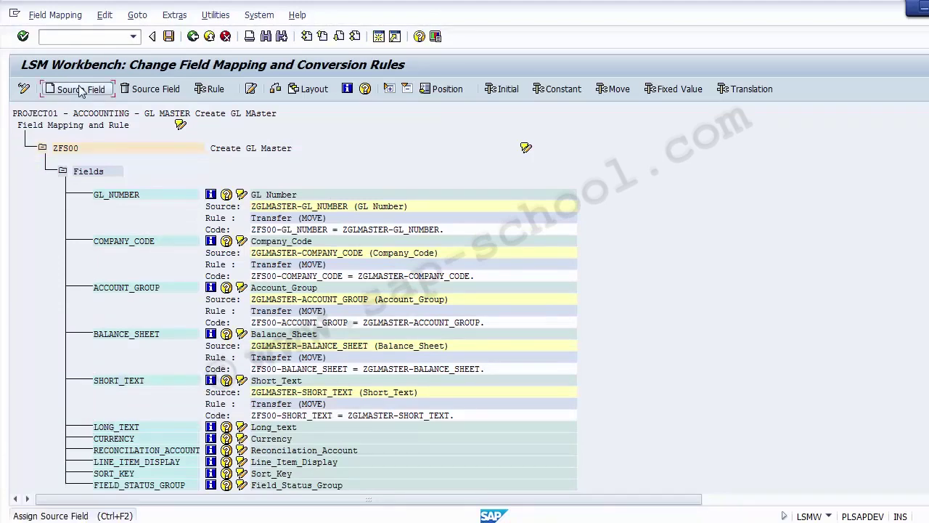
left_click(72, 89)
double_click(167, 251)
left_click(114, 473)
left_click(74, 89)
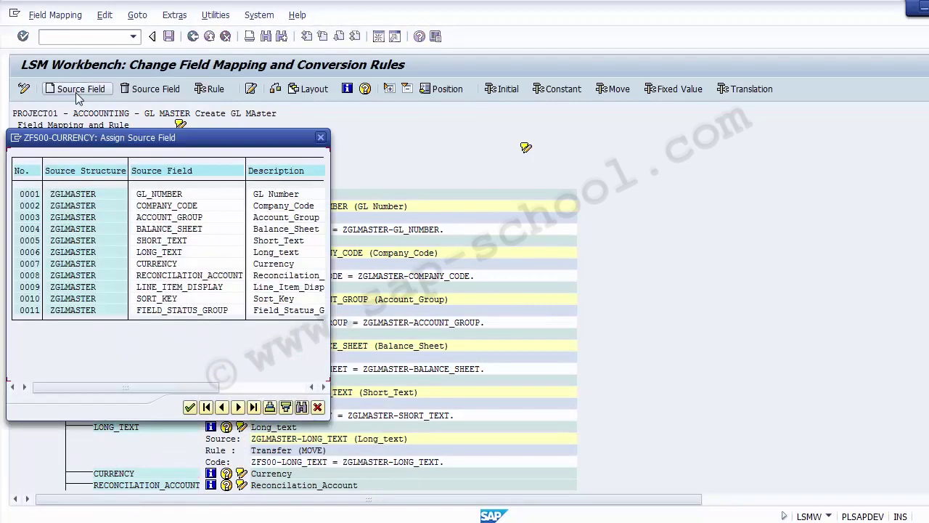
double_click(156, 264)
scroll(298, 334, "down", 10)
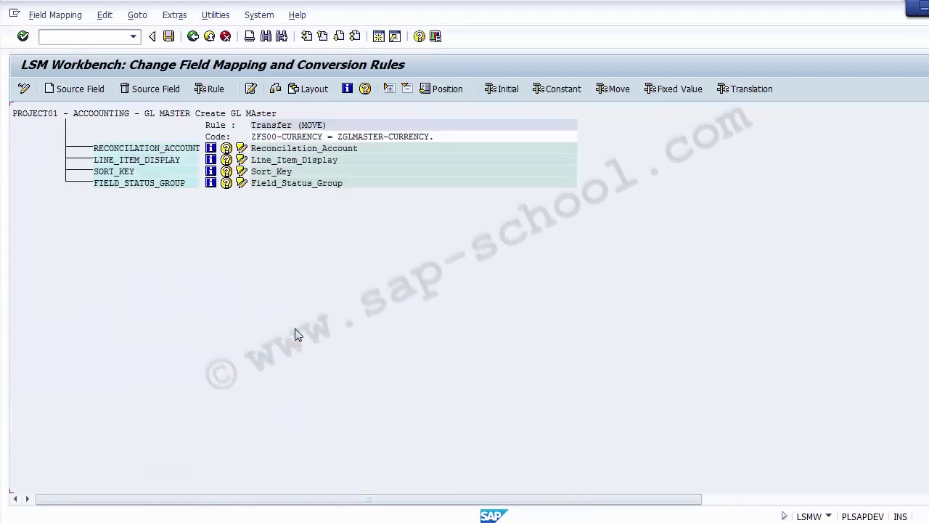
Assign the source fields RECONCILATION_ACCOUNT and LINE_ITEM_DISPLAY to the target fields of the same names
left_click(76, 88)
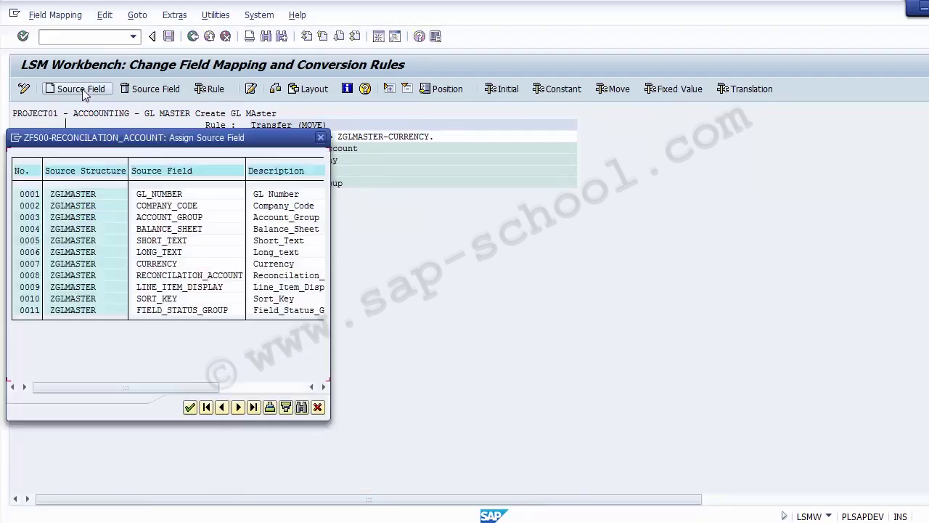
double_click(166, 277)
left_click(121, 193)
left_click(85, 90)
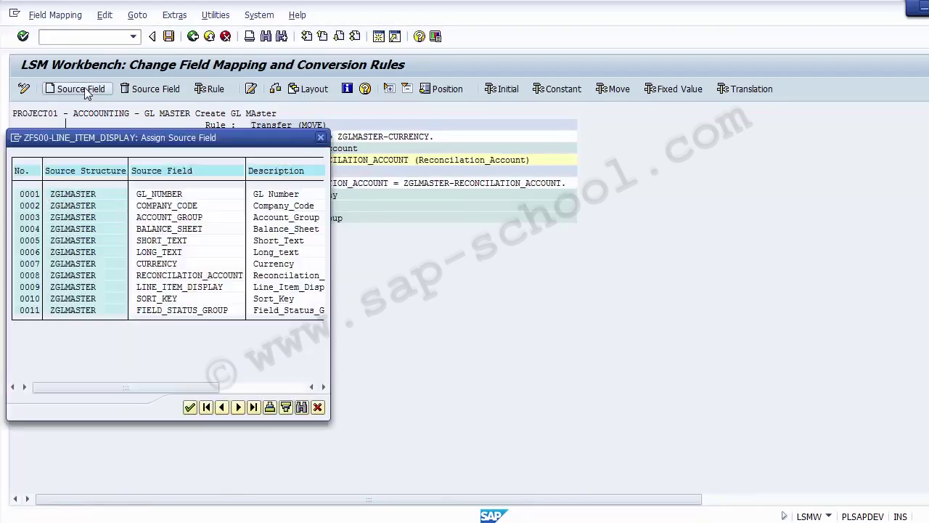
double_click(169, 288)
Assign the source fields SORT_KEY and FIELD_STATUS_GROUP to the target fields of the same names
left_click(122, 241)
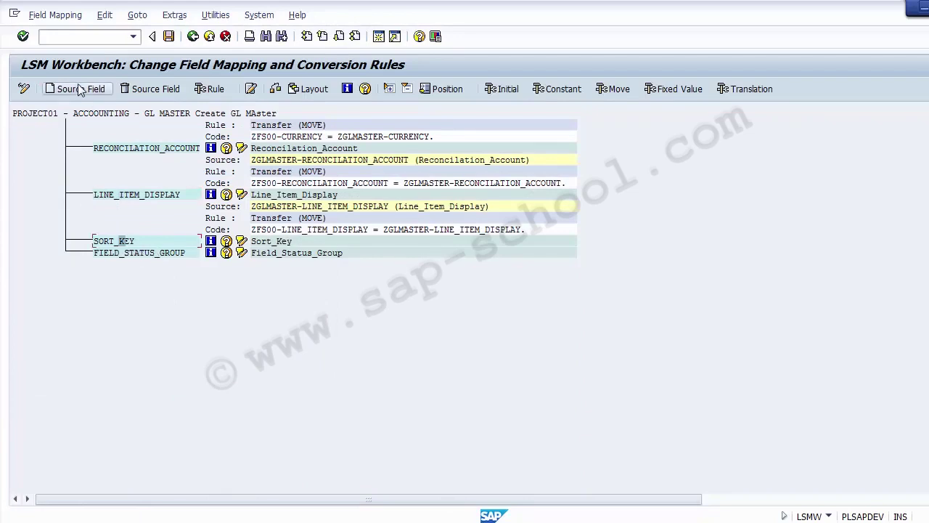
left_click(80, 89)
double_click(147, 298)
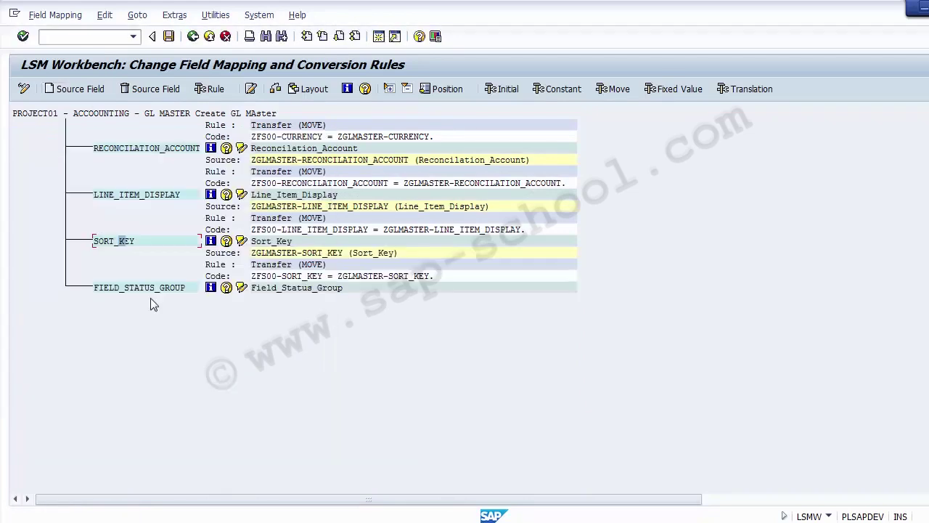
left_click(140, 289)
left_click(78, 89)
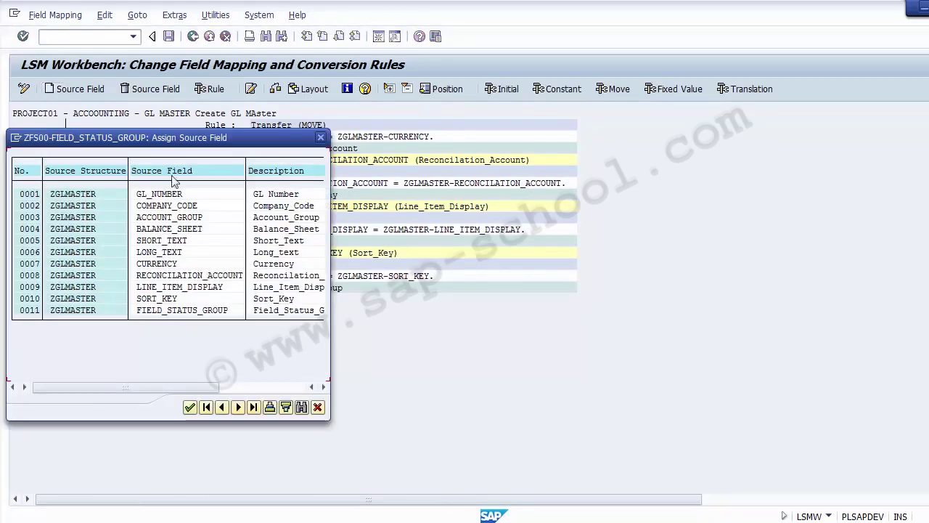
double_click(173, 311)
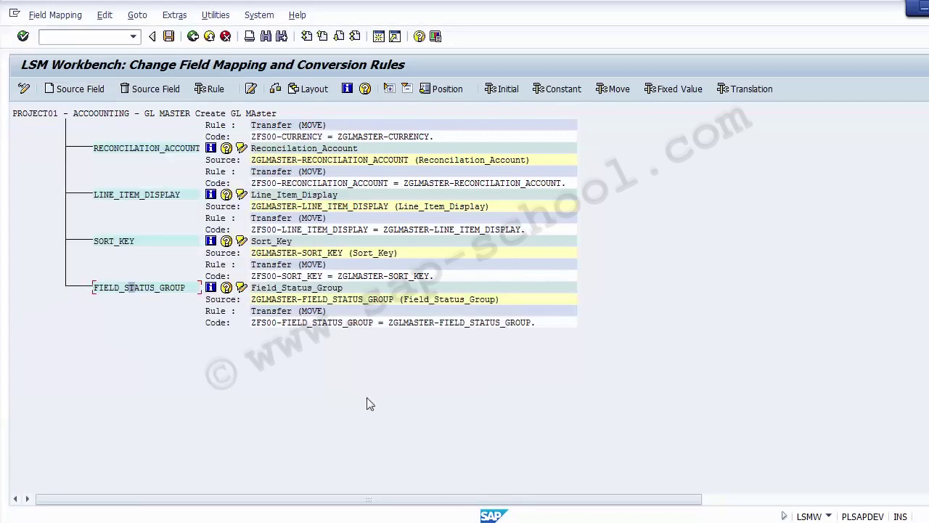
Save the field mapping and conversion rules and return to the process step list
scroll(927, 210, "up", 10)
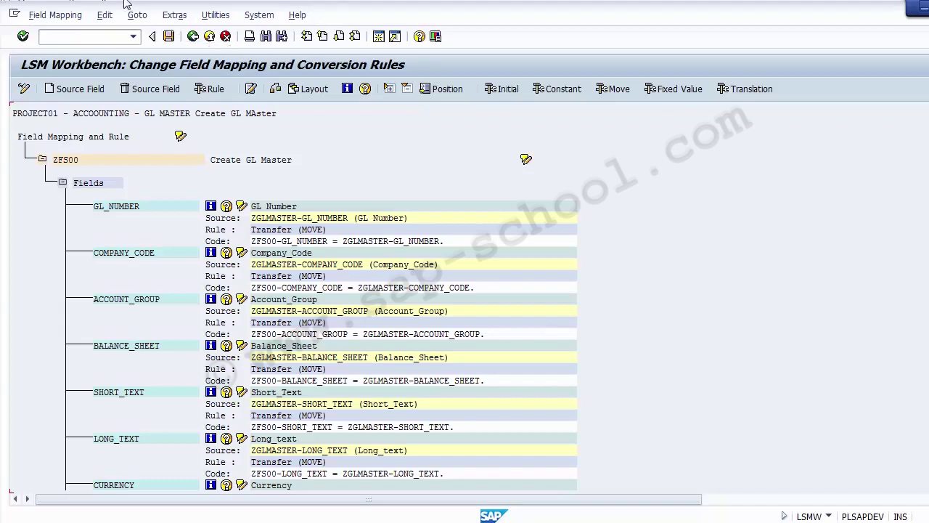
left_click(168, 37)
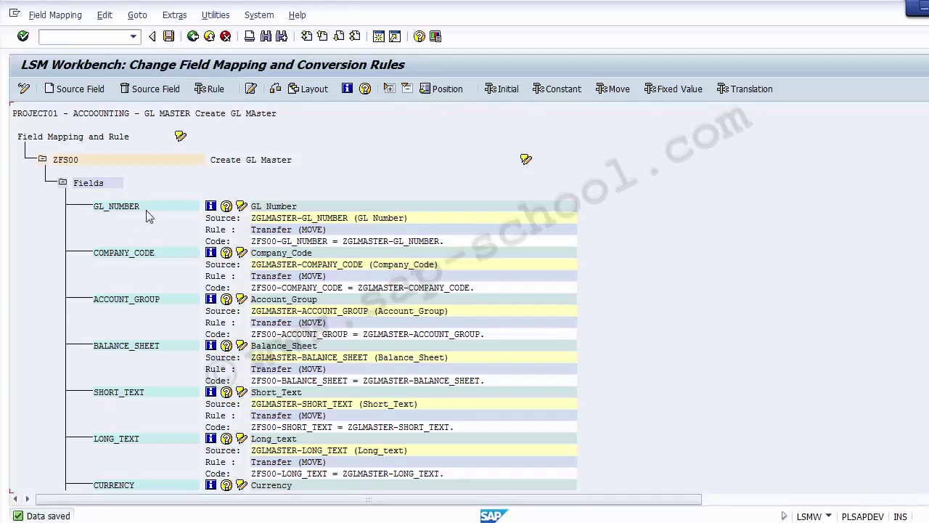
left_click(190, 41)
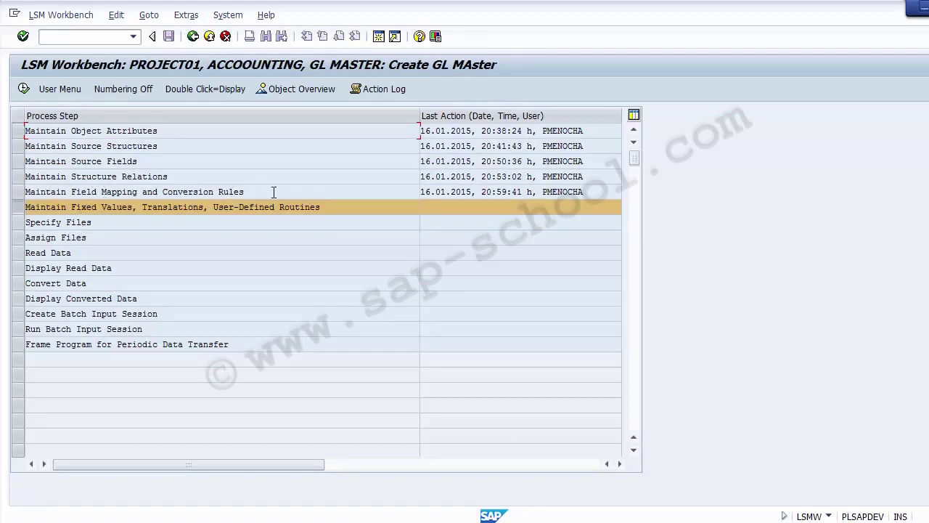
Open the process step Maintain Fixed Values, Translations, User-Defined Routines and look over its reusable rule types
left_click_drag(276, 192, 348, 210)
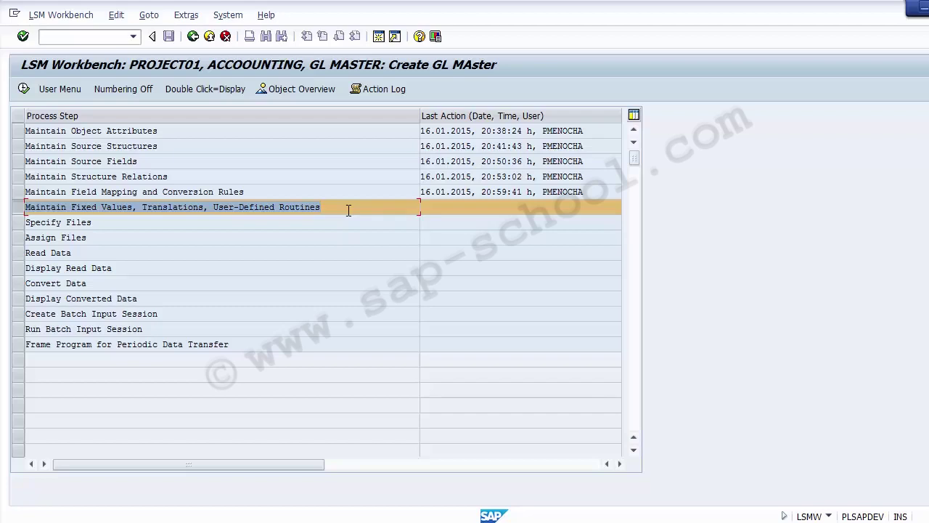
left_click(21, 92)
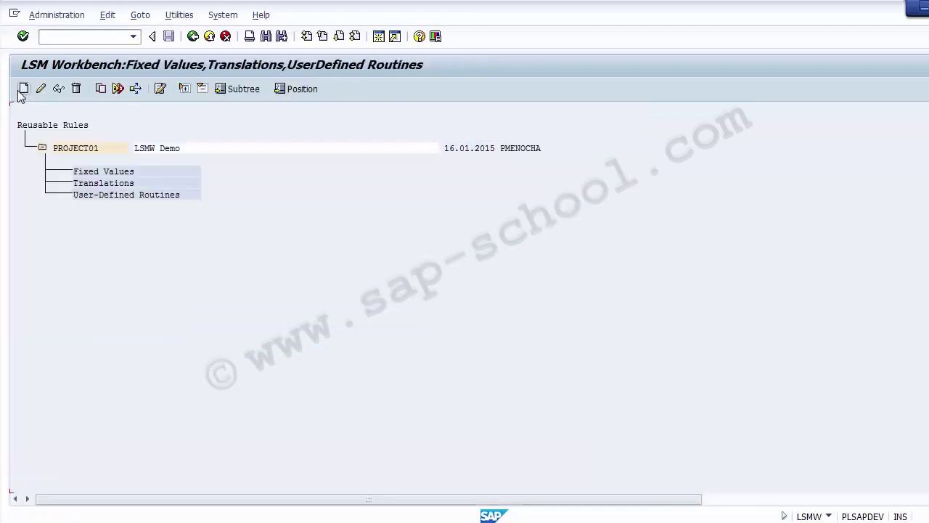
left_click(114, 183)
left_click(121, 196)
Create a fixed value named Bukrs with the description "Company COde" in PROJECT01
left_click(173, 173)
left_click(112, 174)
left_click(95, 174)
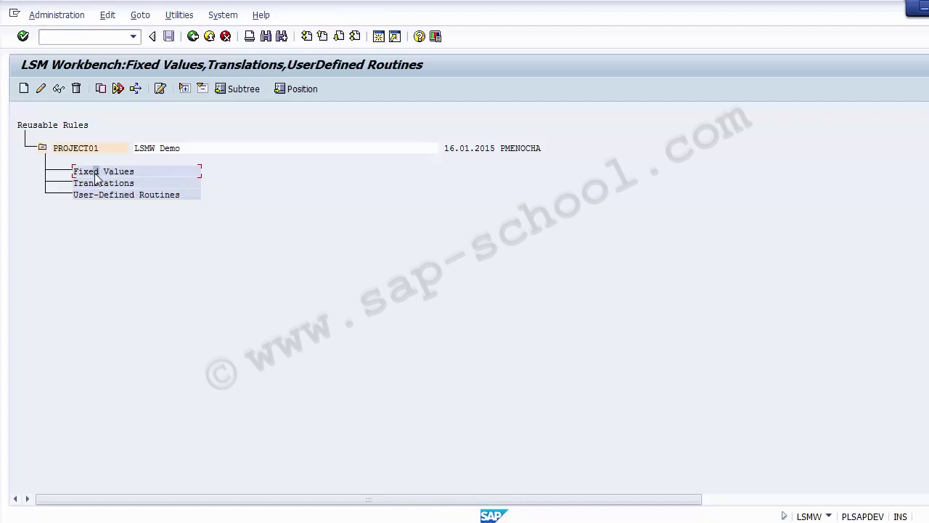
left_click(24, 89)
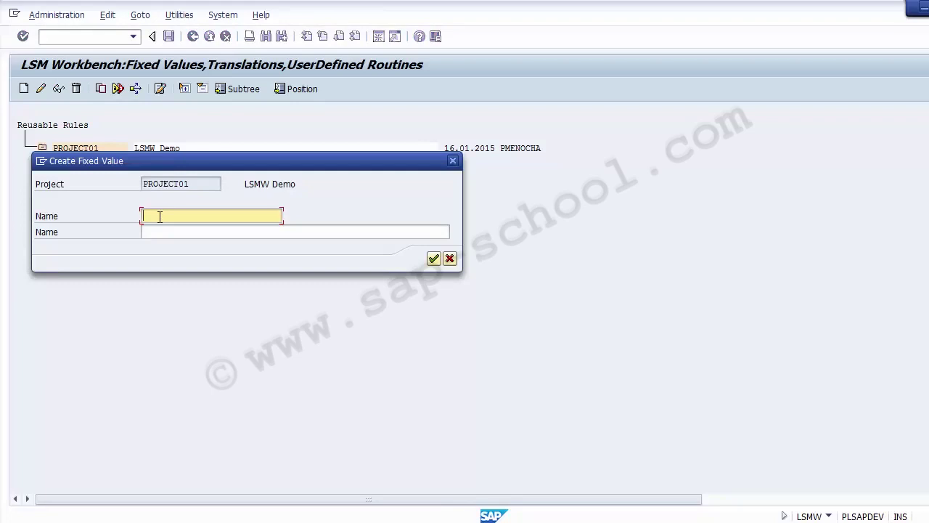
type("Bukrs")
key("Tab")
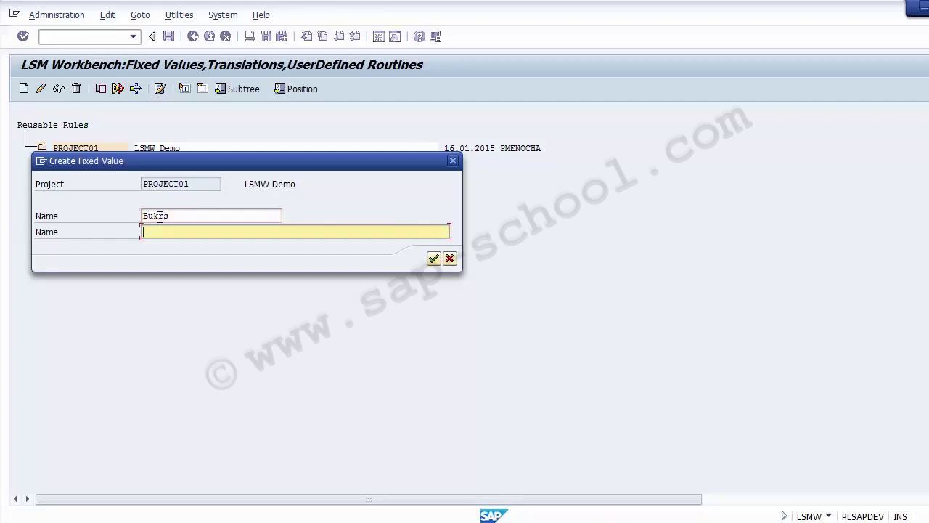
type("Company COde")
key("Return")
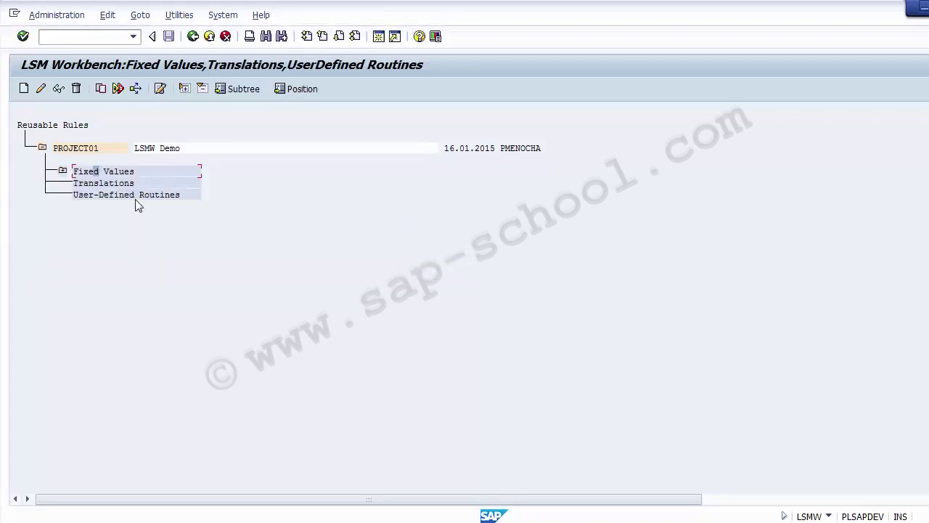
Expand Fixed Values to view the BUKRS entry, and return to the process step list
left_click(62, 172)
left_click(193, 195)
left_click(255, 196)
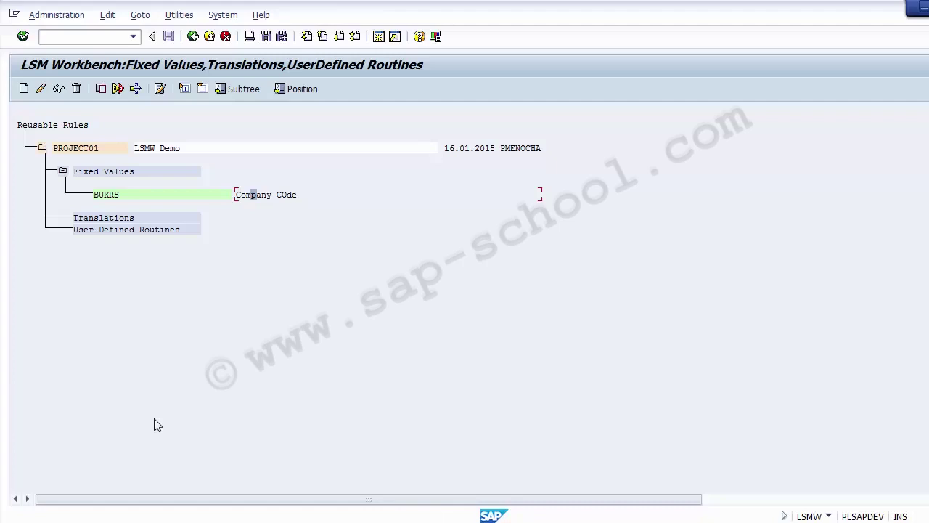
left_click(93, 219)
left_click(192, 36)
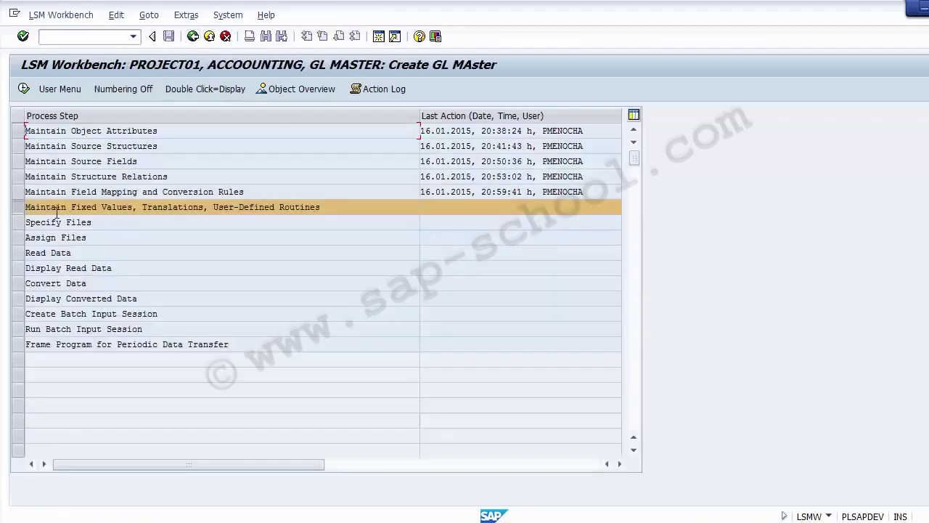
Reopen the fixed values maintenance and set the output length of the fixed value BUKRS to 4
left_click(24, 88)
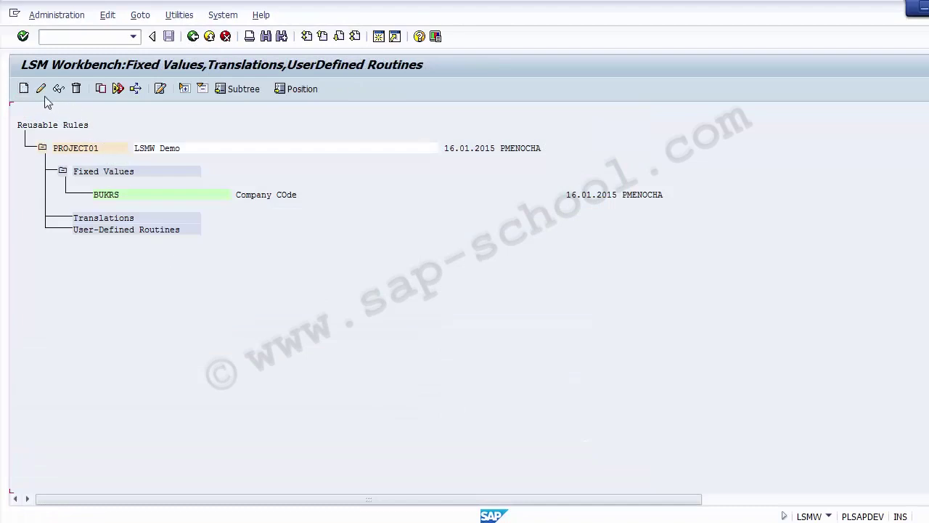
left_click(42, 92)
left_click(129, 195)
left_click(103, 197)
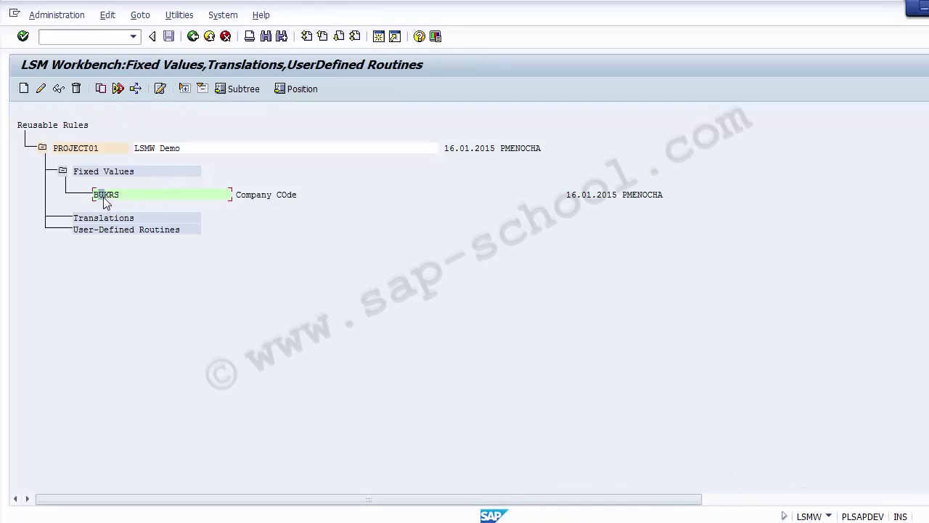
left_click(42, 90)
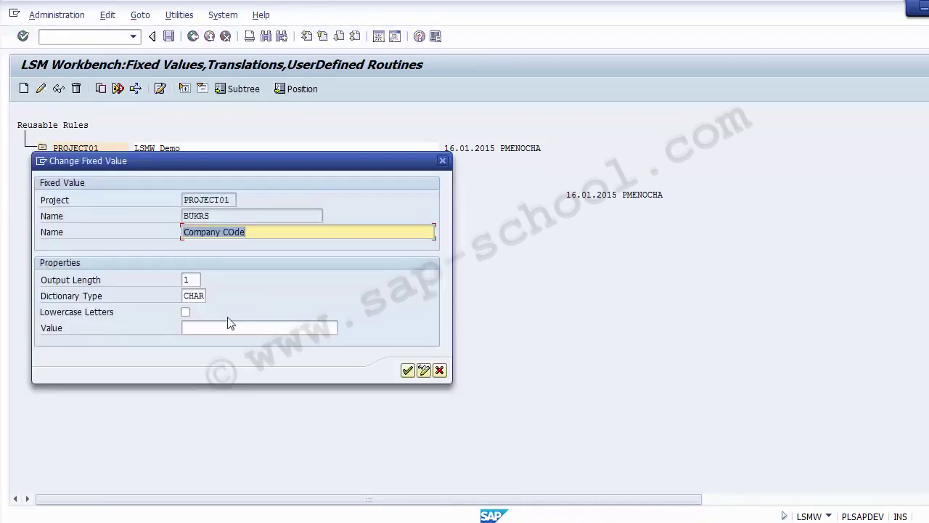
left_click(193, 278)
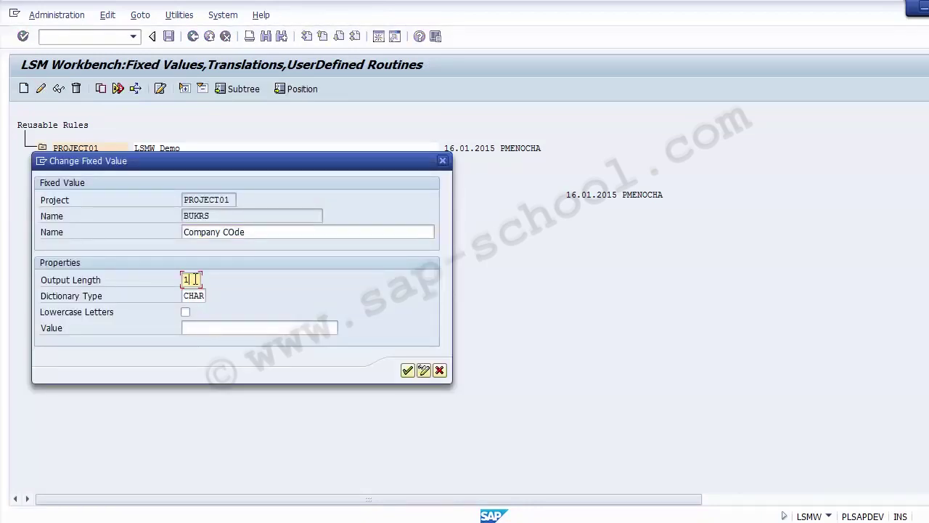
key("BackSpace")
type("4")
Set the value of the fixed value BUKRS to 9000, confirm it and return to the process step list
left_click(206, 296)
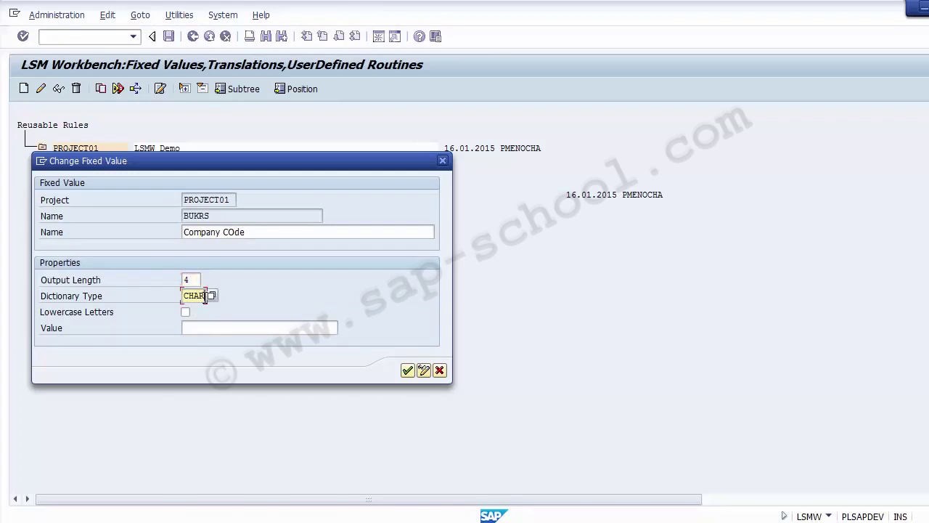
left_click(200, 327)
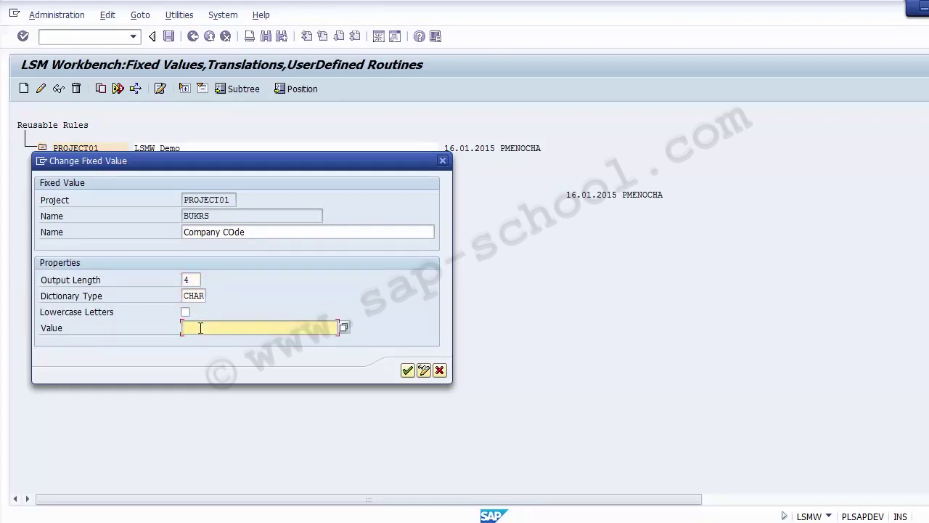
type("9000")
left_click_drag(205, 327, 180, 328)
left_click(406, 371)
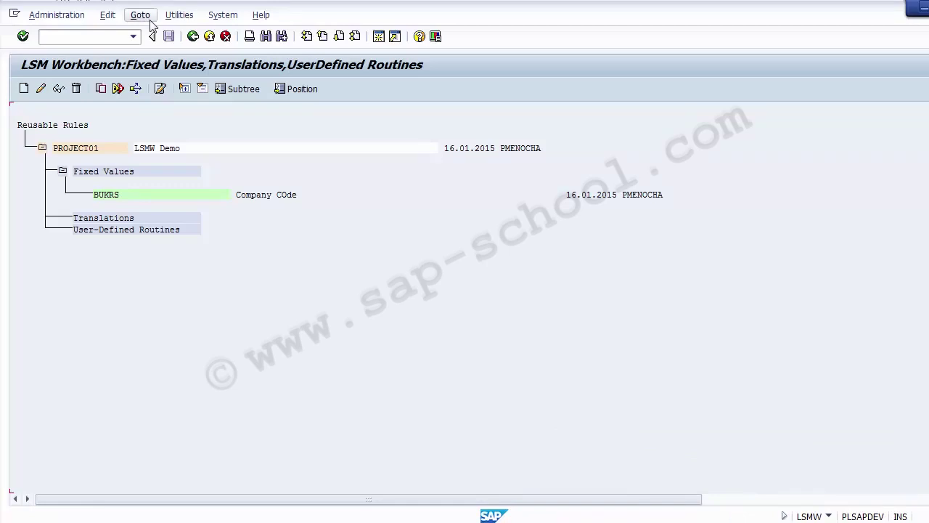
left_click(193, 36)
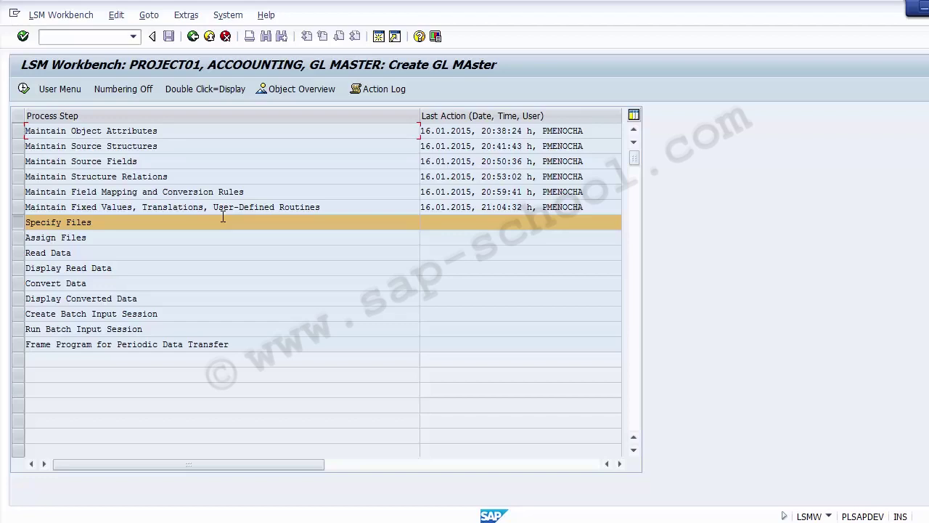
Switch to Excel and copy the field names in B4:B14 of Sheet3 to a new worksheet starting at cell B3
key("alt+Tab")
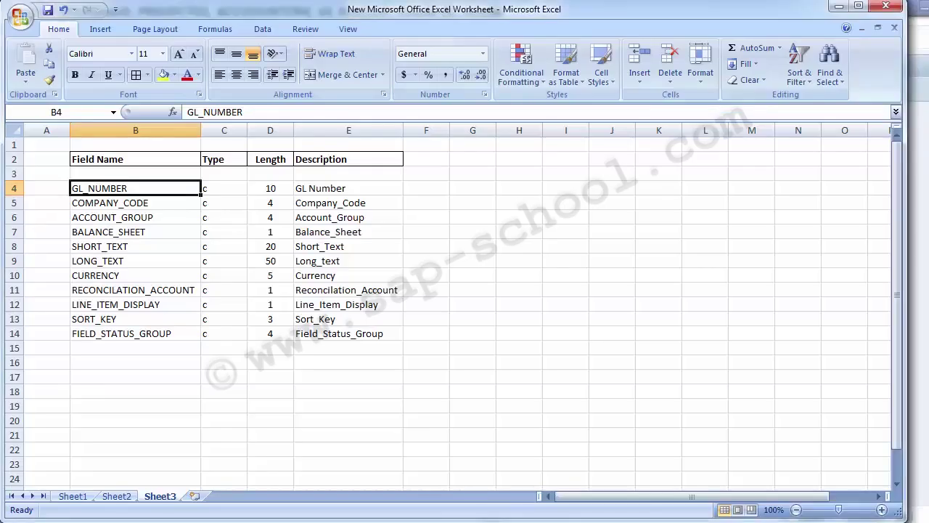
left_click_drag(97, 189, 112, 333)
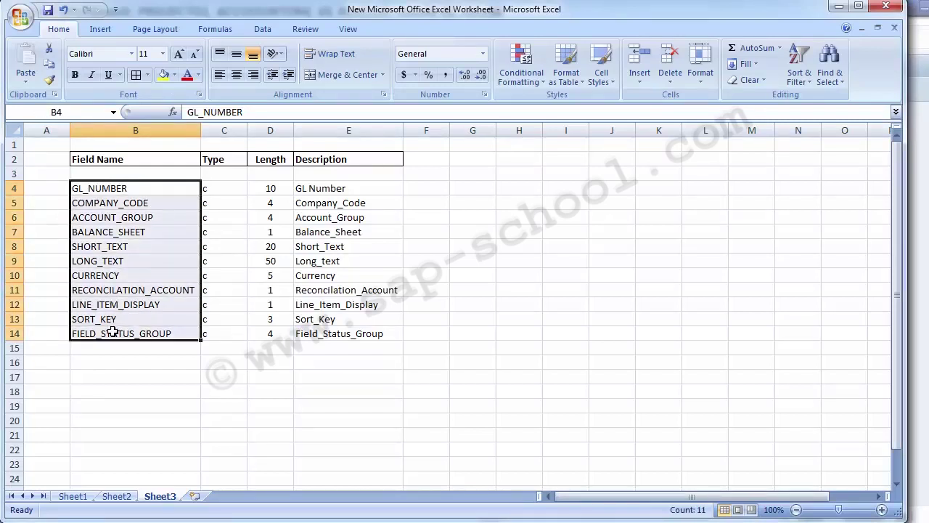
key("ctrl+c")
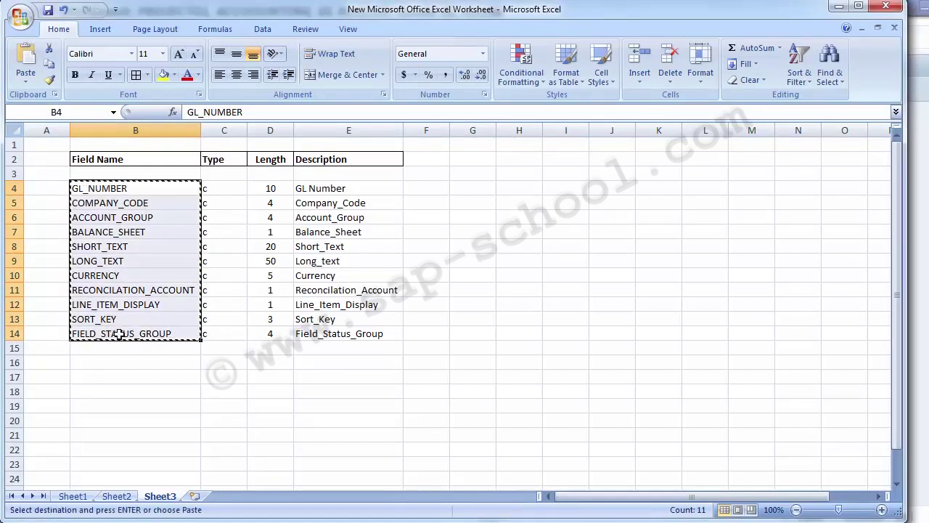
left_click(195, 497)
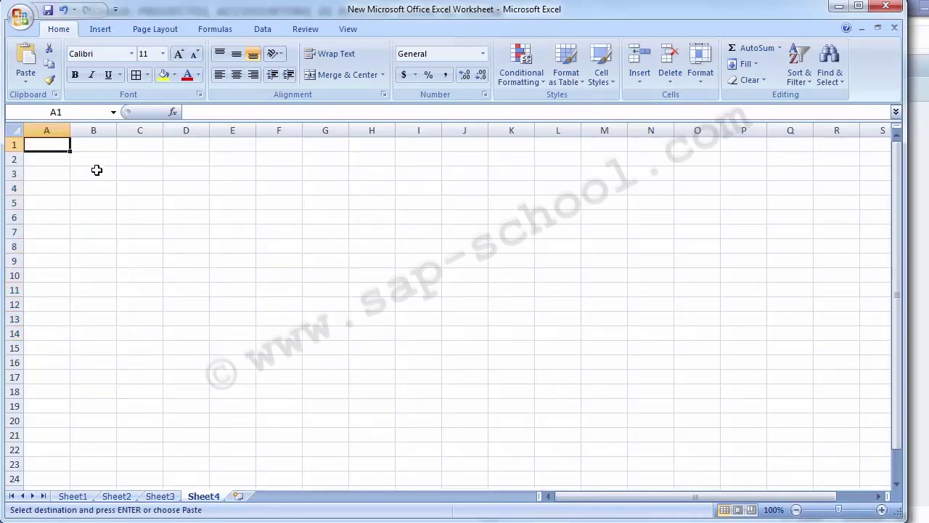
left_click(99, 176)
key("ctrl+v")
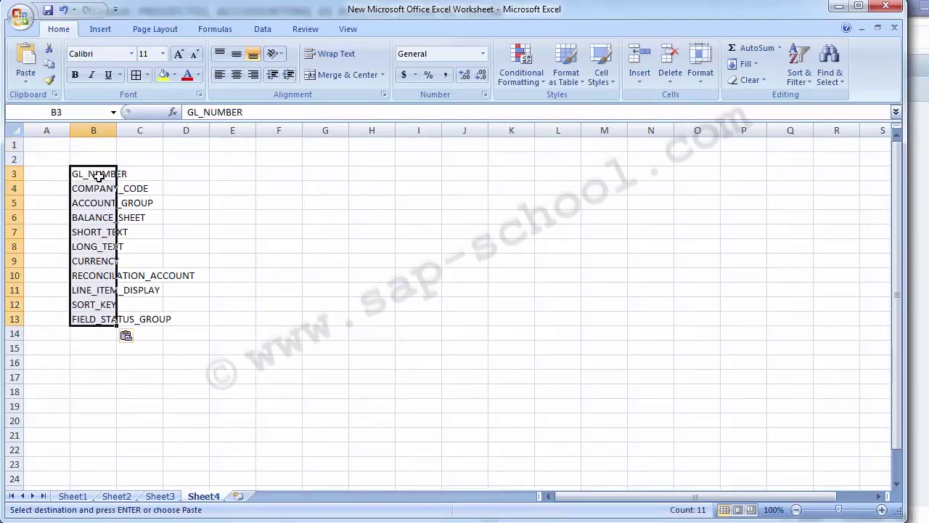
Move the field name COMPANY_CODE from cell B4 to C3, beside GL_NUMBER
left_click(89, 175)
key("Down")
key("ctrl+x")
key("Up")
key("Right")
key("Return")
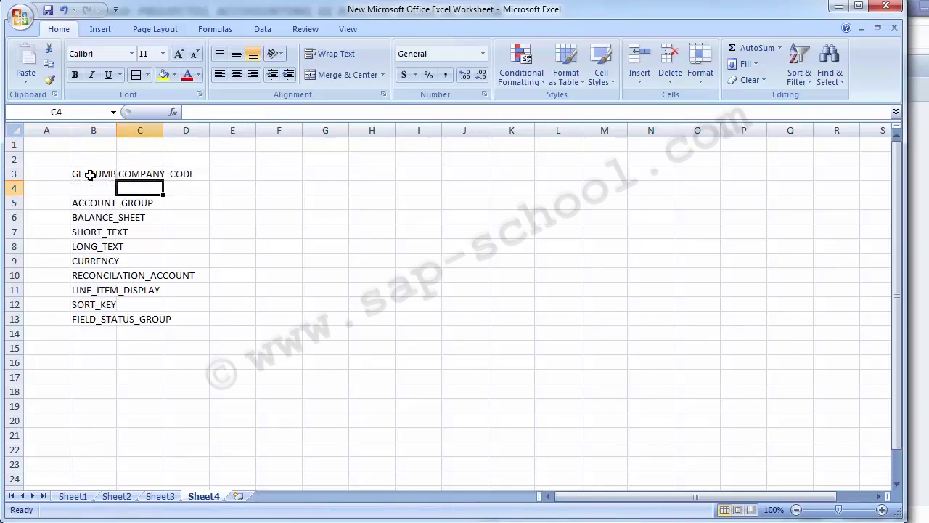
Move the field name ACCOUNT_GROUP from cell B5 to D3 in the header row
key("Left")
key("Down")
key("ctrl+x")
key("Right")
key("Right")
key("Up")
key("Up")
key("Return")
Cut the field name BALANCE_SHEET from cell B6
key("Down")
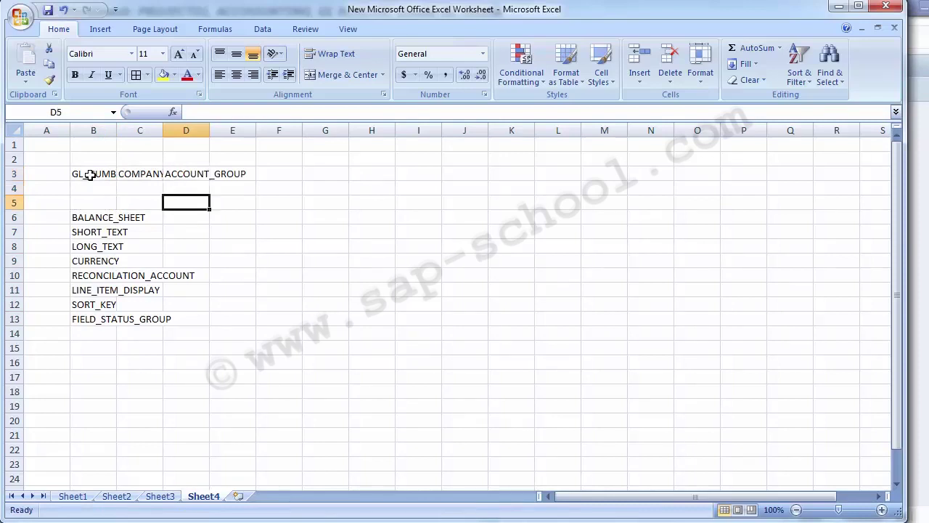
key("Left")
key("Down")
key("Left")
key("Down")
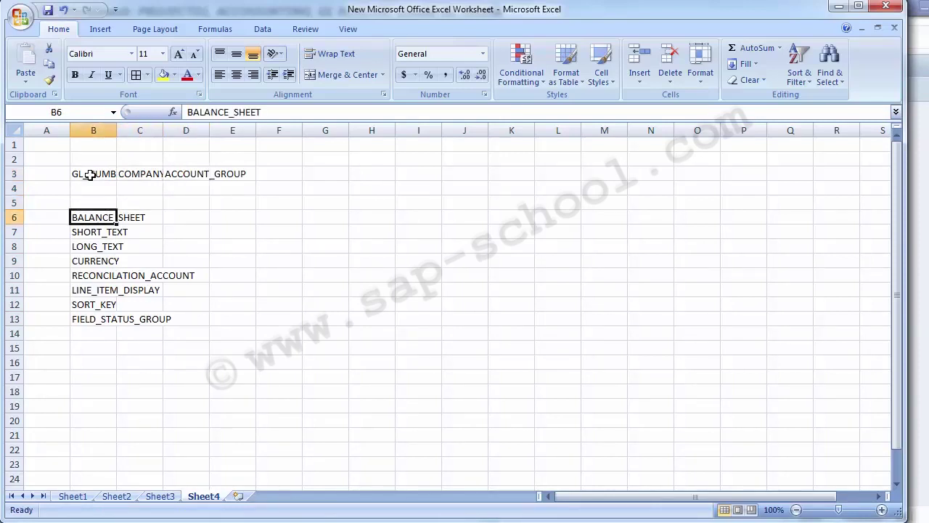
key("ctrl+x")
key("ctrl+Right")
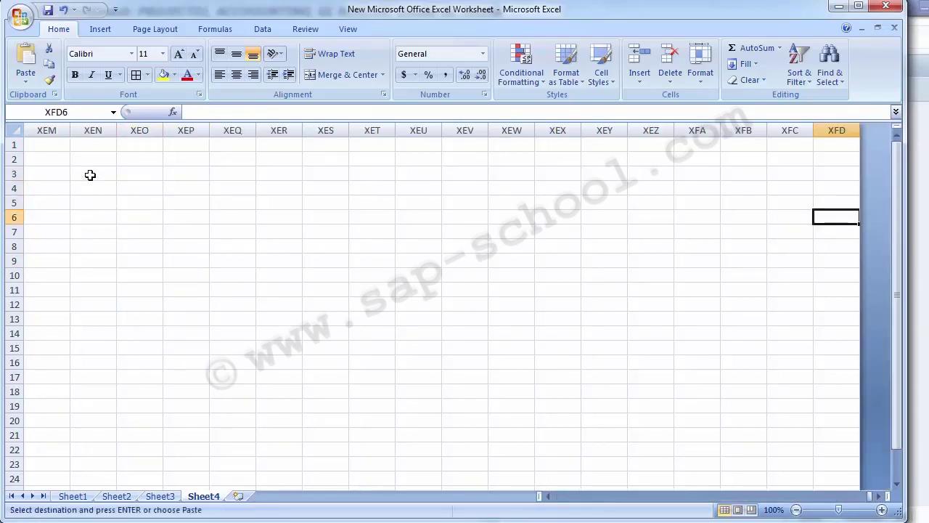
key("ctrl+Left")
key("Right")
key("Right")
key("Right")
key("Right")
key("Up")
key("Up")
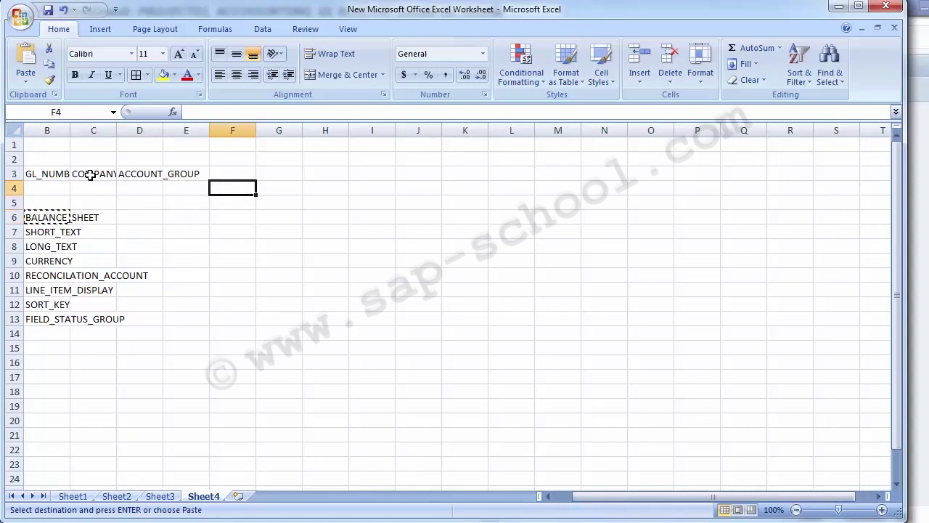
Fit the width of all worksheet columns to their contents
left_click(11, 129)
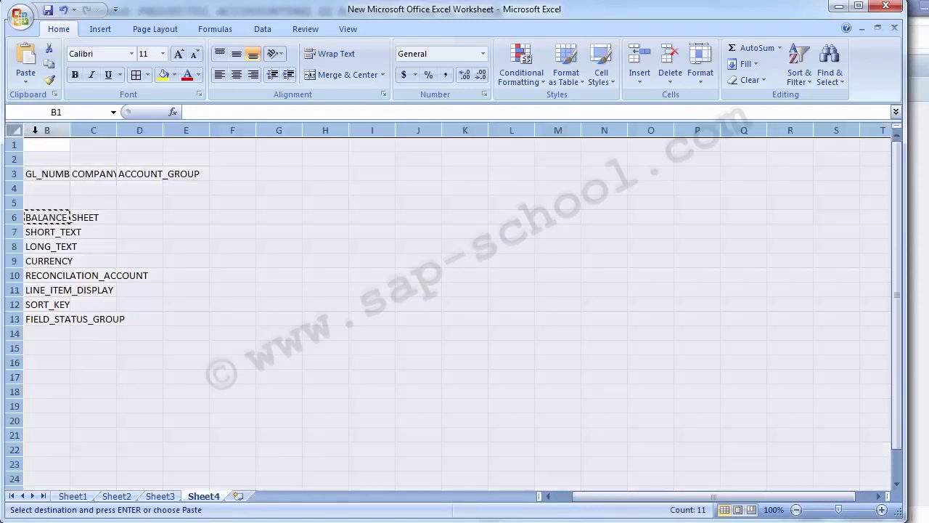
double_click(70, 130)
left_click(228, 328)
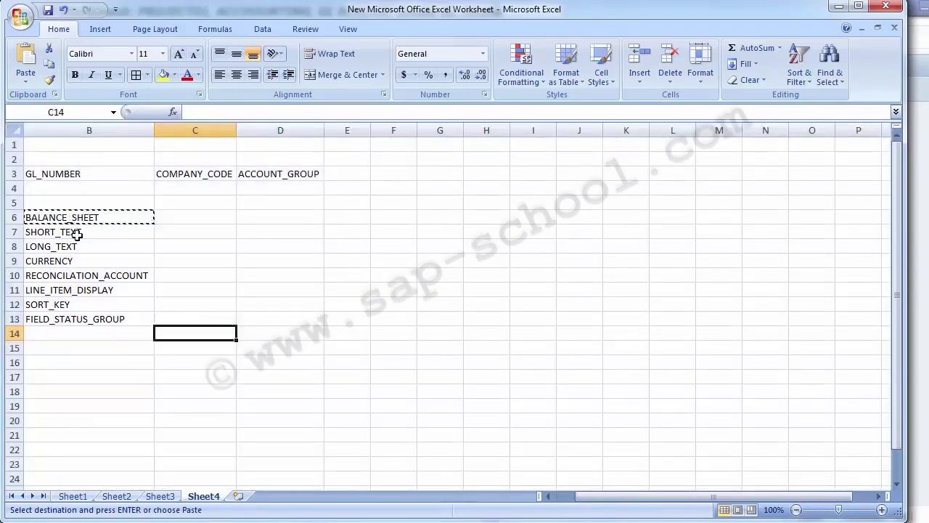
Move the field name BALANCE_SHEET from cell B6 to E3, beside ACCOUNT_GROUP
left_click(58, 216)
key("Left")
key("Right")
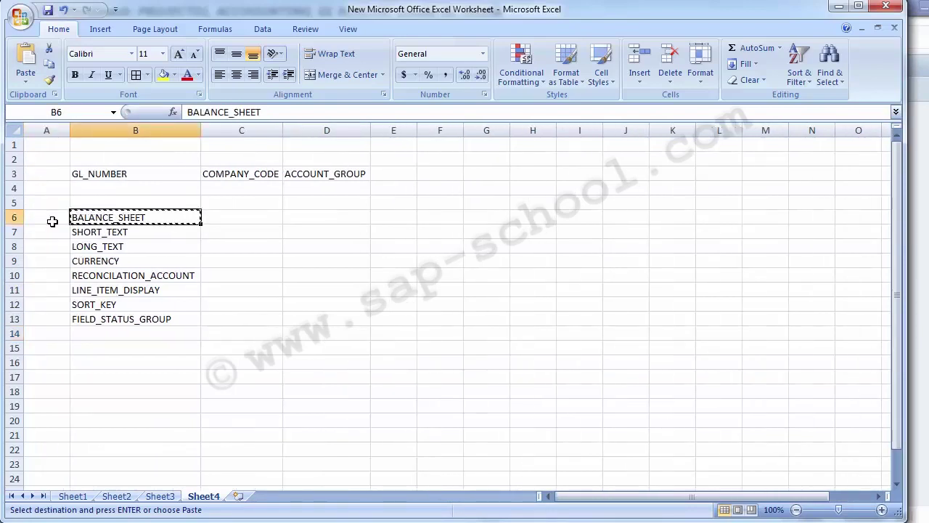
key("Right")
key("Right")
key("Right")
key("Up")
key("Up")
key("Up")
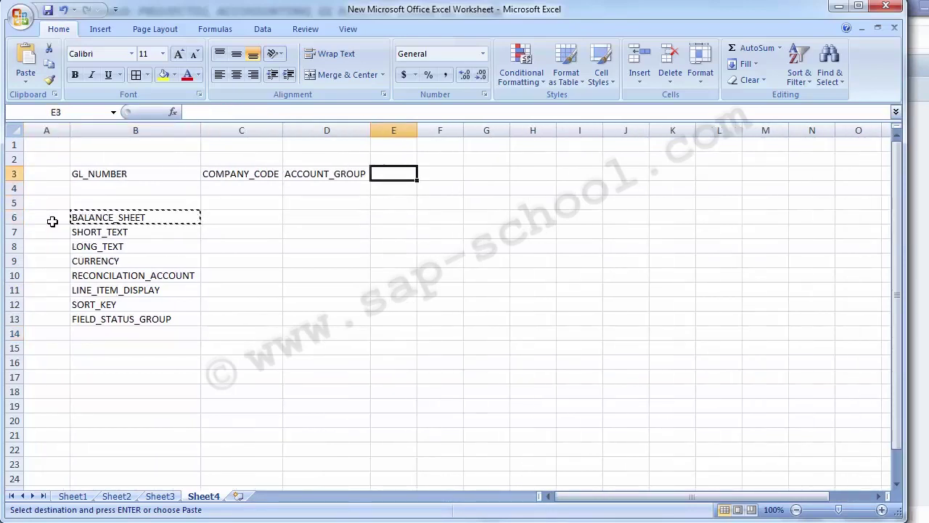
key("Return")
Copy the field name SHORT_TEXT from cell B7 to F3 in the header row
key("Down")
key("Down")
key("Down")
key("Left")
key("Left")
key("Left")
key("Down")
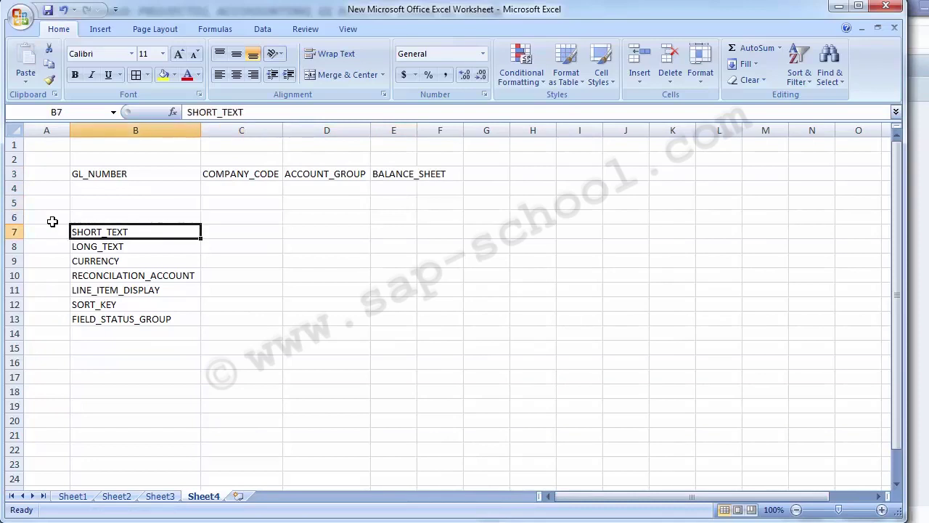
key("ctrl+x")
key("Right")
key("Right")
key("Right")
key("Right")
key("Up")
key("Up")
key("Up")
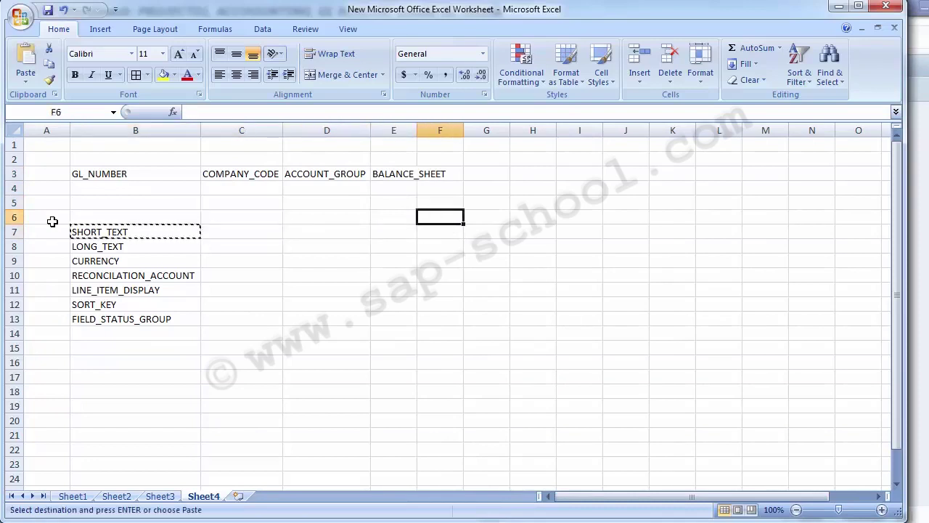
key("Up")
key("ctrl+v")
key("Down")
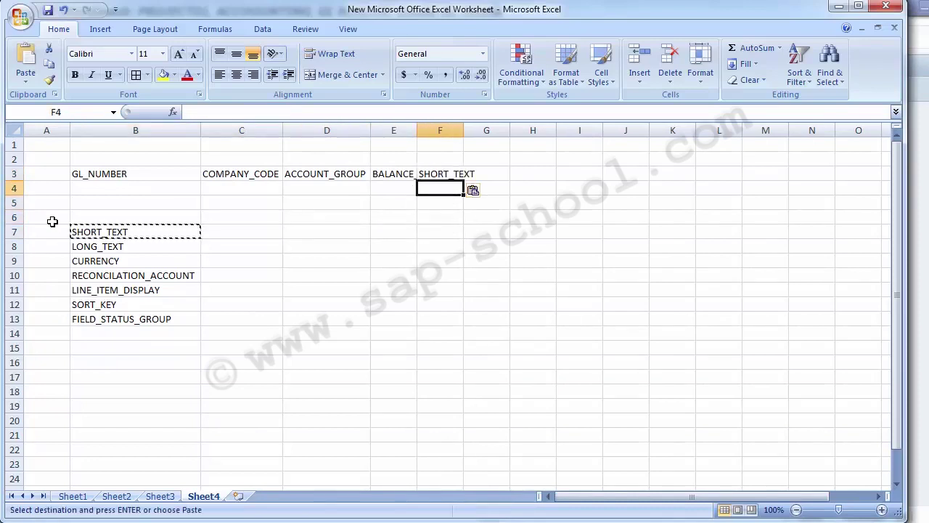
Delete the leftover field name SHORT_TEXT from cell B7
key("Left")
key("Left")
key("Left")
key("Left")
key("Down")
key("Down")
key("Down")
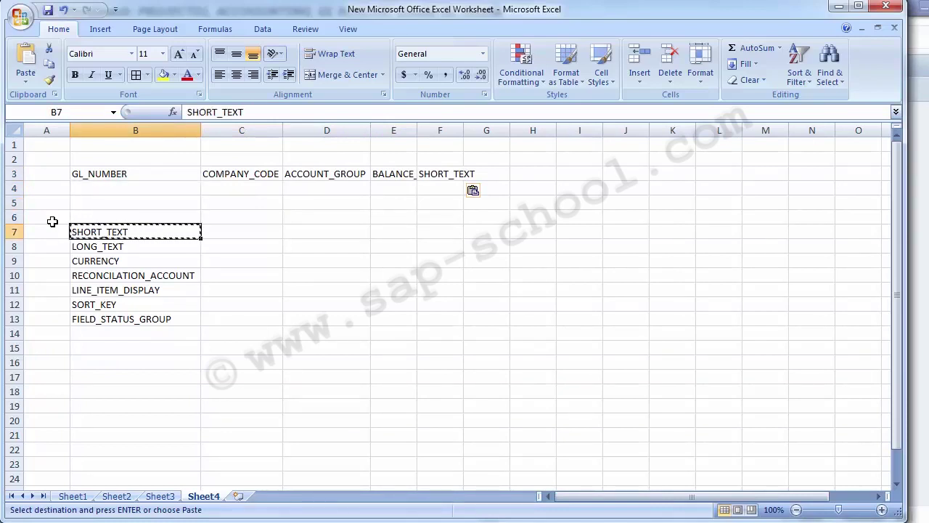
key("Delete")
Copy the field name LONG_TEXT from cell B8 to G3 in the header row
key("Down")
key("ctrl+c")
key("Up")
key("Up")
key("Up")
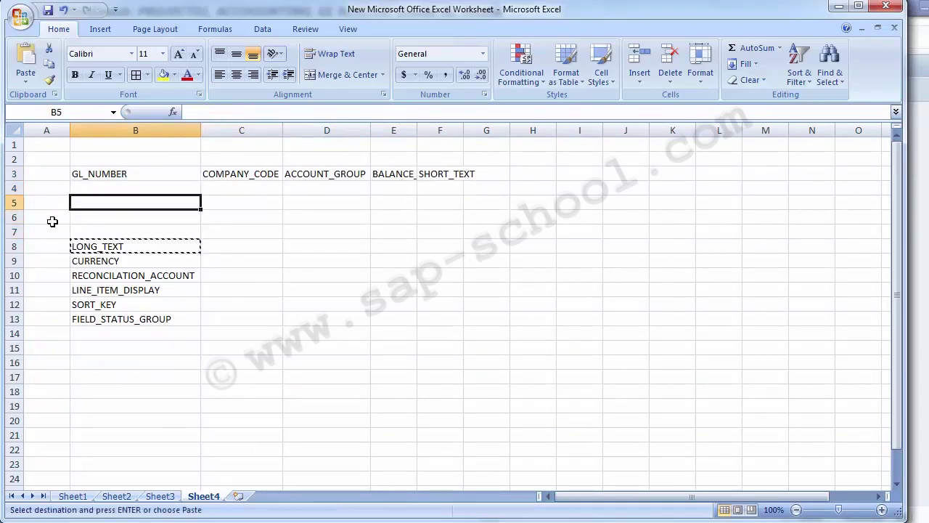
key("Right")
key("Right")
key("Right")
key("Right")
key("Right")
key("Up")
key("Up")
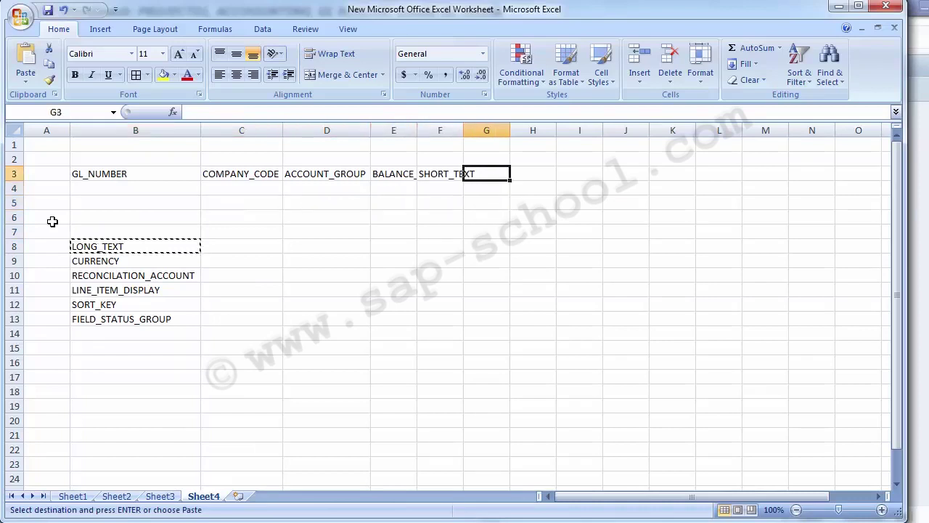
key("Return")
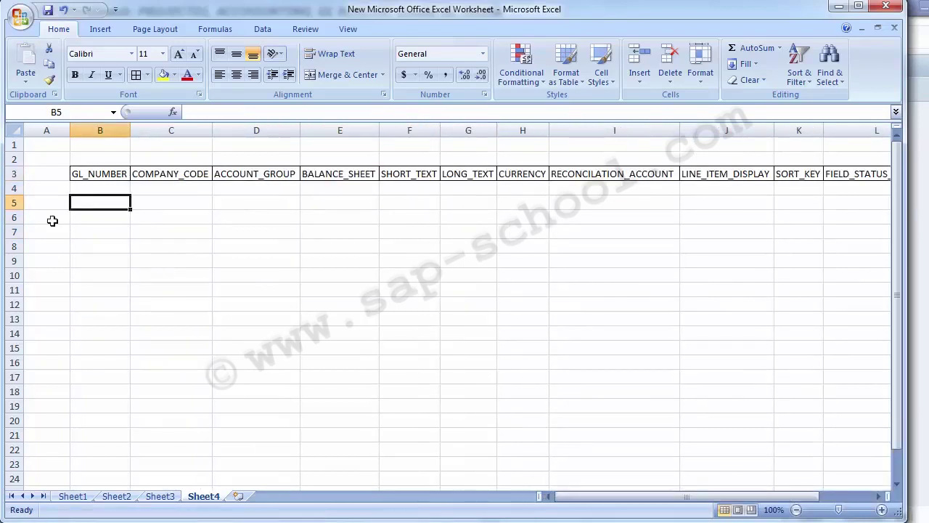
left_click(87, 173)
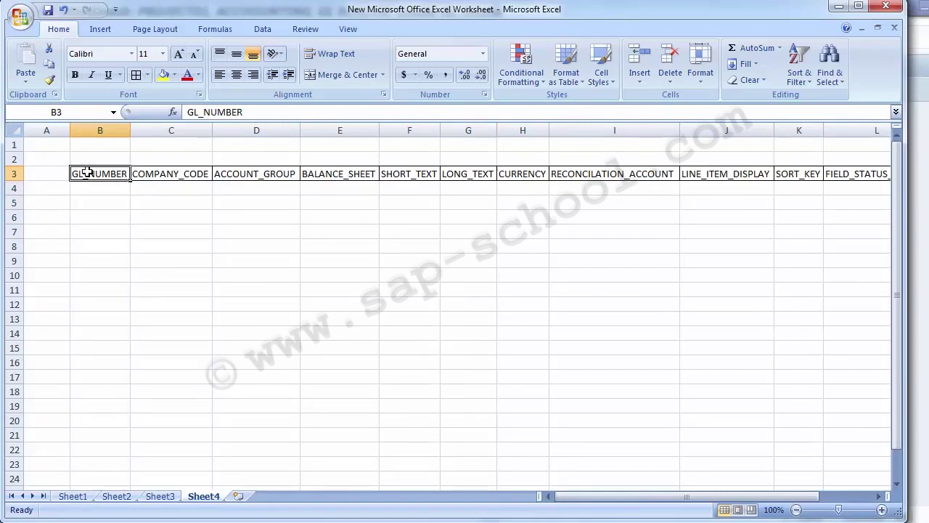
key("Down")
key("Down")
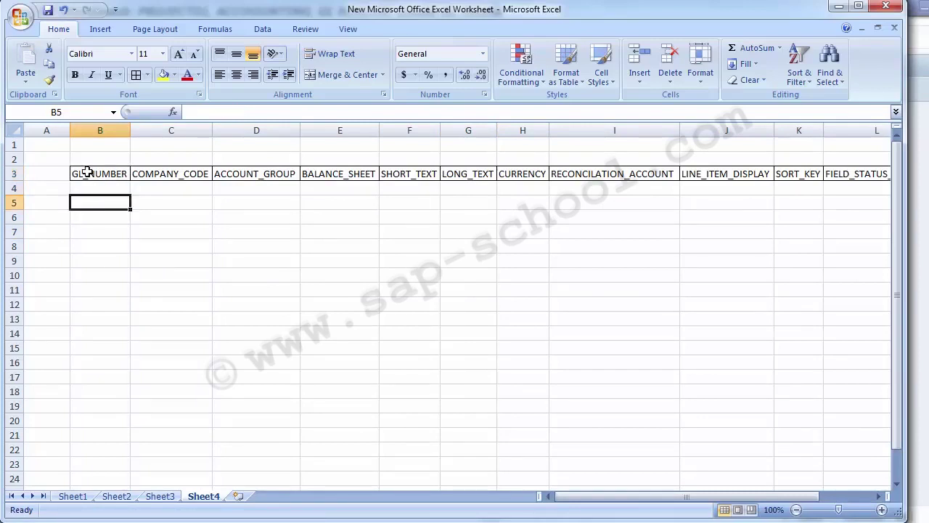
key("Up")
key("Down")
key("Up")
key("Up")
key("Down")
key("Down")
key("Down")
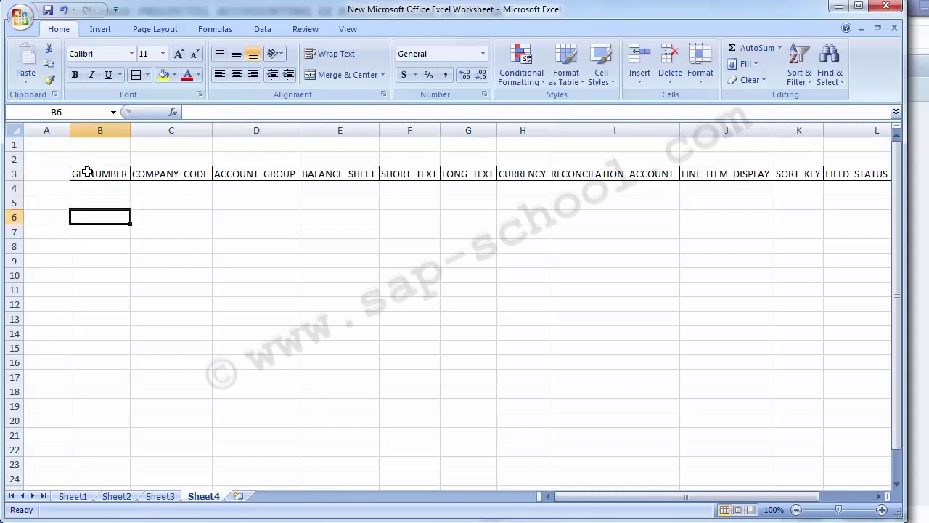
key("Up")
key("Right")
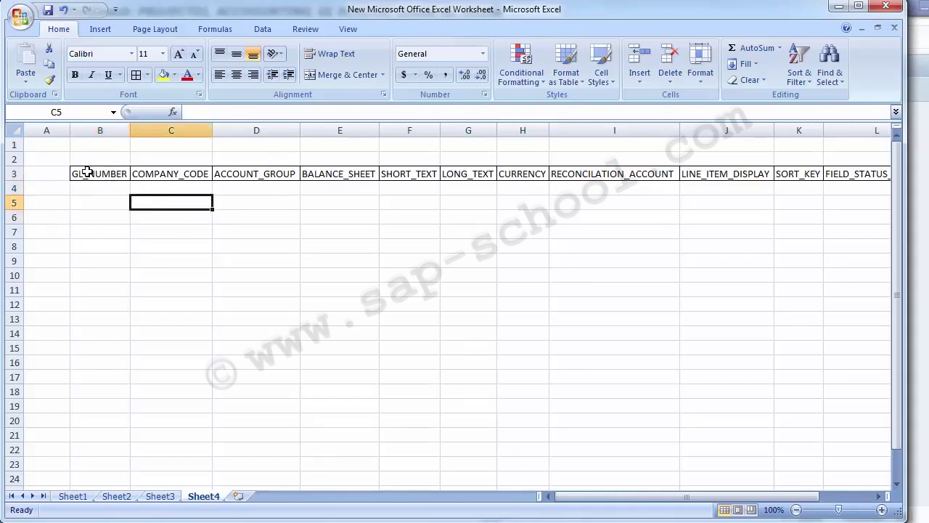
key("Right")
key("Right")
key("Right")
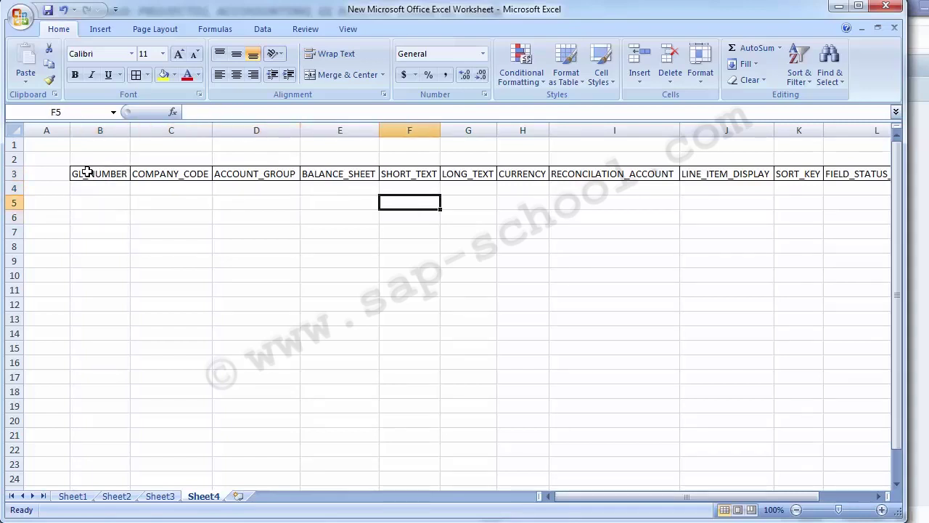
key("Left")
key("Left")
key("Left")
key("Left")
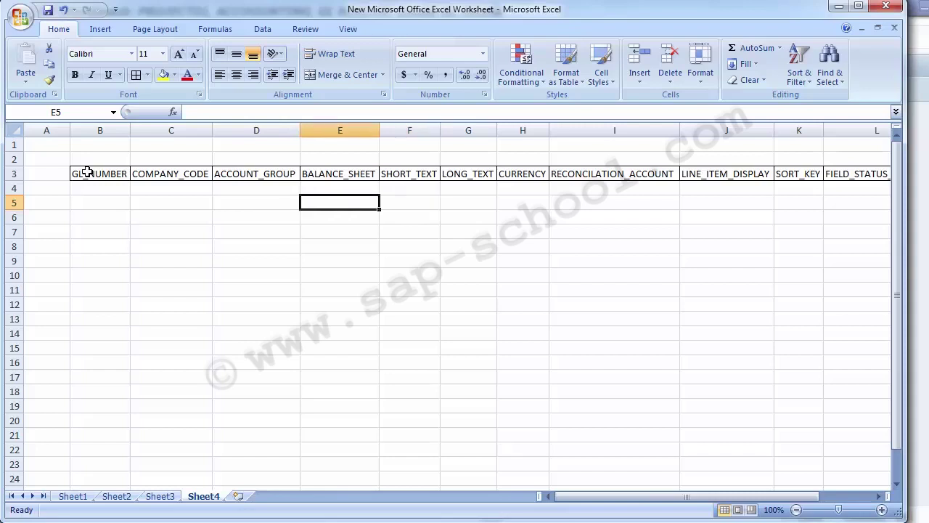
Switch to the SAP G/L account session, restart transaction FS00 and check the existing account's number and description
mouse_move(373, 520)
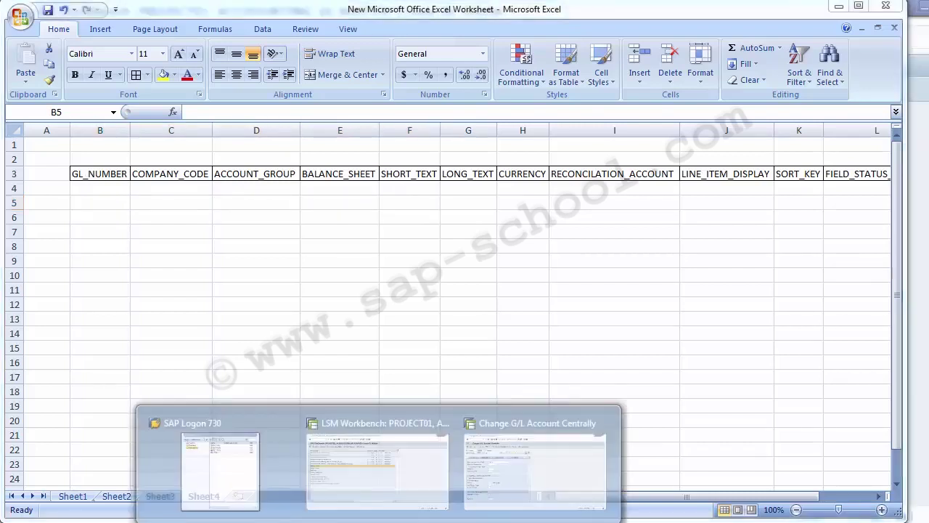
left_click(527, 506)
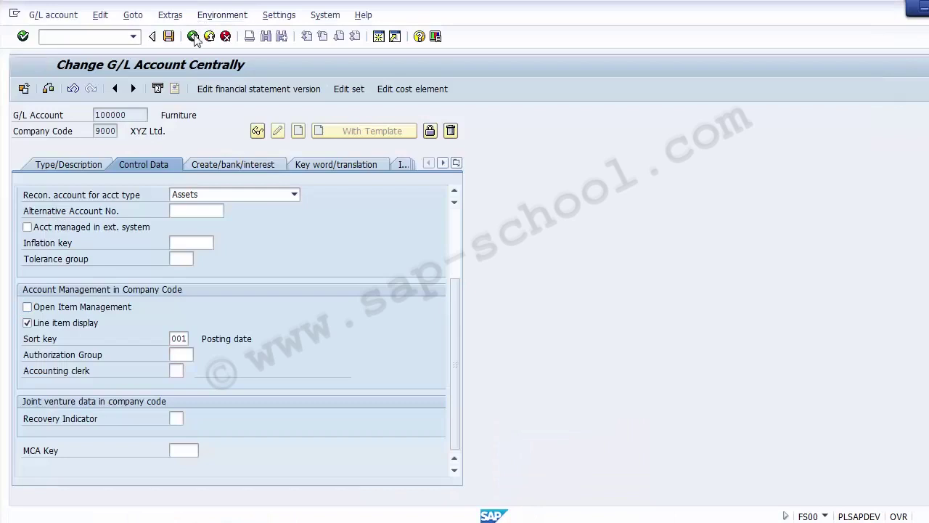
left_click(193, 35)
type("fs00")
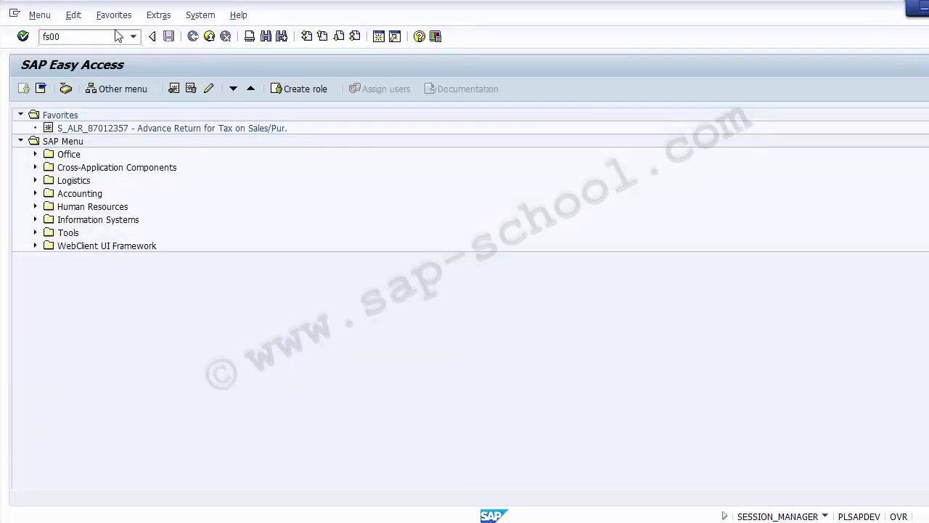
key("Return")
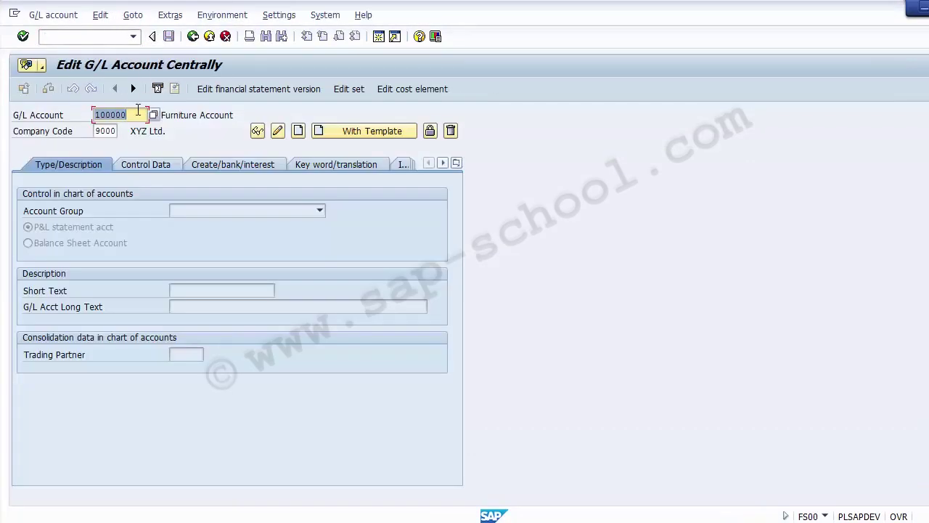
left_click(139, 114)
left_click(183, 114)
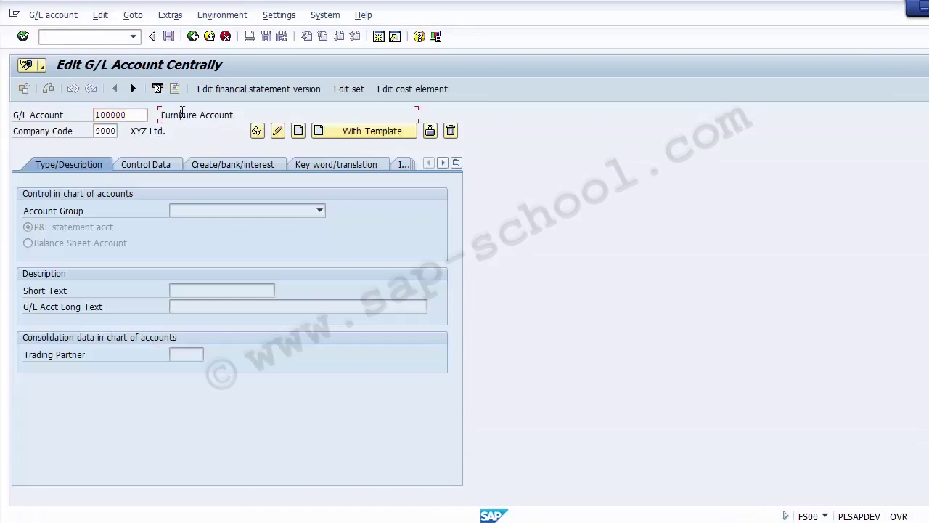
Switch back to Excel and enter 100001 in cell B5 under GL_NUMBER
key("alt+Tab")
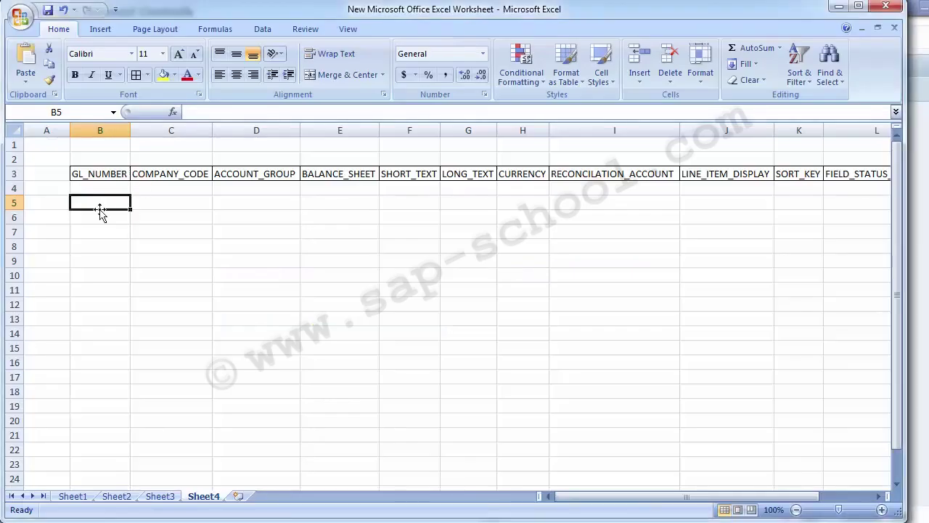
type("100000")
double_click(101, 211)
key("BackSpace")
type("1")
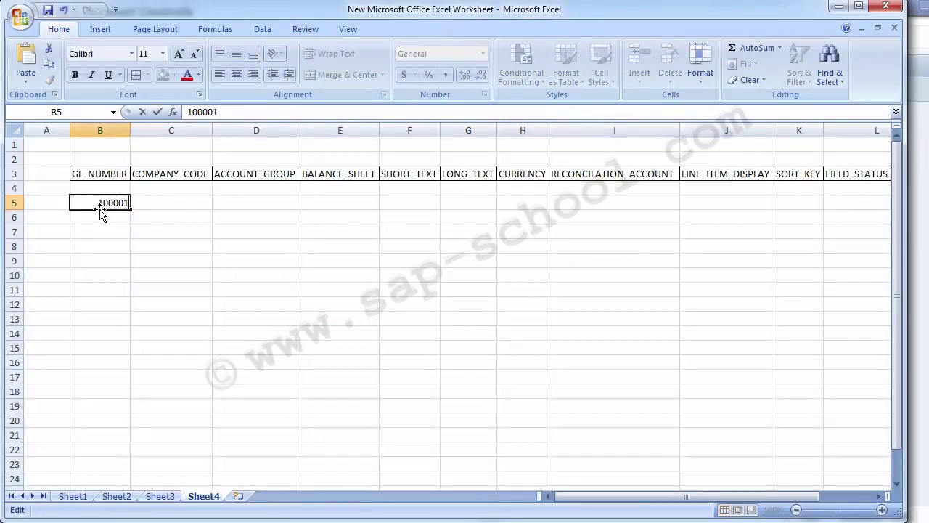
key("Return")
Copy the GL number in cell B5 to cell B6
left_click(101, 210)
key("ctrl+c")
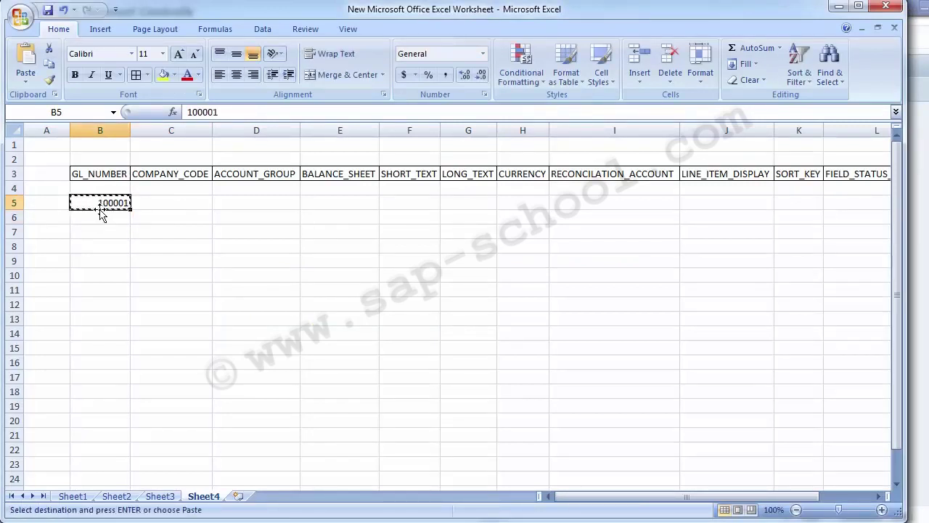
key("Down")
key("shift+Down")
key("shift+Down")
key("shift+Down")
key("shift+Down")
key("shift+Down")
key("shift+Down")
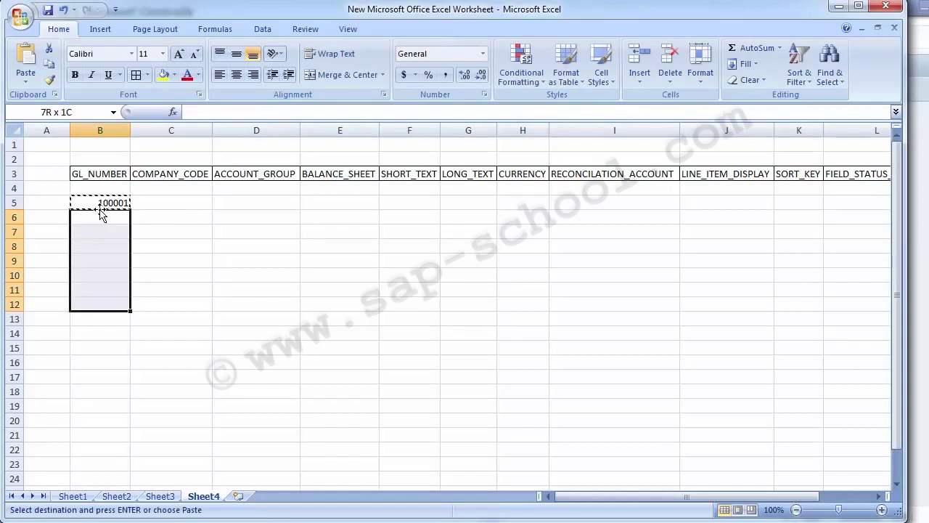
key("Up")
key("Down")
key("Up")
key("Down")
key("Return")
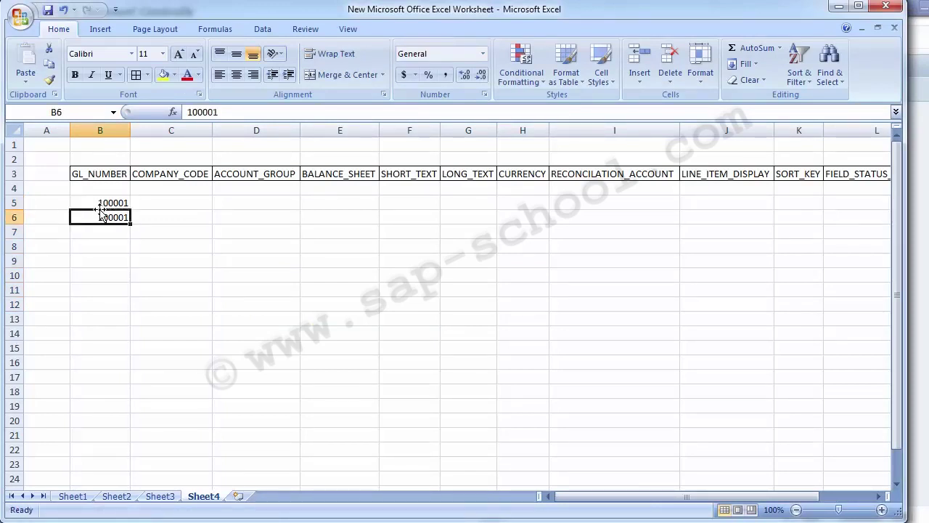
Change the GL number in cell B6 to 100002
key("F2")
key("BackSpace")
type("2")
key("Return")
Extend the GL number series from B5:B6 down to 100010 in cell B14 and select the range B5:B14
left_click_drag(100, 206, 130, 254)
left_click(112, 206)
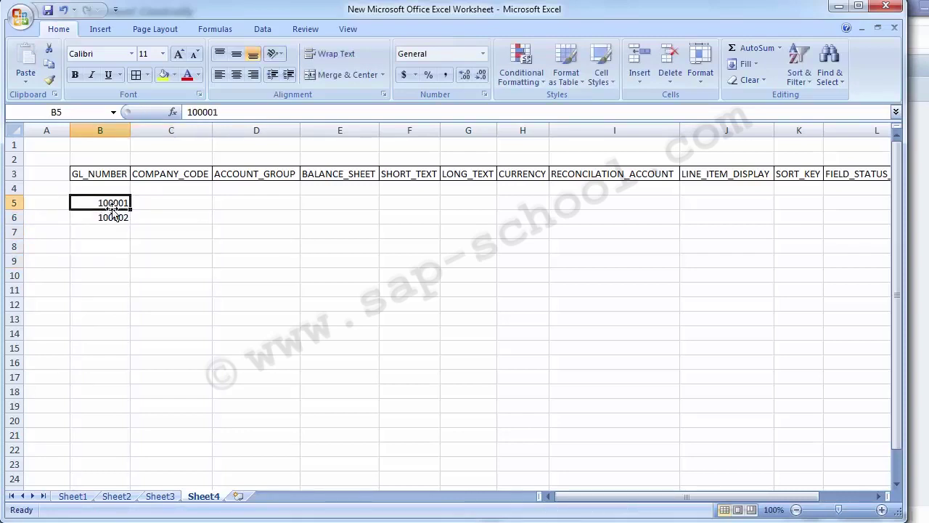
left_click_drag(114, 208, 131, 342)
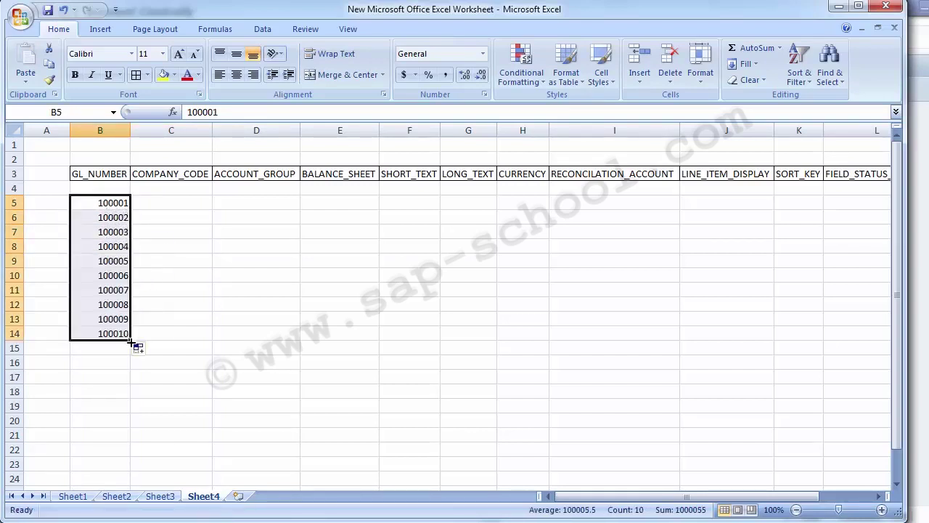
left_click(162, 205)
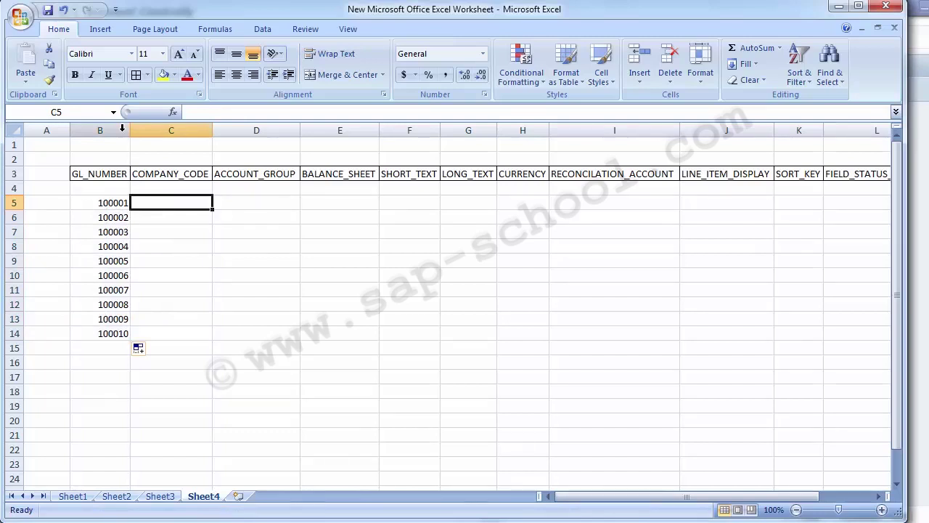
left_click_drag(119, 203, 109, 332)
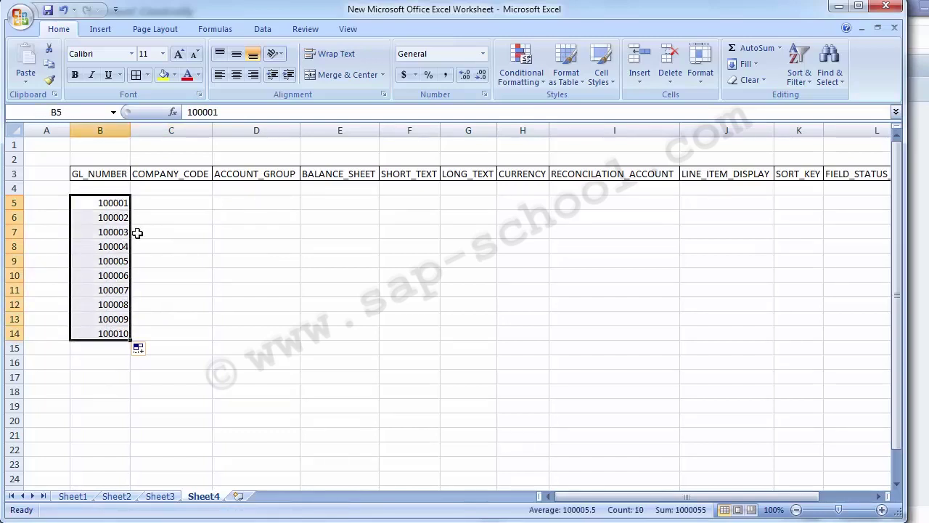
Enter Building, Land and Plant & Machinery in cells C5 to C7 beside the first three GL numbers
left_click(159, 202)
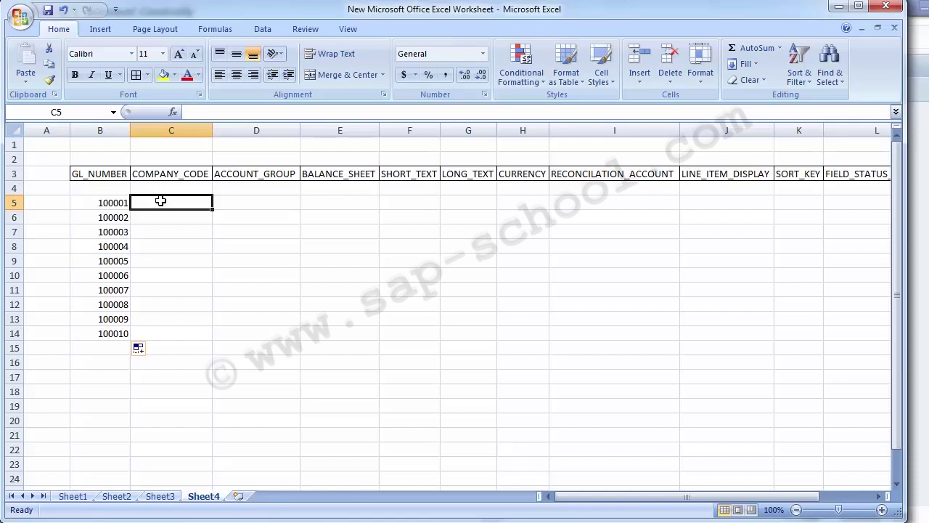
key("Left")
key("Right")
type("Building")
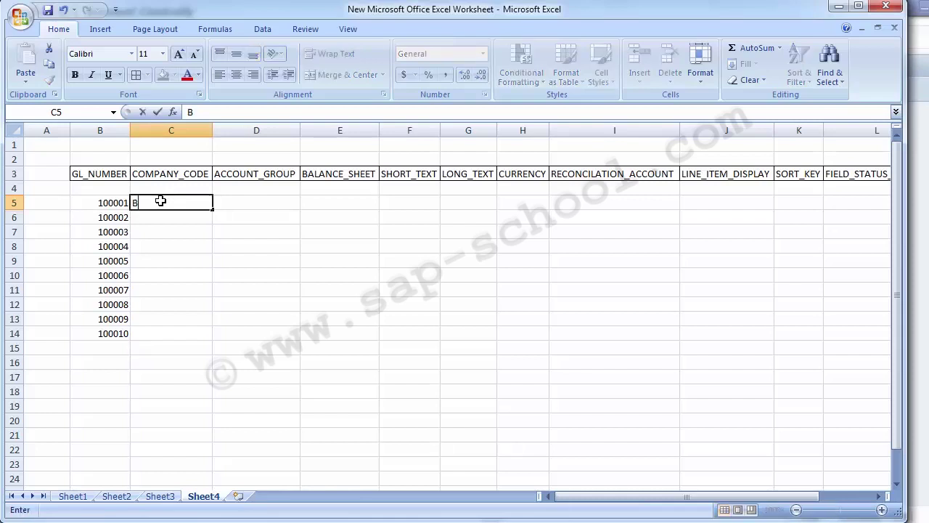
key("Return")
type("Land")
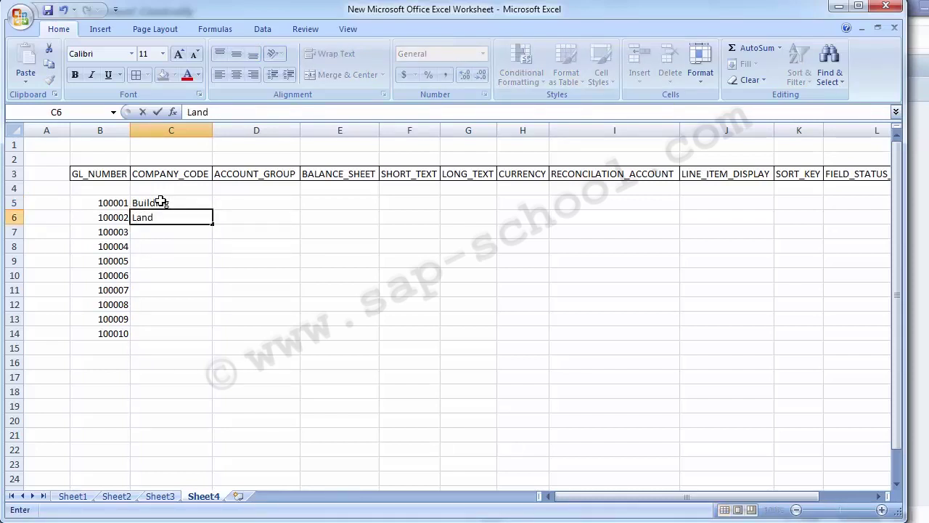
key("Return")
type("Plant")
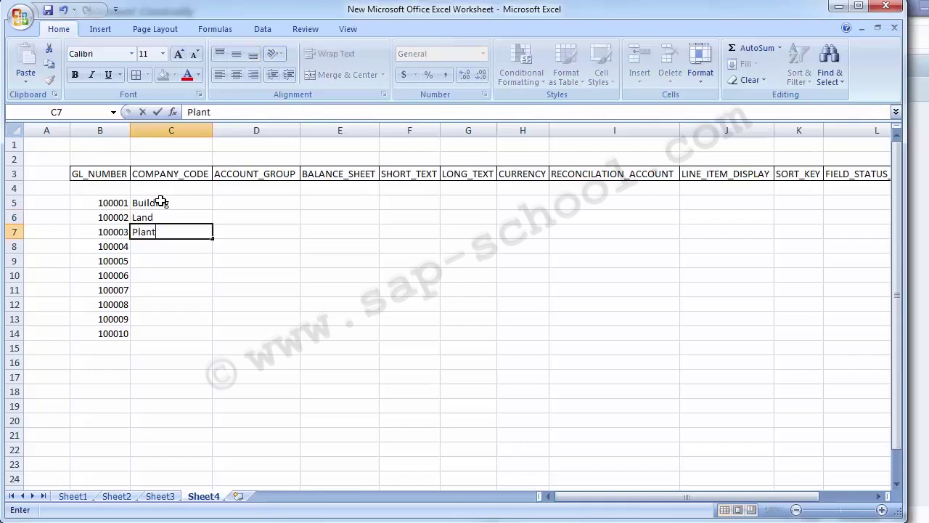
type(" & MAchinery")
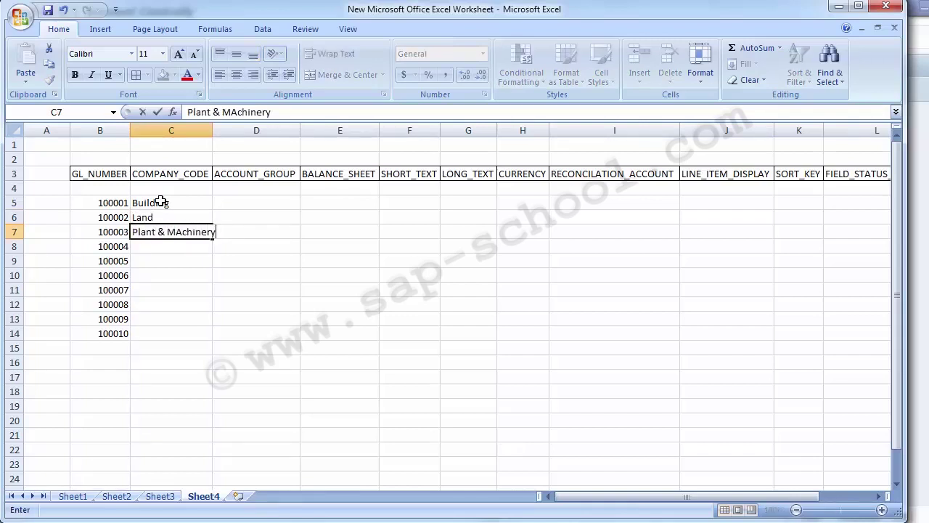
key("Return")
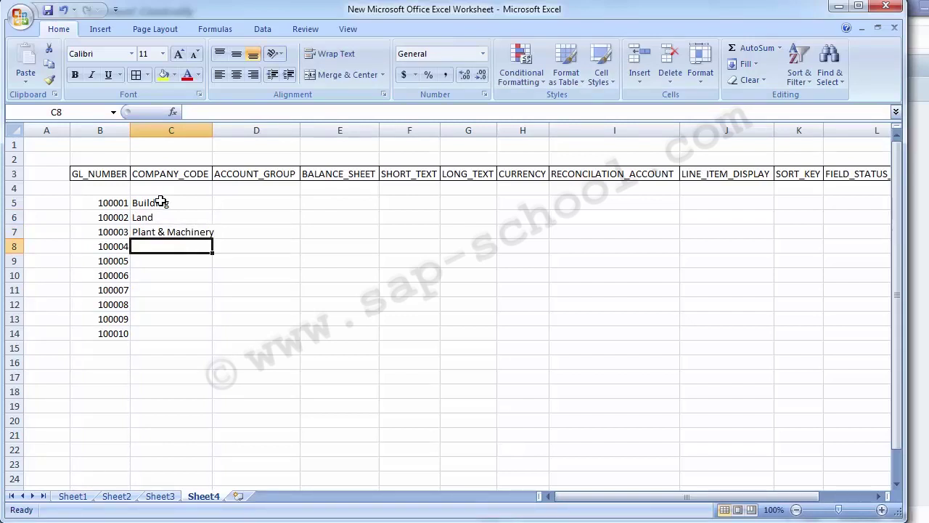
Enter Hardware & Software as the description in cell C8
type("Hardware")
key("Return")
type("Soft")
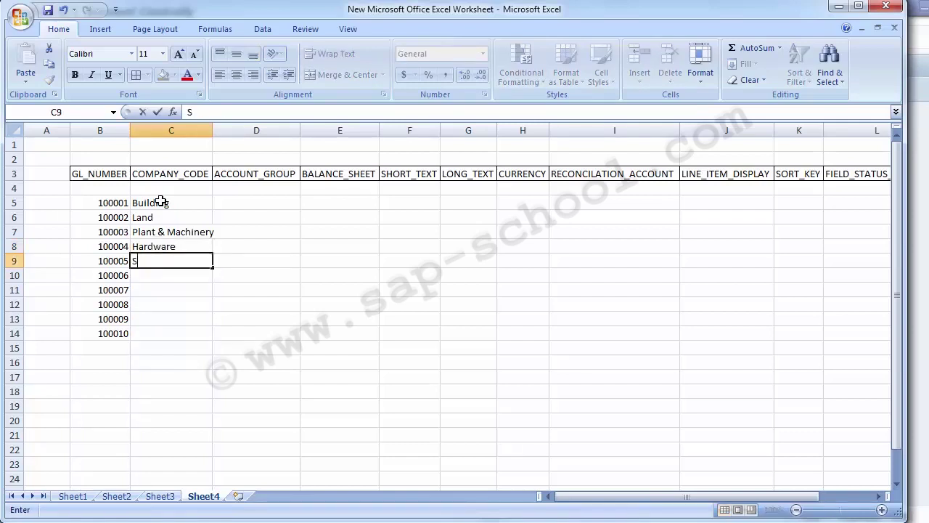
key("BackSpace")
key("BackSpace")
key("BackSpace")
key("BackSpace")
key("Up")
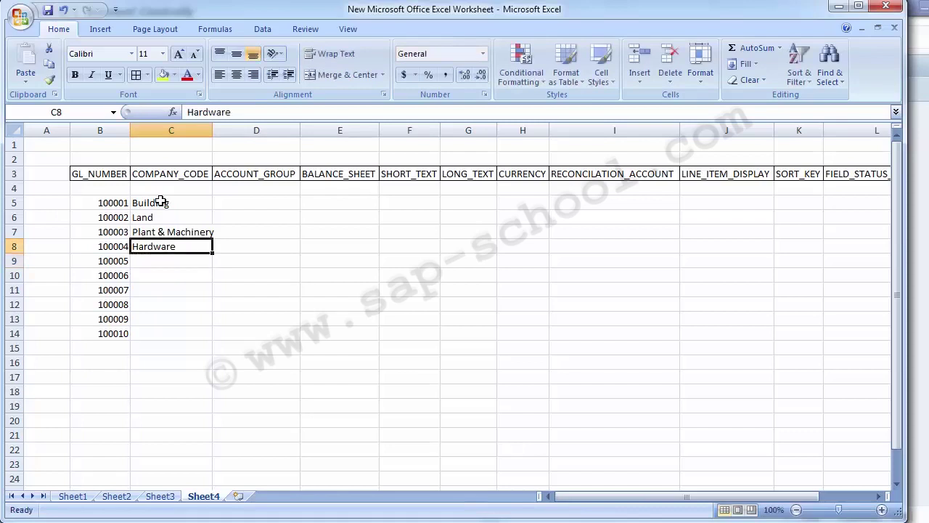
left_click(245, 112)
type("&")
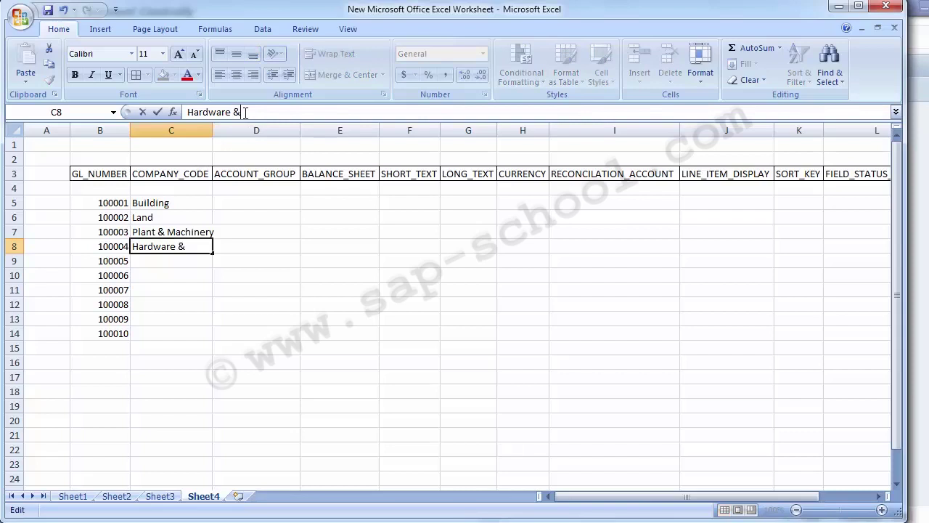
type(" Software")
key("Return")
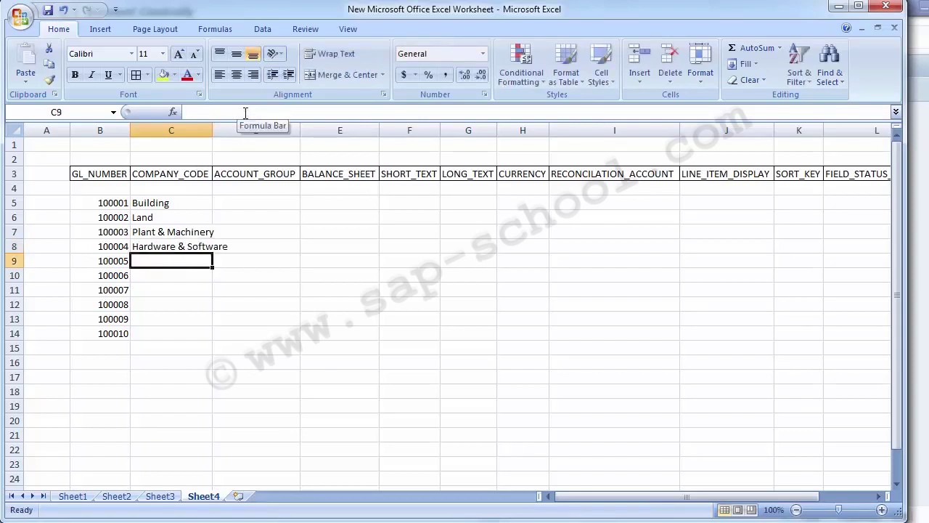
Enter Vehicles in C9 and Furniture & Fixture in C10, and clear the unused GL numbers in B11:B14
type("Vehicles")
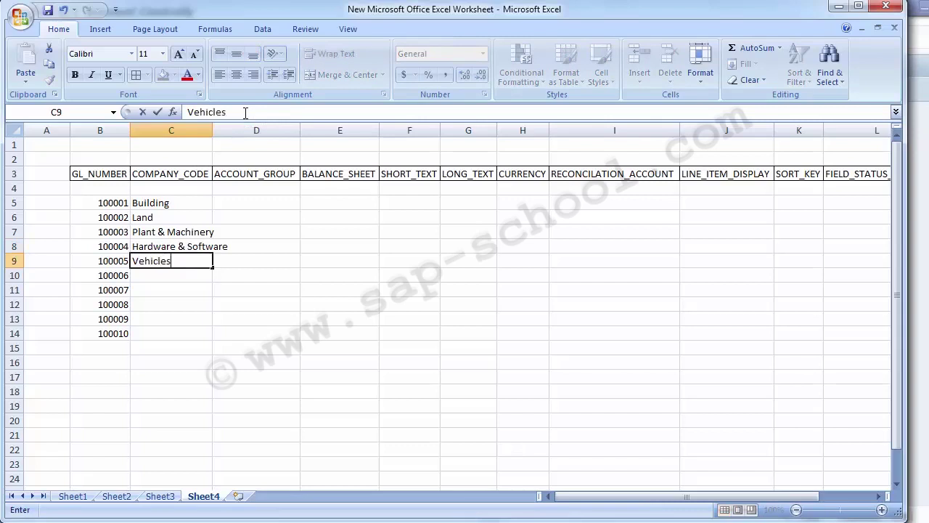
key("Return")
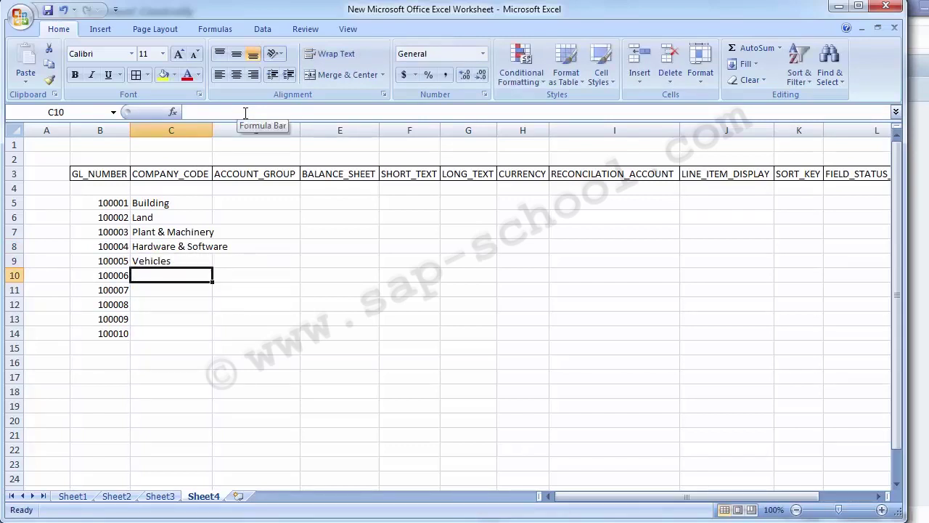
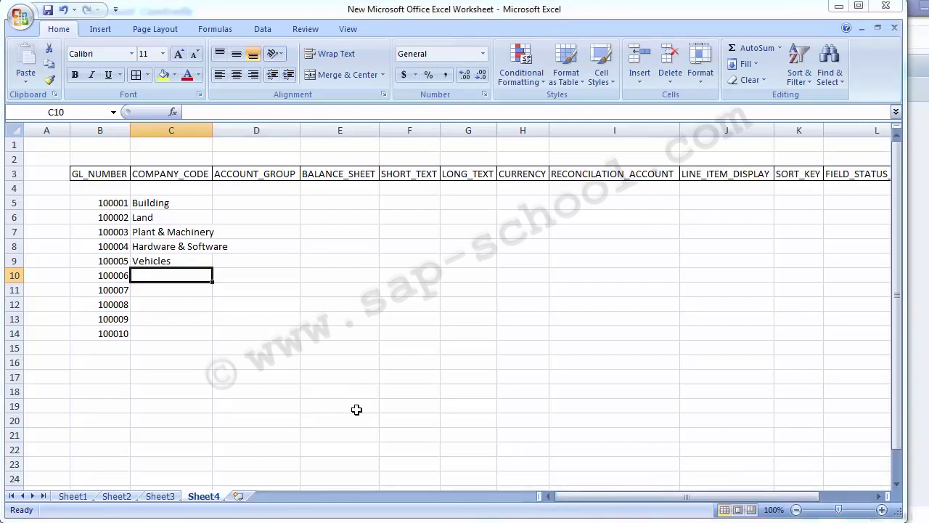
type("Furniture & Fixture")
key("Tab")
key("Left")
key("Up")
key("Up")
key("Up")
key("Up")
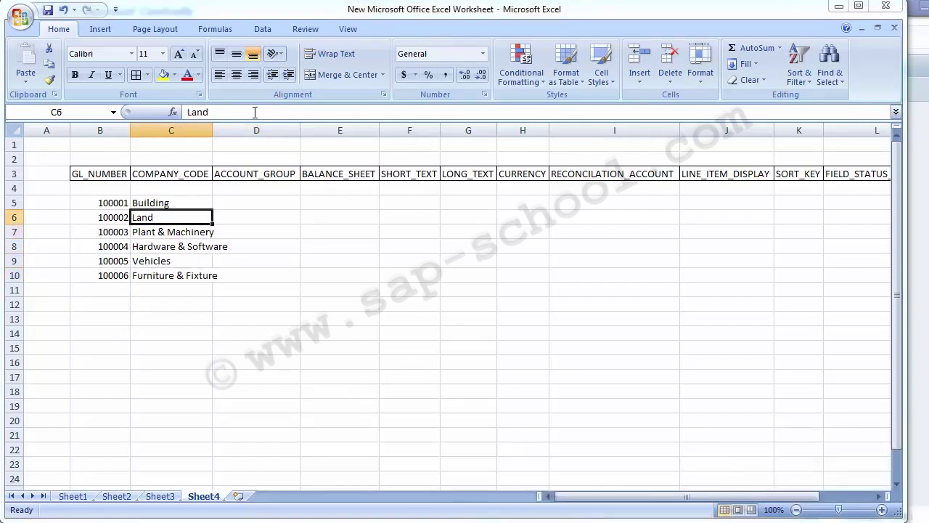
key("Up")
key("Left")
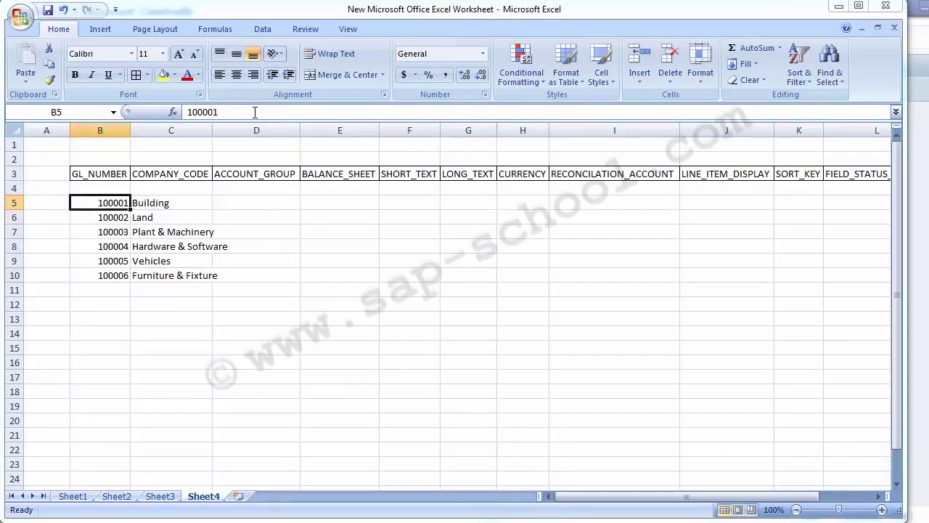
key("Right")
key("Down")
key("Down")
key("Down")
key("Down")
key("Up")
key("Up")
key("Up")
key("Up")
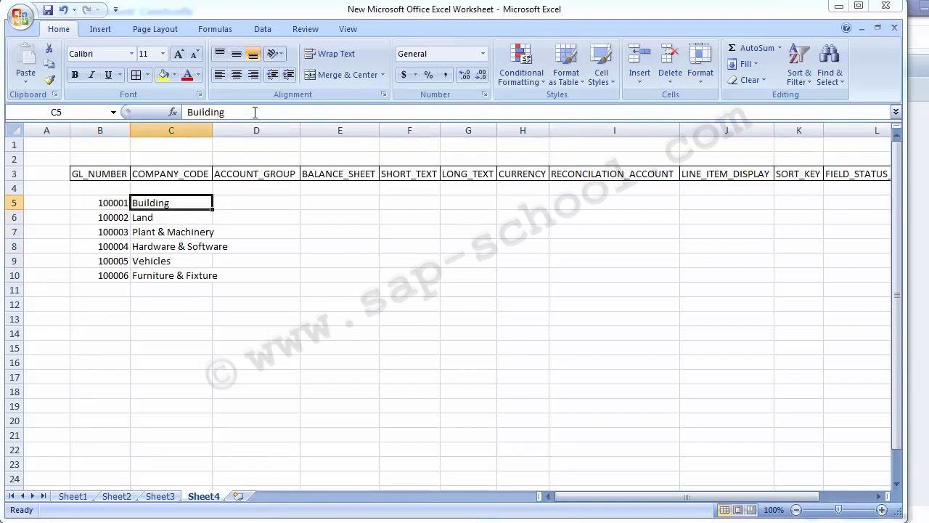
Enter 1000 in cell D5 under ACCOUNT_GROUP and copy it to D6:D10
key("Right")
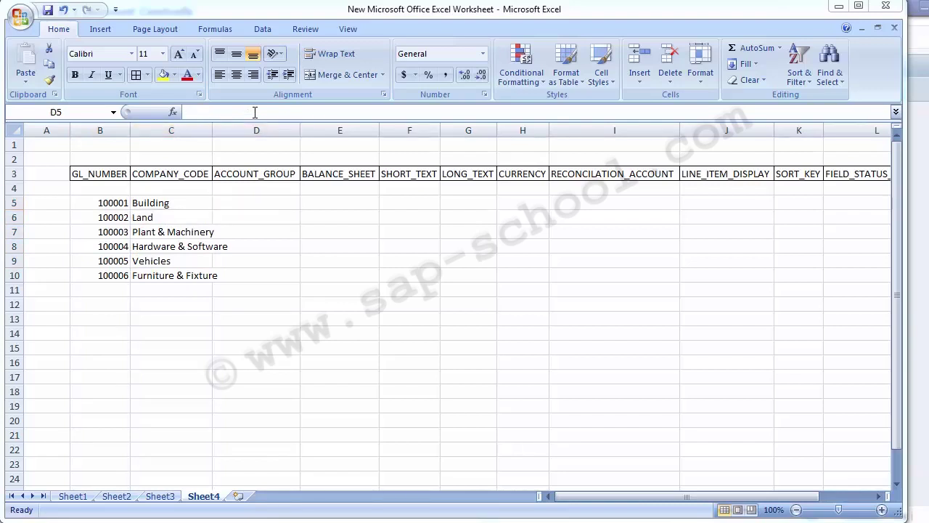
type("1000")
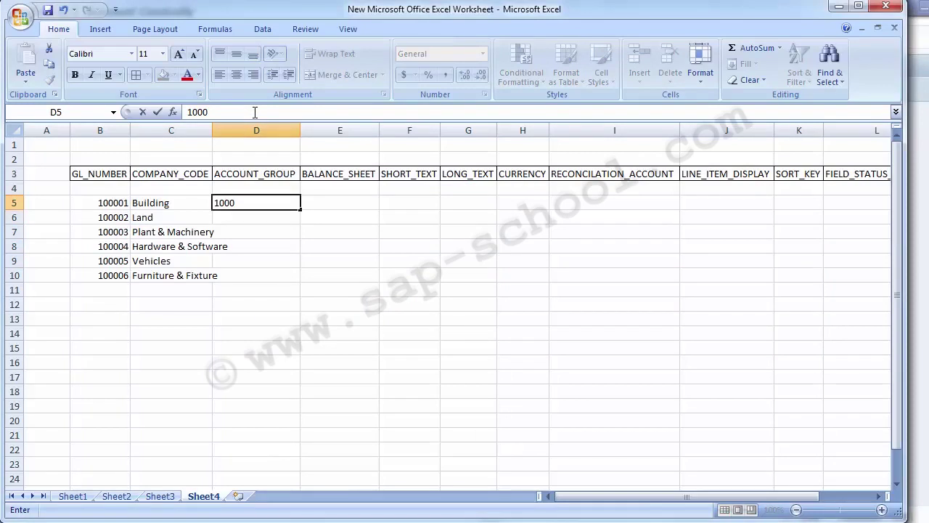
key("Return")
key("Up")
key("ctrl+c")
key("Down")
key("shift+Down")
key("shift+Down")
key("shift+Down")
key("shift+Down")
key("Return")
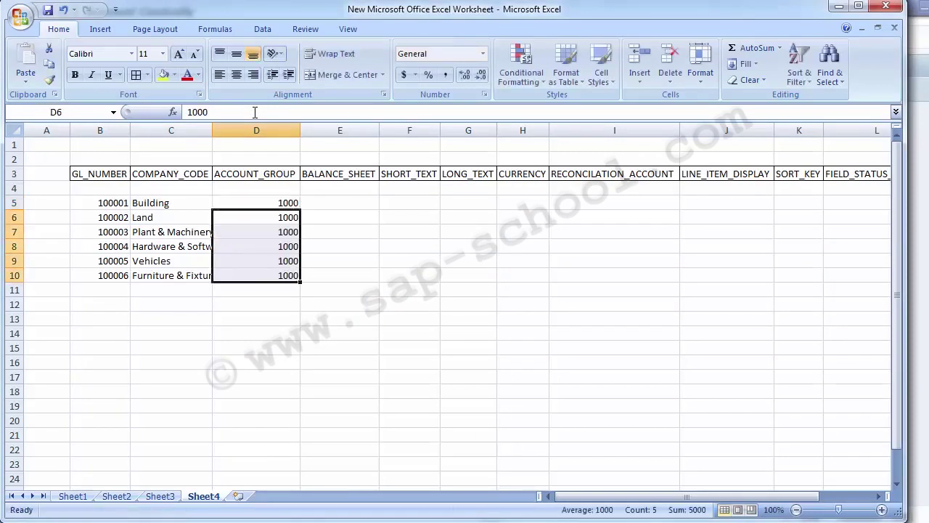
Enter X in cell E5 under BALANCE_SHEET and copy it to E6:E10
key("Right")
key("Up")
type("X")
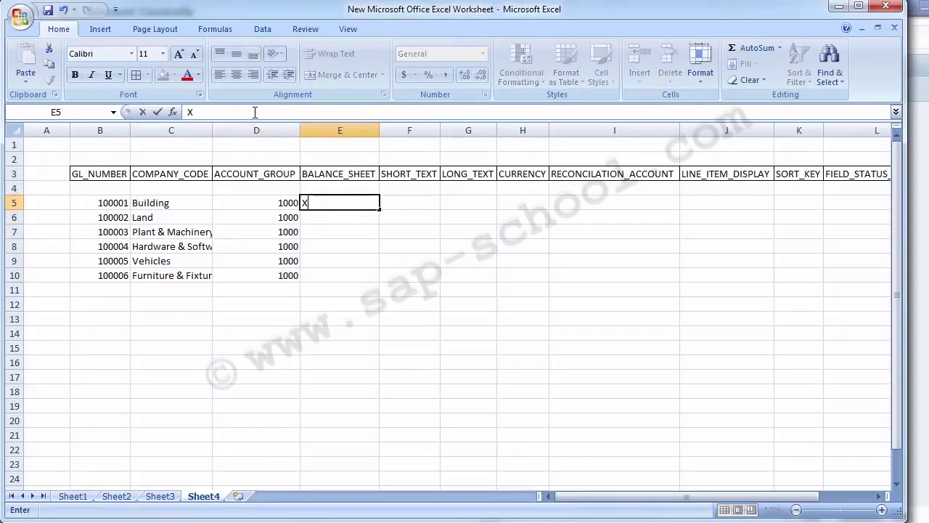
key("Return")
key("Up")
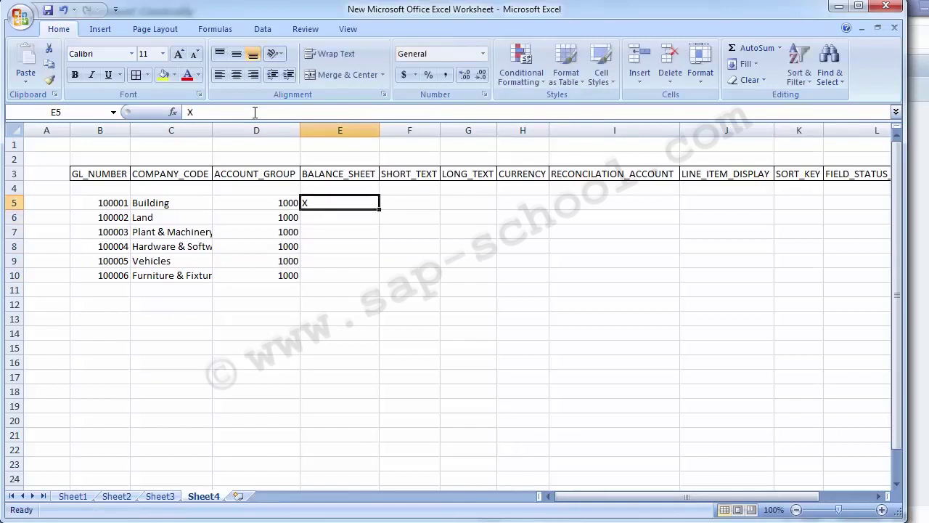
key("ctrl+c")
key("Down")
key("shift+Down")
key("shift+Down")
key("shift+Down")
key("shift+Down")
key("Return")
Copy the descriptions in C5:C10 to F5:F10 under SHORT_TEXT
key("Right")
key("Up")
key("Left")
key("Left")
key("Left")
key("shift+Down")
key("shift+Down")
key("shift+Down")
key("shift+Down")
key("shift+Down")
key("ctrl+c")
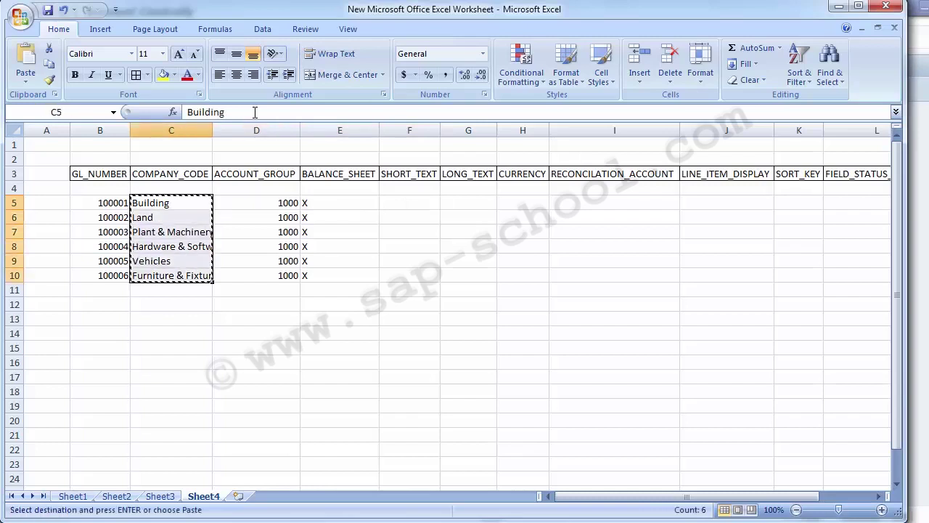
key("Right")
key("Right")
key("Right")
key("ctrl+v")
Copy the short texts in F5:F10 to G5:G10 under LONG_TEXT
key("Right")
key("Left")
key("shift+Down")
key("shift+Down")
key("shift+Down")
key("shift+Down")
key("shift+Down")
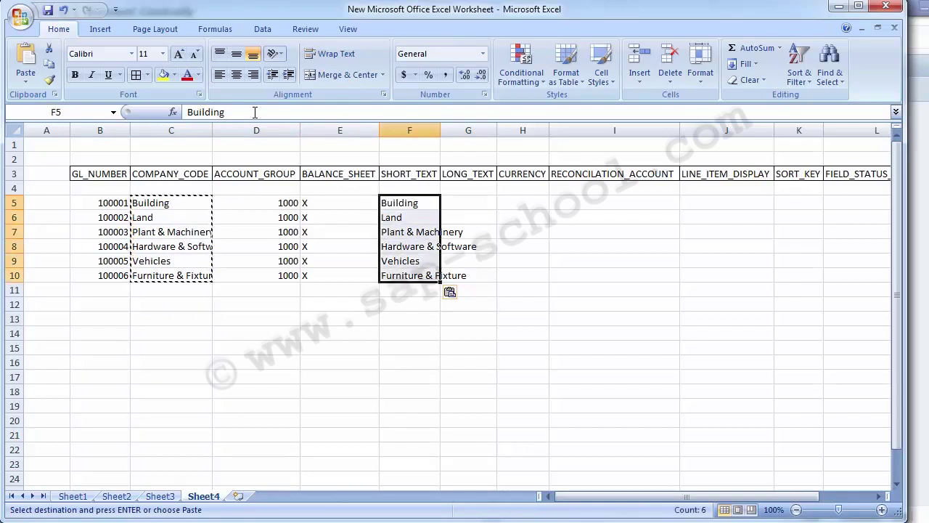
key("ctrl+c")
key("Right")
key("Return")
key("Right")
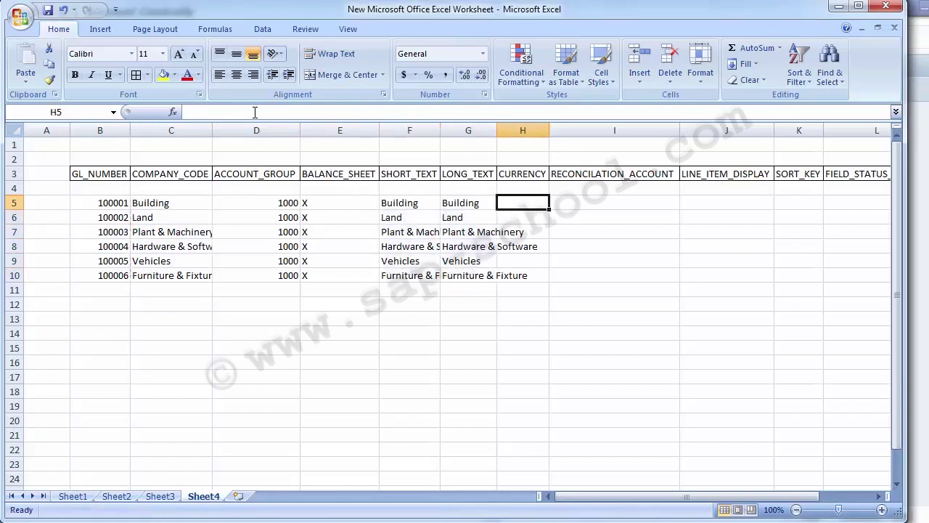
Replace the description in cell C5 under COMPANY_CODE with 1000
key("Left")
key("Left")
key("Left")
key("Left")
key("Left")
key("Down")
key("shift+Down")
key("shift+Down")
key("Up")
type("1000")
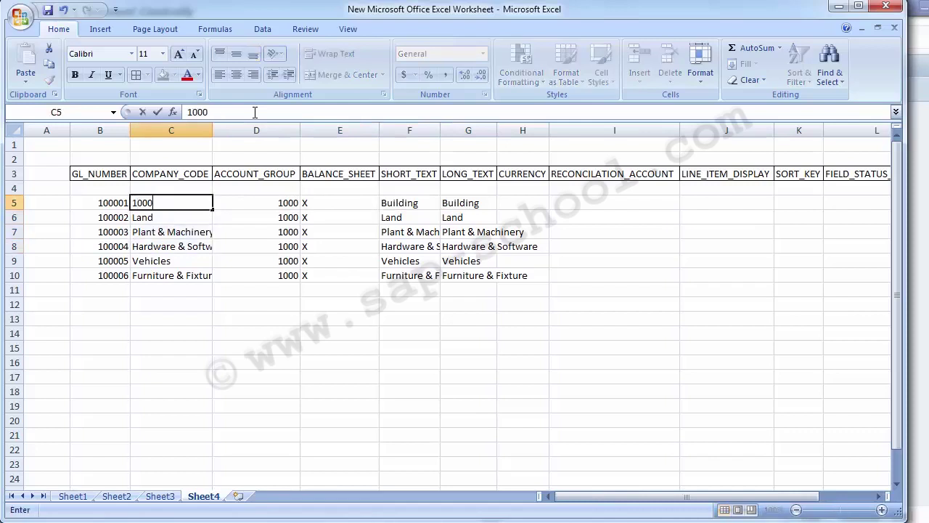
key("Return")
Copy the company code in C5 over the descriptions in C6:C10 and go to cell H5 under CURRENCY
key("Up")
key("ctrl+c")
key("Down")
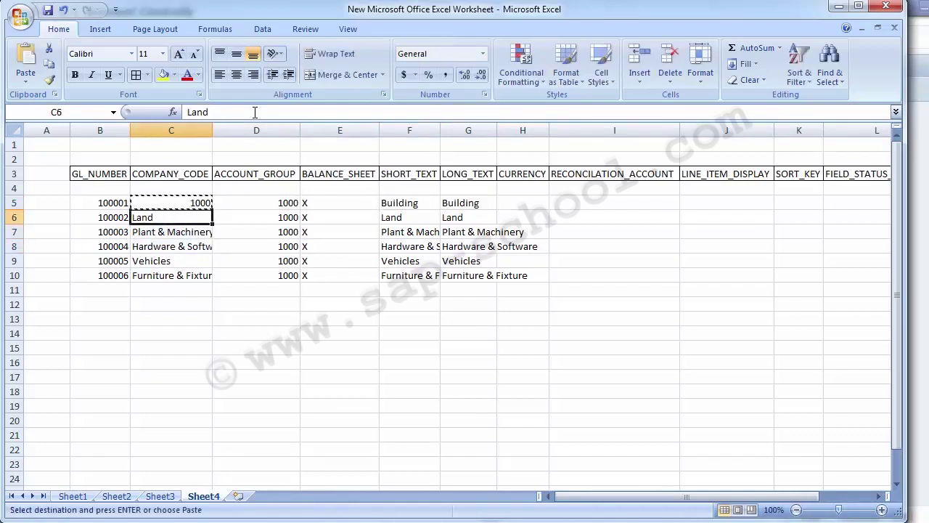
key("shift+Down")
key("shift+Down")
key("shift+Down")
key("shift+Down")
key("Return")
key("Right")
key("Right")
key("Right")
key("Right")
key("Right")
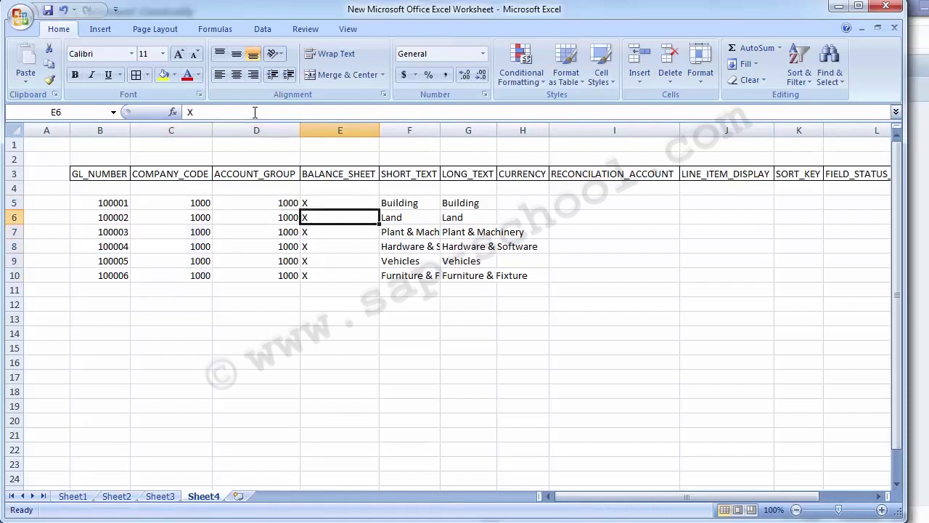
key("Up")
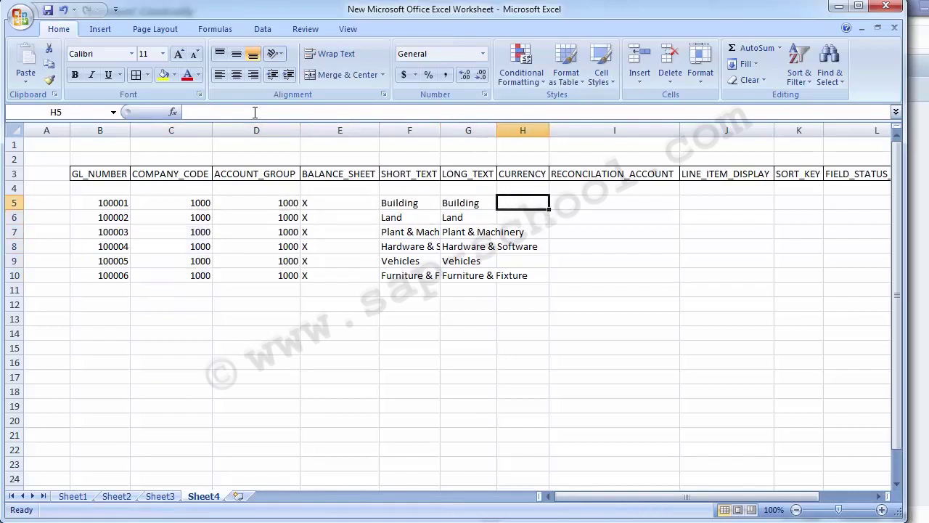
type("USD")
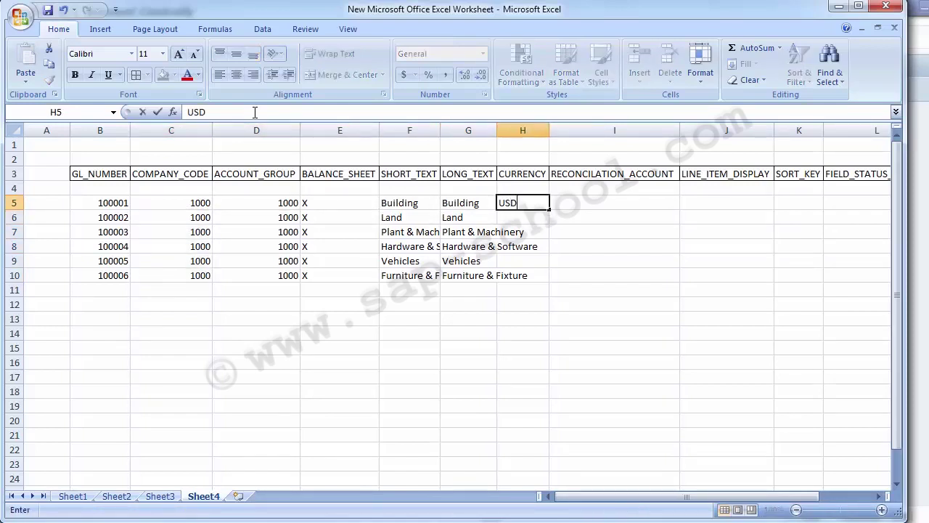
key("Return")
key("Up")
key("Delete")
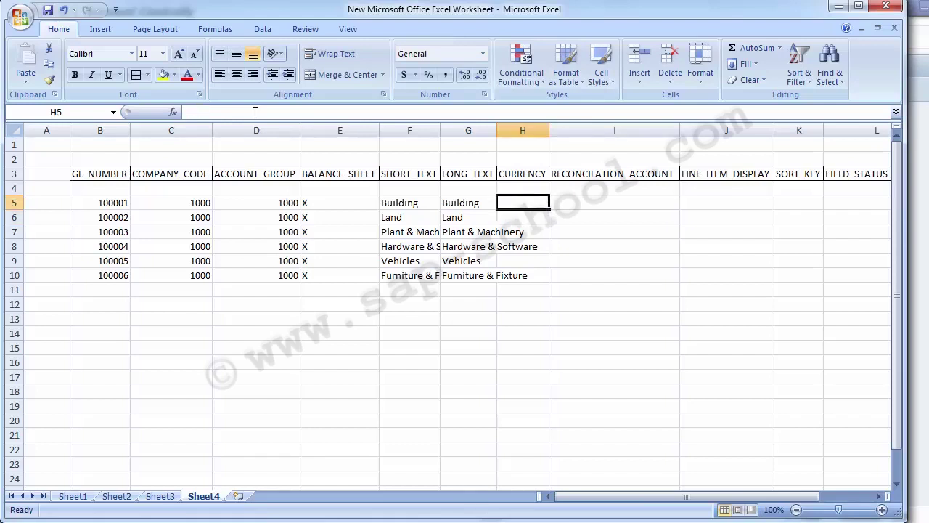
Enter USD in cell H5 under CURRENCY and copy it to H6:H10
type("USD")
key("Return")
key("Right")
key("Left")
key("Up")
key("ctrl+c")
key("Down")
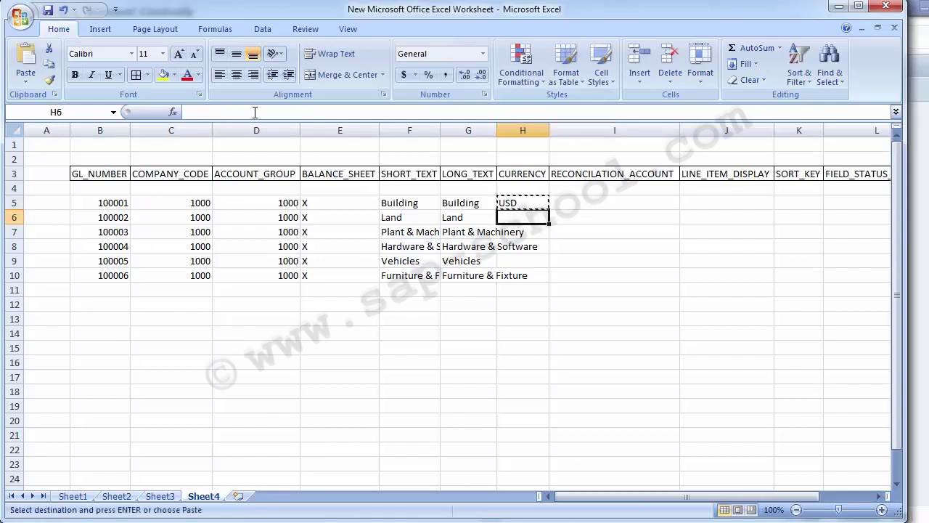
key("shift+Down")
key("shift+Down")
key("shift+Down")
key("shift+Down")
key("Return")
Enter A in cell I5 under RECONCILATION_ACCOUNT and copy it to I6:I10
key("Right")
key("Up")
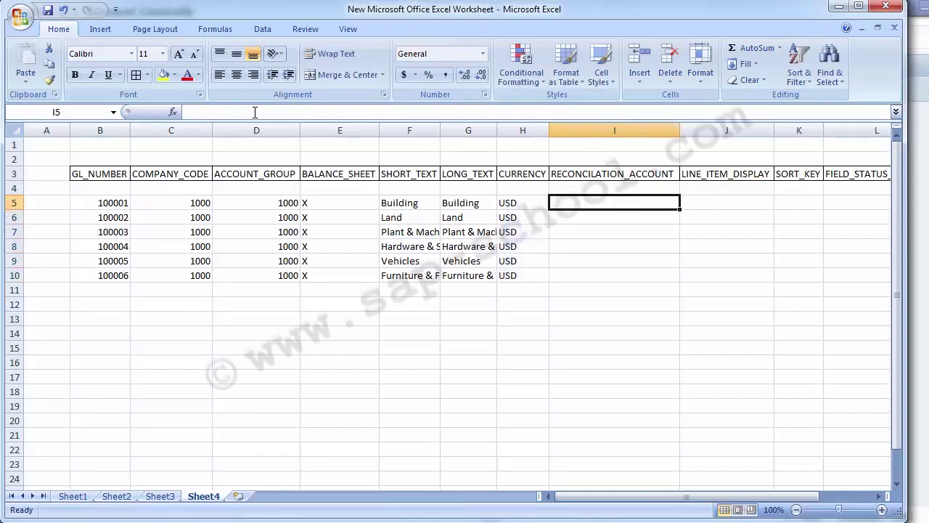
type("A")
key("Return")
key("Up")
key("ctrl+c")
key("Down")
key("shift+Down")
key("shift+Down")
key("shift+Down")
key("shift+Down")
key("Return")
key("Return")
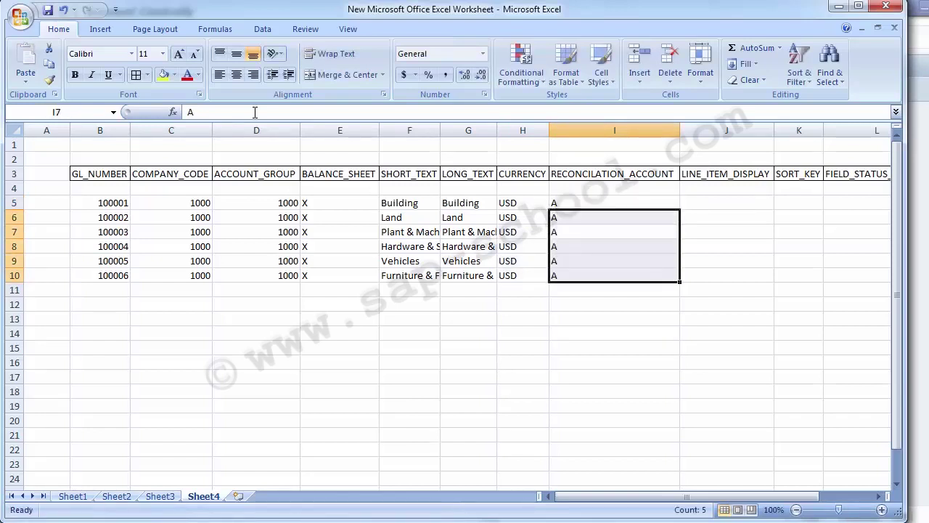
Enter X in cell J5 under LINE_ITEM_DISPLAY
key("Right")
key("Right")
key("Right")
key("Left")
key("Left")
key("Up")
key("Up")
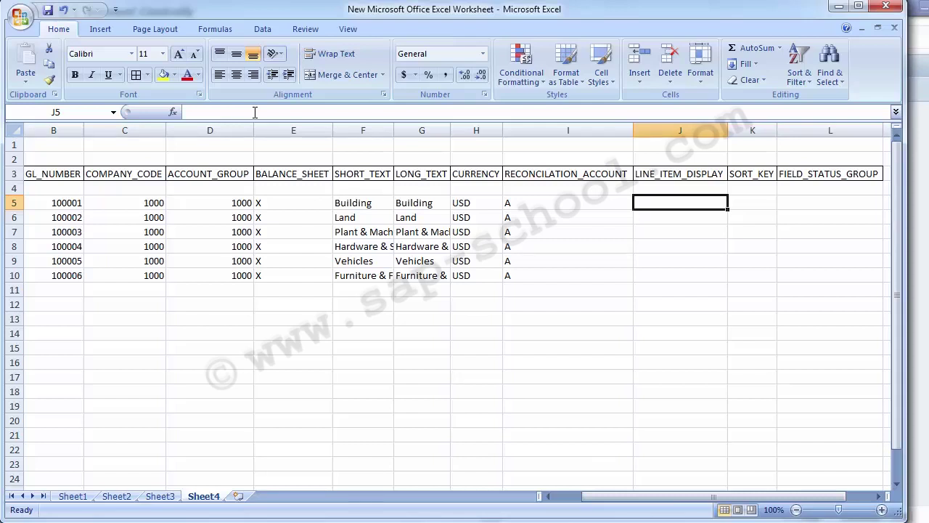
type("X")
key("Return")
Copy the X in J5 to J6:J10 and go to cell K5 under SORT_KEY
key("Up")
key("ctrl+c")
key("Down")
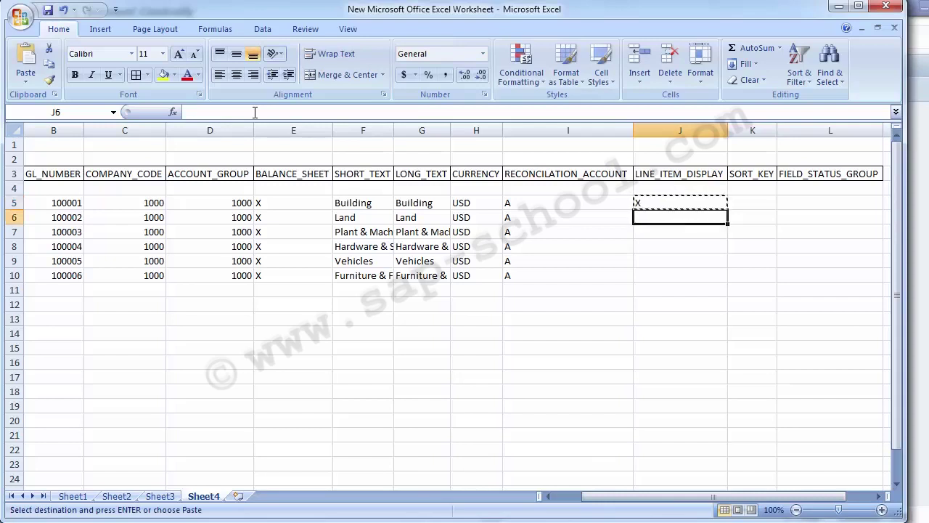
key("shift+Down")
key("shift+Down")
key("shift+Down")
key("shift+Down")
key("Return")
key("Right")
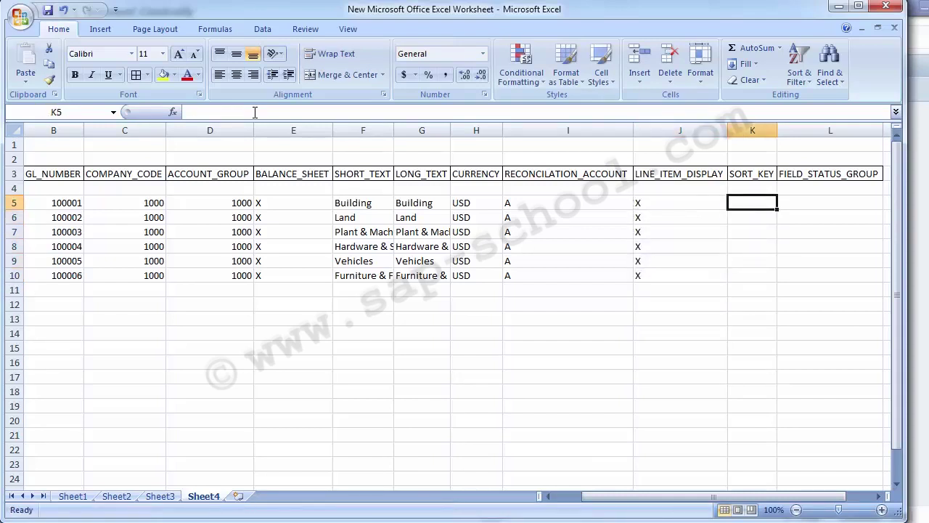
Look up the sort key in the control data of the SAP G/L account display and return to the Excel worksheet
key("Up")
key("Right")
key("Right")
key("Right")
key("Left")
key("Left")
key("Left")
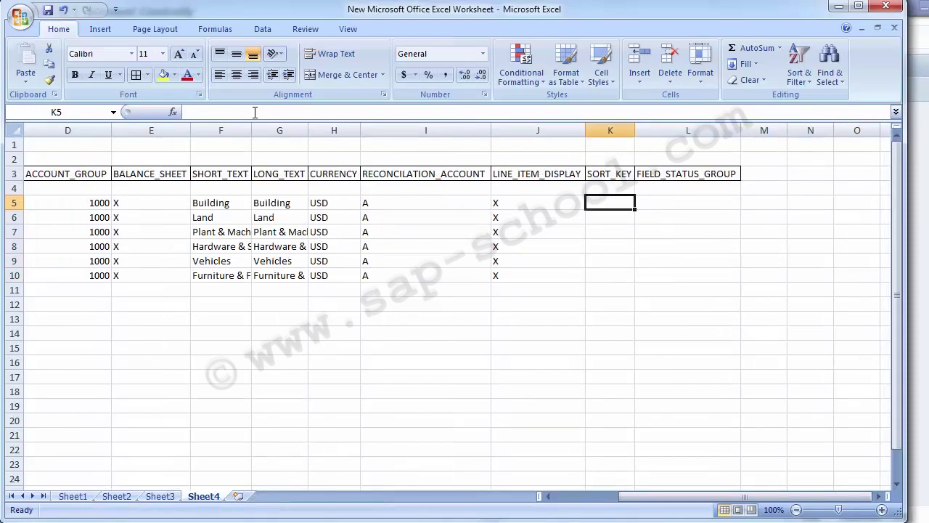
mouse_move(399, 512)
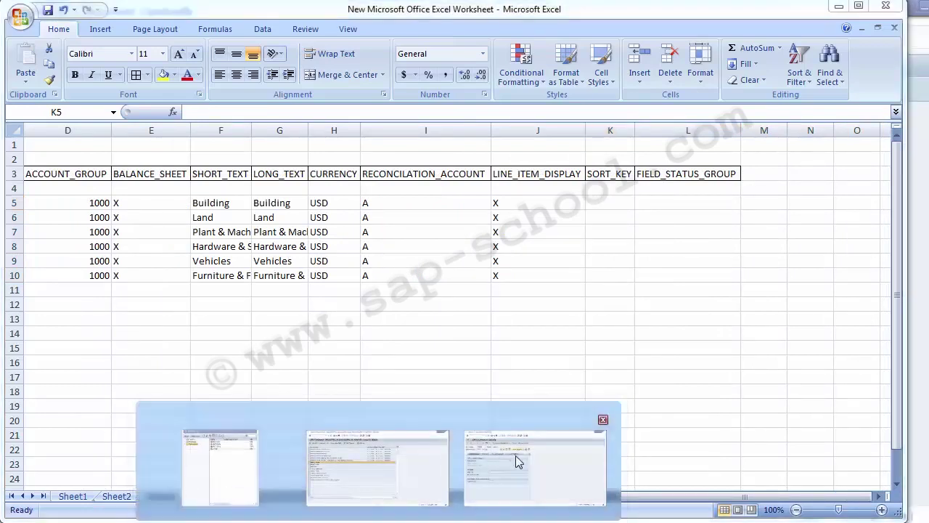
left_click(500, 456)
left_click(155, 165)
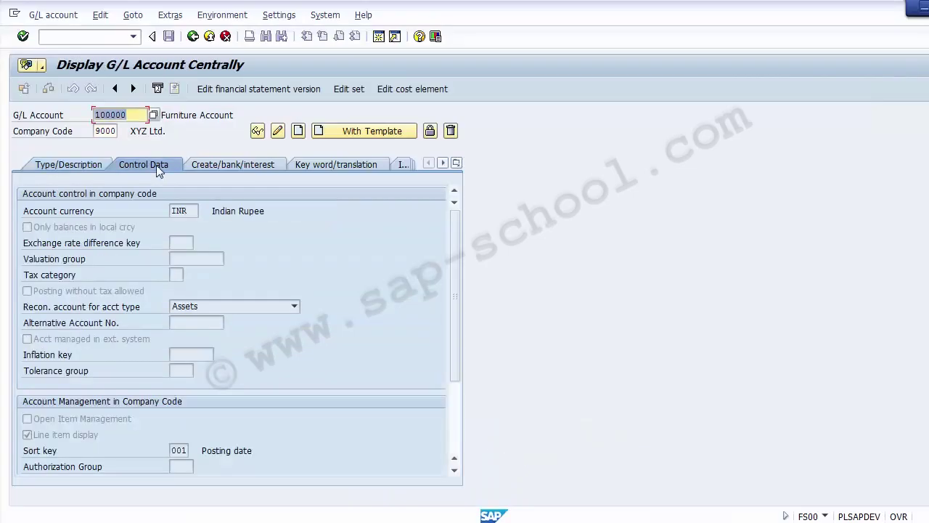
key("alt+Tab")
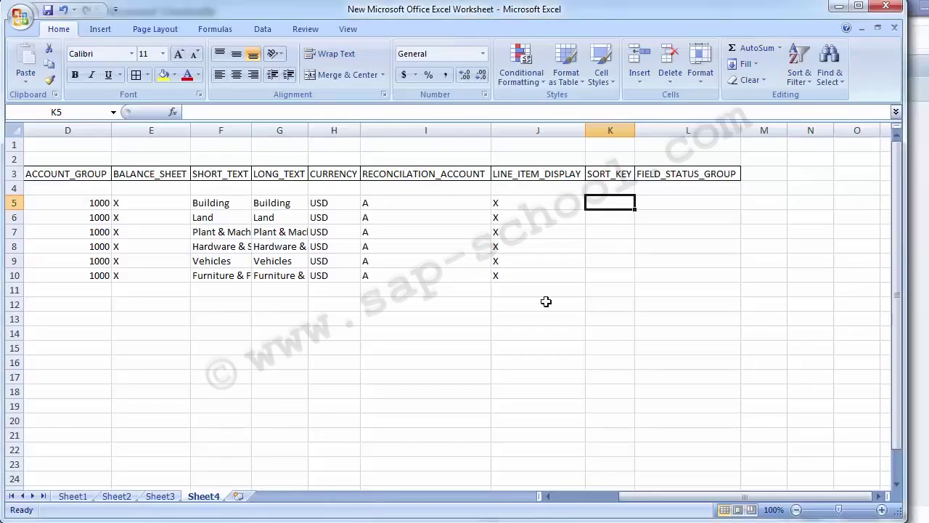
Try entering 001 in cell K5 under SORT_KEY
type("001")
key("Return")
key("Up")
Format the whole SORT_KEY column K as Text
left_click(607, 131)
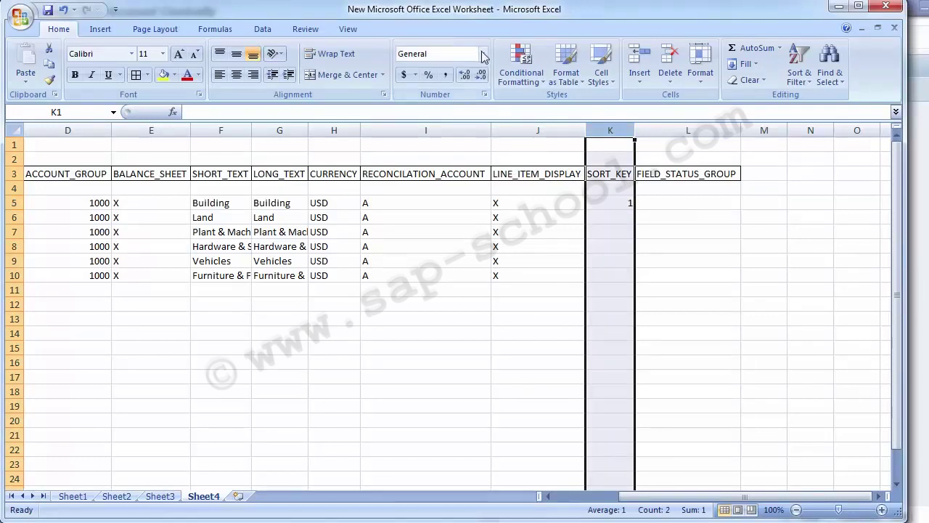
left_click(482, 55)
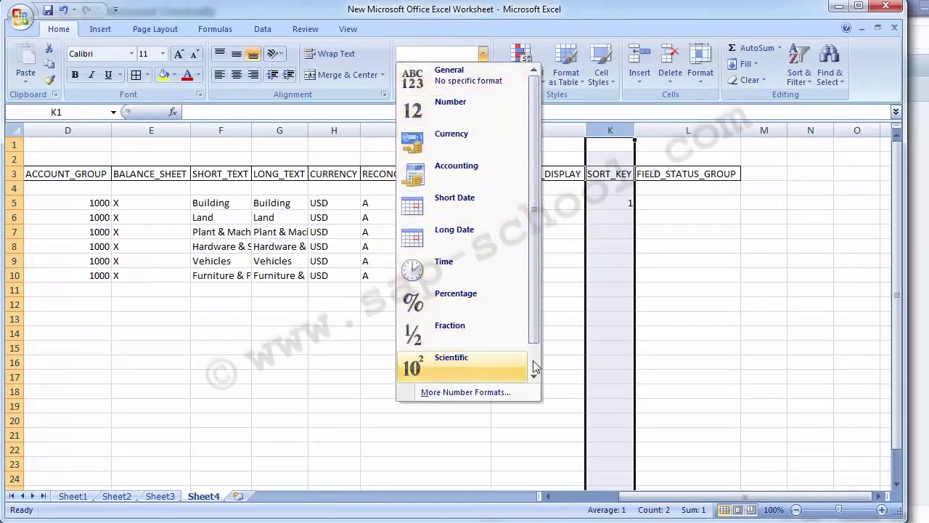
scroll(527, 363, "down", 1)
left_click(452, 359)
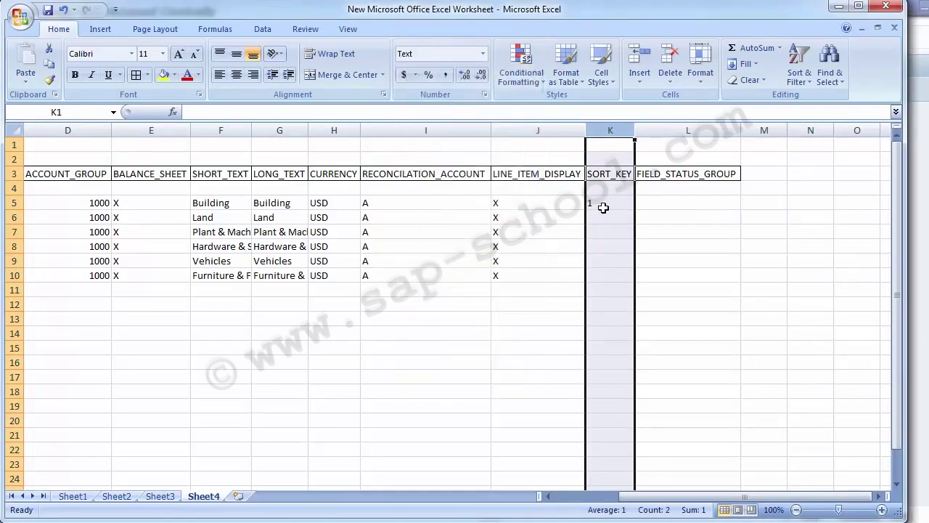
Enter 01 in cell K5 under SORT_KEY and copy it to K6:K10
left_click(603, 207)
type("01")
key("Return")
left_click(604, 209)
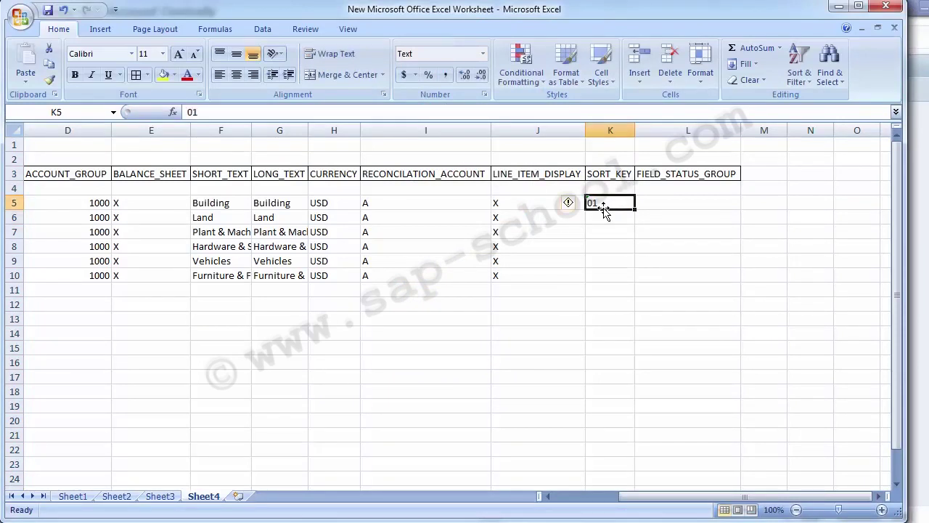
key("ctrl+c")
key("Down")
key("shift+Down")
key("shift+Down")
key("shift+Down")
key("shift+Down")
key("Return")
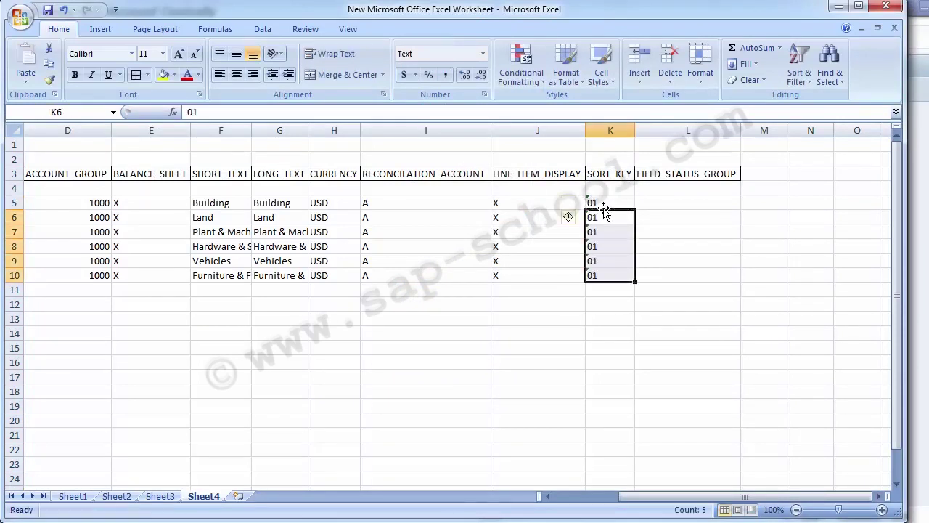
Enter G067 in cell L5 under FIELD_STATUS_GROUP
key("Right")
key("Up")
key("Up")
key("Down")
type("G067")
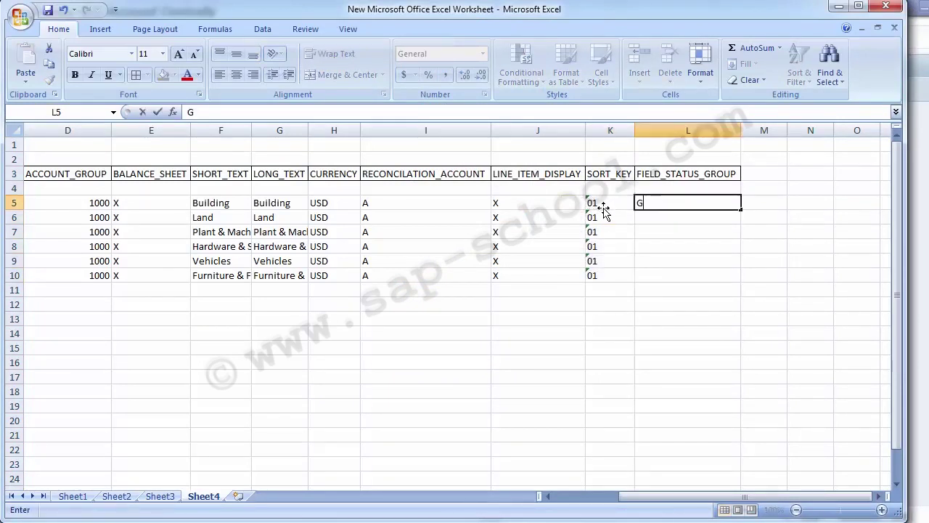
key("Return")
Copy the field status group in L5 to L6:L10
key("Up")
key("ctrl+c")
key("Down")
key("shift+Down")
key("shift+Down")
key("shift+Down")
key("shift+Down")
key("Return")
Copy the first two GL account records, Building and Land, in range B5:L6 to the clipboard
key("Left")
key("Left")
key("Left")
key("Left")
key("Left")
key("Left")
key("Left")
key("Left")
key("Left")
key("Left")
key("Left")
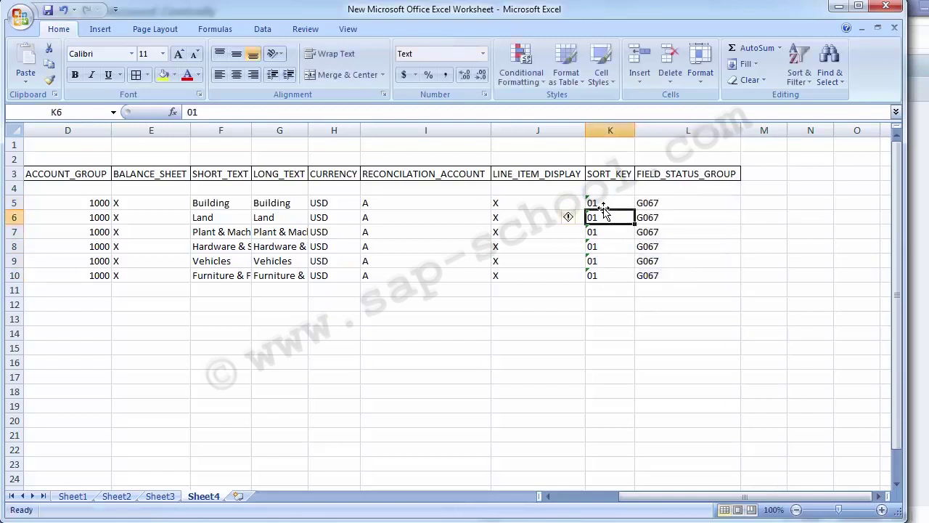
key("Up")
key("Right")
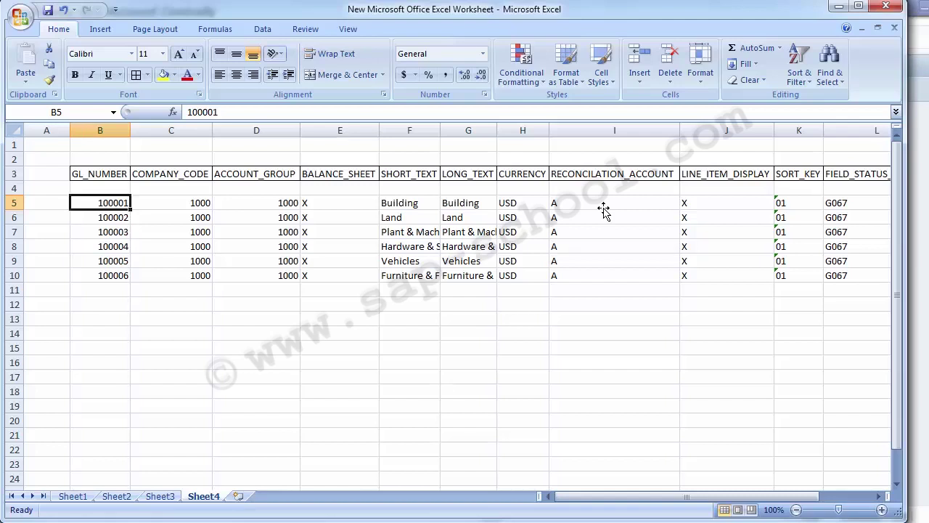
key("shift+Down")
key("shift+Right")
key("shift+Right")
key("shift+Right")
key("shift+Right")
key("shift+Right")
key("shift+Right")
key("shift+Right")
key("shift+Right")
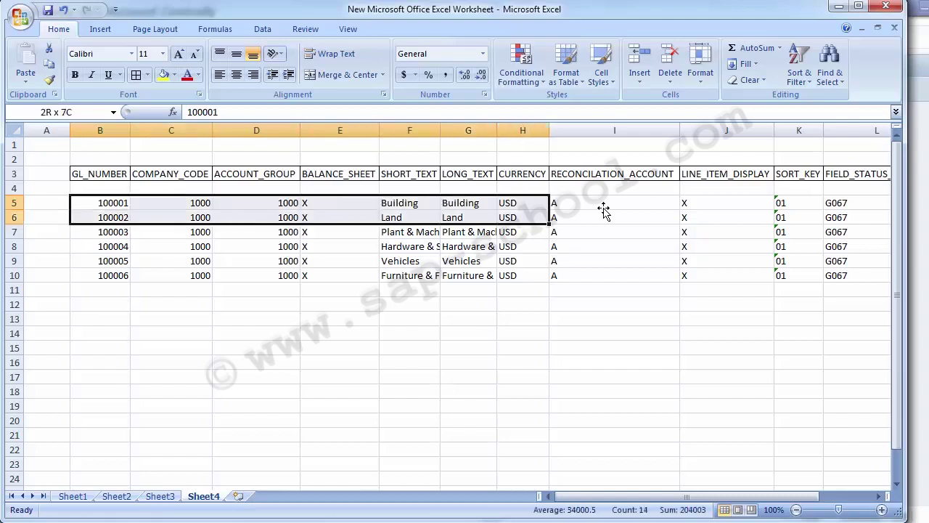
key("shift+Right")
key("shift+Right")
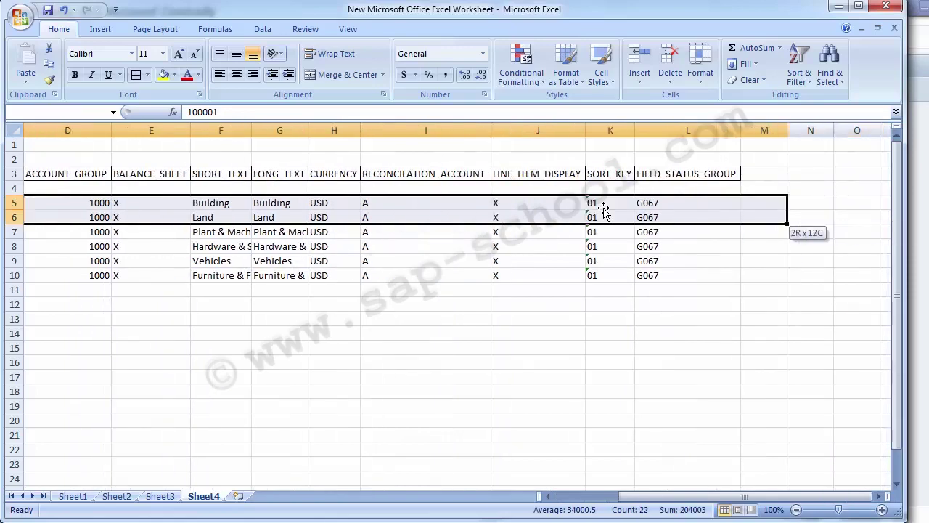
key("ctrl+c")
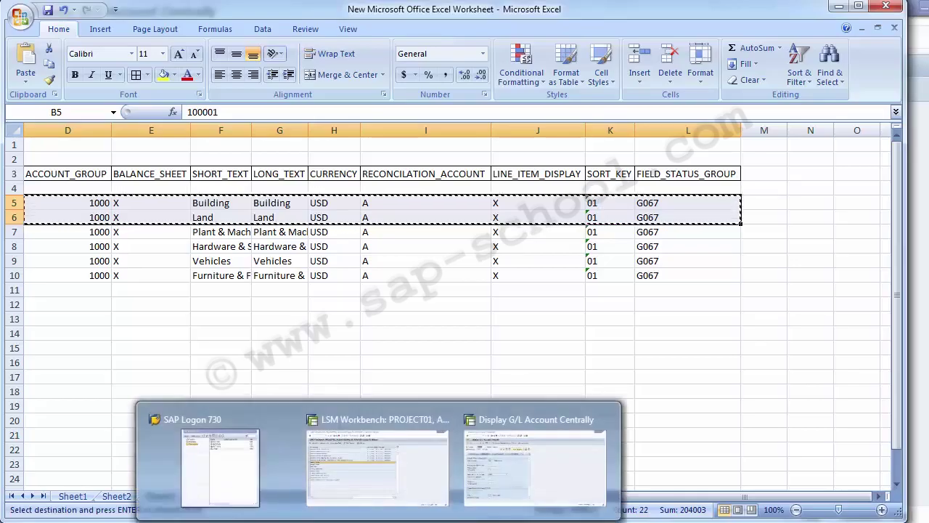
Switch to Windows Explorer and create a folder on Local Disk (E:), keeping the default name New folder
left_click(334, 522)
left_click(255, 315)
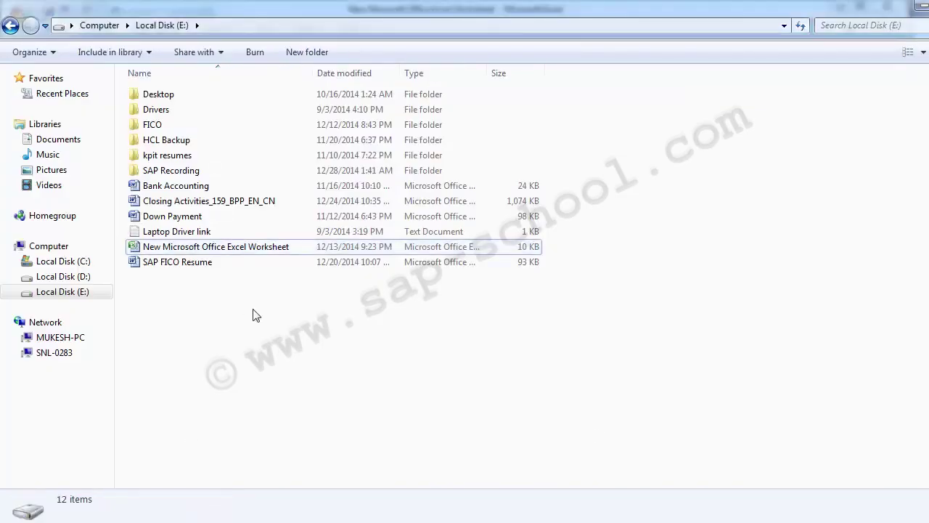
right_click(254, 310)
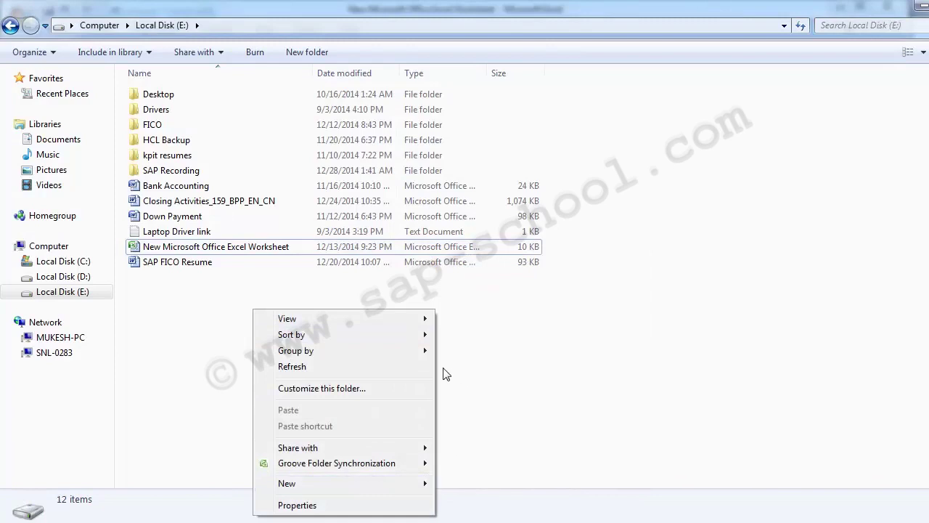
right_click(179, 298)
right_click(180, 297)
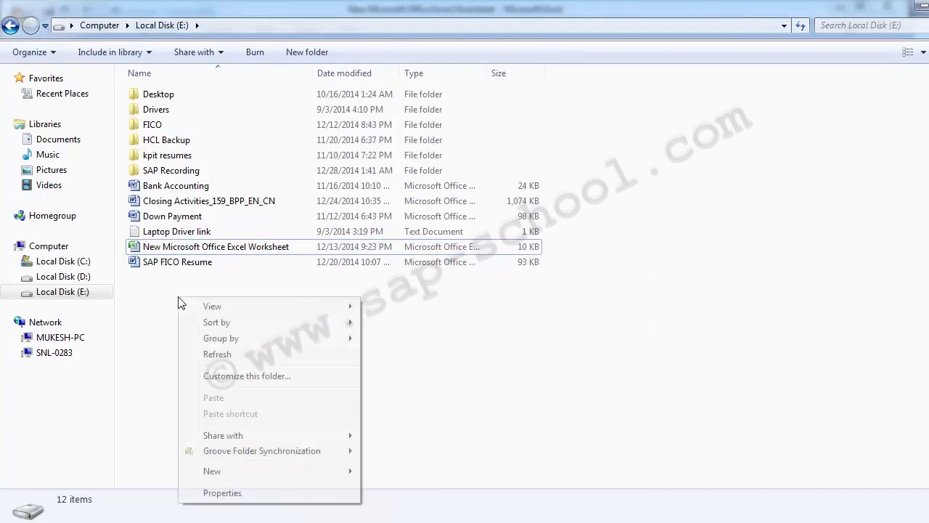
mouse_move(292, 464)
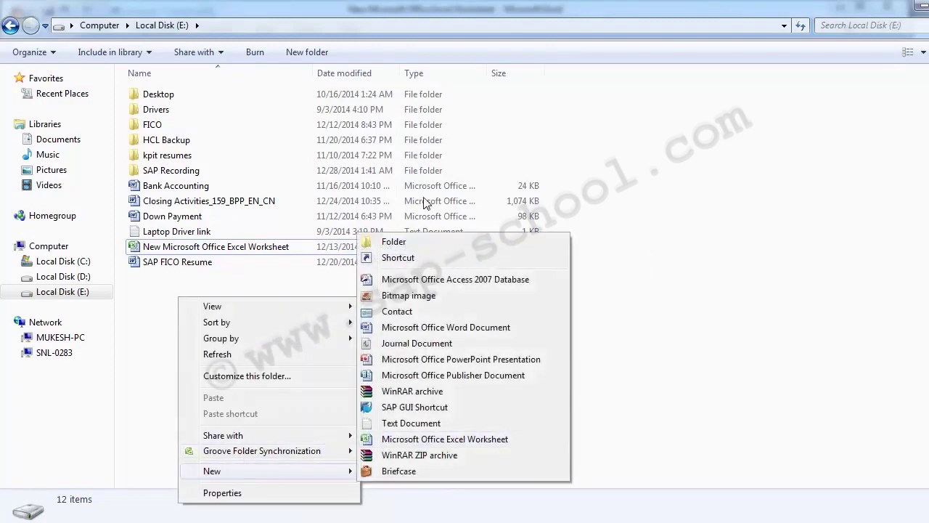
left_click(398, 245)
left_click(228, 283)
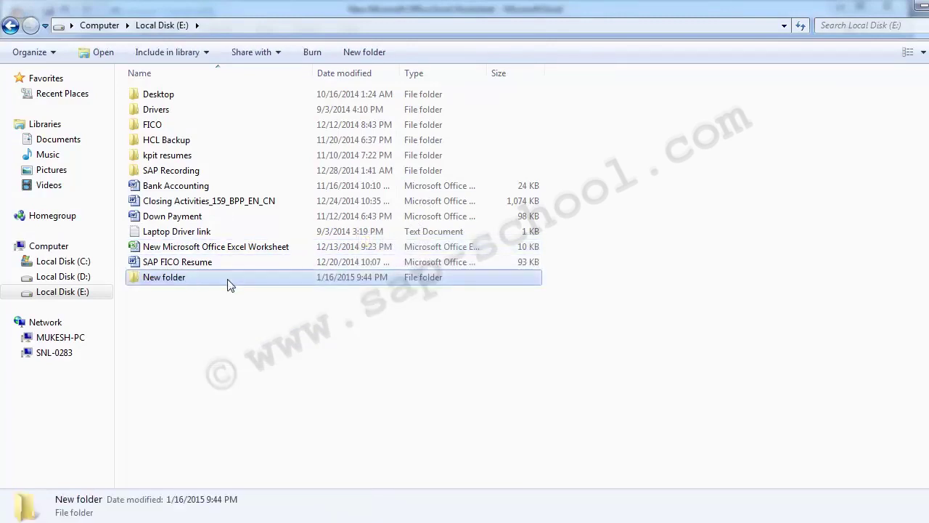
Open the new folder and create a text document in it, keeping the default name New Text Document
double_click(228, 283)
right_click(180, 154)
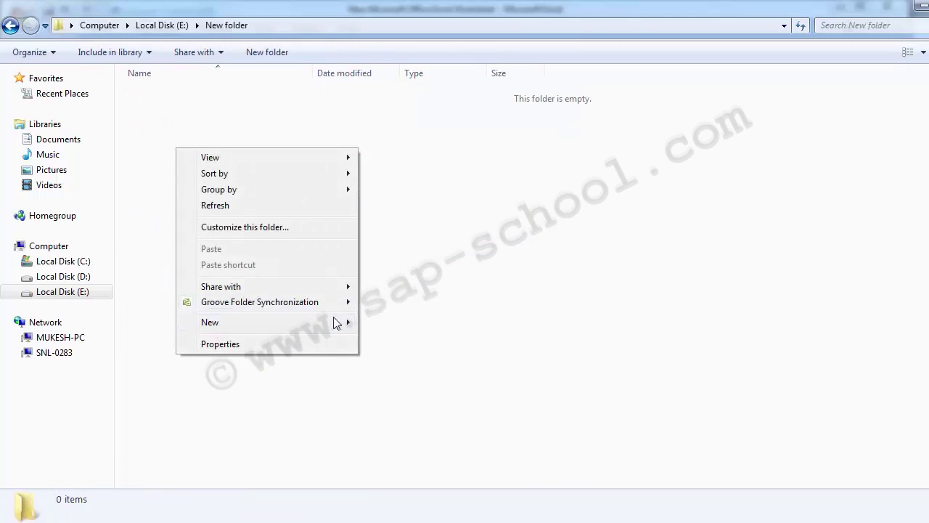
mouse_move(338, 321)
left_click(407, 273)
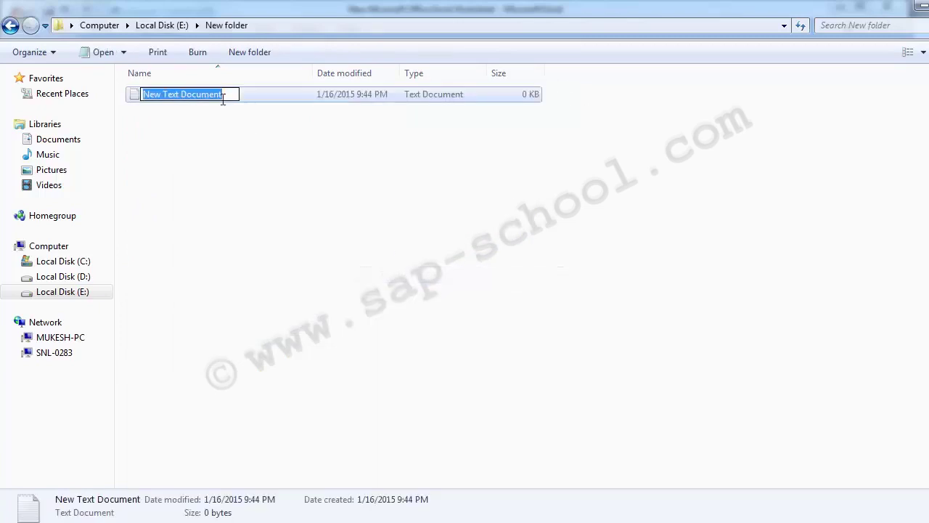
key("Return")
Paste the copied GL account records into New Text Document in Notepad, then save and close the file
double_click(213, 96)
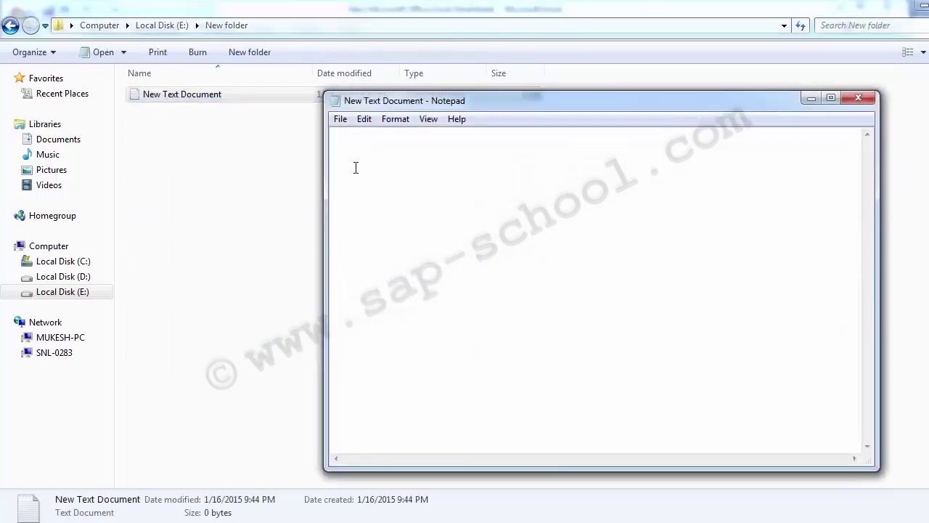
key("ctrl+v")
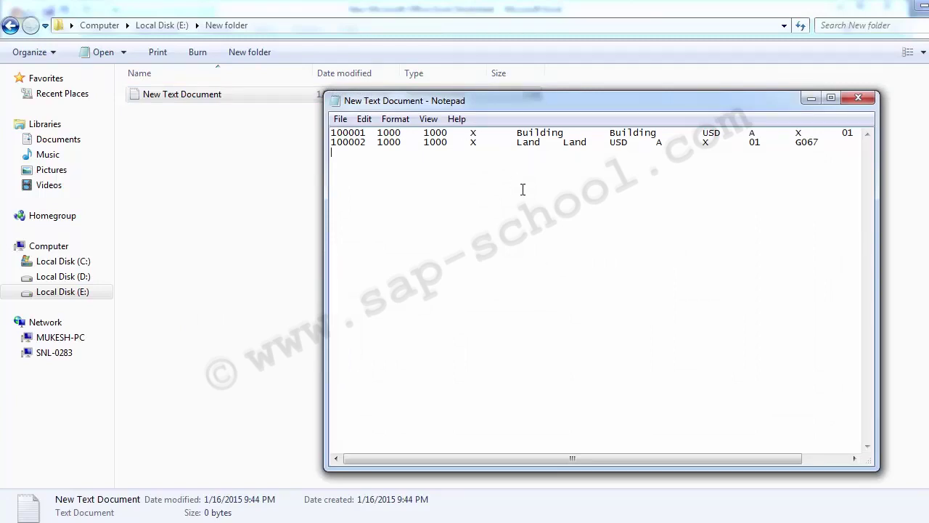
key("ctrl+s")
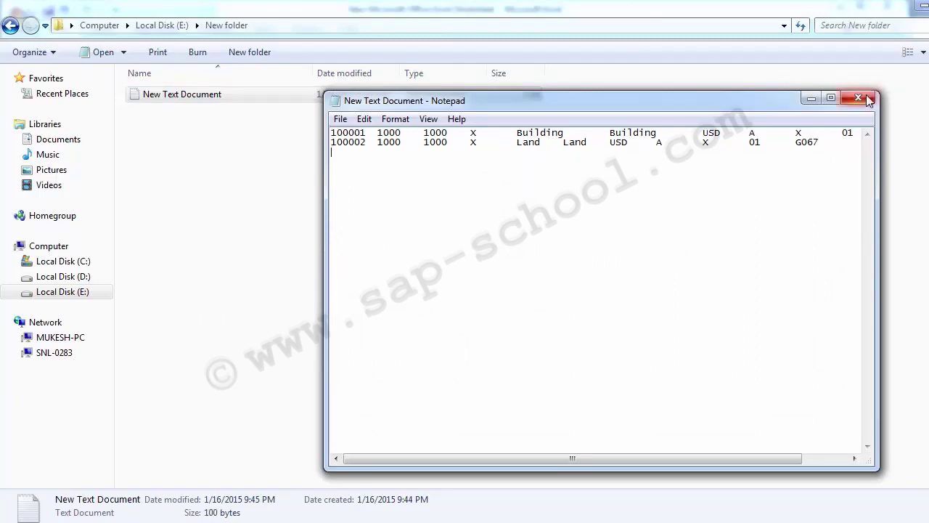
left_click(869, 99)
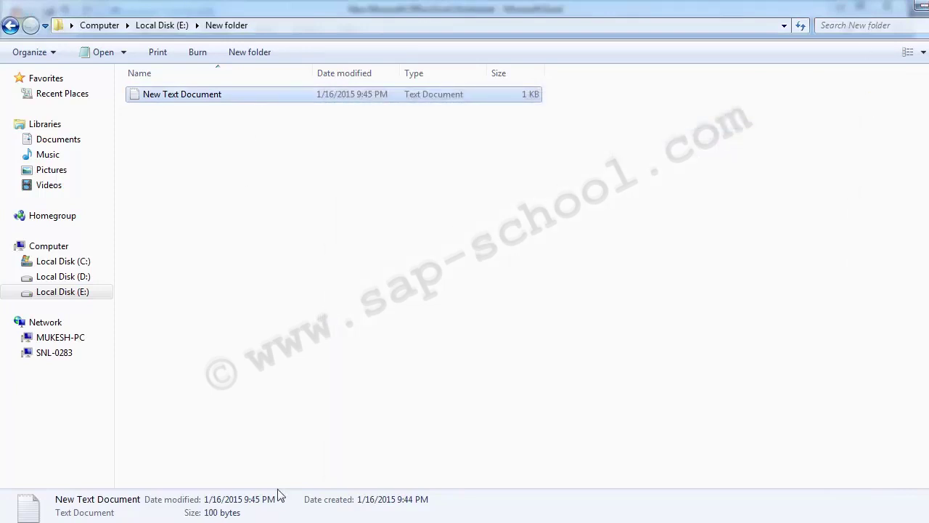
Switch to the SAP LSM Workbench and execute the Specify Files process step for the GL MASTER object
left_click(378, 519)
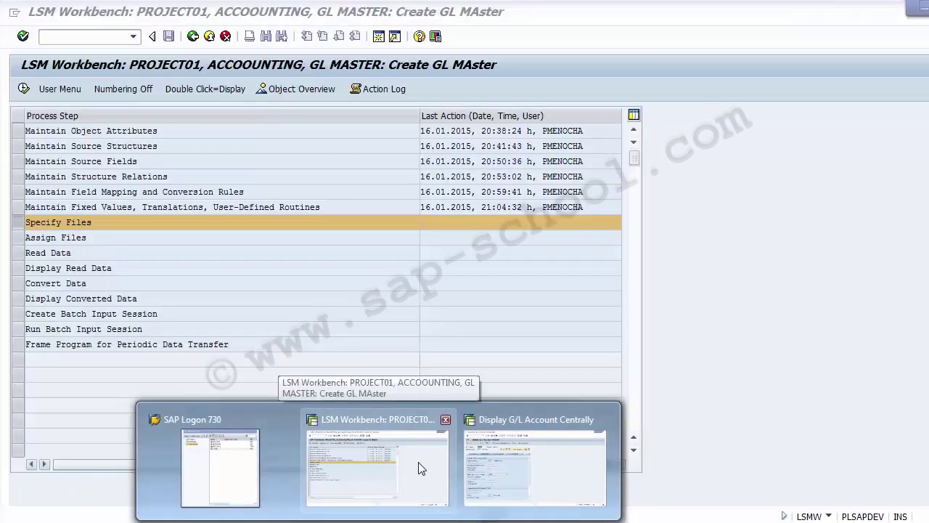
left_click(418, 462)
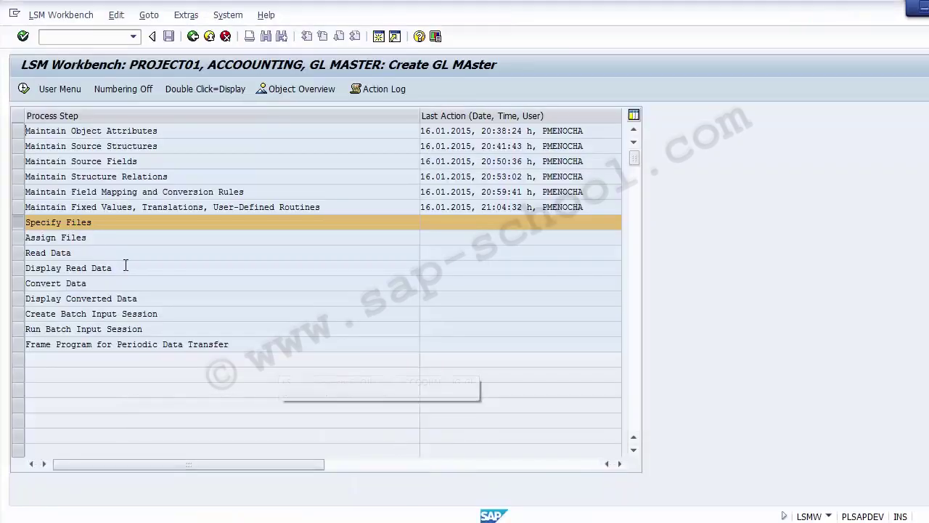
left_click(21, 223)
left_click(20, 223)
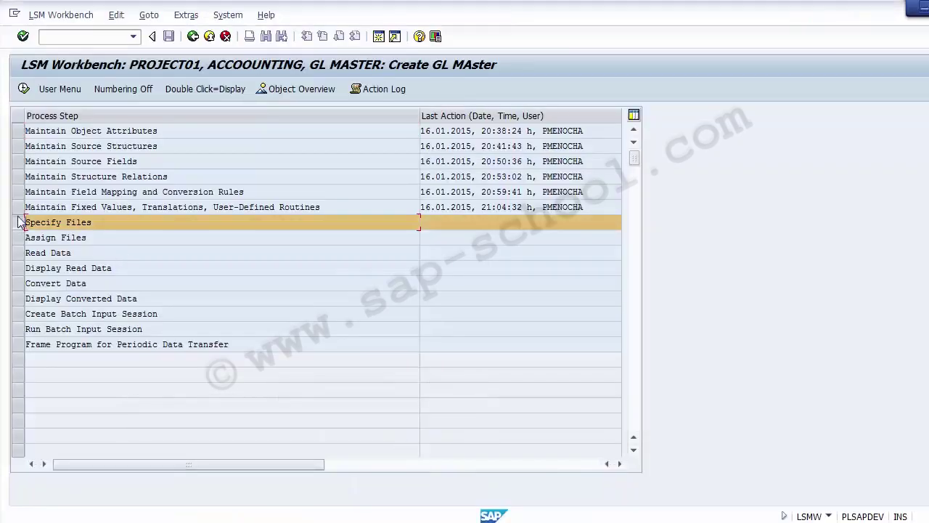
left_click(24, 88)
left_click(24, 89)
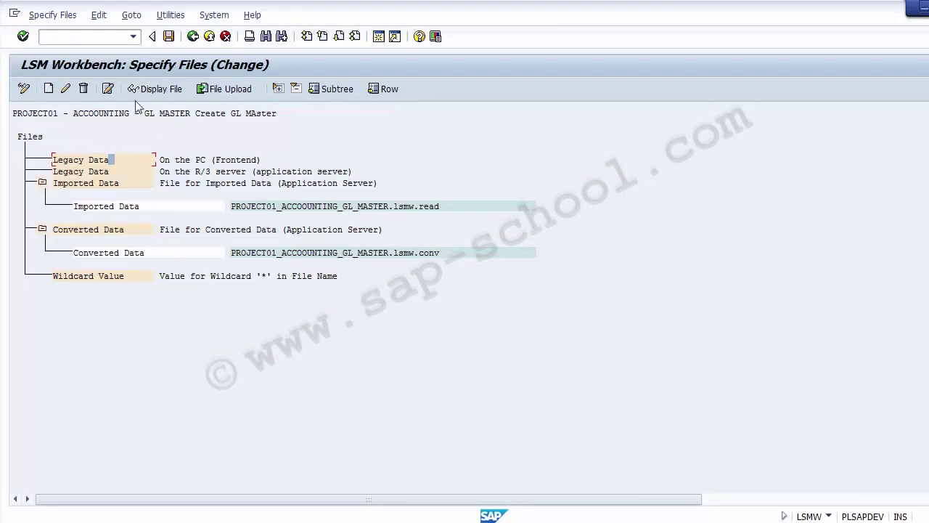
Switch Specify Files to display mode, agreeing to save the changed data
left_click(24, 88)
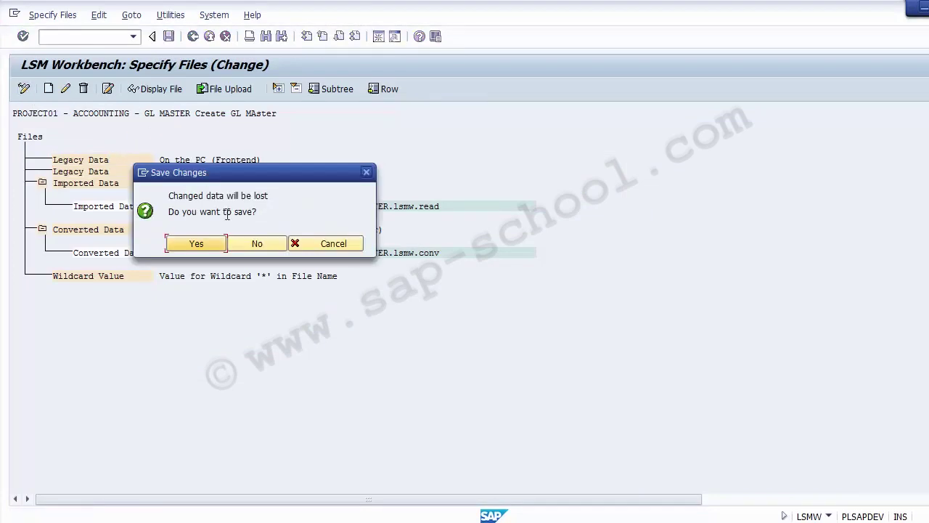
left_click(205, 246)
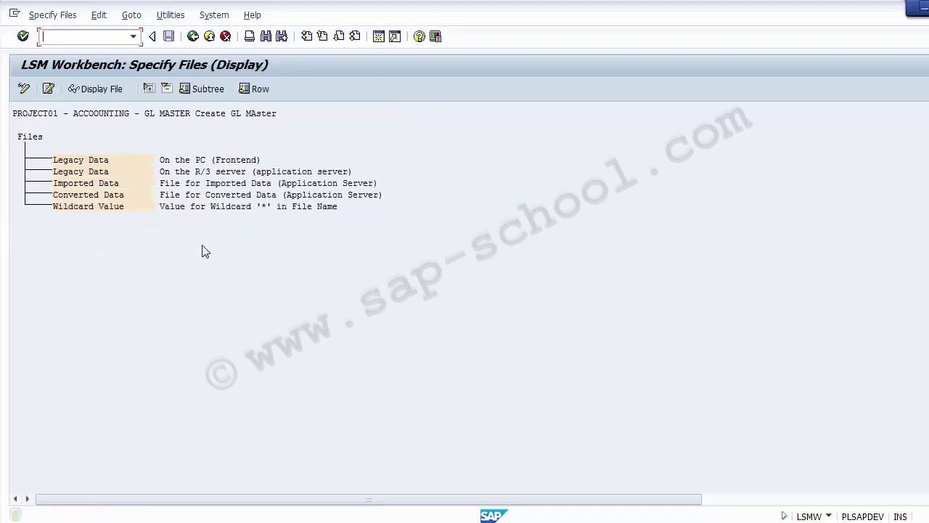
Switch Specify Files to change mode and open the file properties for Legacy Data on the PC (Frontend)
left_click(24, 88)
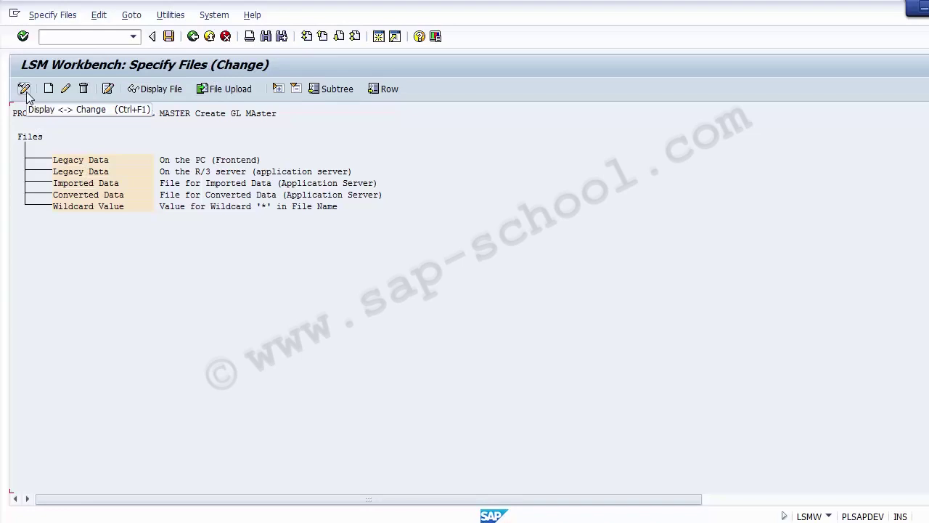
left_click(89, 161)
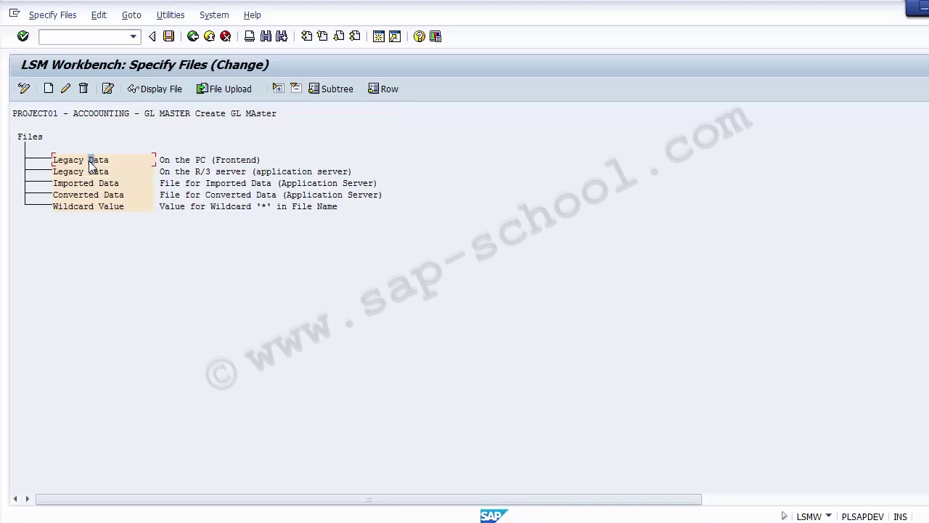
left_click(207, 160)
left_click(89, 163)
double_click(97, 161)
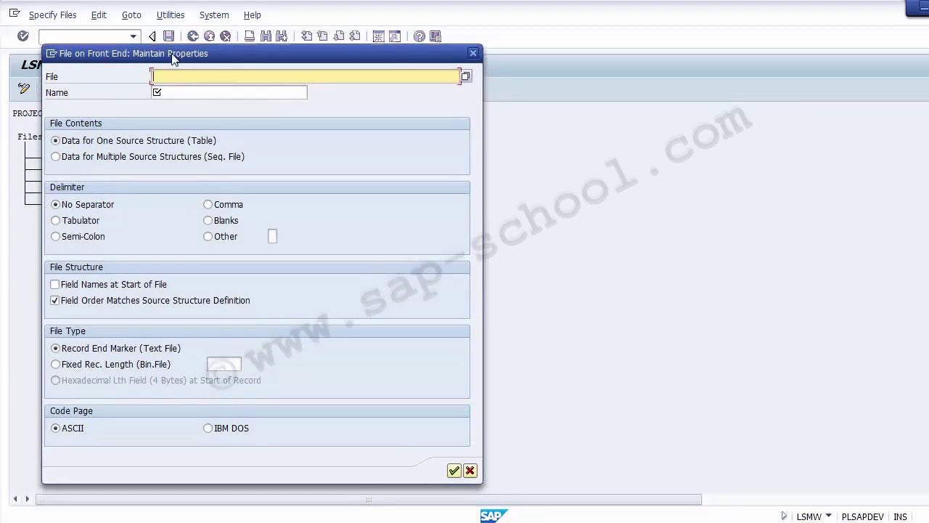
Choose E:\New folder\New Text Document.txt as the front-end legacy data file
left_click(466, 77)
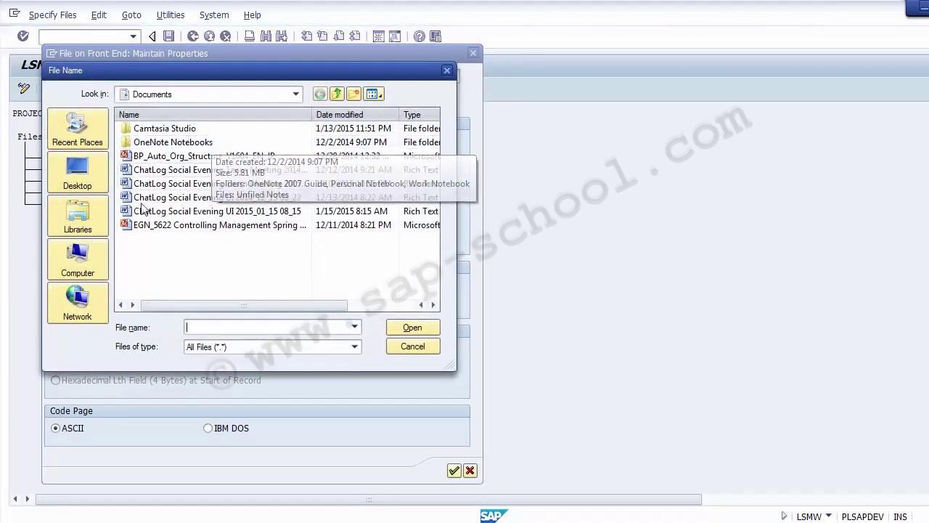
left_click(80, 253)
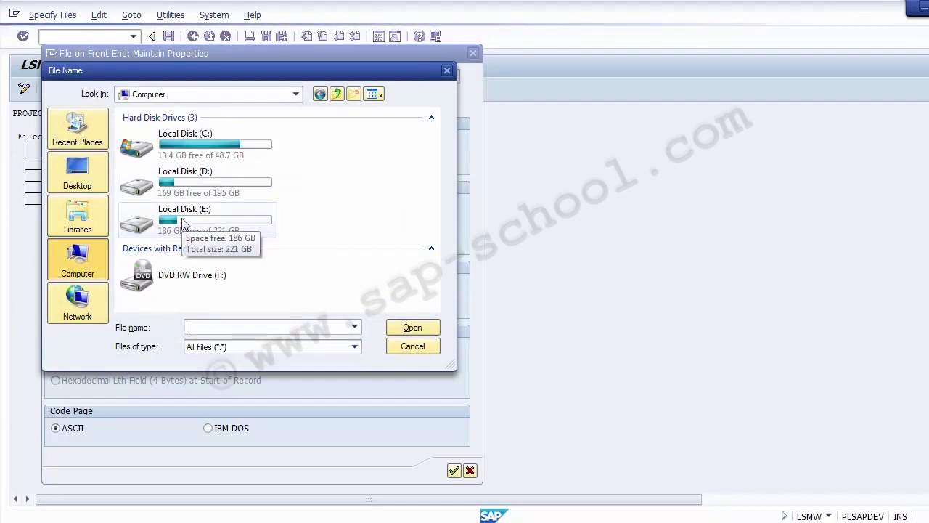
double_click(182, 221)
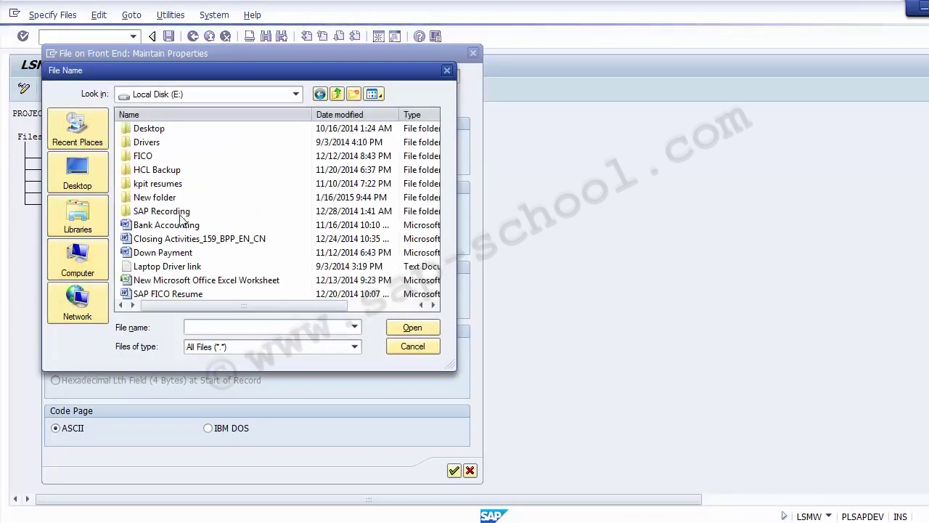
double_click(164, 199)
left_click(149, 129)
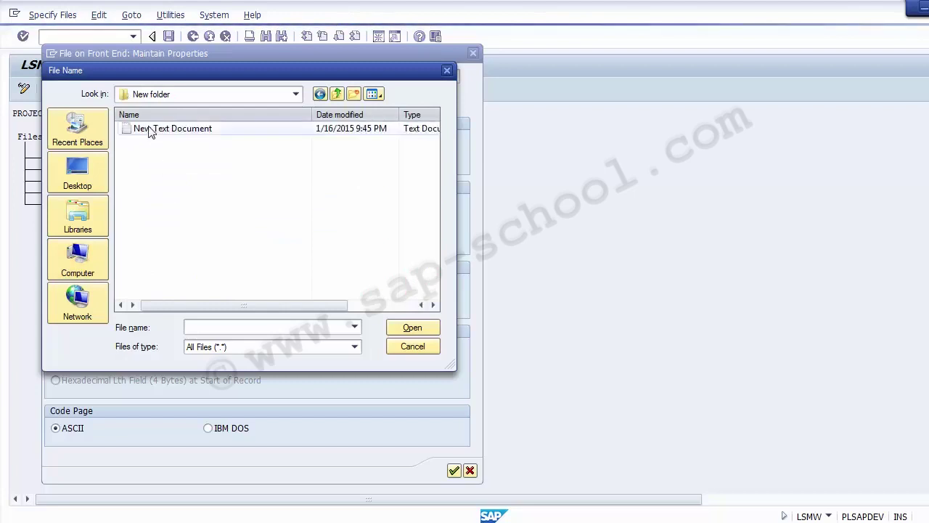
double_click(167, 132)
Name the legacy file GL MAster Upload, set its delimiter to Tabulator, and accept the file properties
left_click(216, 92)
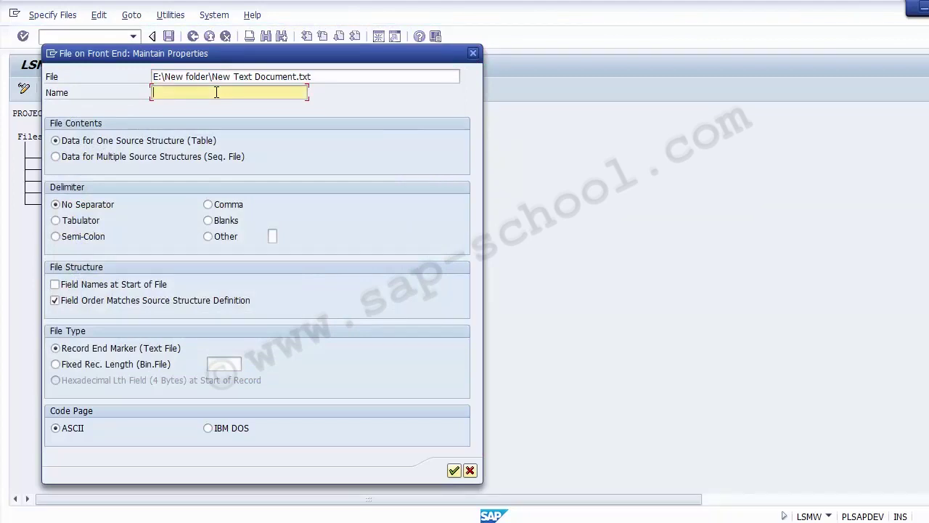
type("GL MAster Upload")
left_click(56, 220)
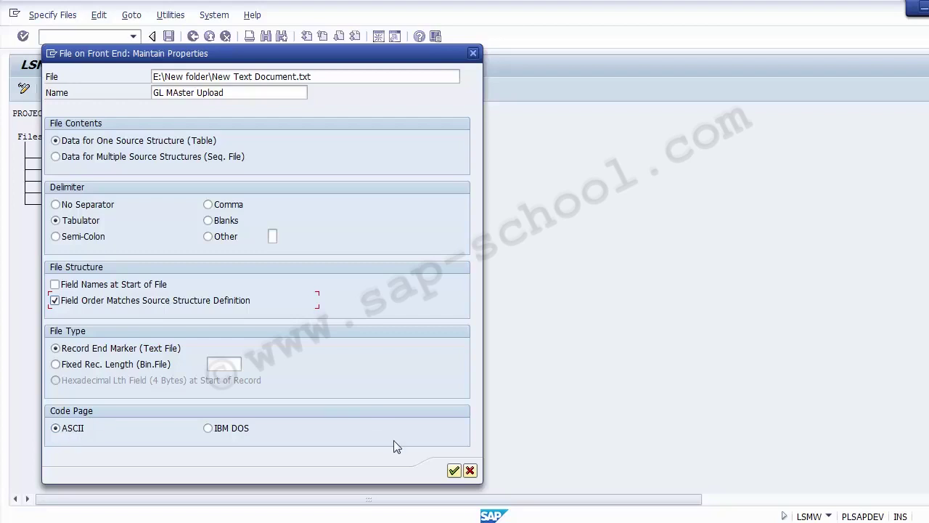
left_click(454, 471)
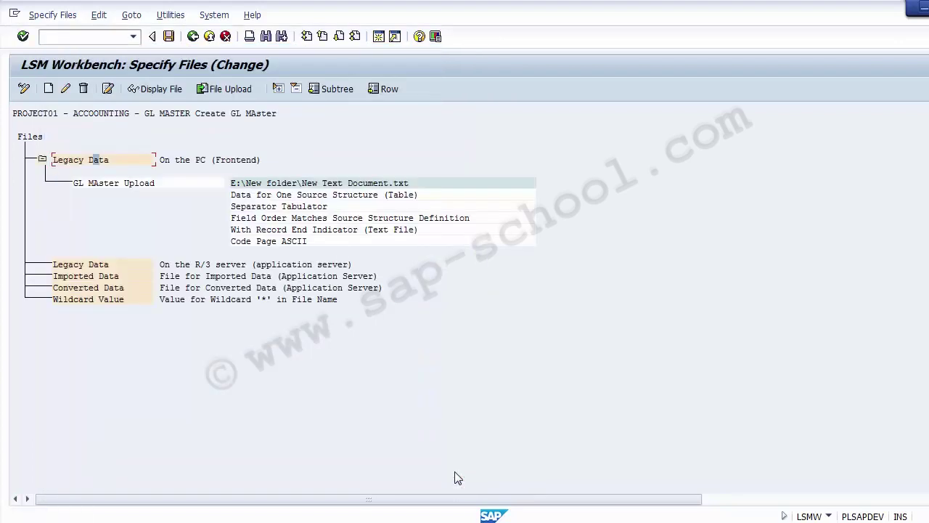
Save the GL MAster Upload file specification and return to the process step list
left_click(156, 185)
left_click(314, 183)
left_click(168, 37)
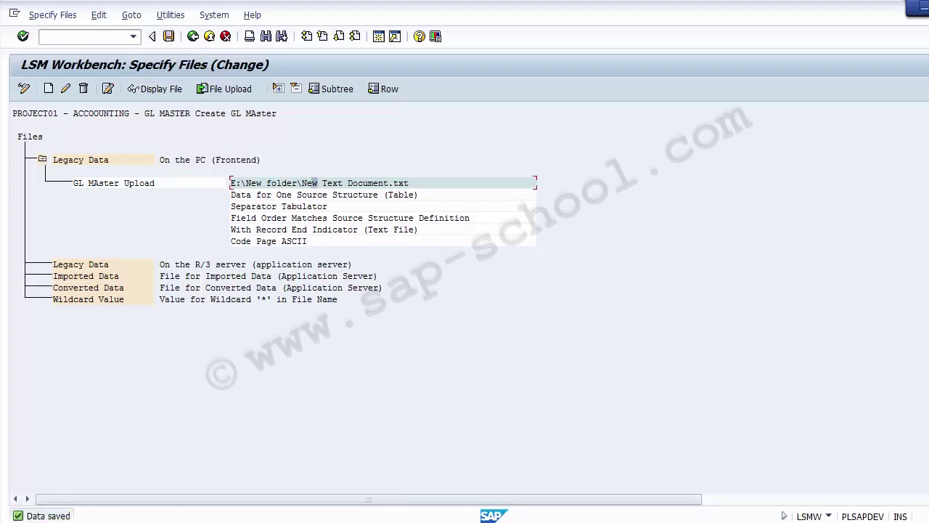
left_click(192, 36)
Execute Assign Files, switch it to change mode, save the file assignment for ZGLMASTER, and return to the process steps
left_click(100, 222)
left_click_drag(100, 222, 21, 223)
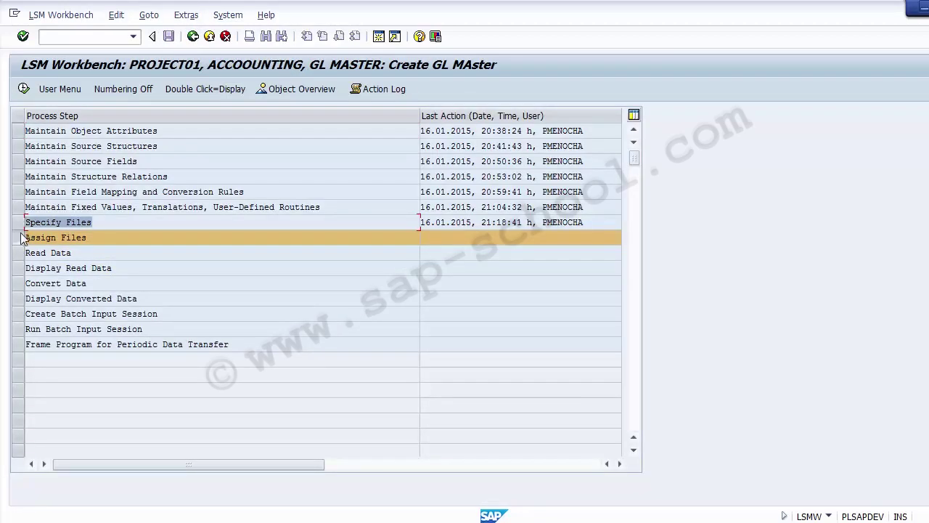
left_click_drag(99, 237, 38, 238)
left_click(19, 242)
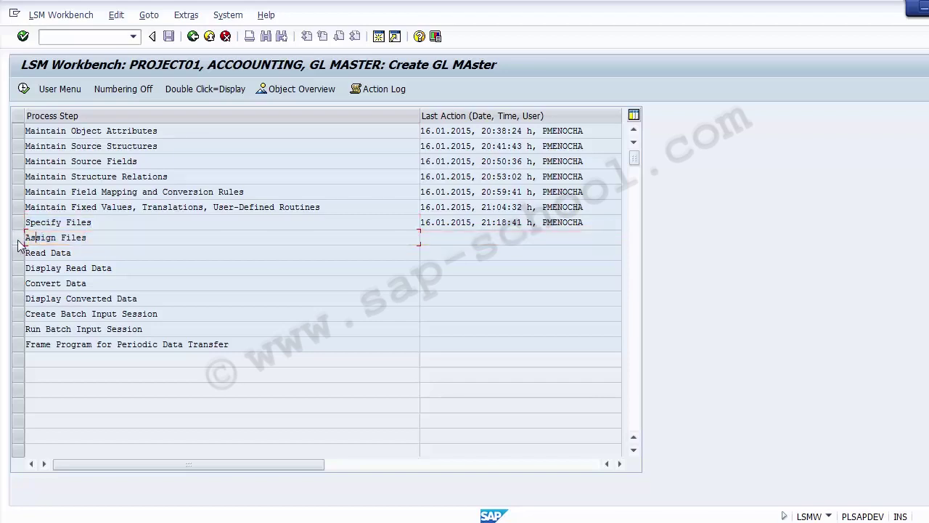
left_click(24, 90)
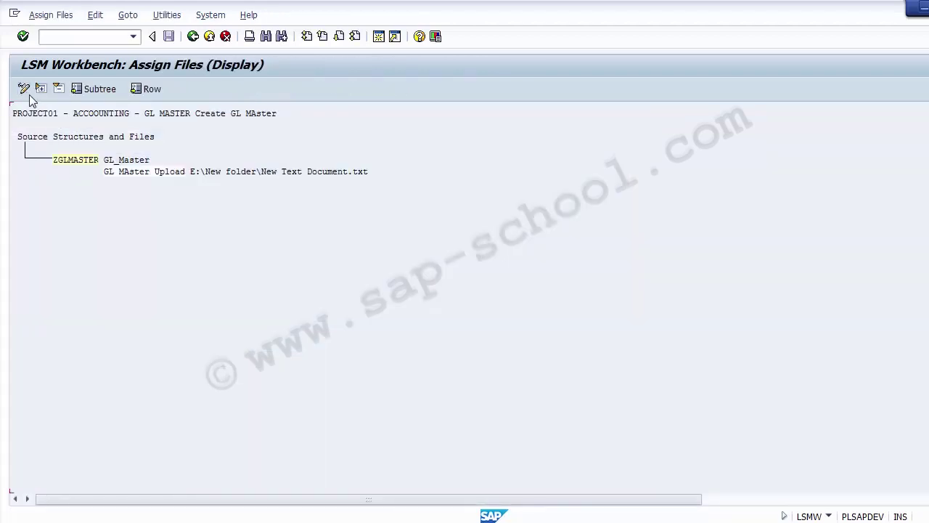
left_click(24, 90)
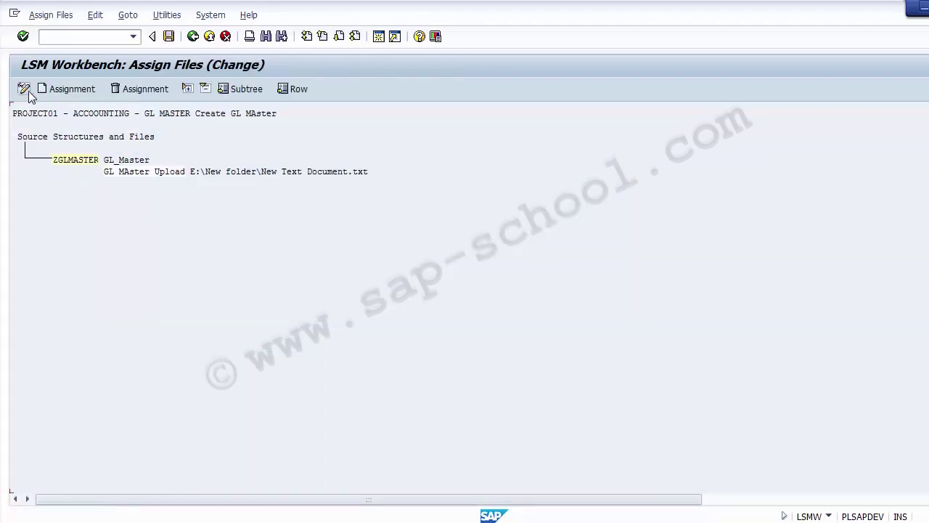
left_click(168, 37)
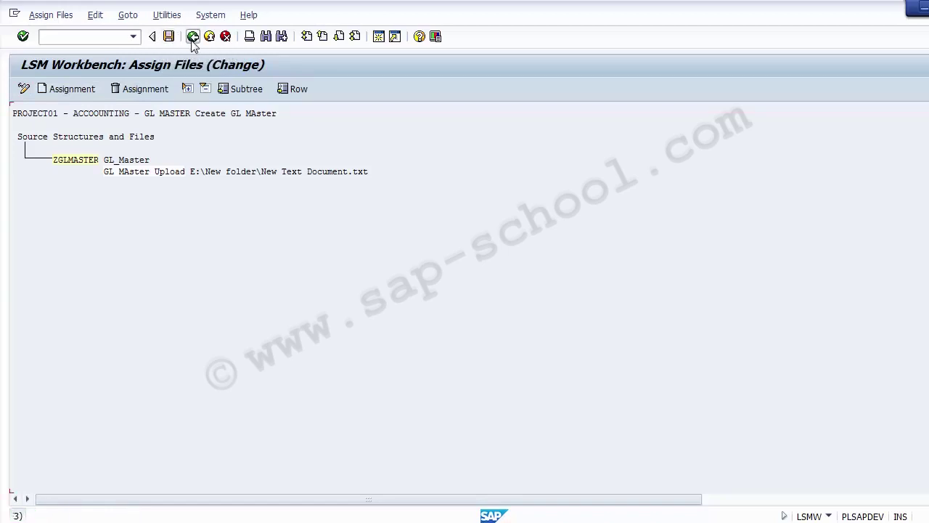
left_click(193, 40)
Reopen Assign Files to review the file assigned to source structure ZGLMASTER, and go back to the process steps
left_click(83, 238)
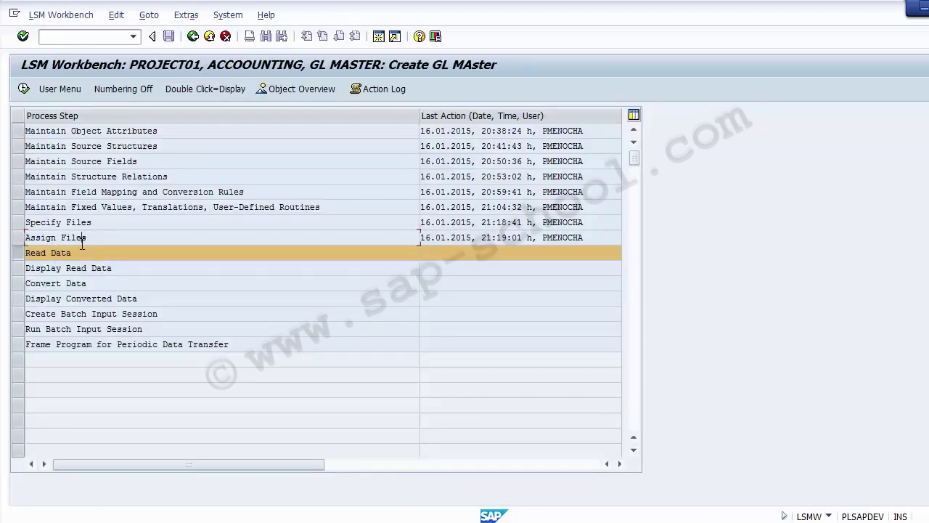
left_click(18, 238)
left_click(24, 89)
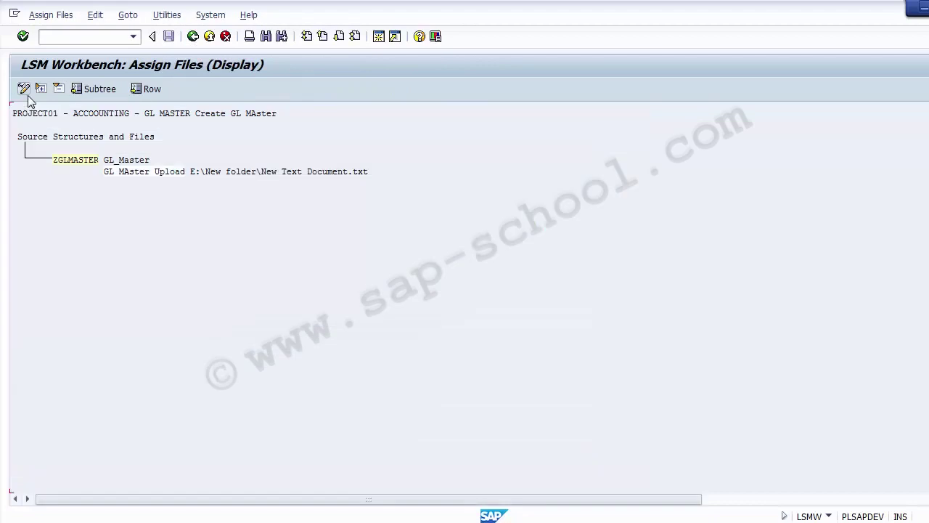
left_click(70, 160)
left_click(121, 171)
left_click(58, 139)
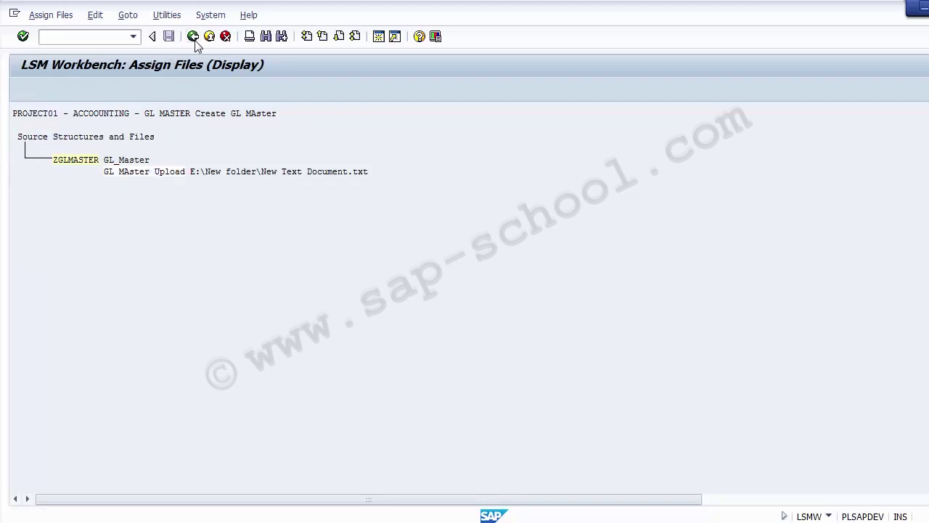
left_click(193, 36)
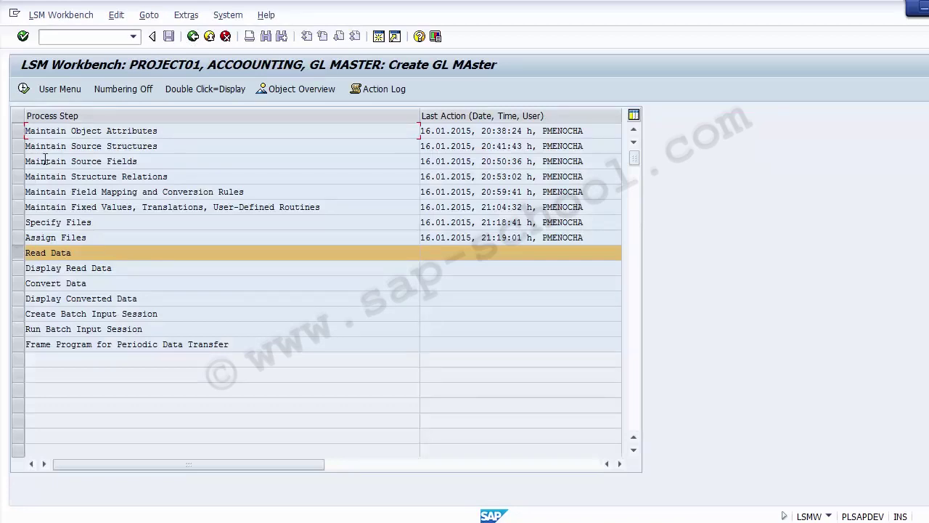
Execute Read Data for all transactions, allowing access to New Text Document.txt and remembering the decision
left_click(23, 89)
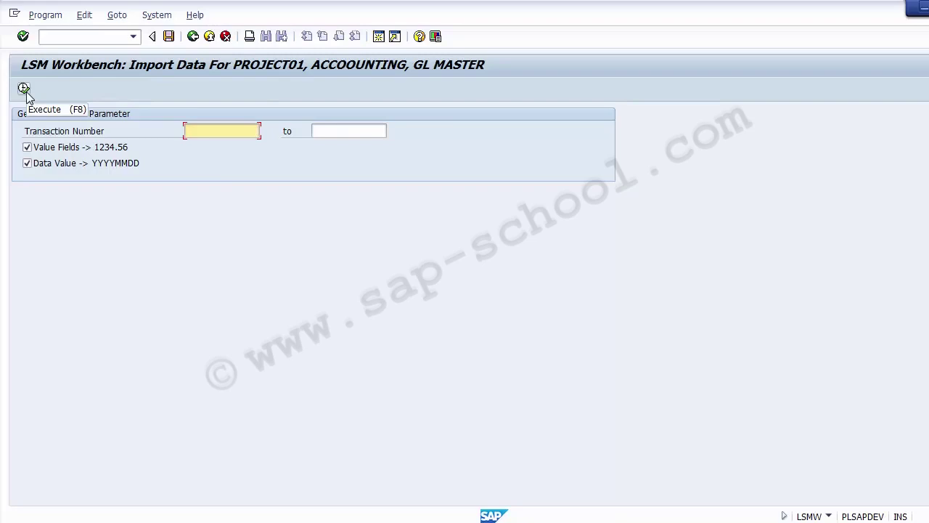
left_click(24, 88)
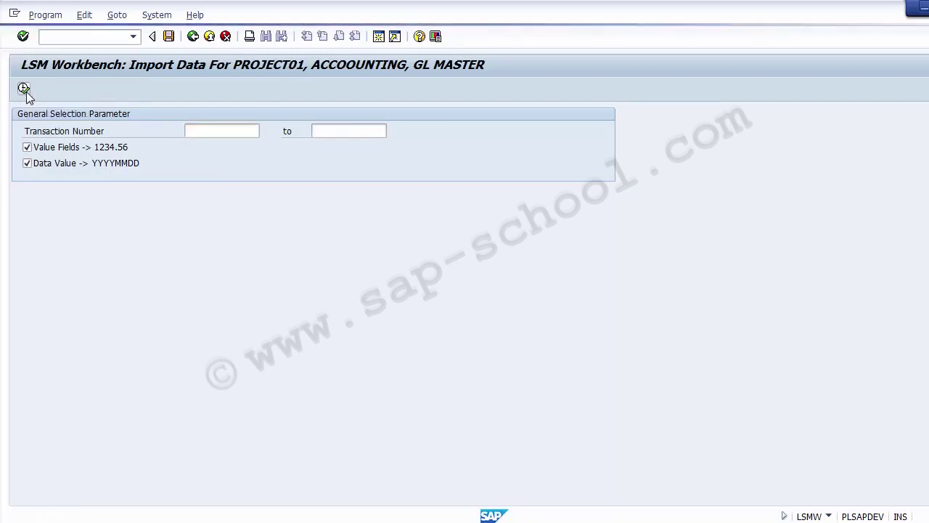
left_click(329, 268)
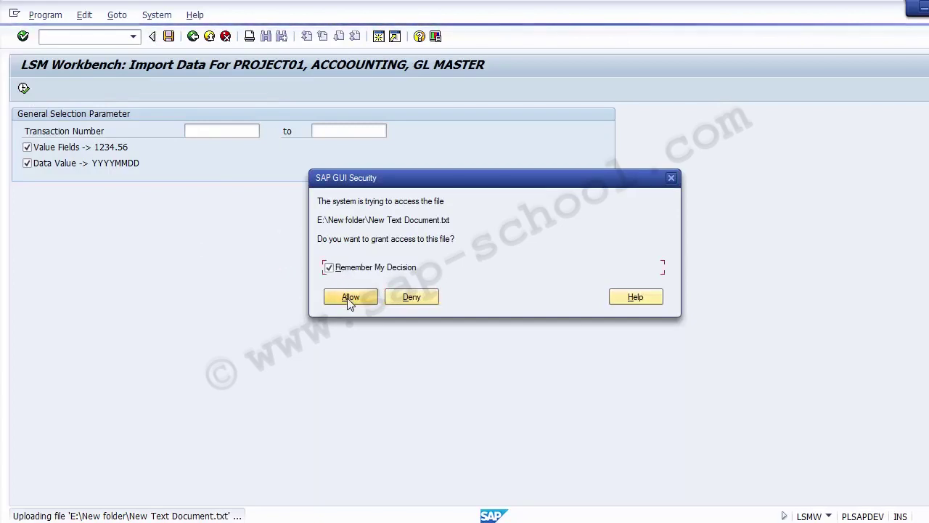
left_click(349, 296)
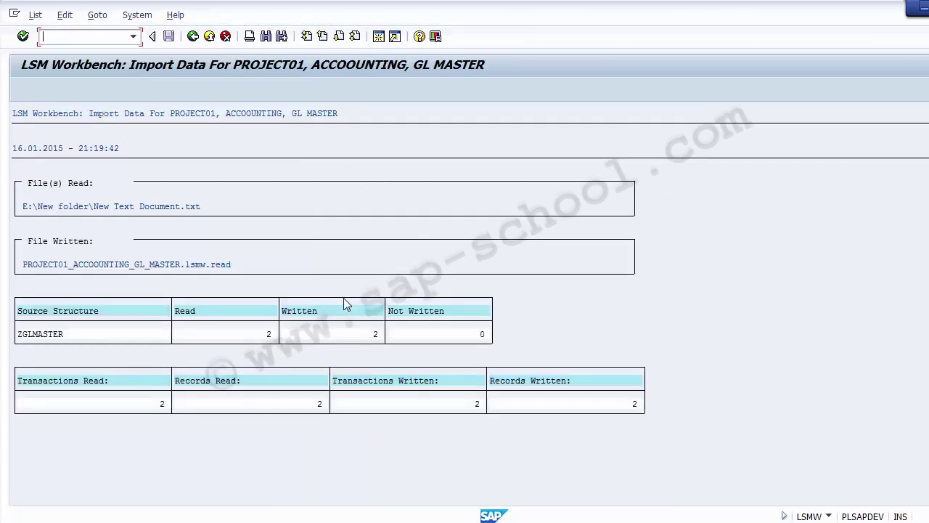
Review the read, written and not-written counts for ZGLMASTER in the import log
left_click(253, 334)
left_click(313, 335)
left_click(431, 336)
left_click(335, 335)
Switch to the Excel worksheet and check the copied GL account rows on Sheet4 against the import
key("alt+Tab")
left_click(103, 202)
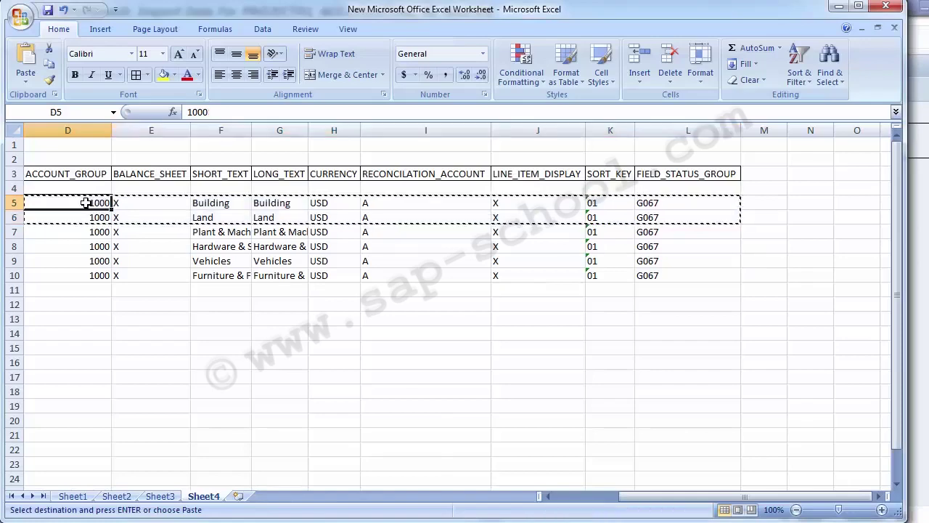
key("Left")
key("Left")
key("Left")
left_click(85, 202)
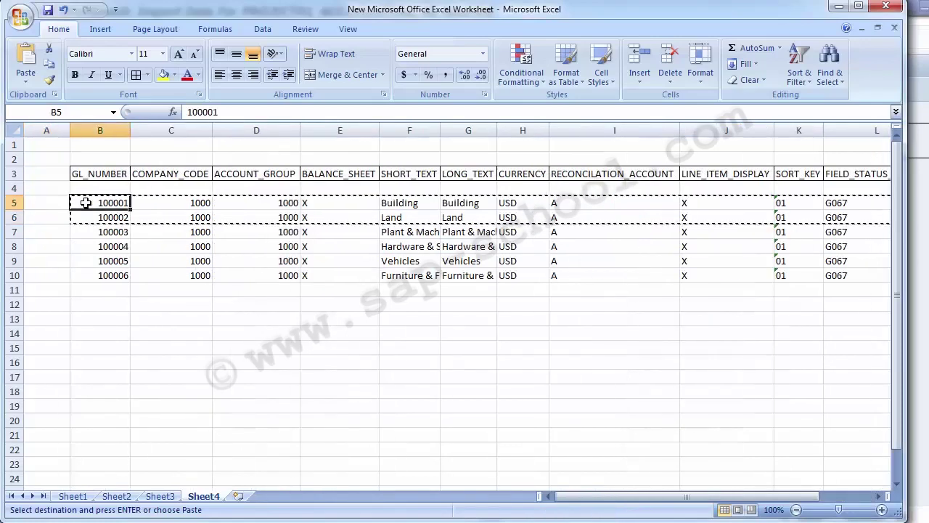
mouse_move(85, 203)
left_mouse_down()
mouse_move(84, 217)
mouse_move(85, 203)
left_mouse_up()
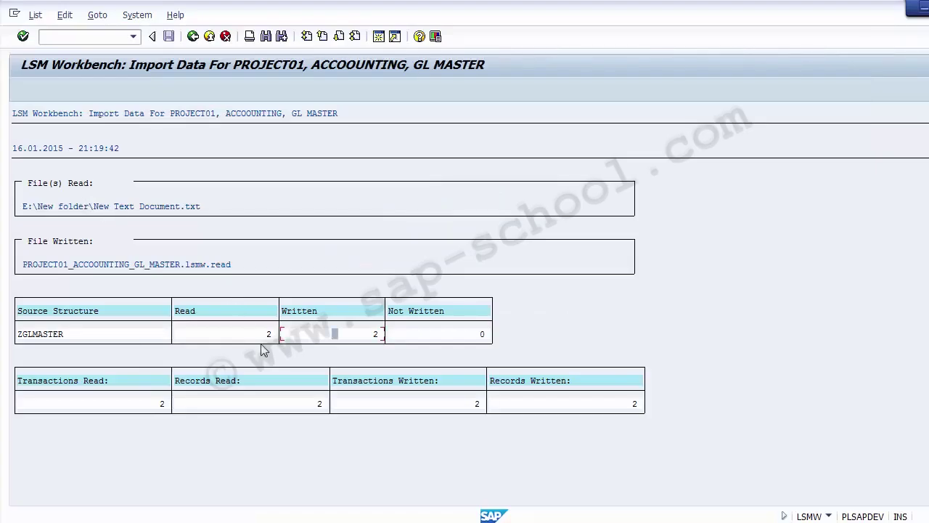
Switch back to the SAP import log, recheck the ZGLMASTER counts, and return to the process step list
left_click(269, 335)
left_click(375, 335)
left_click(193, 37)
left_click(193, 38)
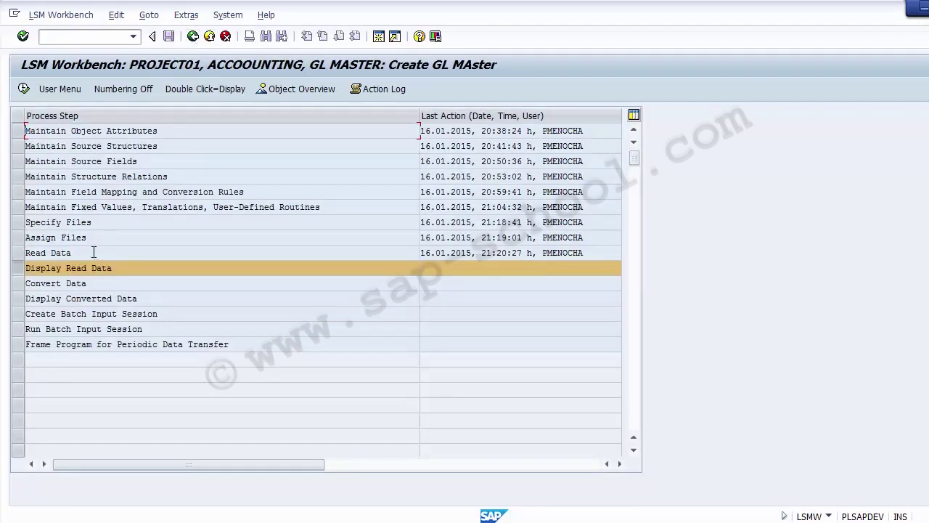
Execute Display Read Data for the GL MASTER object, keeping the default line range
left_click_drag(93, 252, 35, 256)
left_click_drag(135, 269, 19, 270)
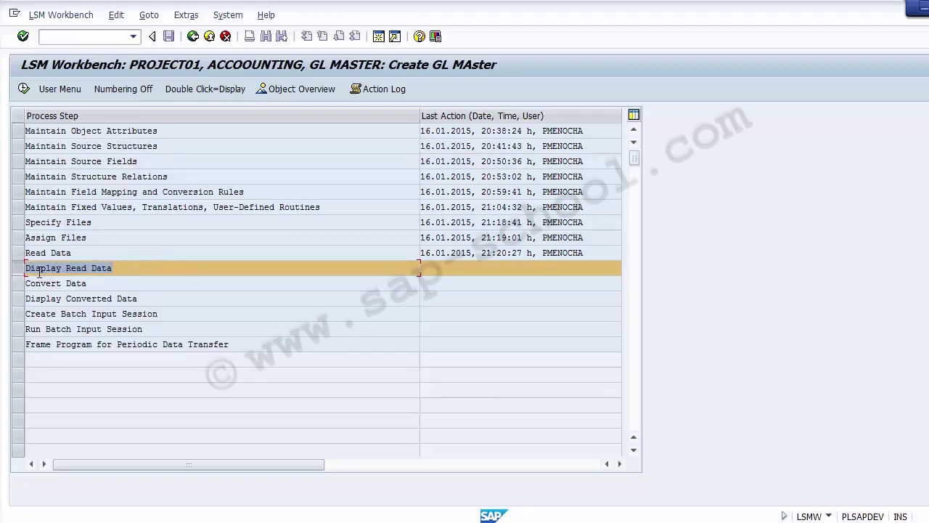
left_click(24, 89)
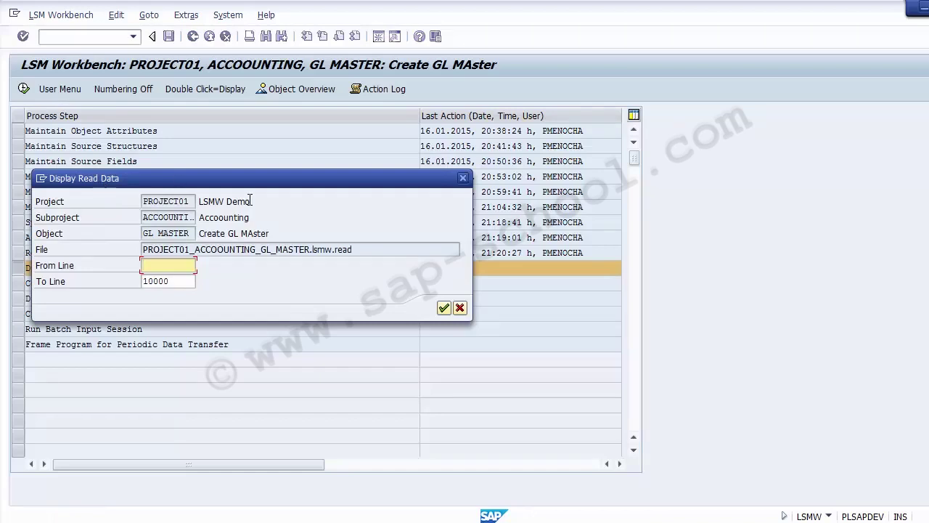
left_click(444, 308)
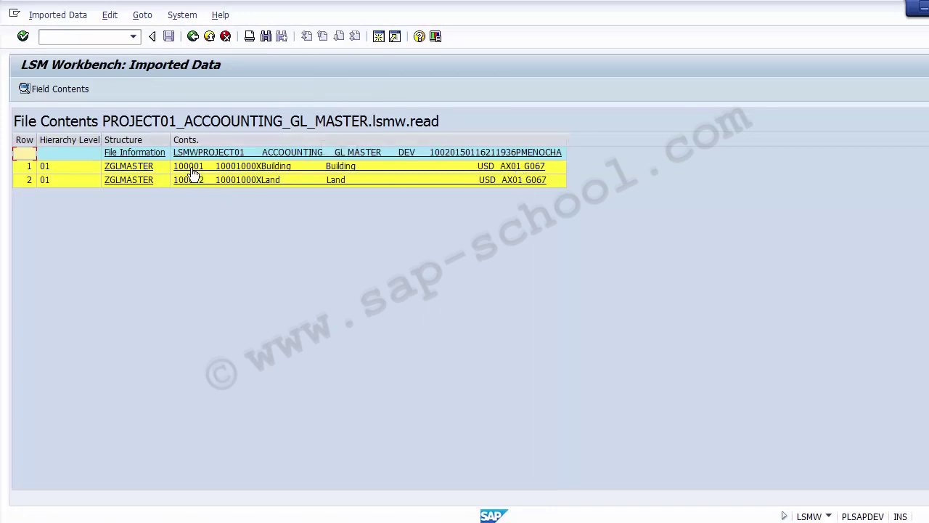
Open the Building record's field contents and check its values from GL number through long text
left_click(343, 170)
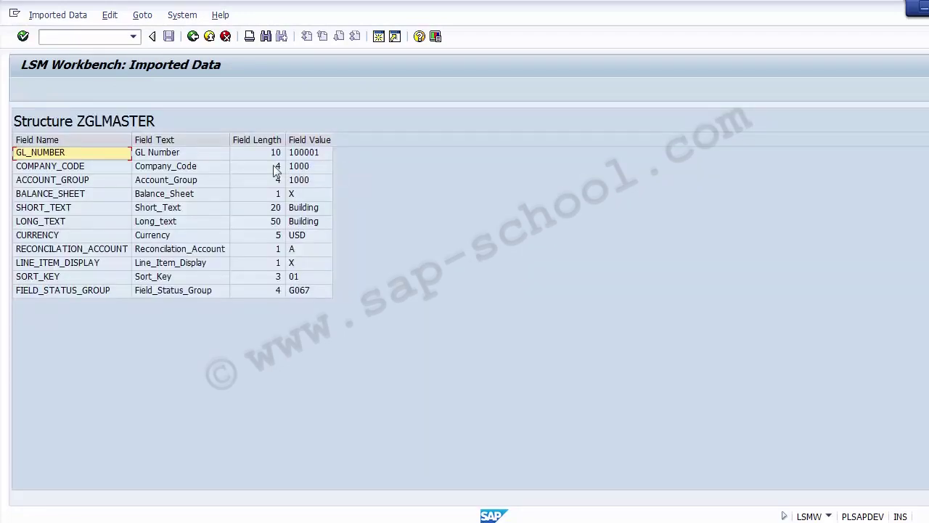
left_click(192, 155)
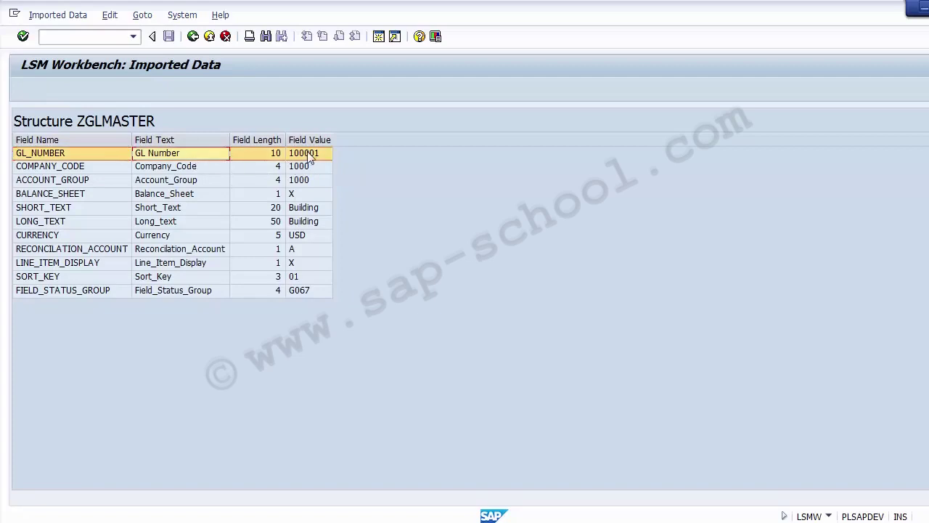
key("Tab")
left_click(195, 170)
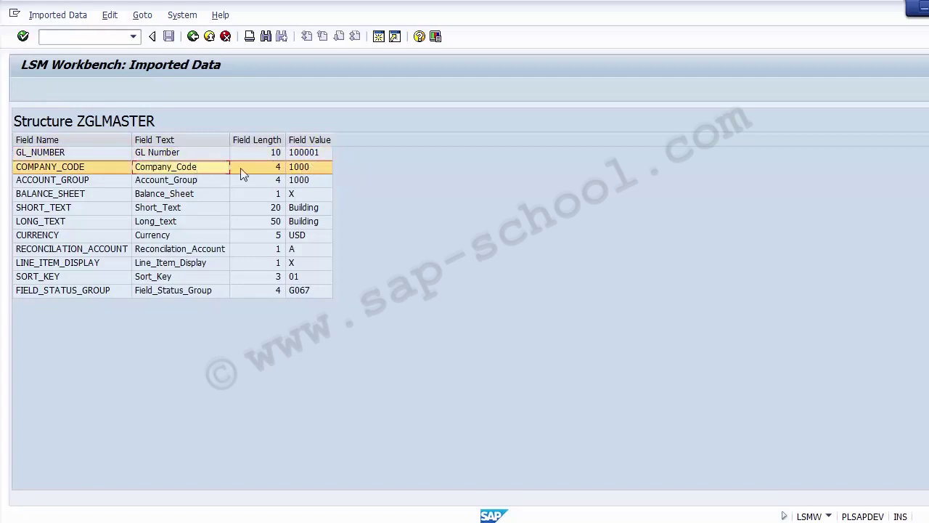
left_click(318, 169)
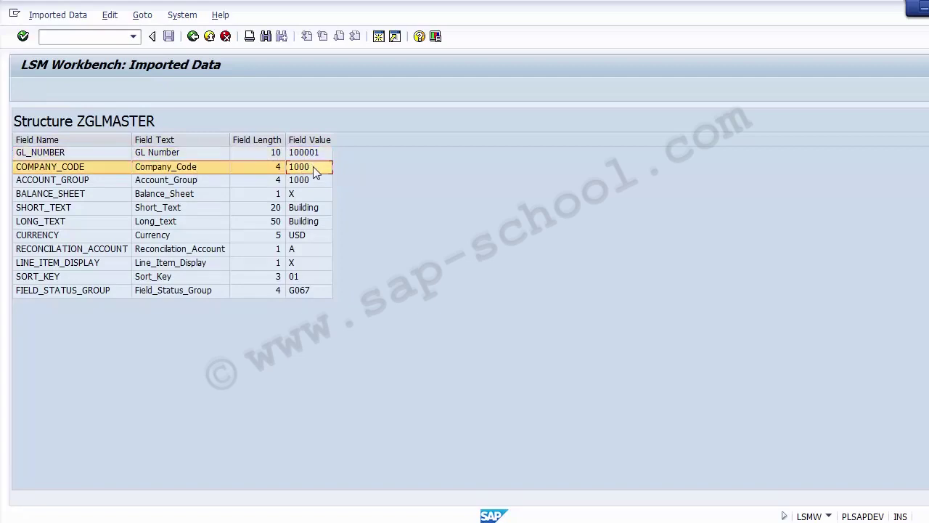
left_click(269, 140)
left_click(195, 194)
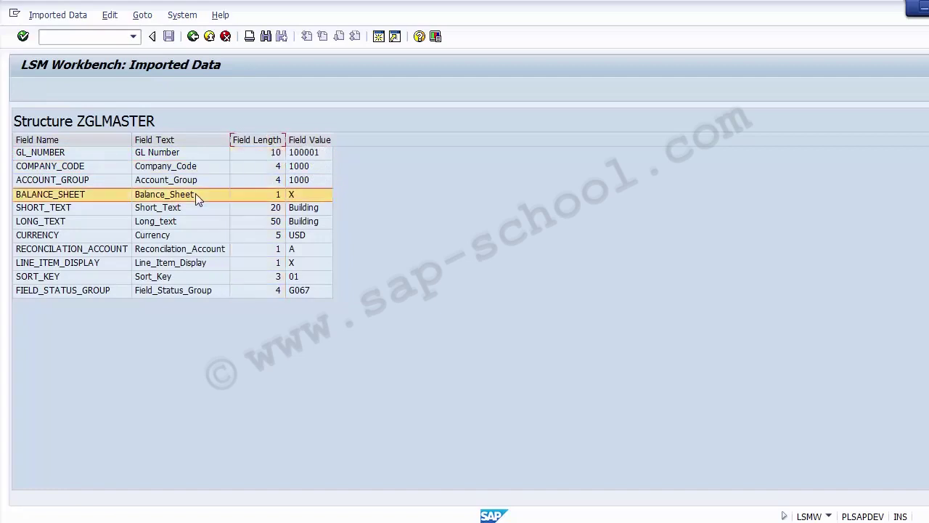
left_click(306, 193)
left_click(204, 209)
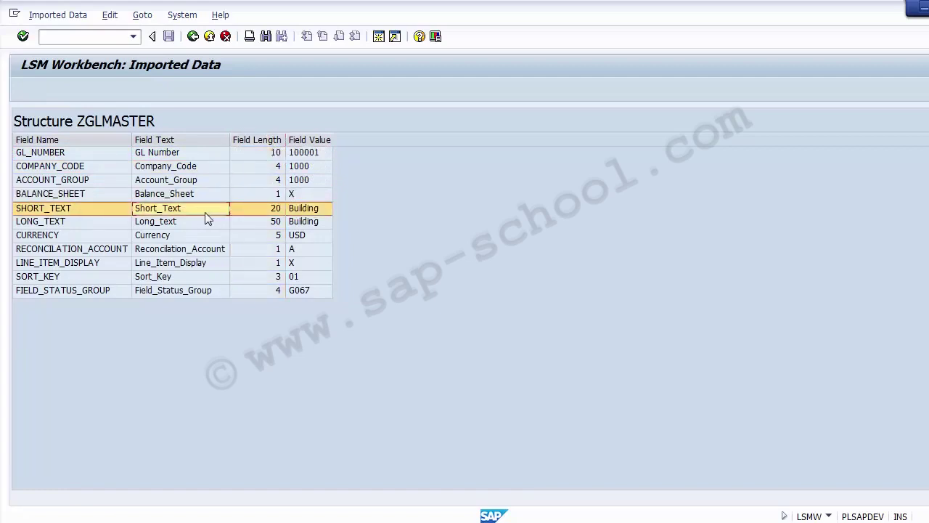
left_click(308, 210)
left_click(171, 225)
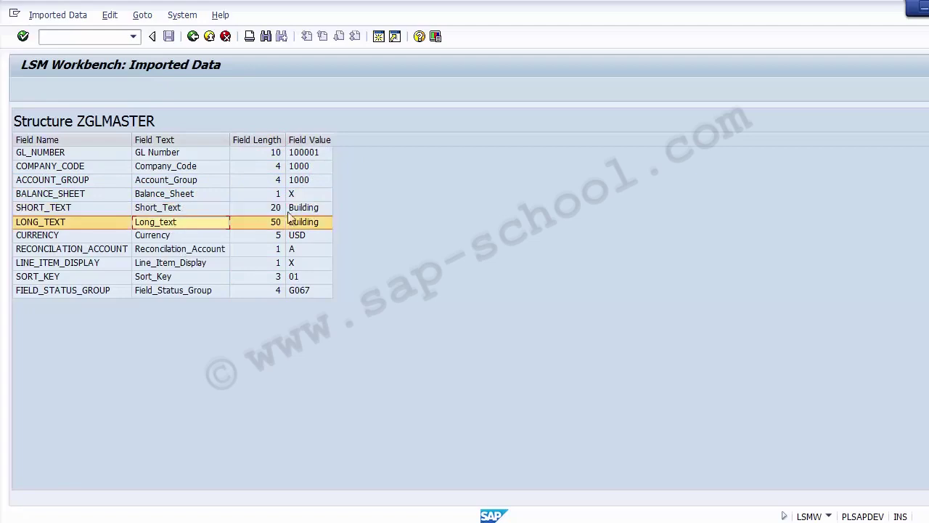
left_click(305, 224)
Check the Building record's currency, reconciliation account, line item display, sort key and field status group, then recheck its GL number
left_click(183, 239)
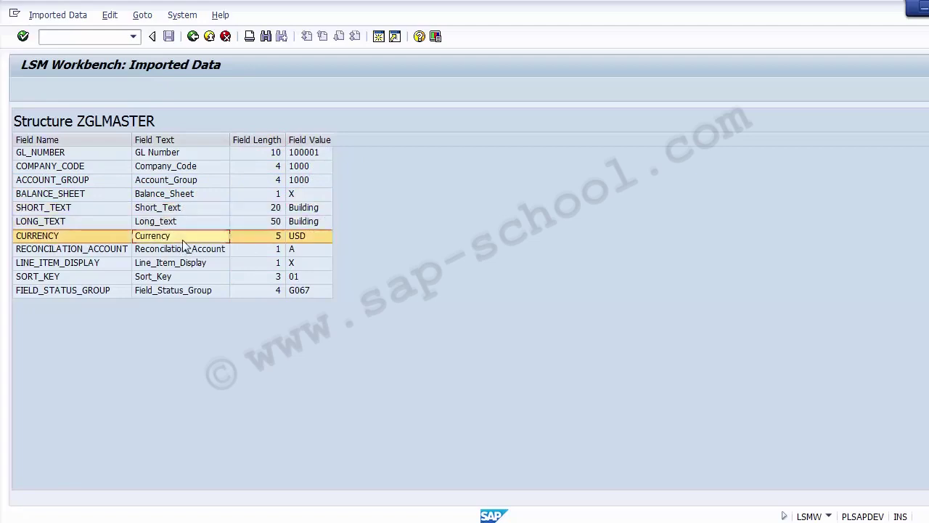
left_click(317, 245)
left_click(223, 250)
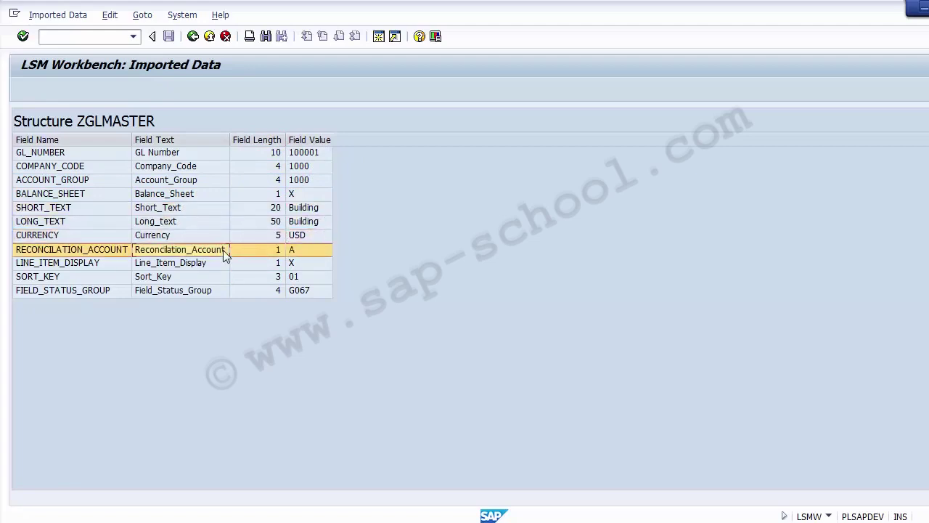
left_click(312, 250)
left_click(306, 262)
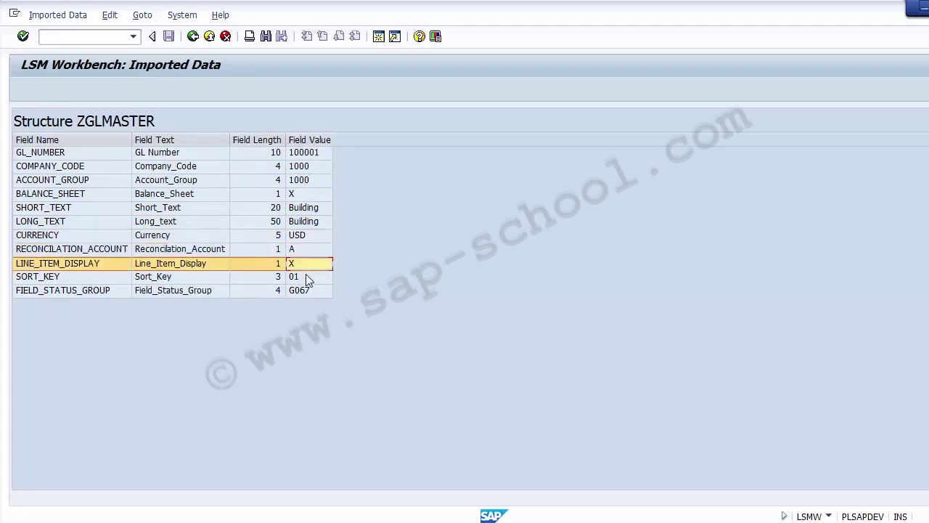
left_click(306, 275)
left_click(309, 291)
left_click(304, 166)
left_click(305, 209)
left_click(303, 153)
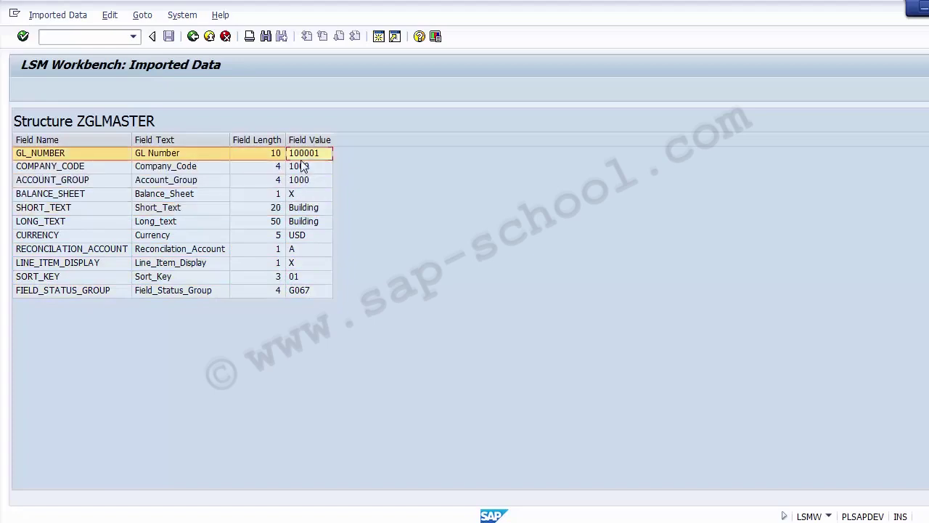
Switch to Excel, clear the copy selection on Sheet4, and read the Building row from GL number through long text
key("alt+Tab")
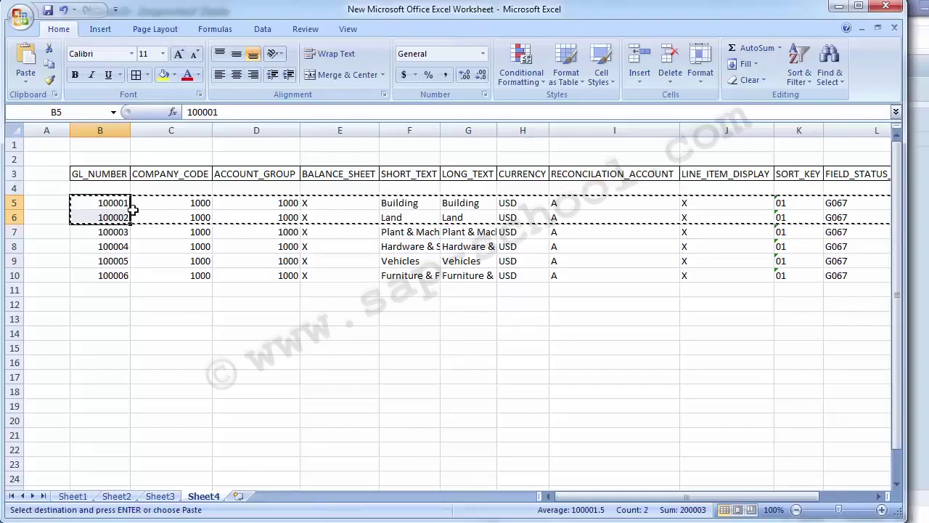
left_click(63, 344)
key("Escape")
key("Up")
key("Up")
key("Up")
key("Up")
key("Up")
key("Up")
key("Up")
key("Up")
key("Up")
key("Up")
key("Right")
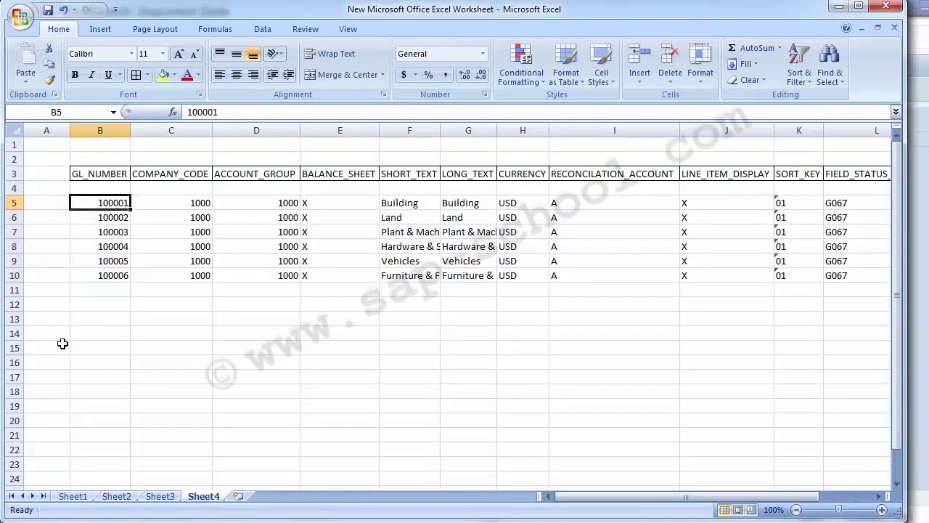
key("Right")
key("Right")
key("Right")
key("Right")
key("Right")
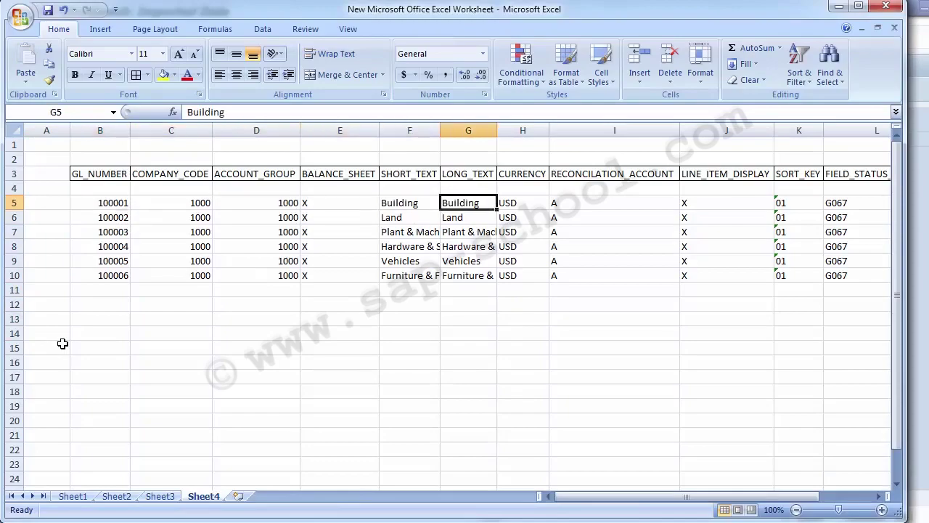
Switch to SAP to check the balance sheet and currency fields, and compare the currency with the Building row in Excel
key("alt+Tab")
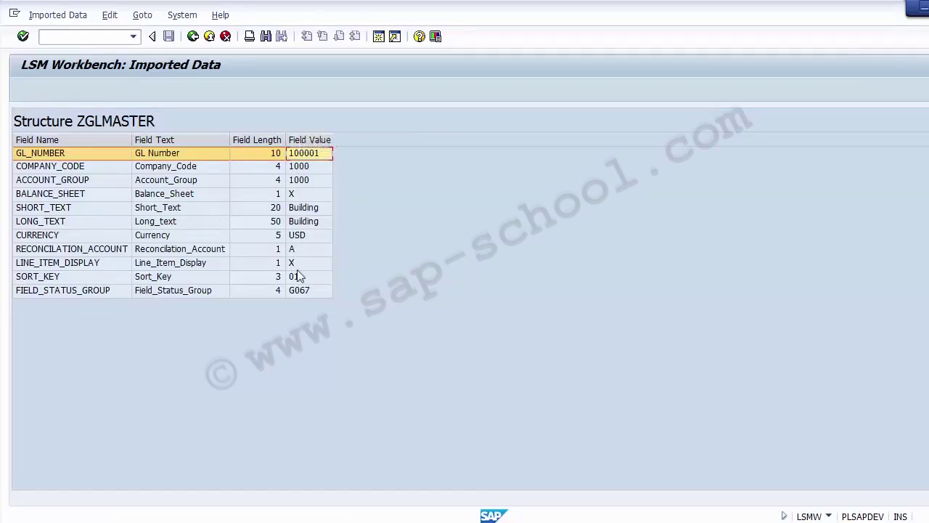
left_click(179, 195)
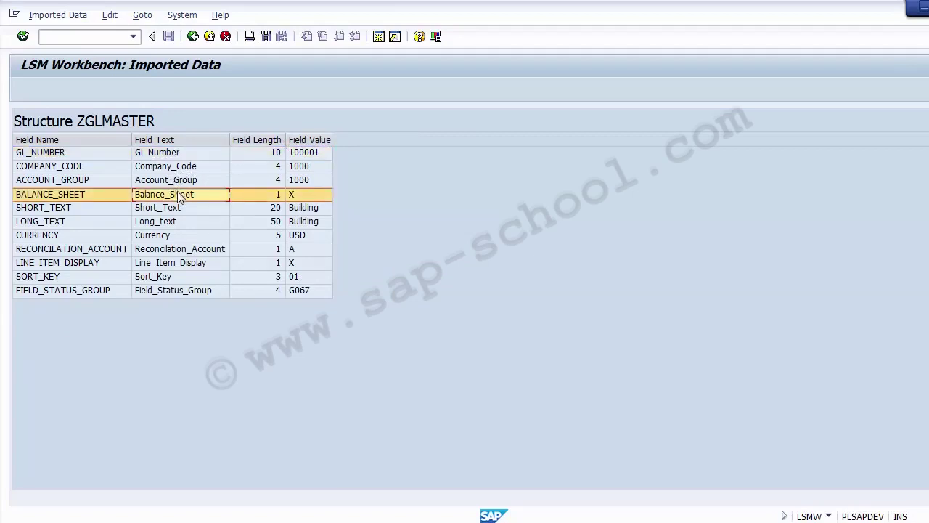
left_click(160, 240)
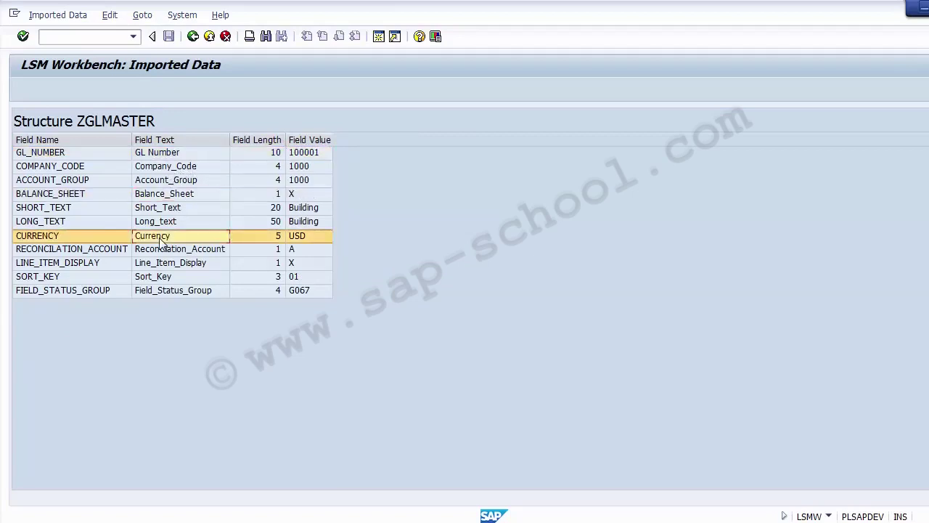
key("alt+Tab")
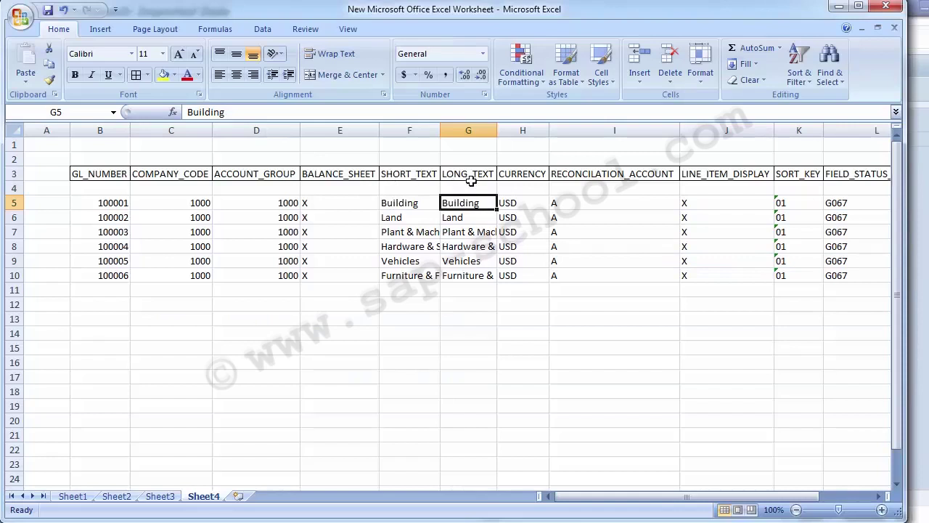
left_click(525, 206)
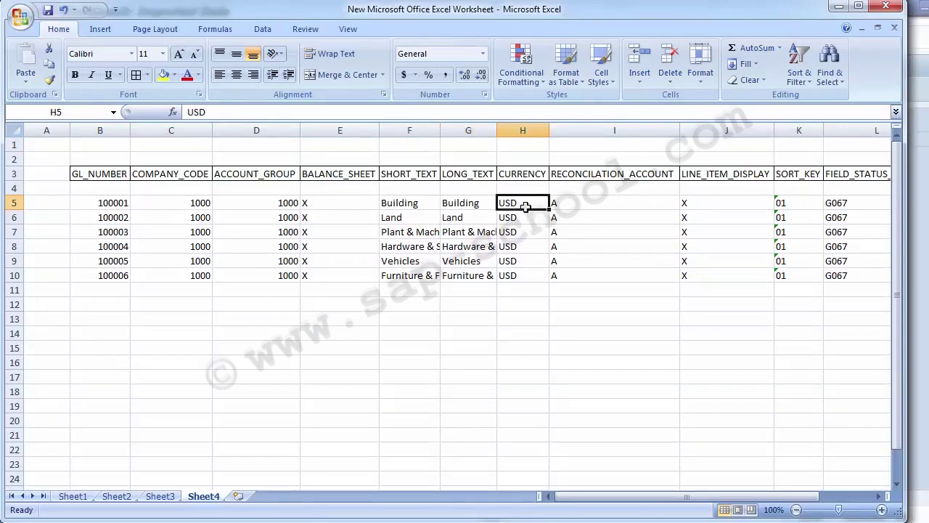
key("Left")
key("Left")
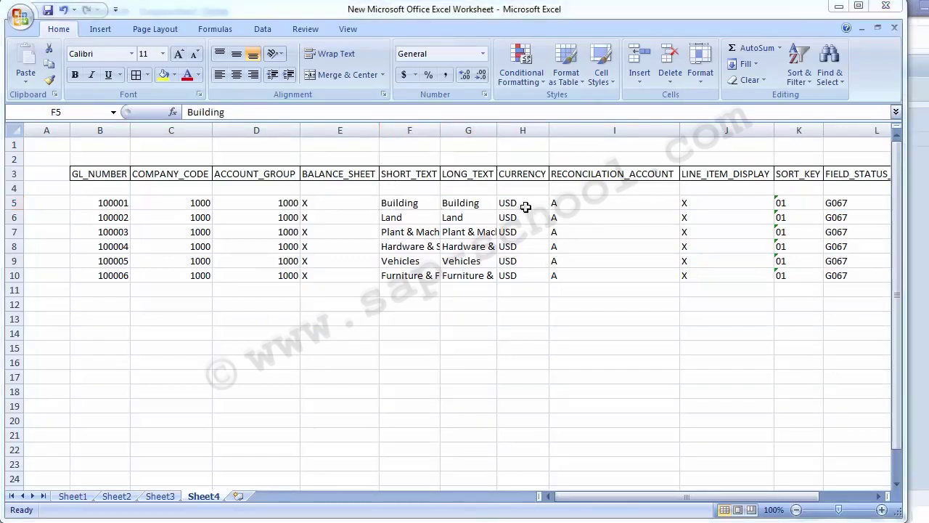
Switch between SAP and Excel to compare the Building record's GL number with its source row on Sheet4
key("alt+Tab")
key("Up")
key("Up")
key("Up")
key("Up")
key("Up")
key("Up")
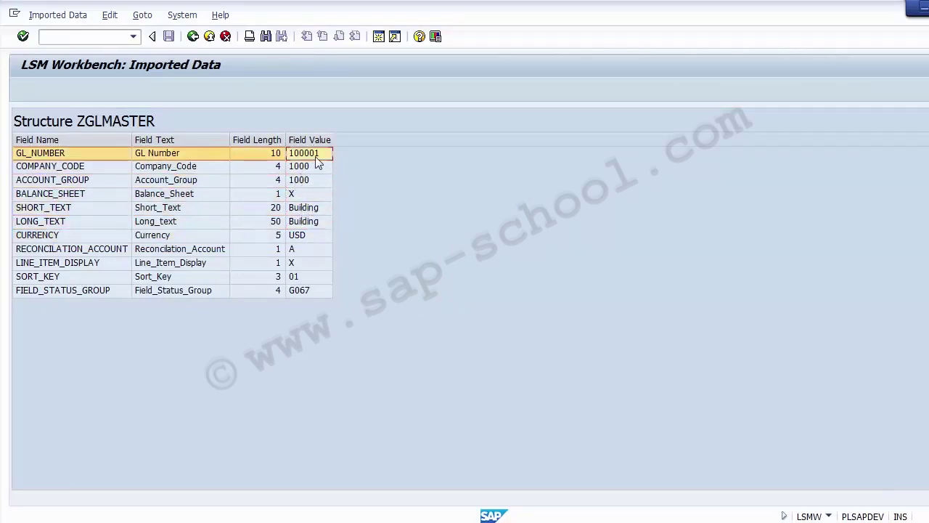
key("alt+Tab")
left_click(103, 203)
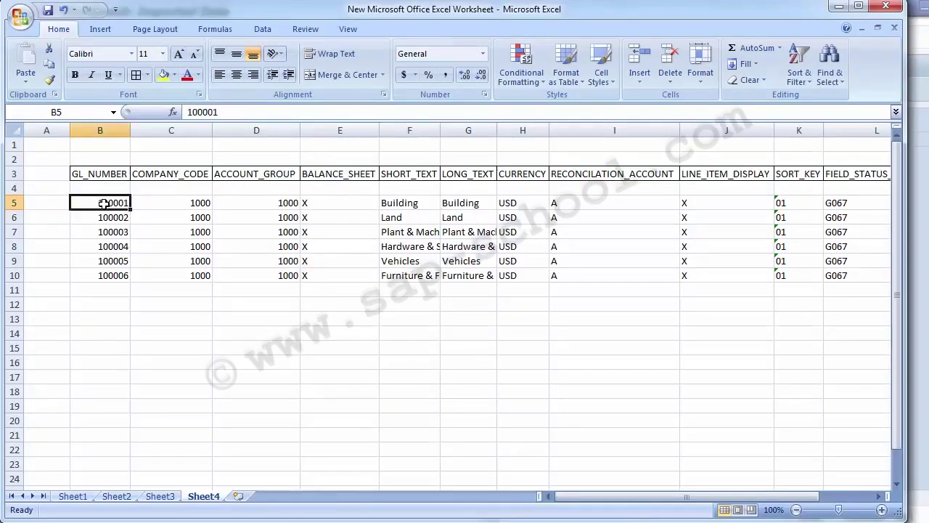
key("alt+Tab")
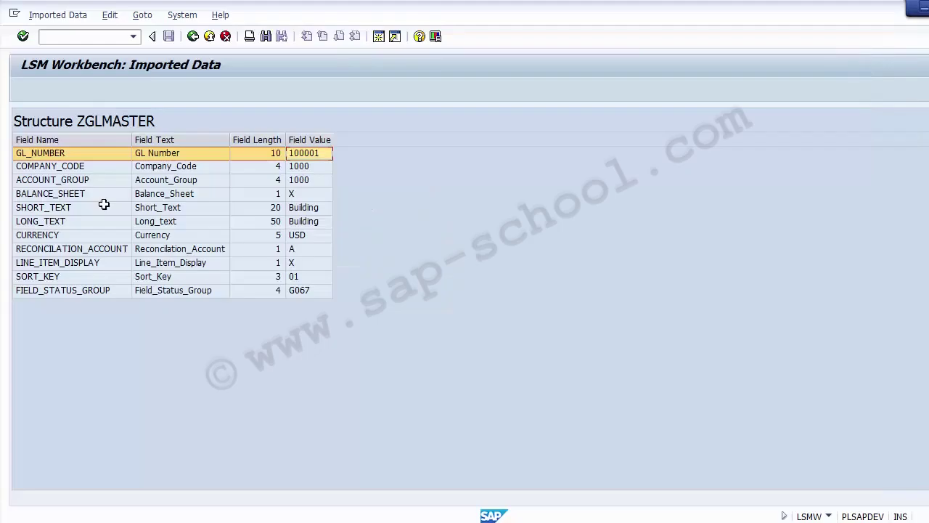
Return to the file contents, open the Land record, and compare its GL number with its source row in Excel
left_click(193, 37)
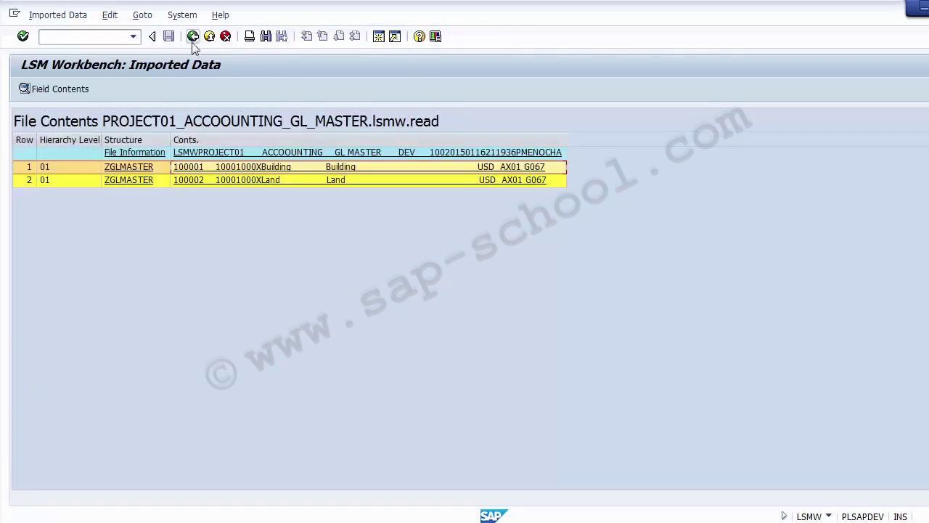
double_click(268, 183)
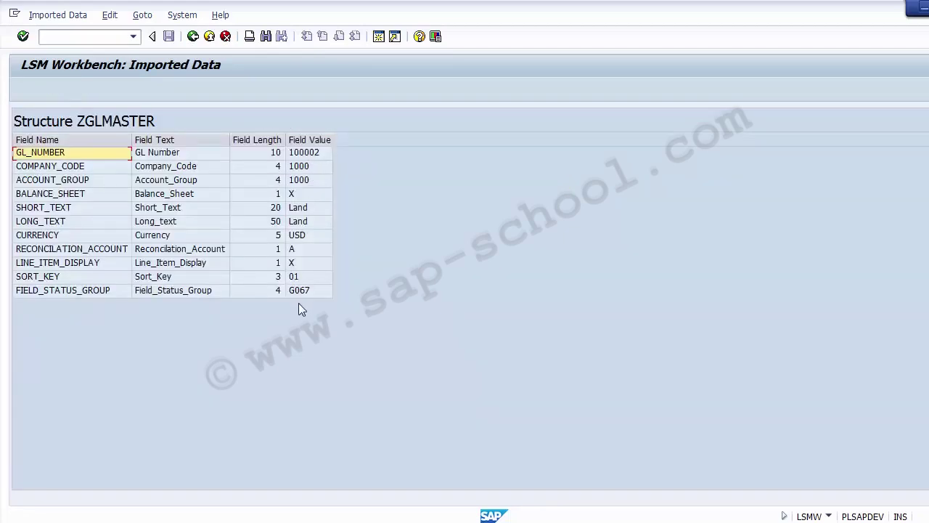
left_click(311, 154)
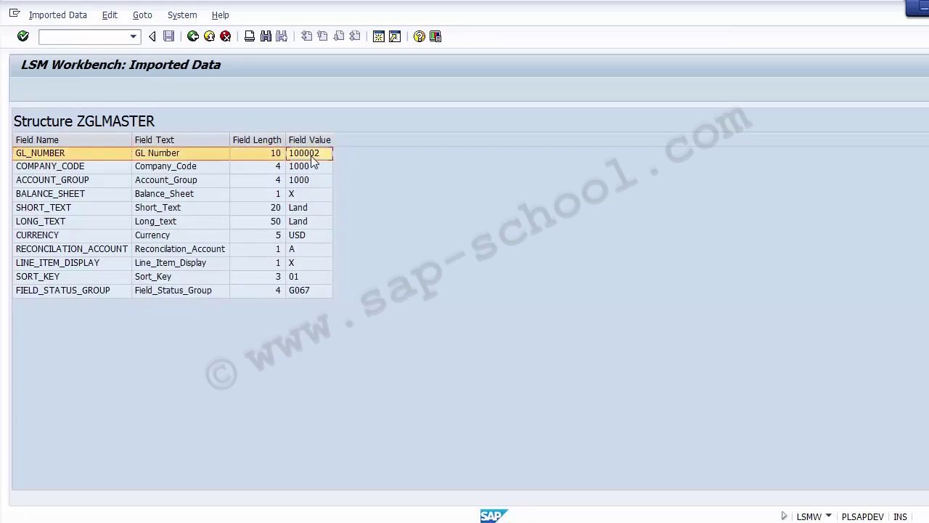
key("alt+Tab")
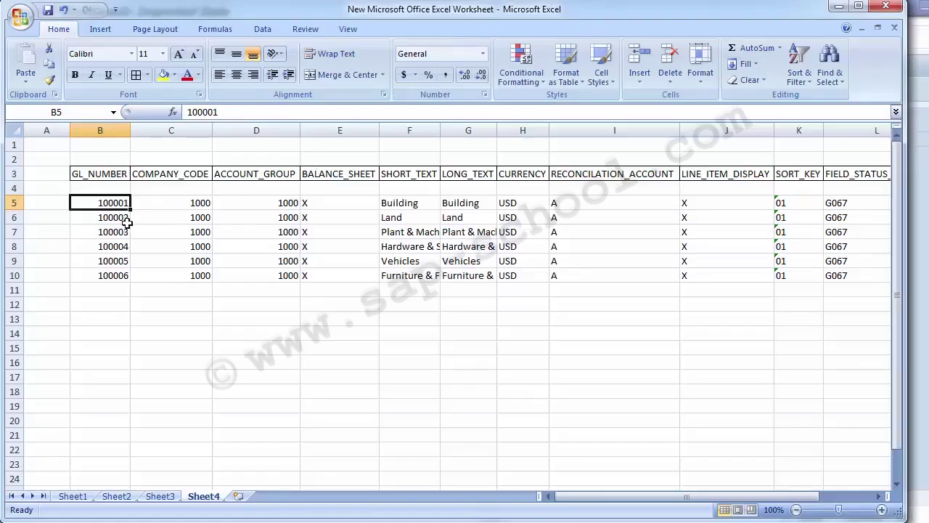
left_click(125, 219)
key("alt+Tab")
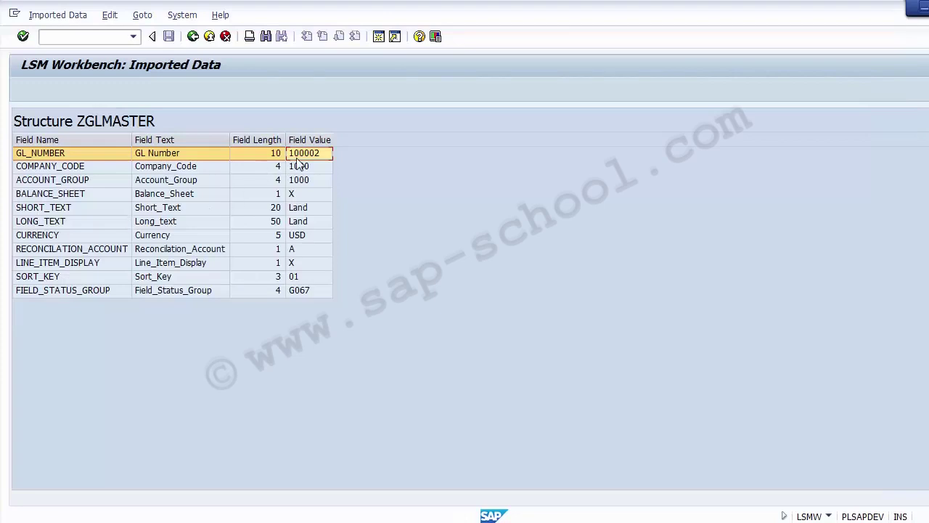
Check the Land record's field values down through long text and currency in SAP against its row in Excel
key("Down")
key("Down")
key("Down")
key("Down")
key("Down")
key("Down")
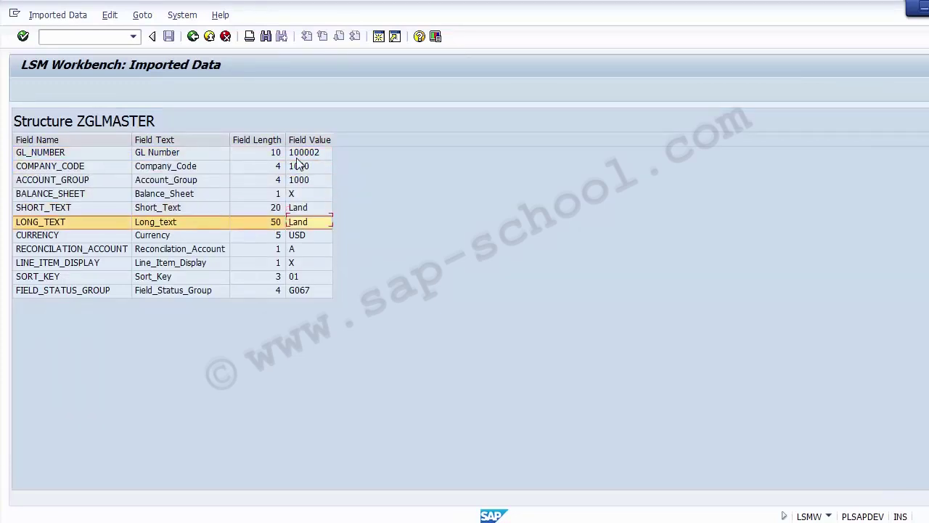
key("alt+Tab")
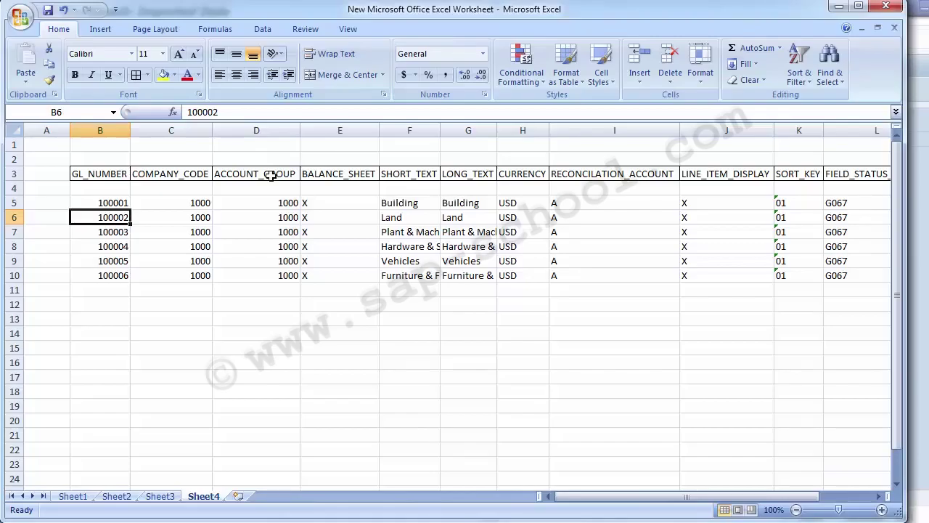
key("alt+Tab")
key("Down")
Return from the imported data to the process step list and dismiss the low battery warning
left_click(193, 36)
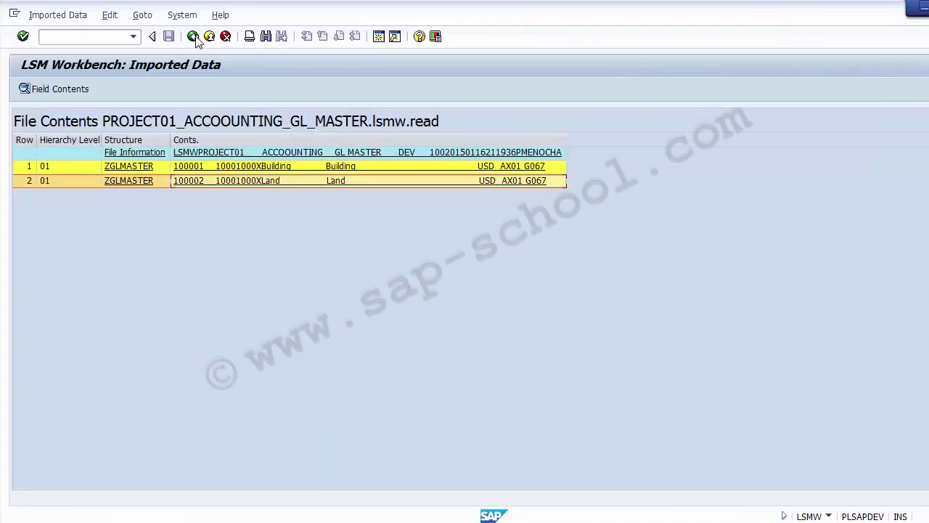
left_click(193, 36)
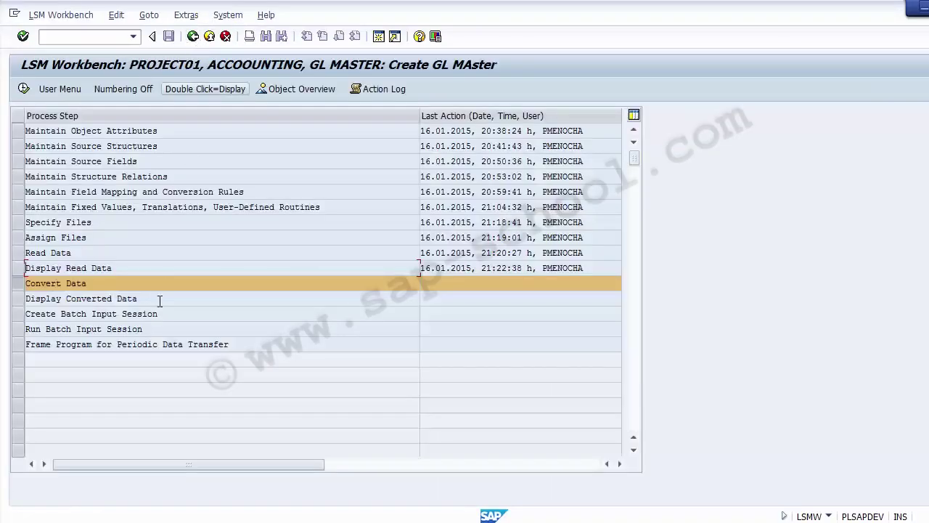
left_click_drag(144, 267, 26, 267)
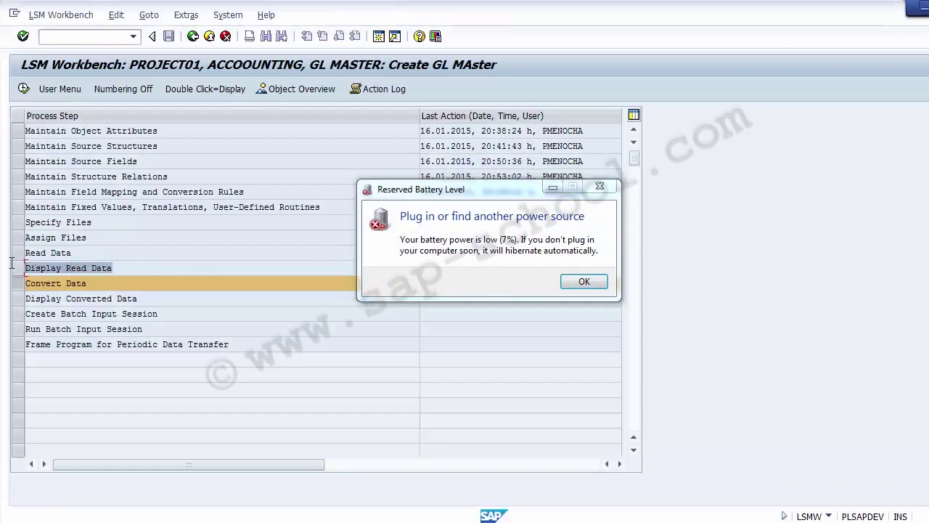
left_click(584, 283)
left_click_drag(115, 284, 24, 280)
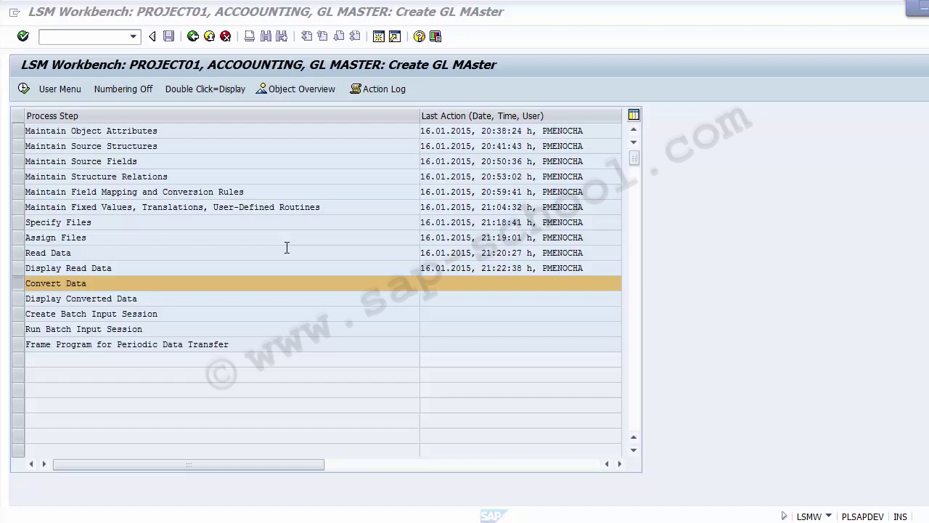
Run the Convert Data process step for all records, leaving the transaction number range empty
left_click(19, 287)
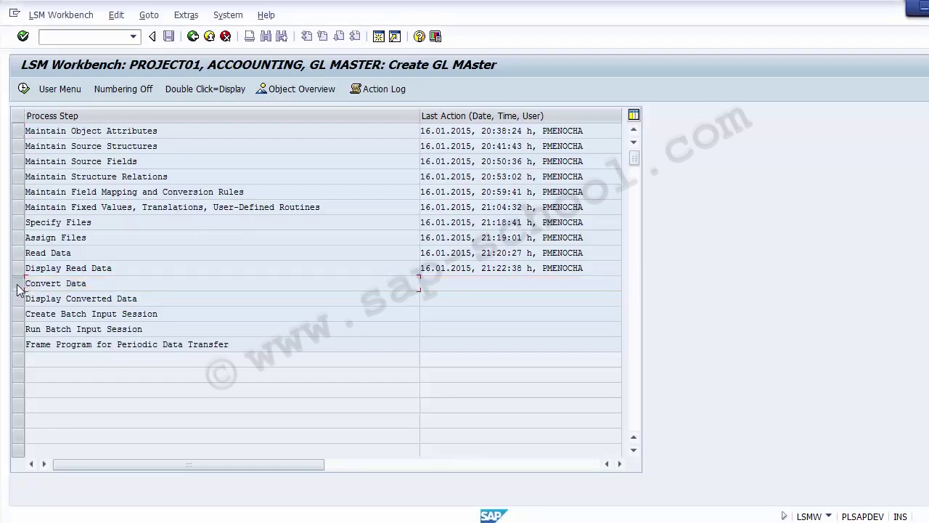
left_click(19, 287)
left_click(24, 90)
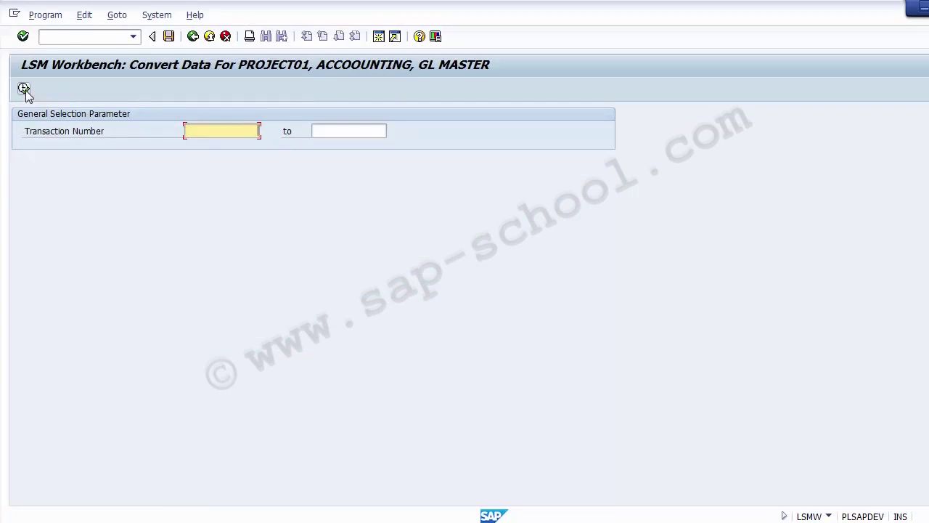
left_click(24, 88)
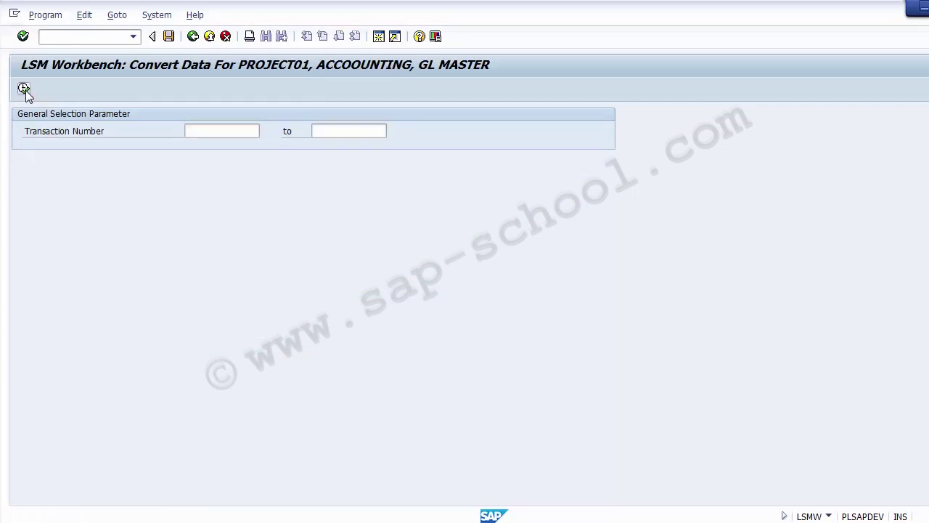
Check the numbers of transactions and records read and written in the conversion log
left_click(161, 335)
left_click(319, 334)
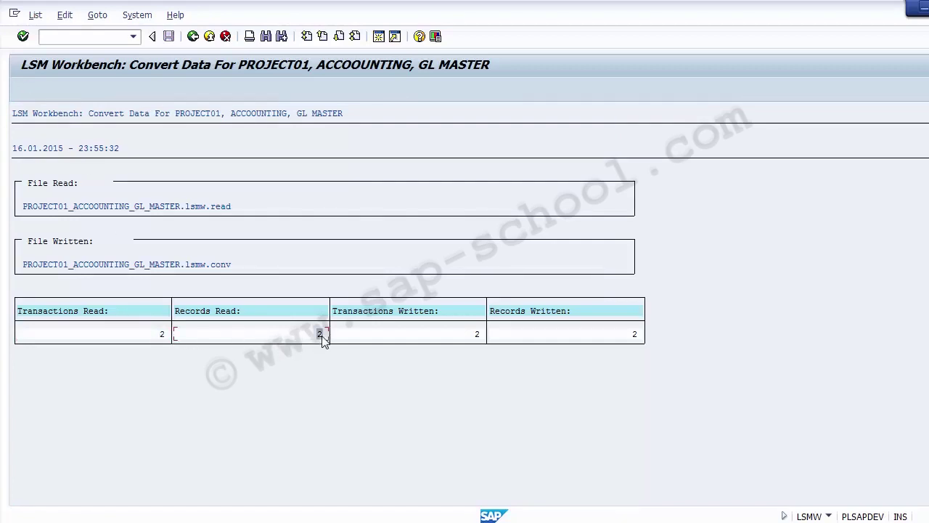
left_click(475, 334)
left_click(634, 335)
left_click(406, 265)
left_click(163, 337)
left_click(321, 339)
left_click(565, 312)
left_click(634, 334)
left_click(162, 335)
Return to the process step list and display the converted data with the default line range
left_click(192, 42)
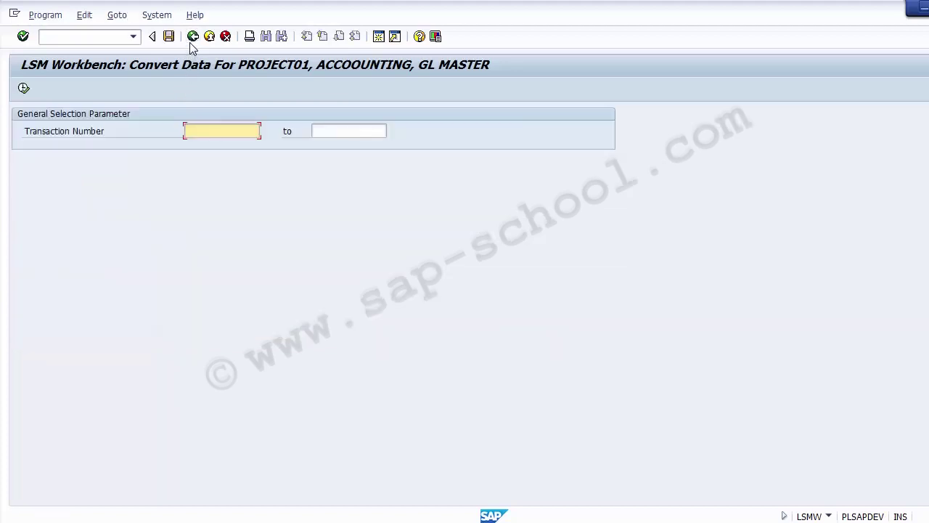
left_click(191, 42)
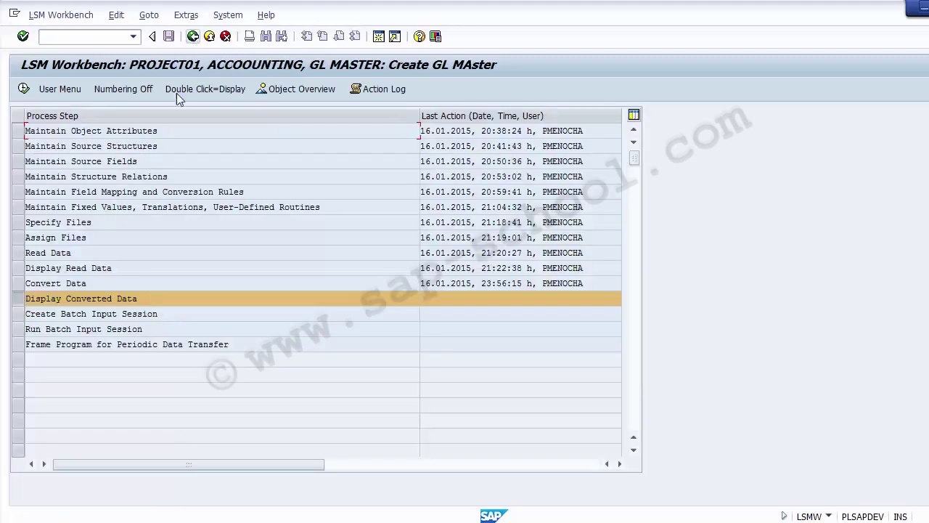
left_click_drag(85, 283, 26, 283)
left_click(157, 302)
left_click_drag(157, 303, 17, 299)
left_click_drag(88, 283, 23, 280)
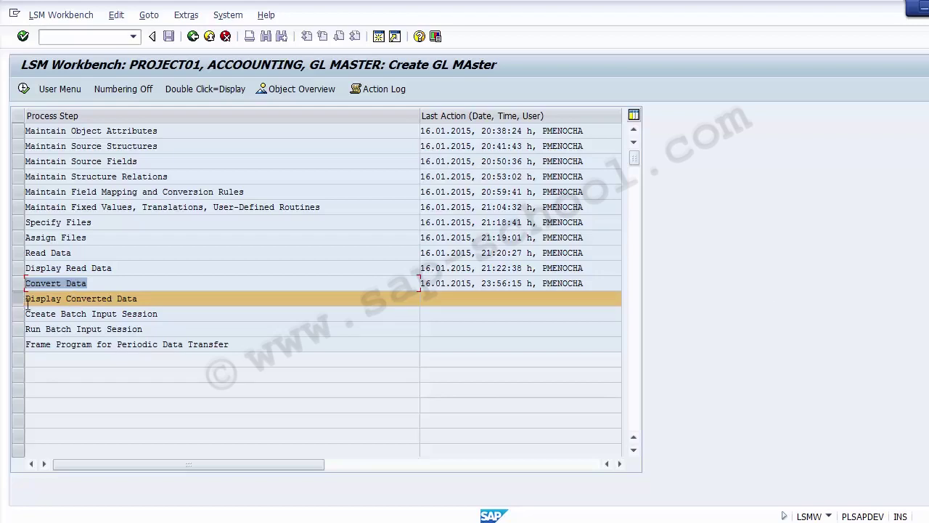
left_click(24, 90)
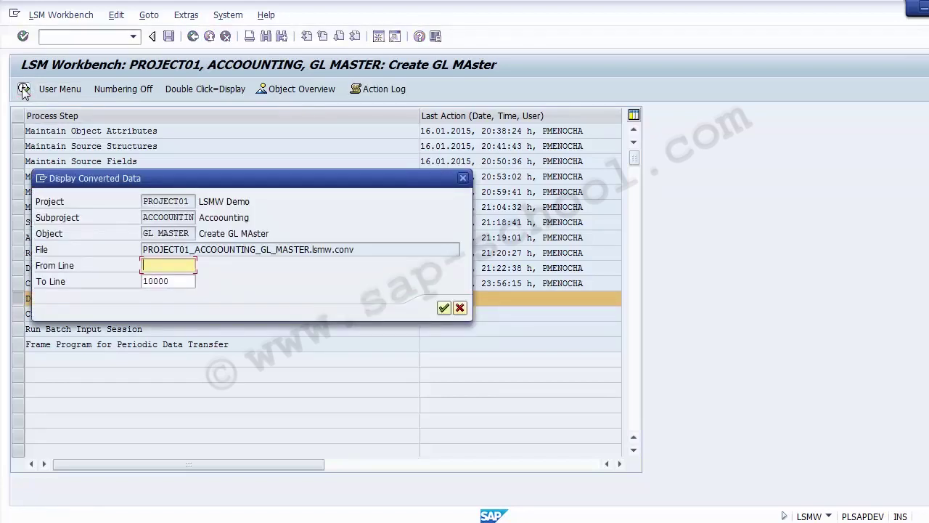
left_click(442, 309)
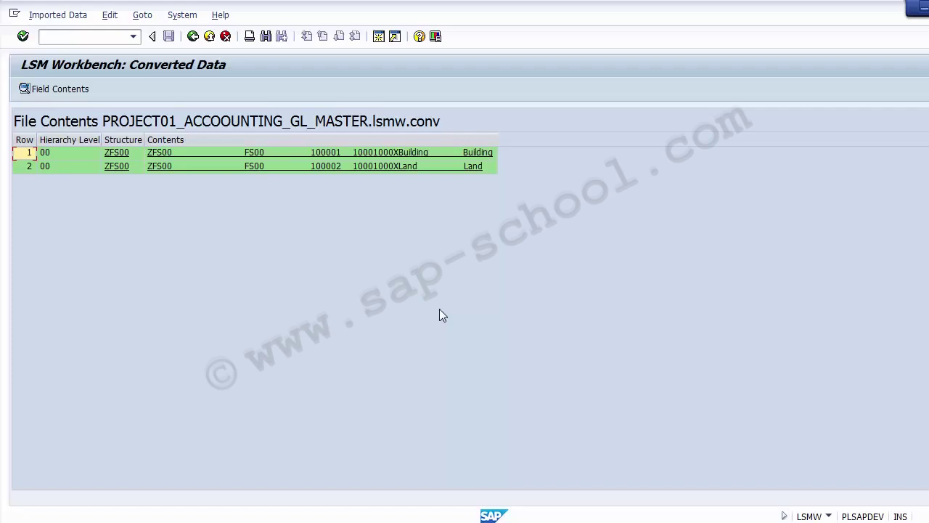
Open the converted Building record and compare it with its source row on Sheet4 in Excel
left_click(391, 159)
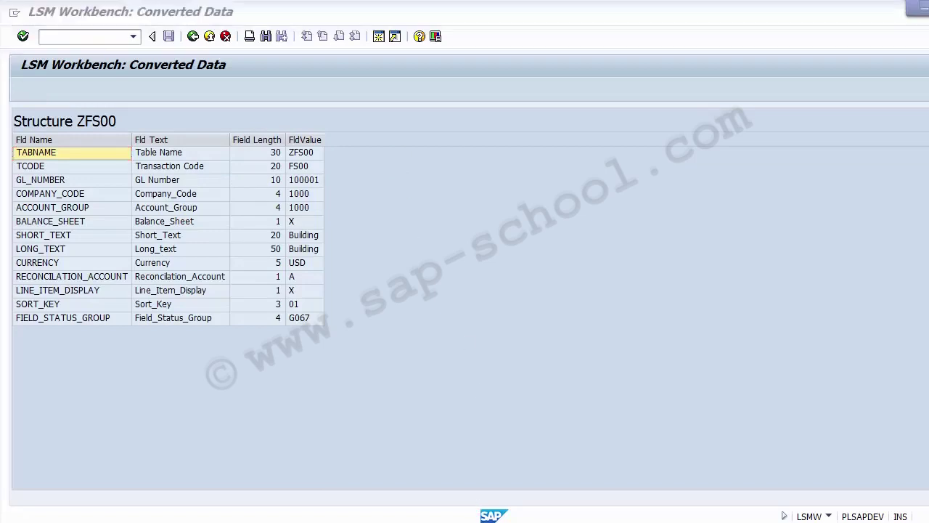
left_click(465, 521)
left_click(109, 204)
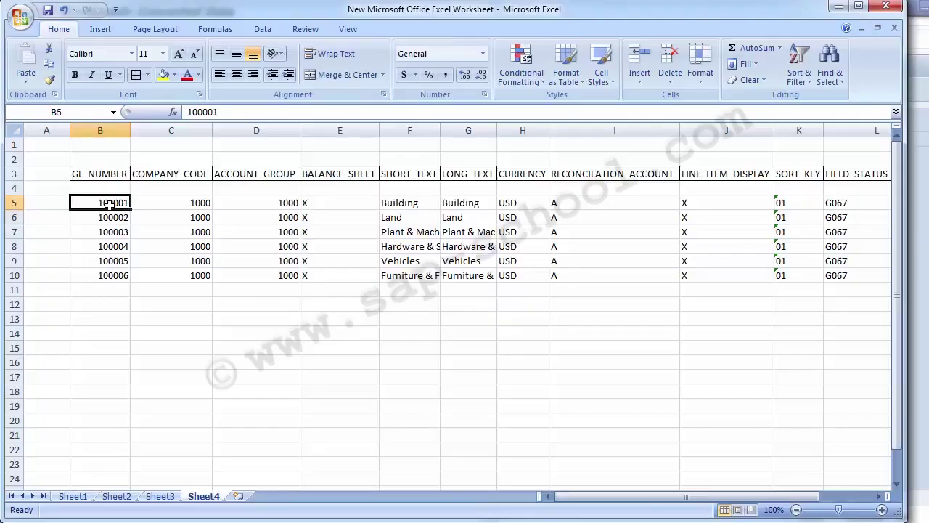
key("Down")
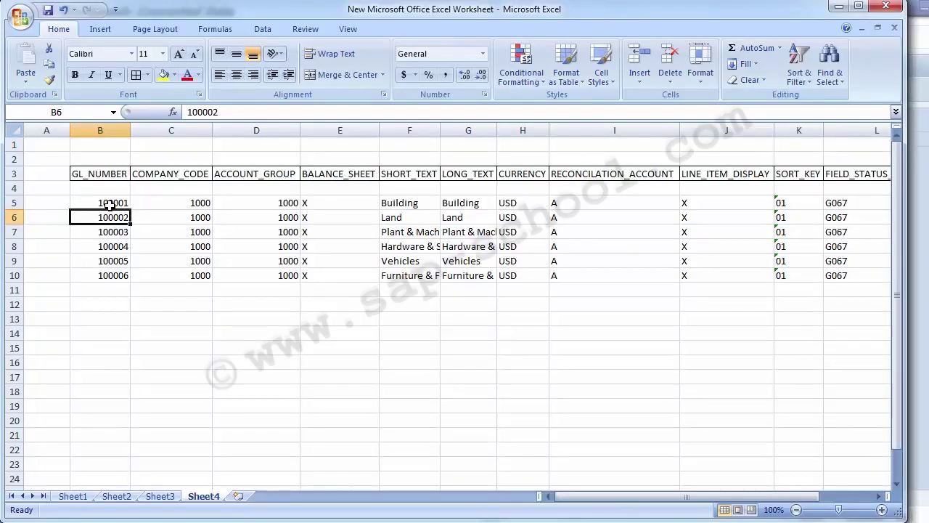
left_click(108, 204)
key("alt+Tab")
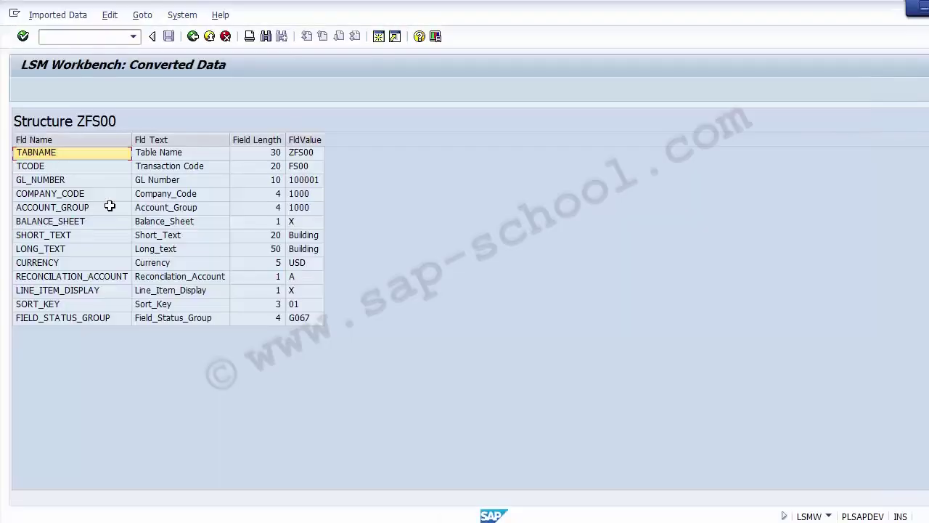
key("Down")
key("Up")
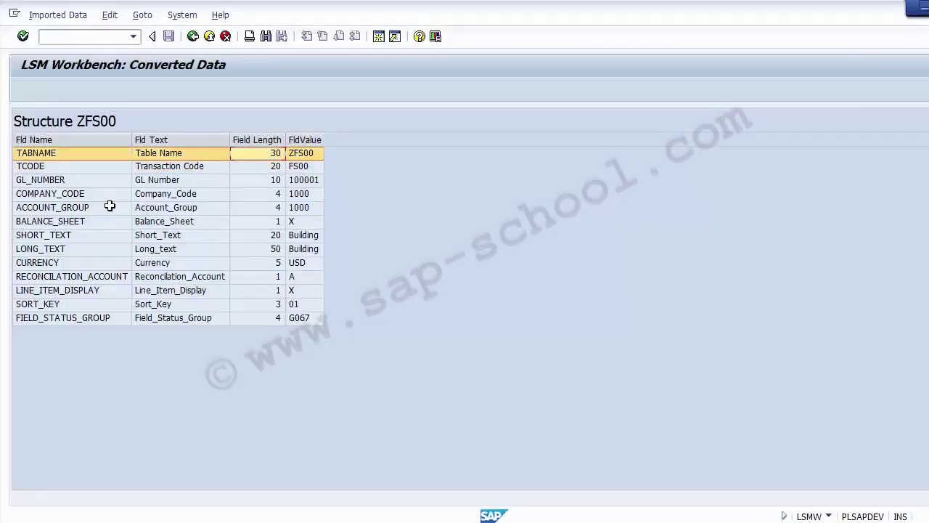
Check the converted Building record's field values from GL number down through line item display
left_click(301, 182)
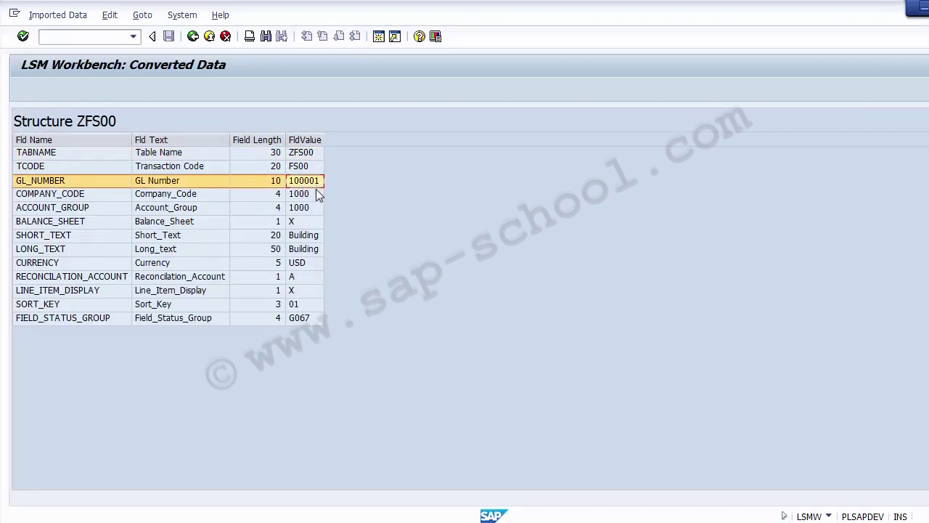
left_click(316, 191)
left_click(314, 208)
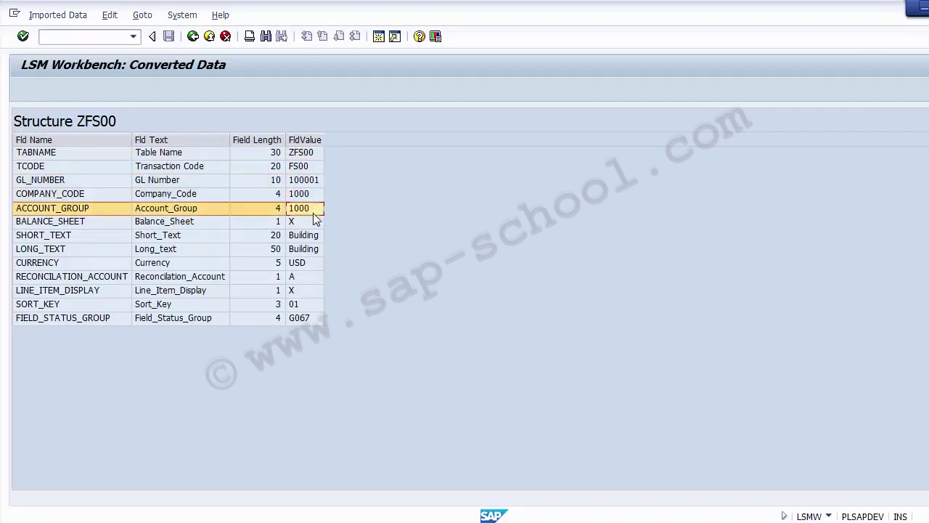
left_click(314, 224)
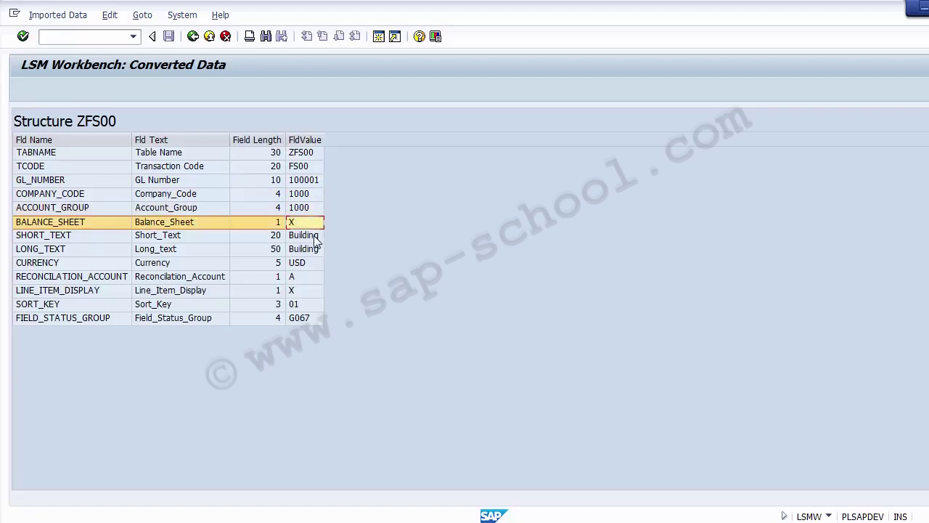
left_click(315, 237)
left_click(315, 250)
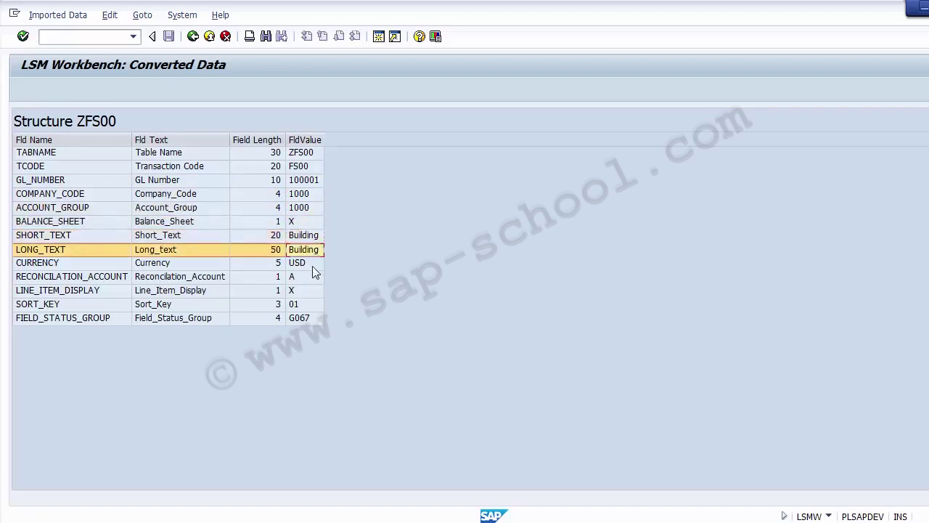
left_click(312, 262)
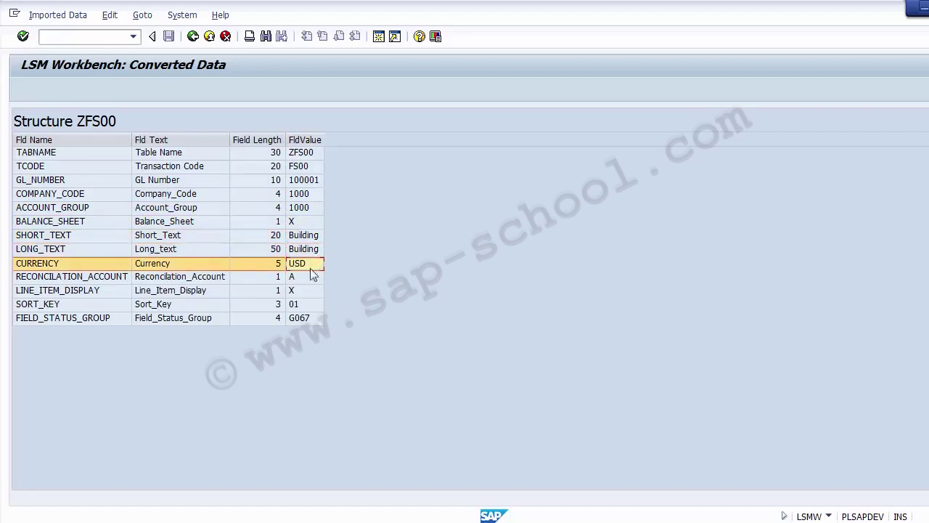
left_click(307, 280)
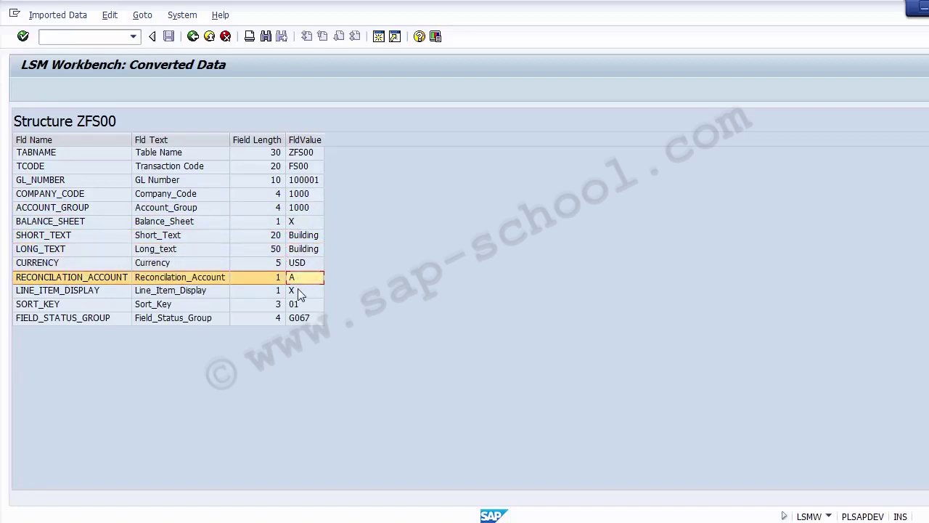
left_click(300, 293)
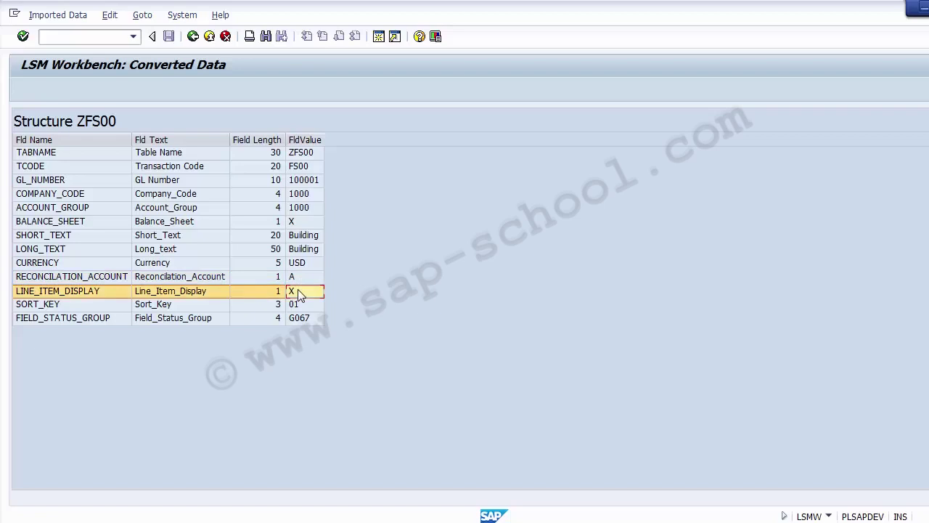
Switch to Excel, check the Building row across to the field status group, and return to SAP
key("alt+Tab")
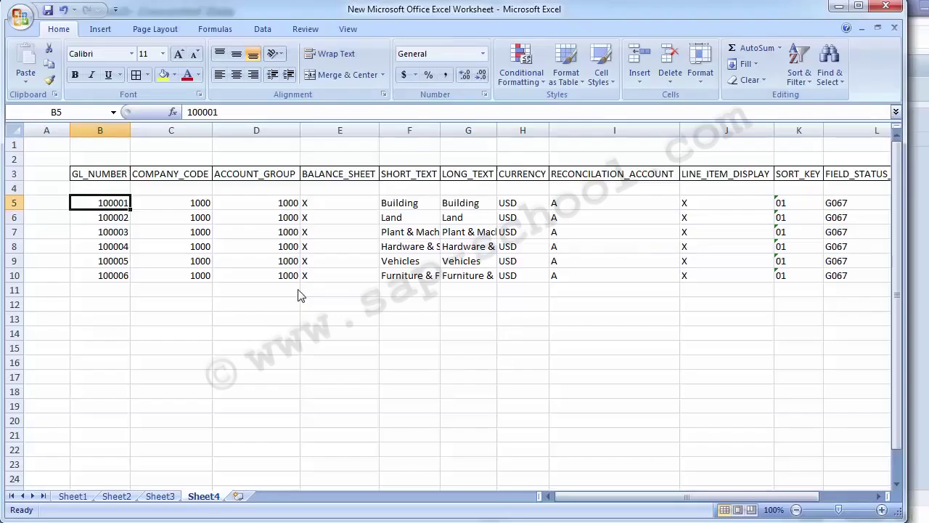
key("Right")
key("Right")
key("Right")
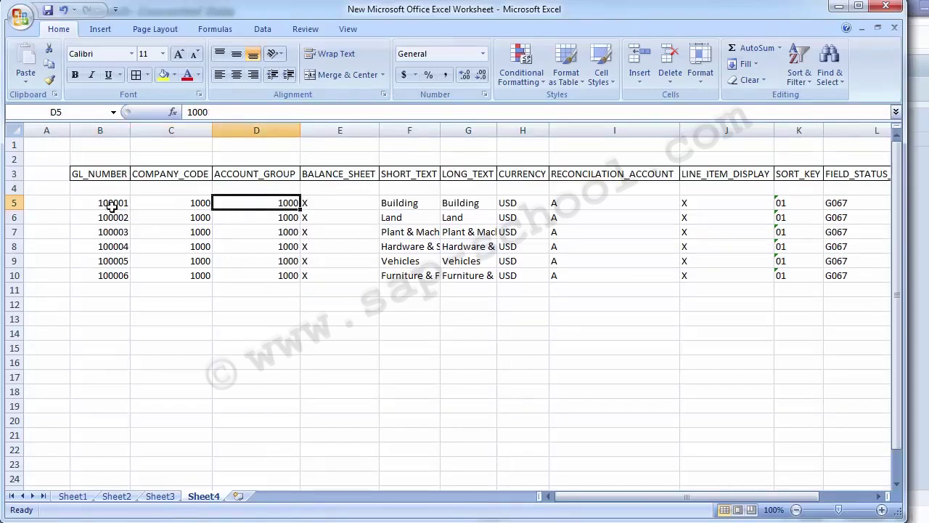
key("Right")
key("Right")
key("Right")
key("Right")
key("Right")
key("Right")
key("Right")
key("Right")
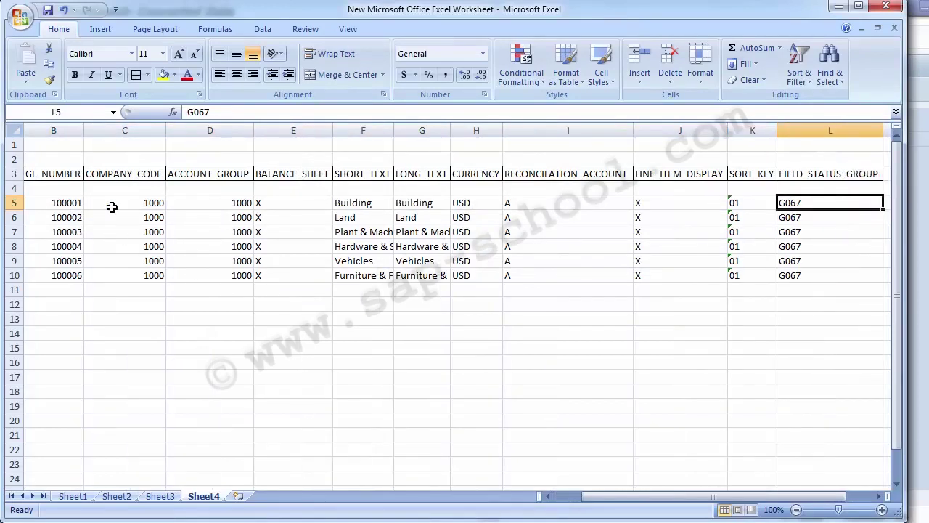
key("Left")
key("Left")
key("Left")
key("Home")
key("Right")
key("alt+Tab")
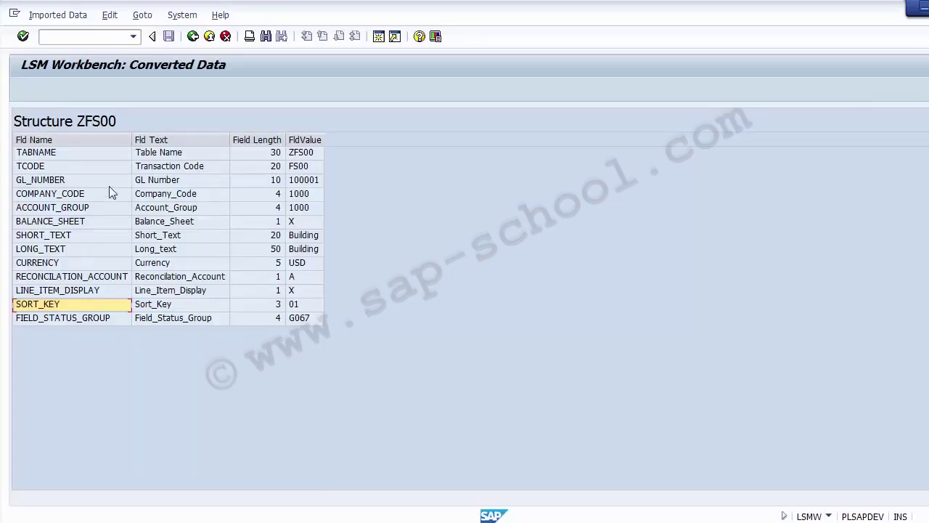
Return to the converted file contents, review the Land record's field values, and close that record
left_click(193, 37)
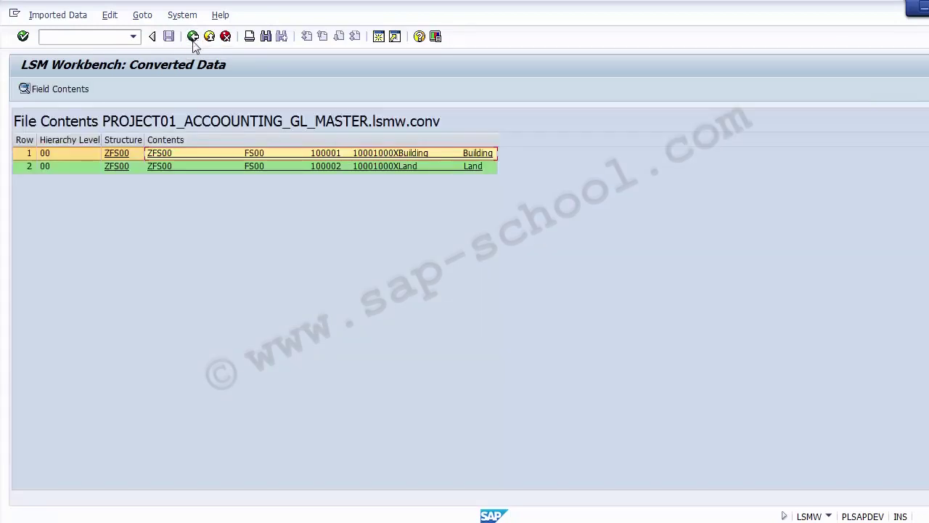
double_click(372, 170)
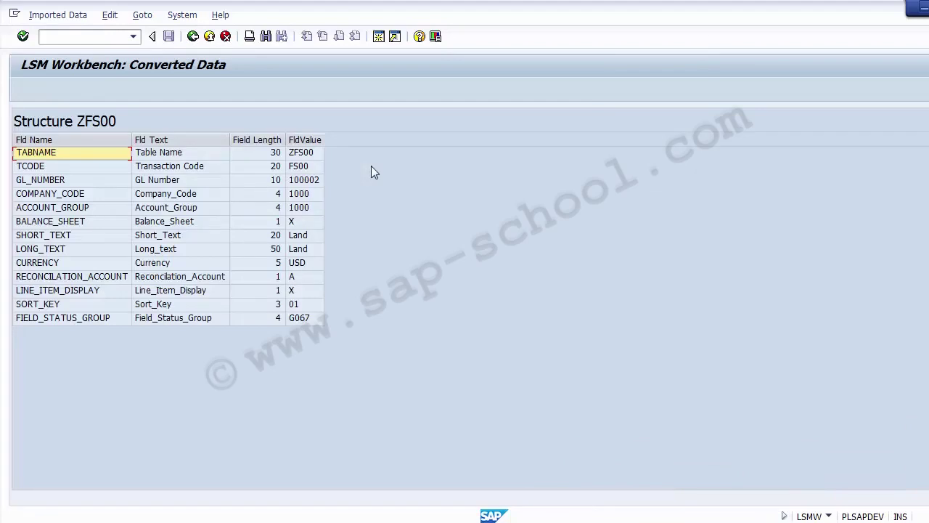
left_click(193, 38)
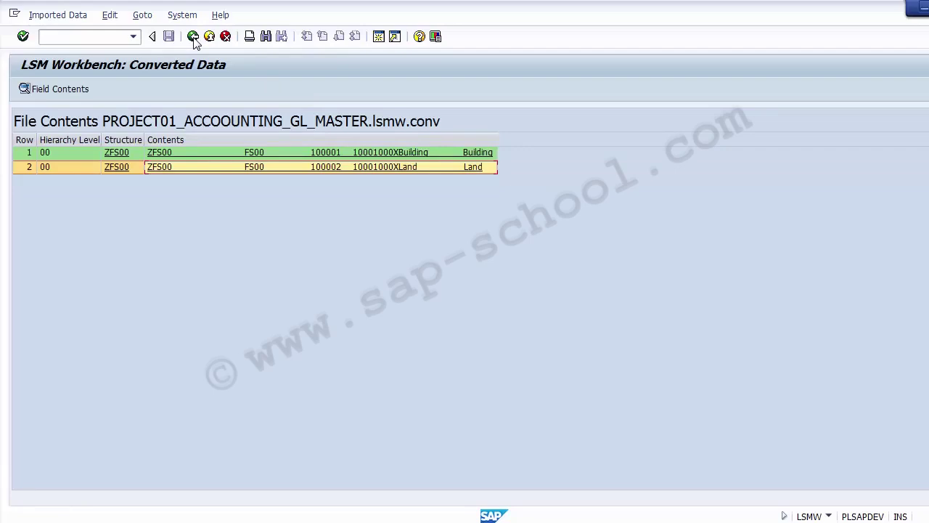
Leave the converted data and generate the GL MASTER batch input session with the option to keep batch input folders enabled
left_click(193, 38)
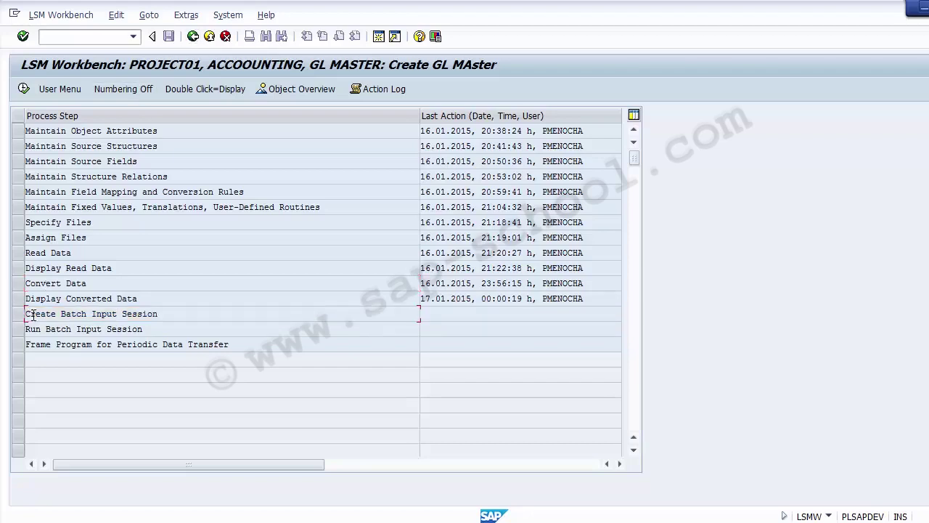
left_click(20, 316)
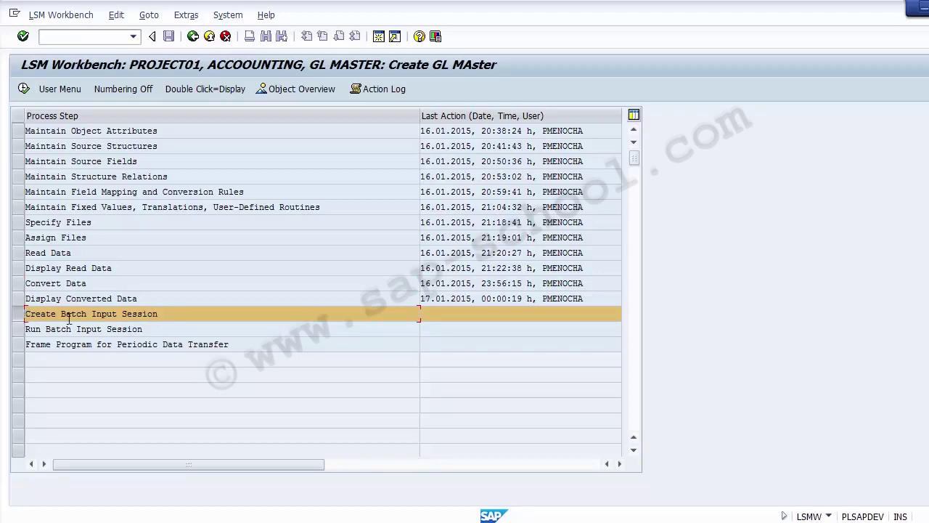
left_click(24, 89)
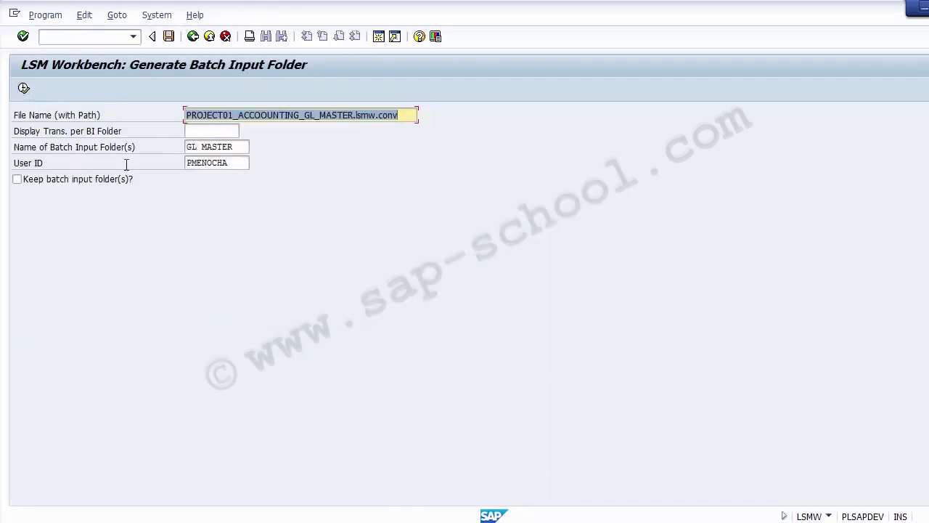
left_click(47, 185)
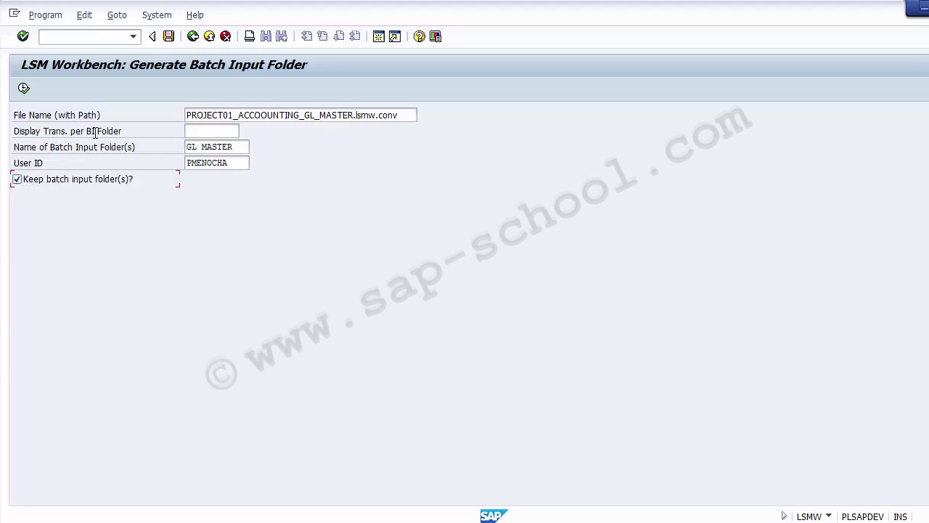
left_click(24, 88)
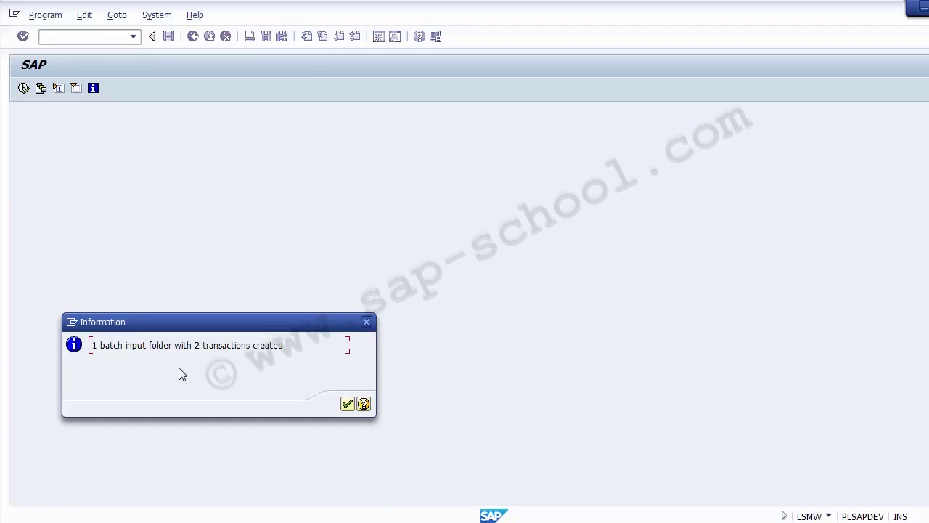
left_click(346, 407)
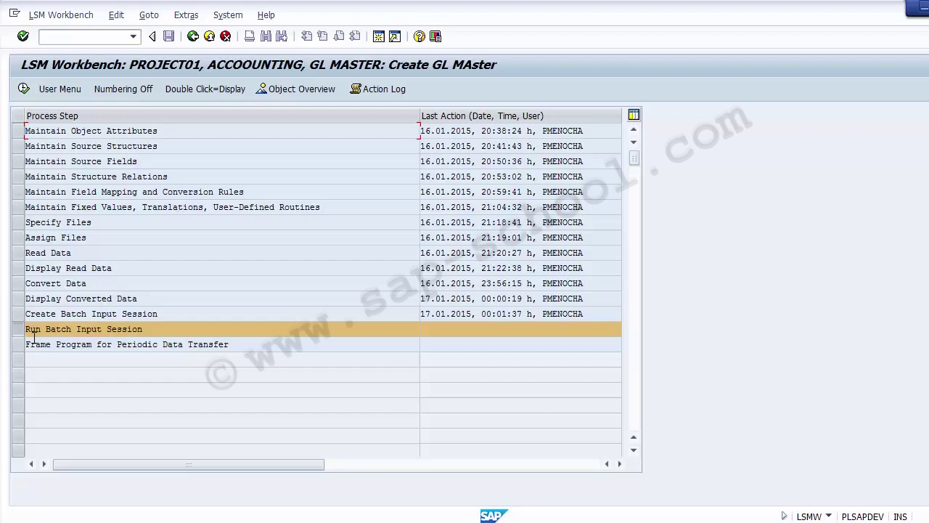
Execute the Run Batch Input Session process step to open the session overview
left_click(47, 330)
left_click(20, 332)
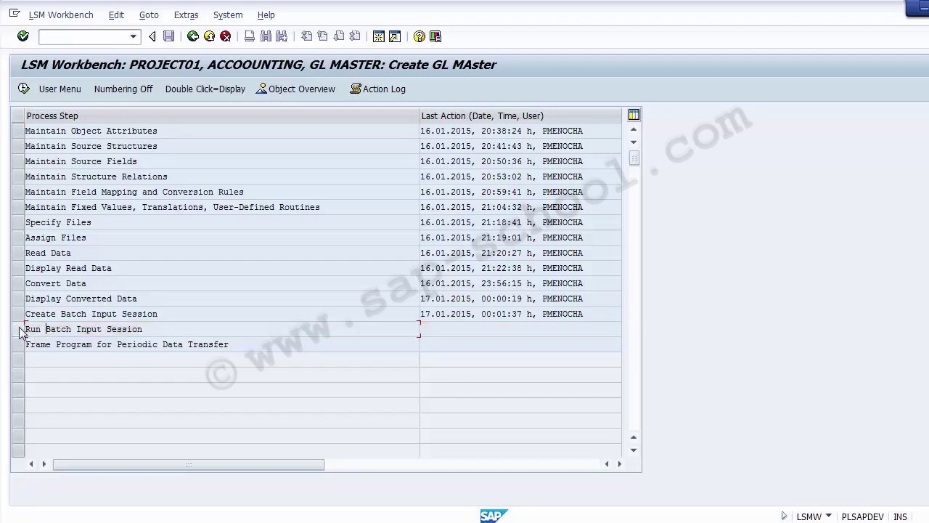
left_click(20, 333)
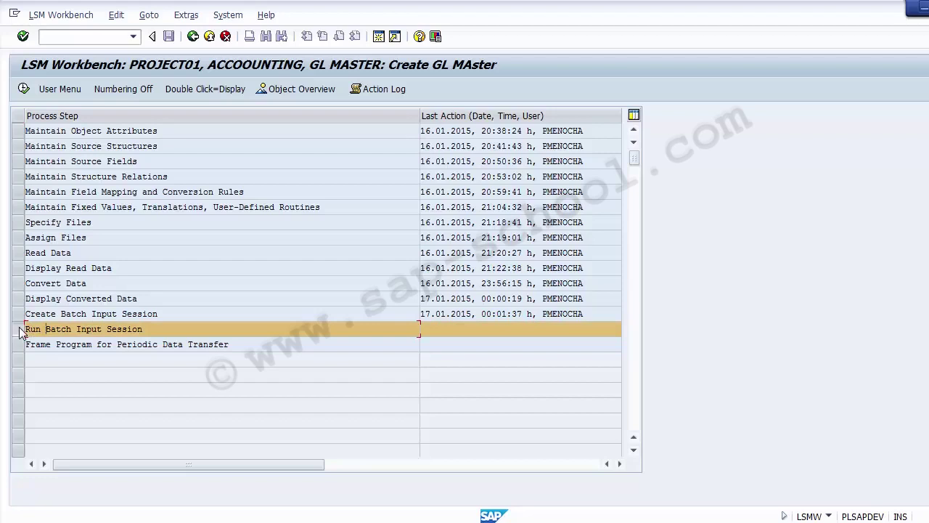
left_click(24, 88)
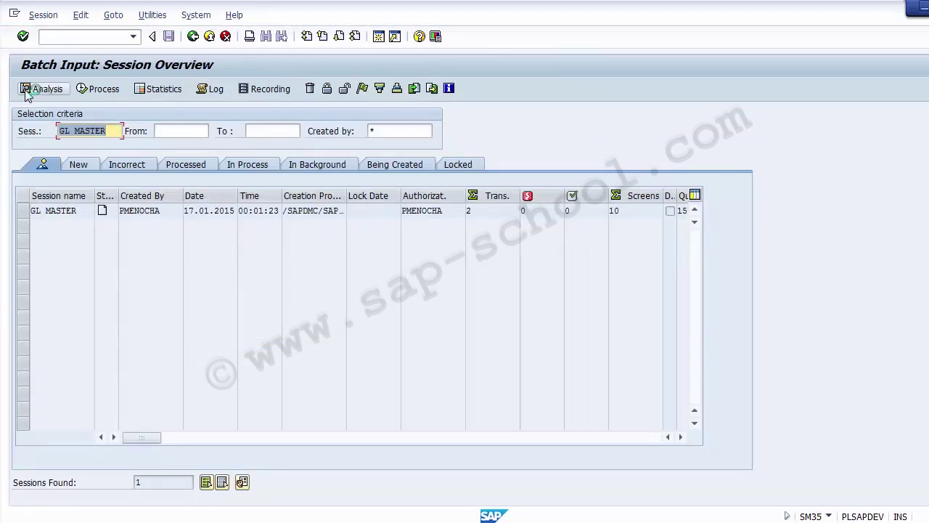
Review the GL MASTER session's name, creation date and time, authorization user and transaction count
left_click_drag(76, 211, 22, 211)
left_click_drag(186, 211, 280, 212)
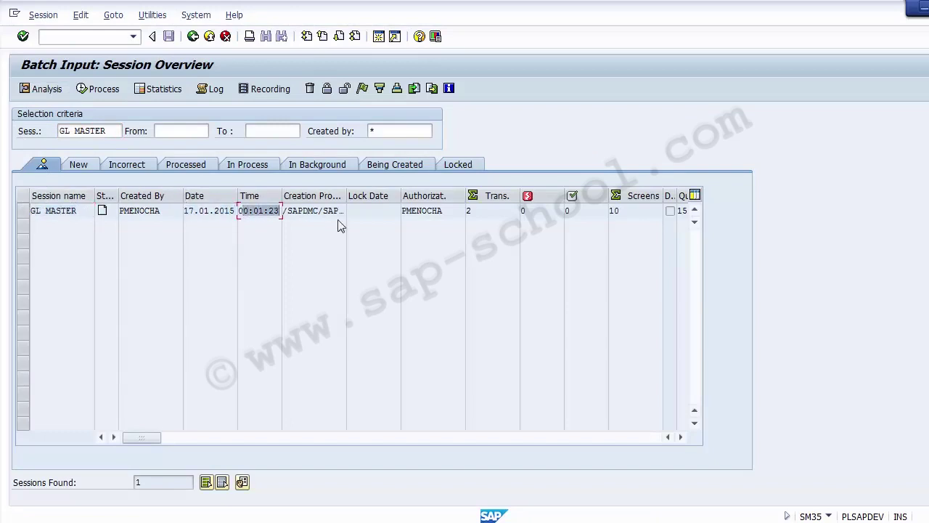
left_click_drag(439, 210, 396, 211)
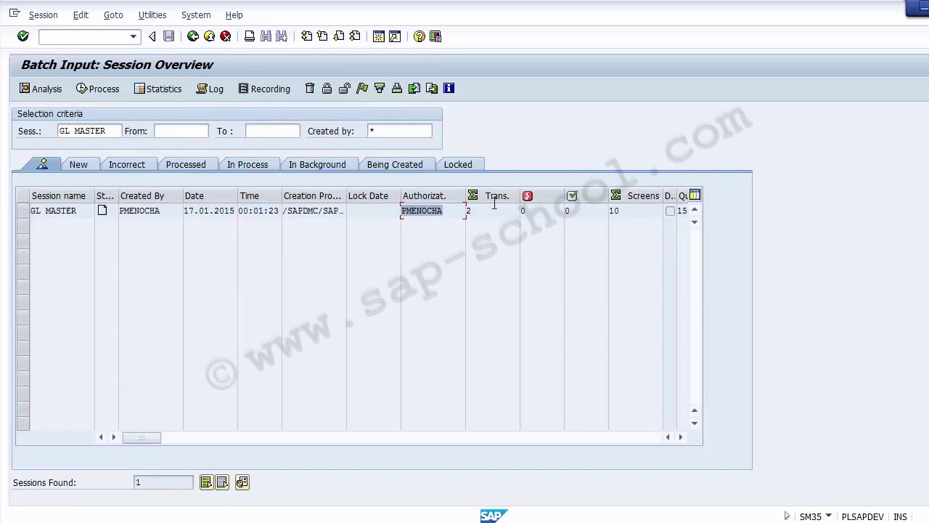
left_click_drag(501, 208, 460, 209)
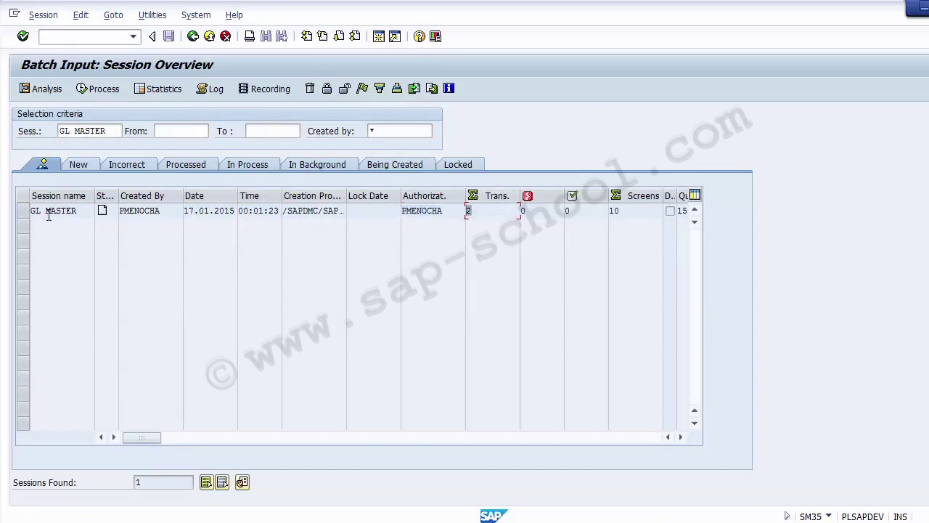
Process the GL MASTER session in the Display errors only mode, keeping Dynpro standard size enabled
left_click(23, 211)
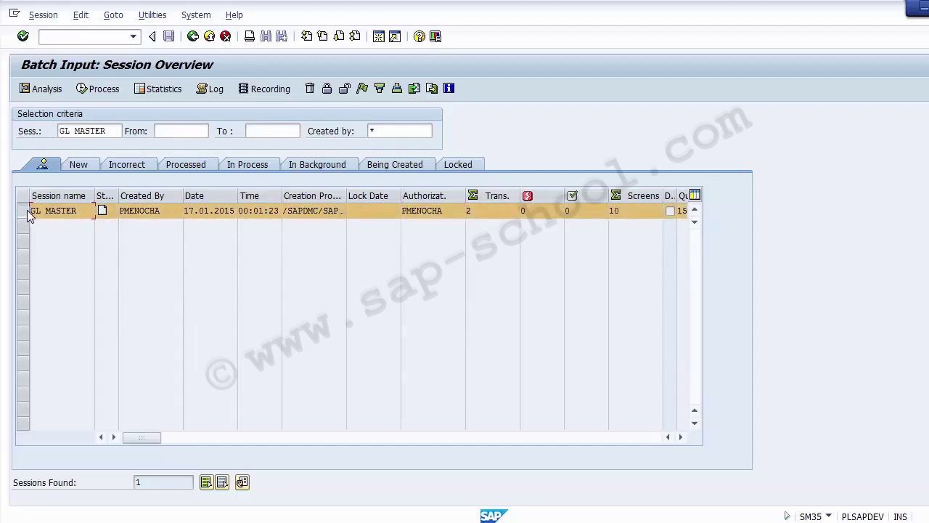
left_click(21, 213)
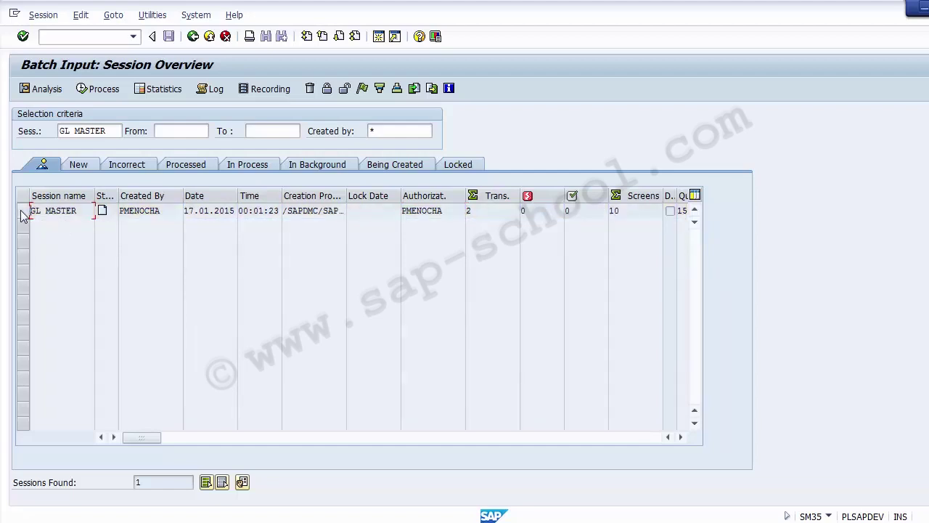
left_click(24, 212)
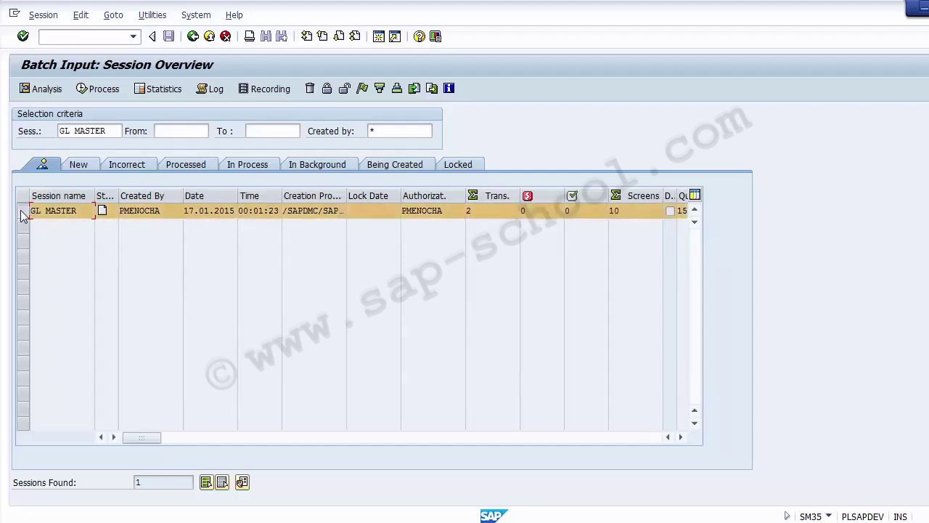
left_click(90, 93)
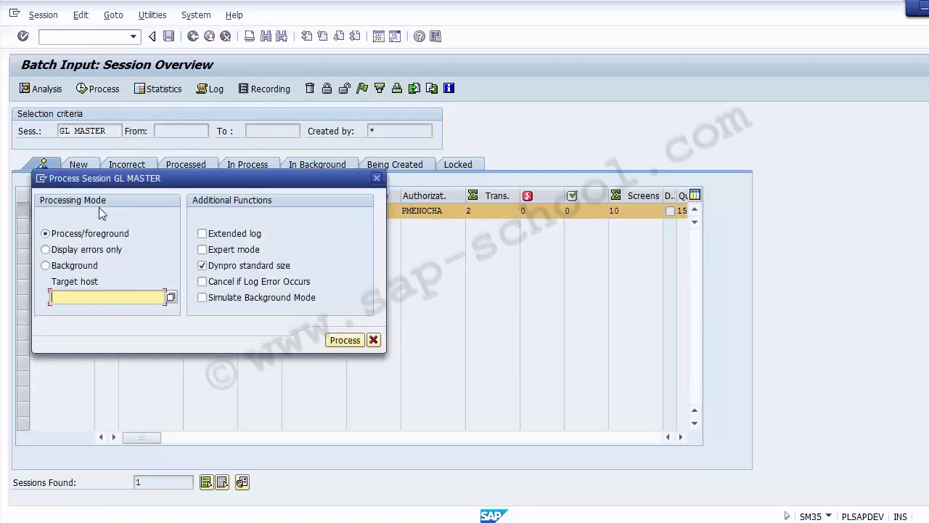
left_click(102, 233)
left_click(96, 249)
left_click(92, 265)
left_click(96, 233)
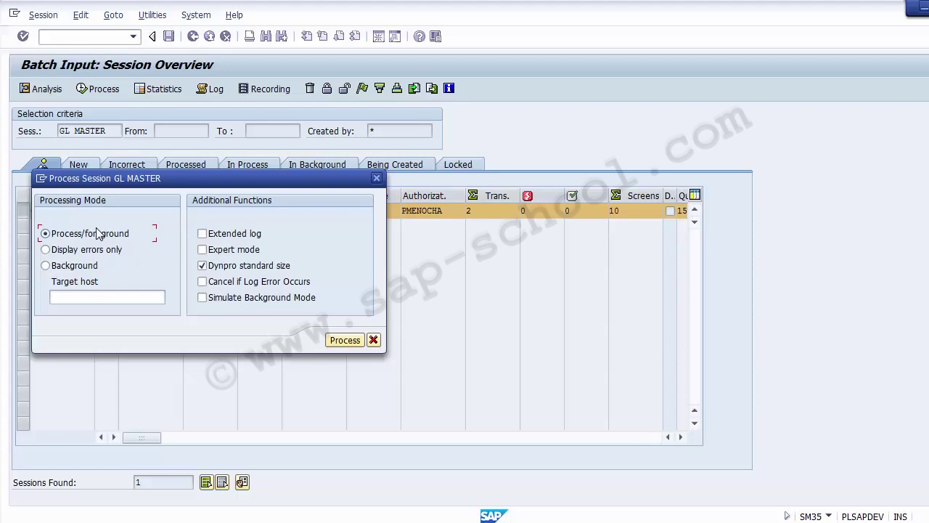
left_click(62, 250)
left_click(345, 341)
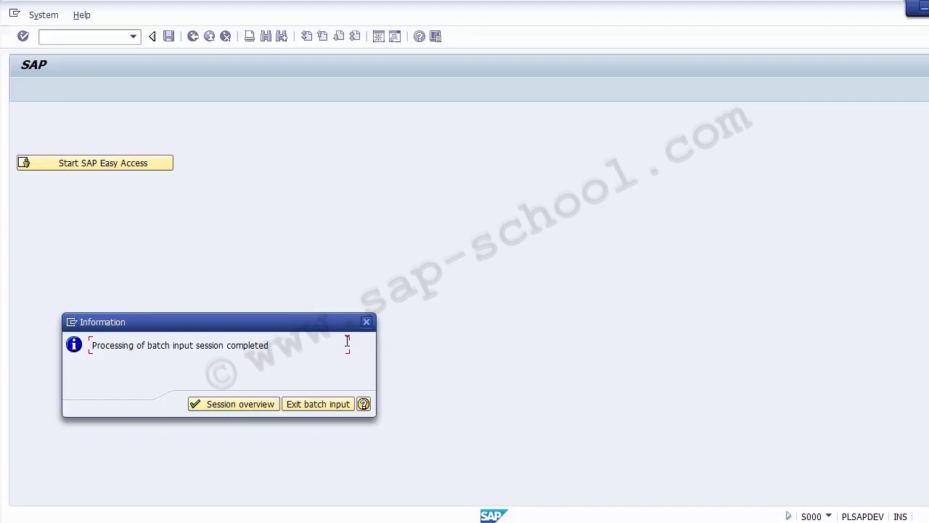
Return to the session overview and check the GL MASTER session's total, processed and incorrect transaction counts
left_click(234, 405)
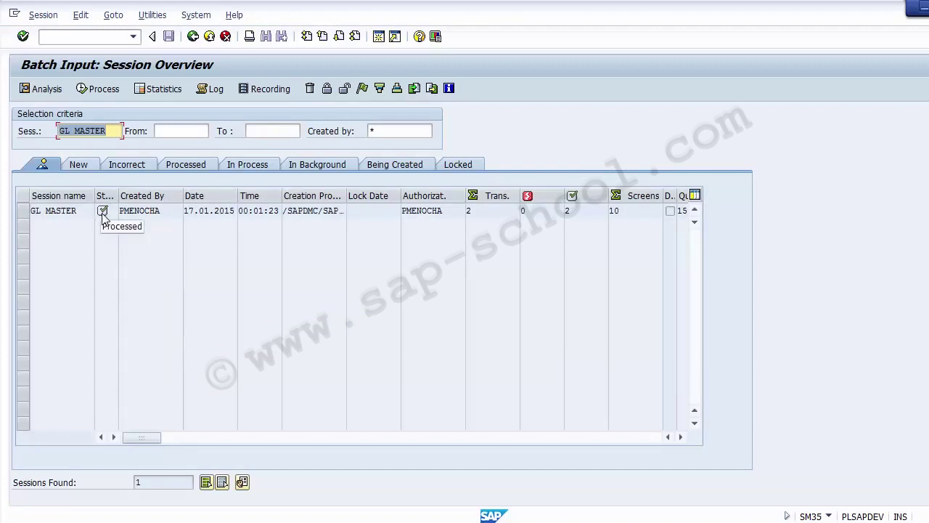
left_click(468, 211)
left_click(569, 210)
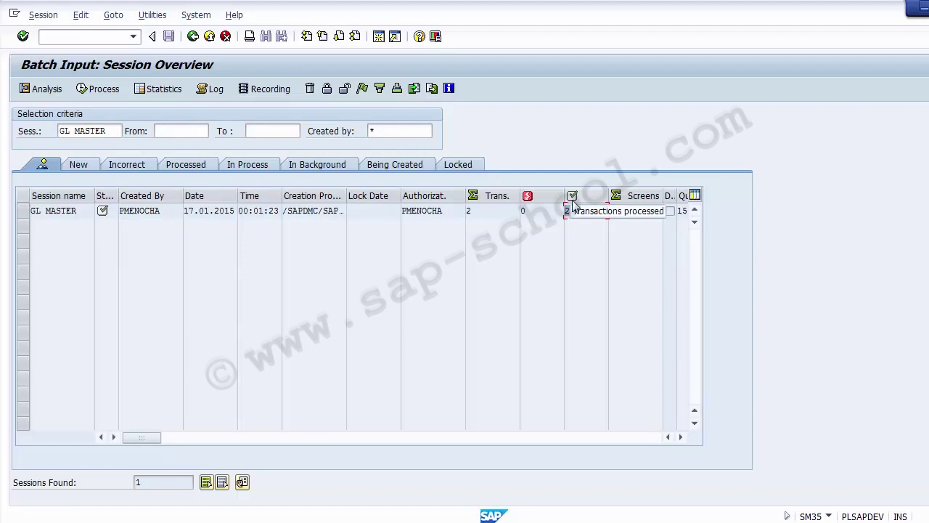
left_click(537, 210)
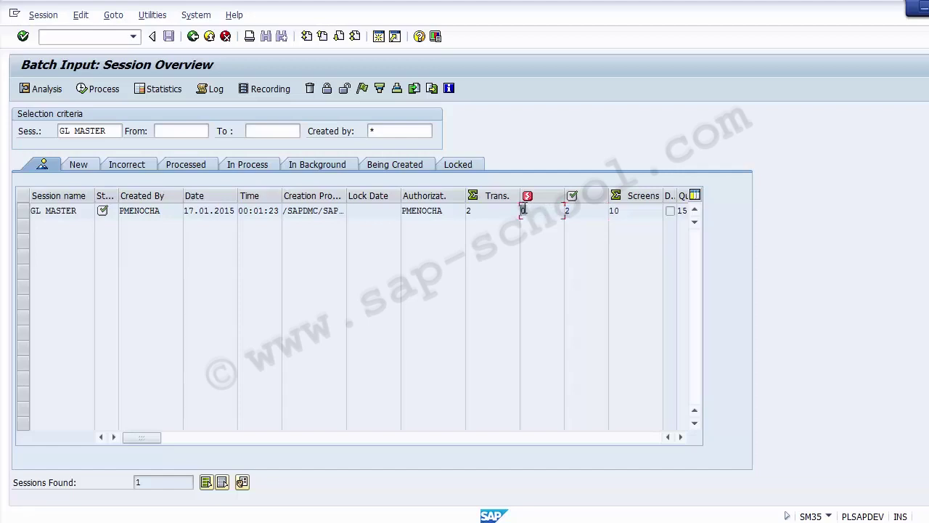